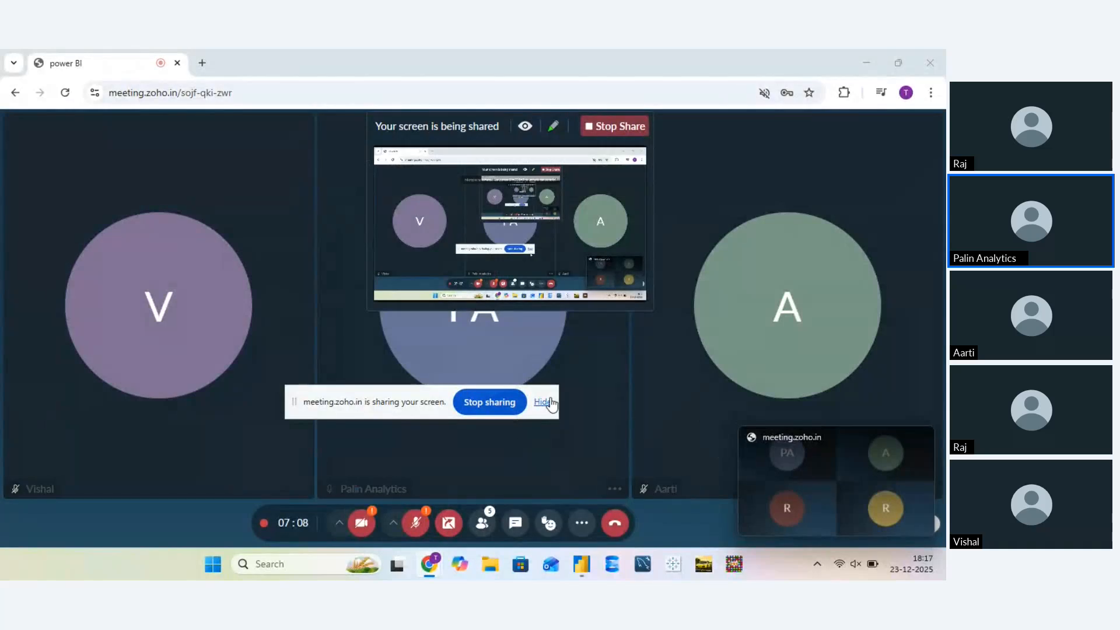
Switch to Power BI Desktop, dismiss the floating meeting window and open the recent report Uber KPI.pbix
{"action": "left_click", "coordinate": [540, 399]}
{"action": "left_click", "coordinate": [582, 565]}
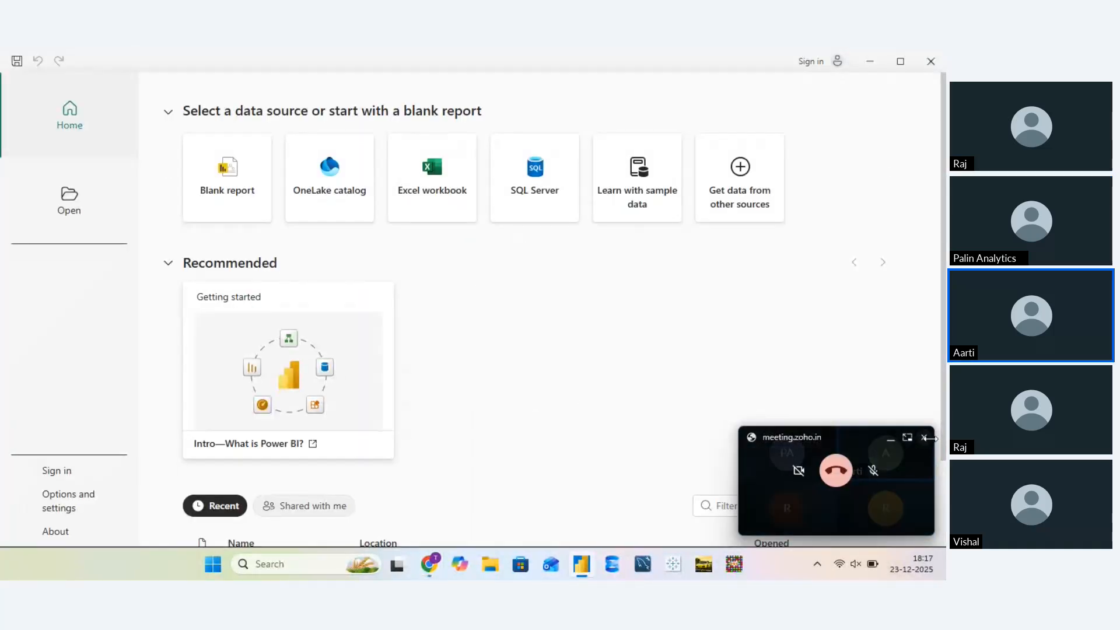
{"action": "left_click", "coordinate": [924, 437]}
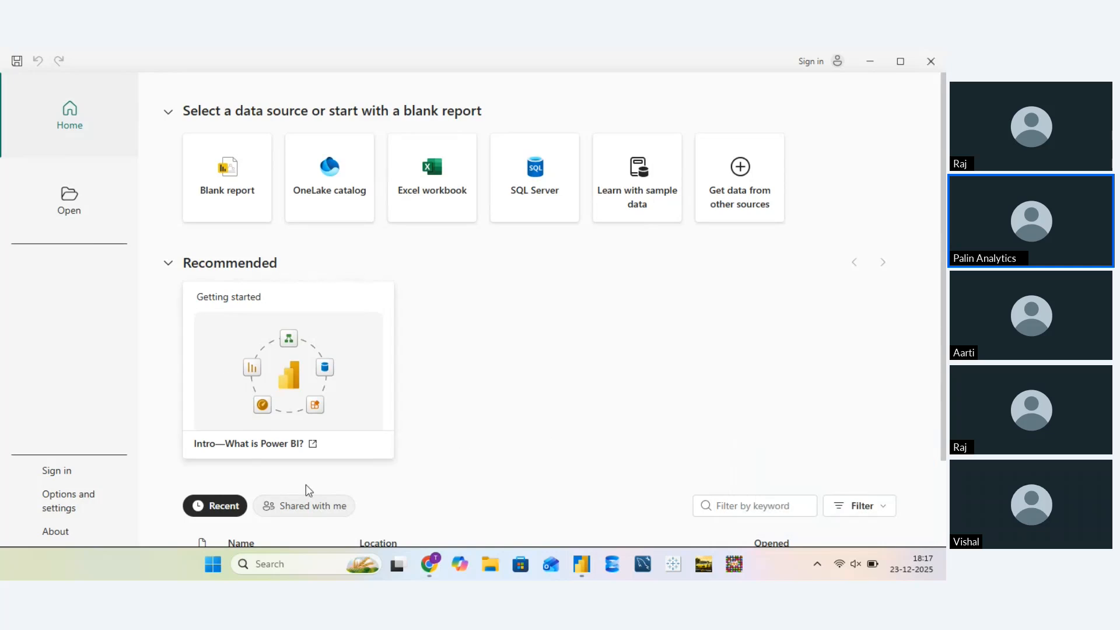
{"action": "scroll", "coordinate": [318, 485], "scroll_direction": "down", "scroll_amount": 2}
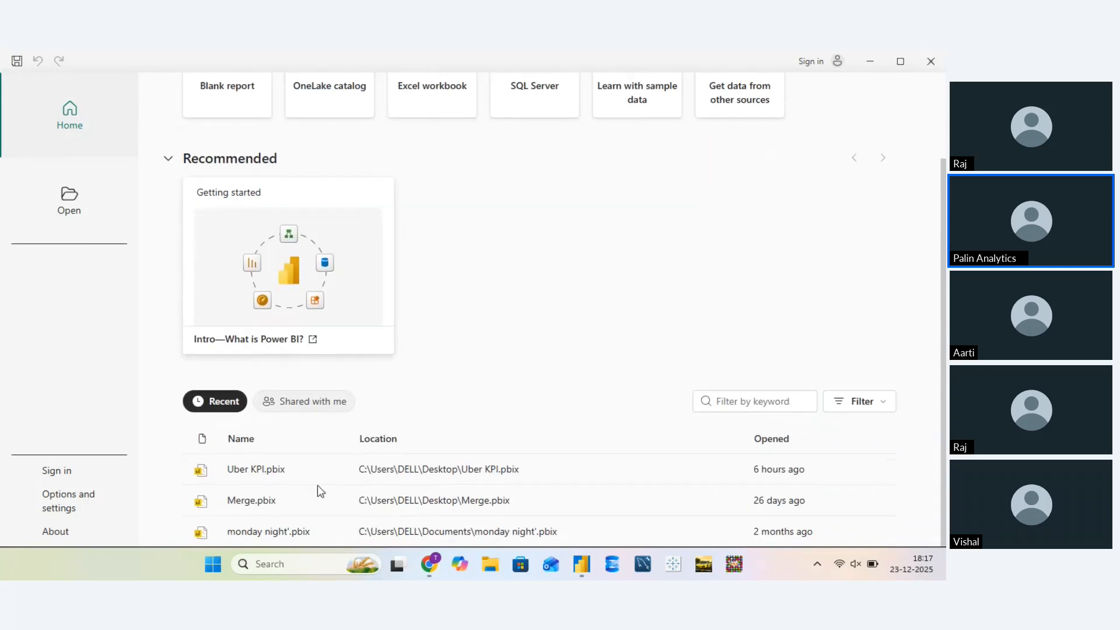
{"action": "left_click", "coordinate": [265, 476]}
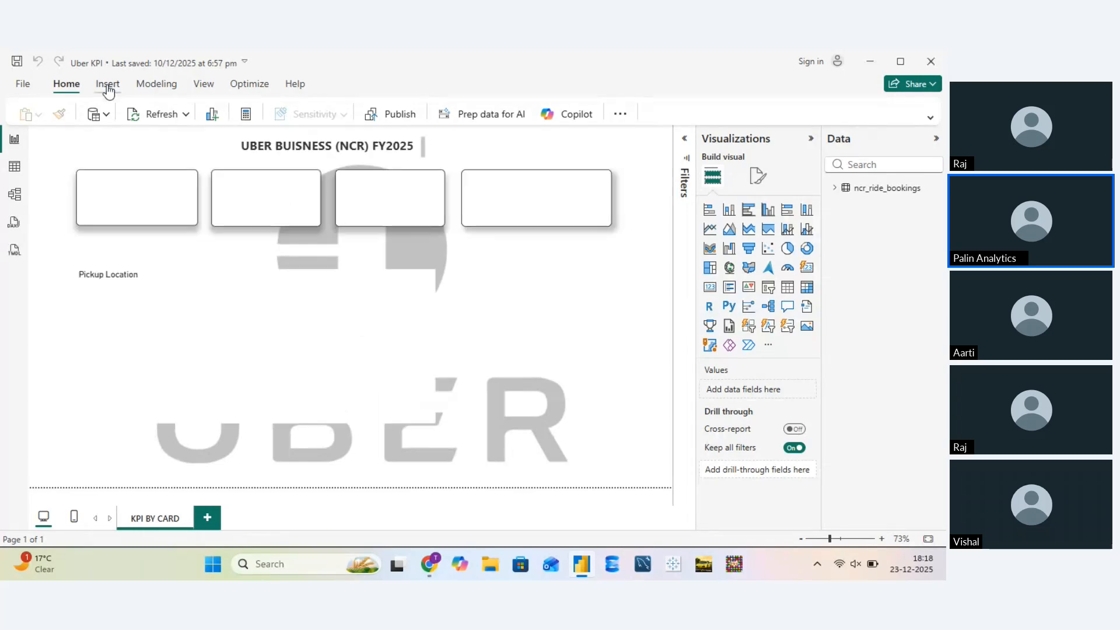
Add a report page named "Next" and place it before the KPI BY CARD page
{"action": "left_click", "coordinate": [207, 518]}
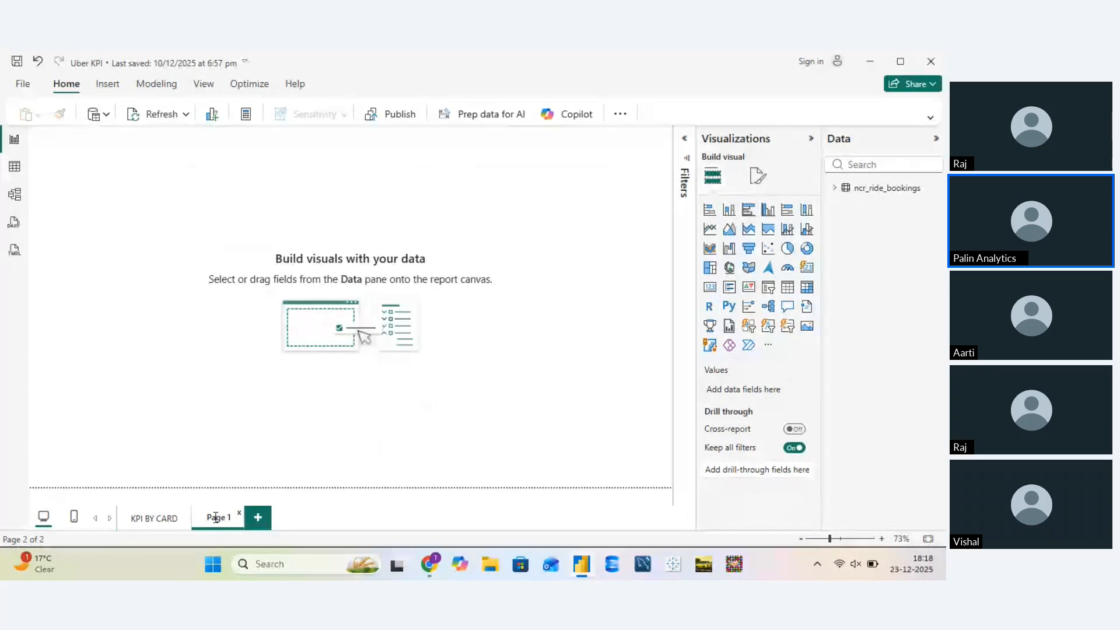
{"action": "key", "text": "BackSpace"}
{"action": "key", "text": "BackSpace"}
{"action": "key", "text": "BackSpace"}
{"action": "key", "text": "BackSpace"}
{"action": "key", "text": "BackSpace"}
{"action": "key", "text": "BackSpace"}
{"action": "type", "text": "Next"}
{"action": "key", "text": "Return"}
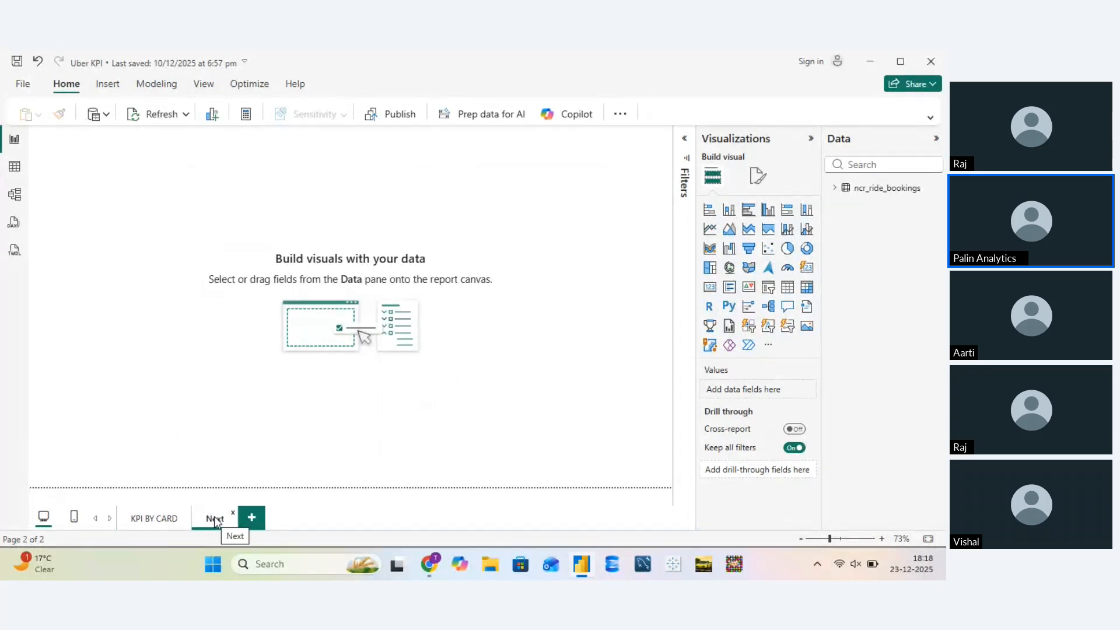
{"action": "left_click_drag", "start_coordinate": [225, 518], "coordinate": [129, 523]}
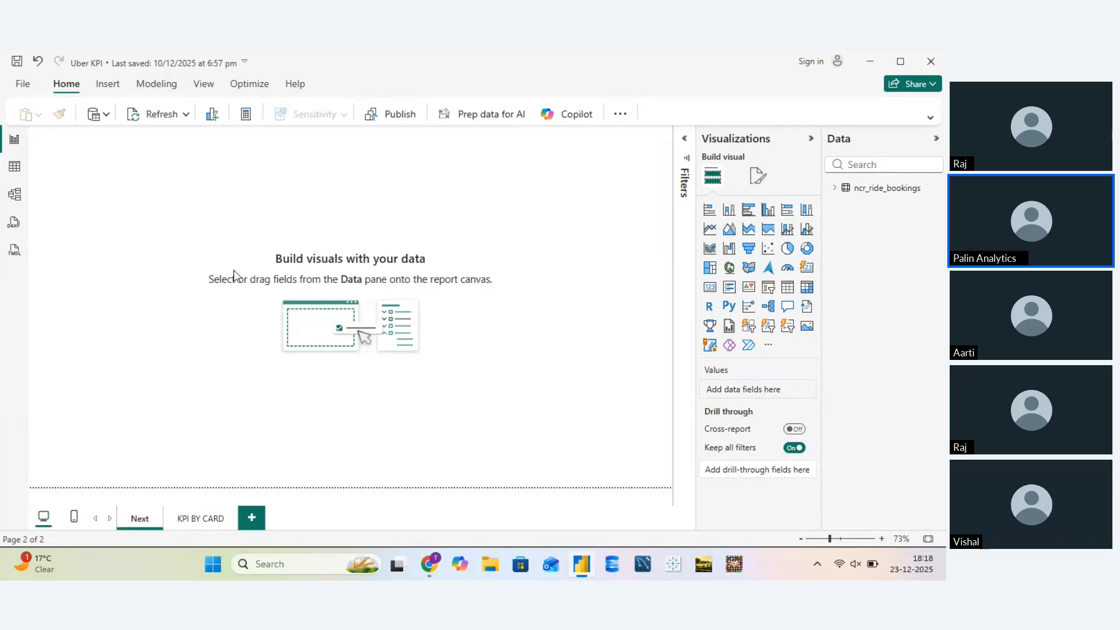
Insert a rounded rectangle shape, resize it into a wide, flat bar and move it to the lower middle of the page
{"action": "left_click", "coordinate": [110, 88]}
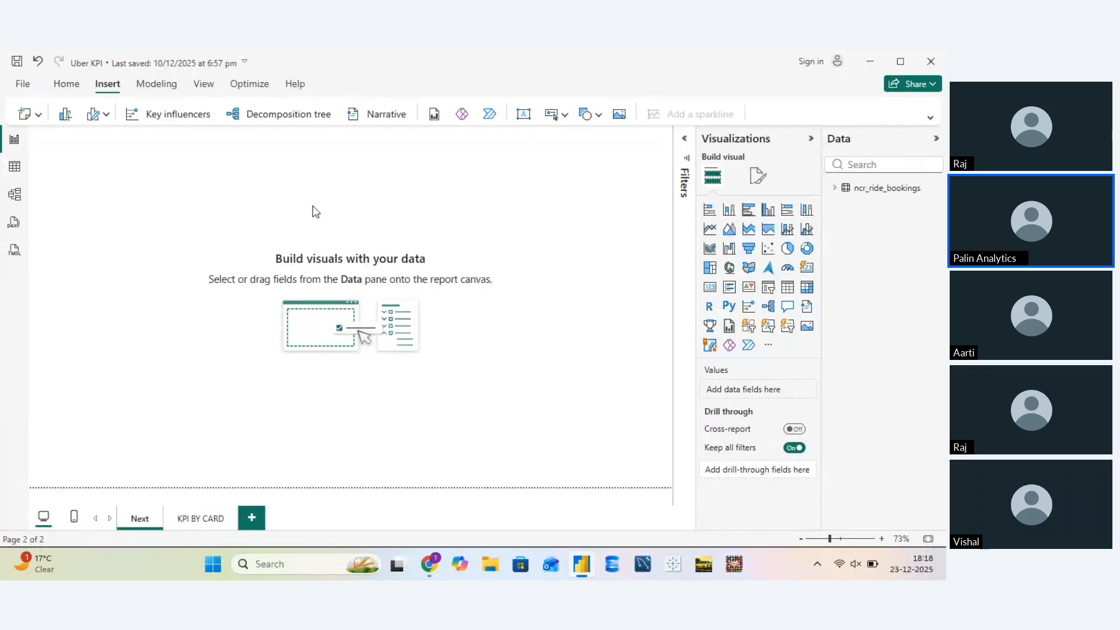
{"action": "left_click", "coordinate": [930, 117]}
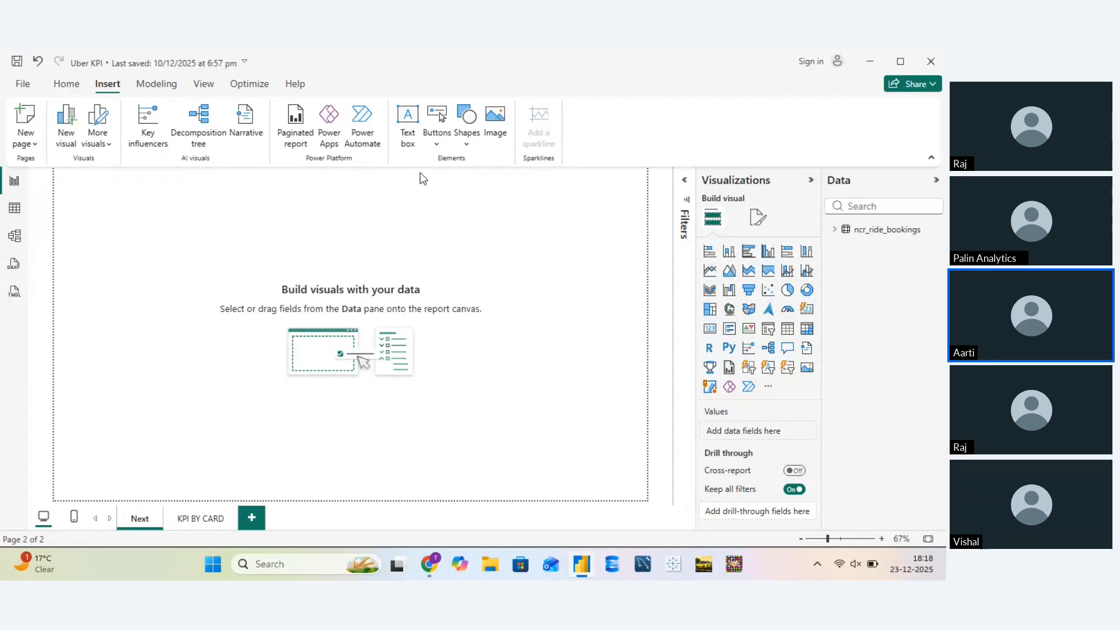
{"action": "left_click", "coordinate": [466, 144]}
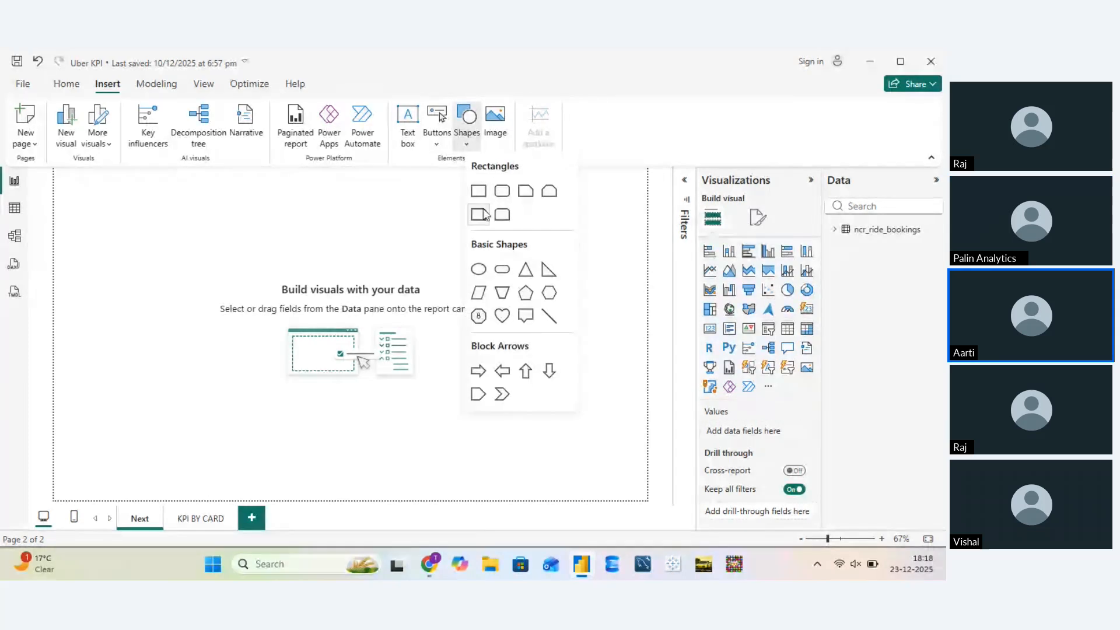
{"action": "left_click", "coordinate": [501, 191]}
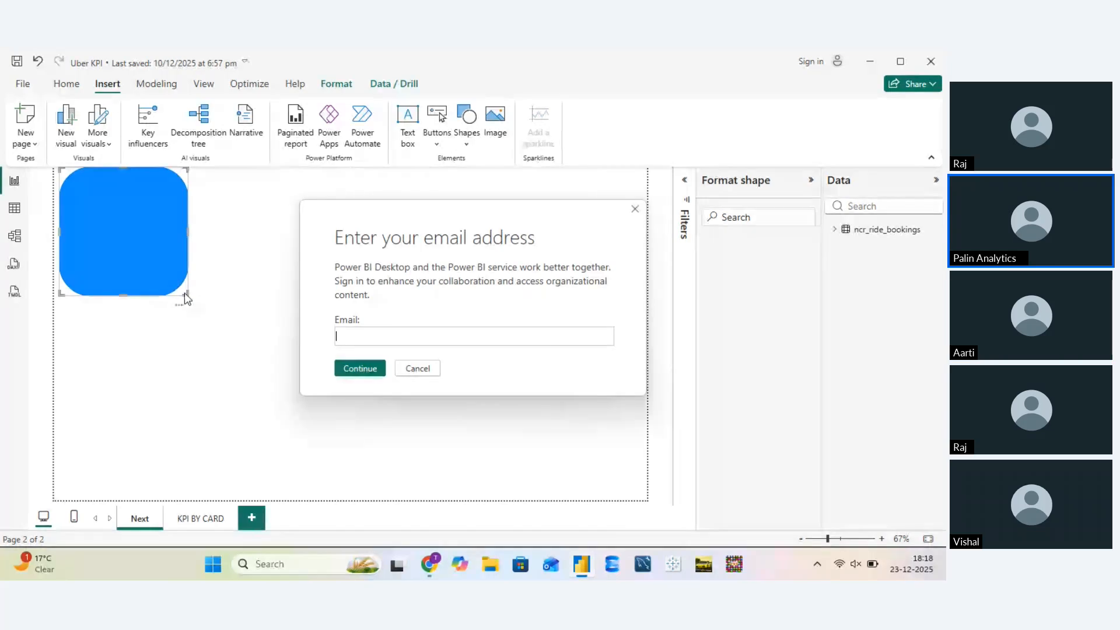
{"action": "left_click", "coordinate": [414, 367]}
{"action": "left_click_drag", "start_coordinate": [185, 292], "coordinate": [285, 205]}
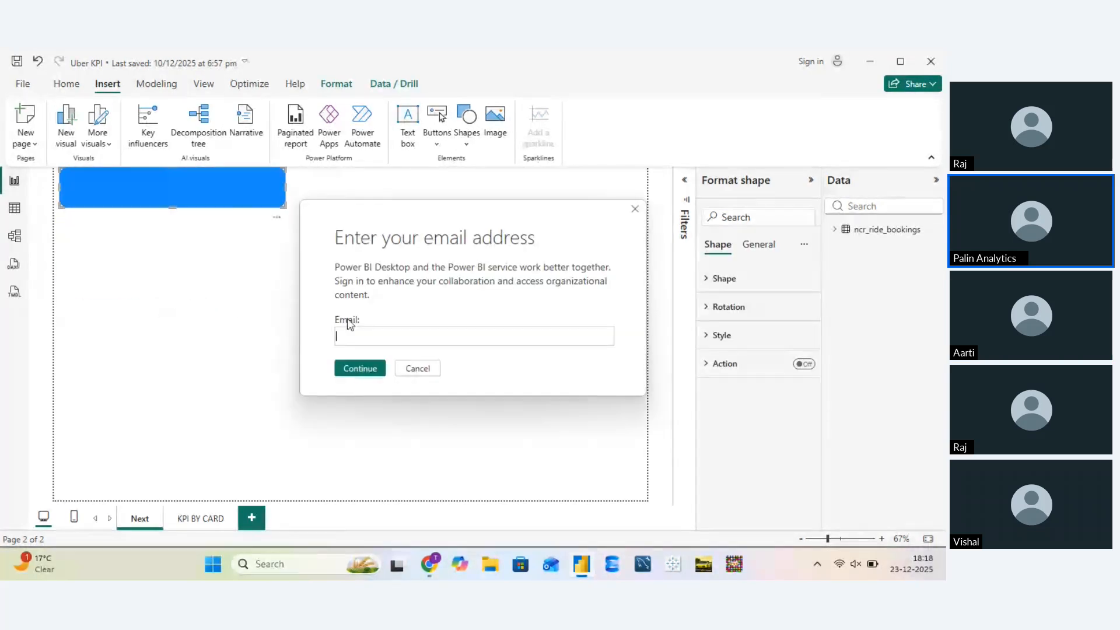
{"action": "left_click", "coordinate": [416, 369]}
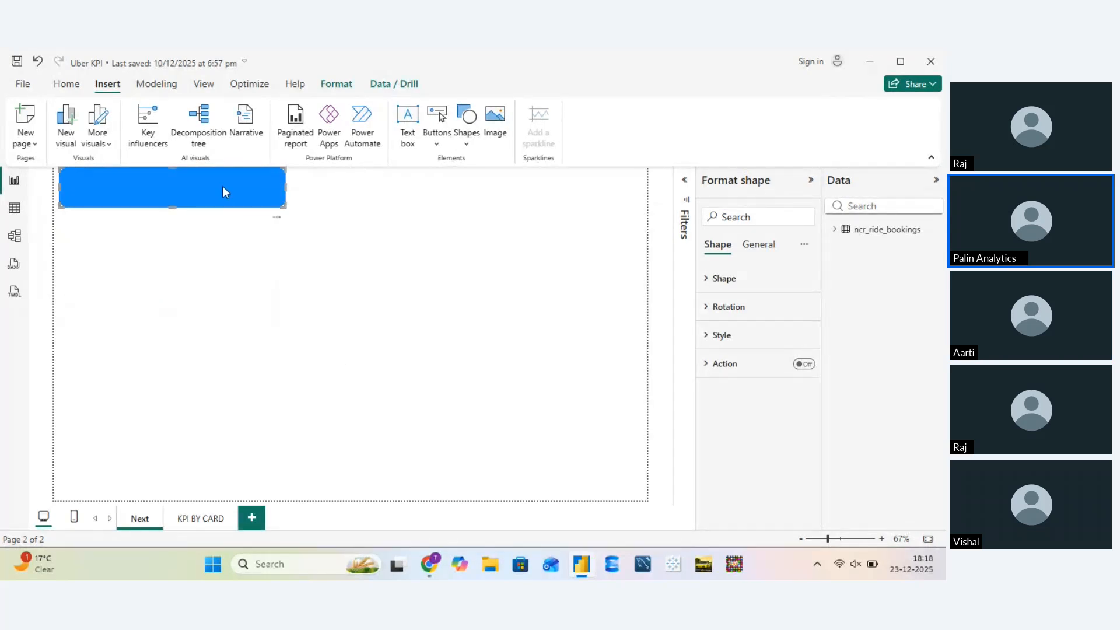
{"action": "left_click_drag", "start_coordinate": [222, 190], "coordinate": [413, 360]}
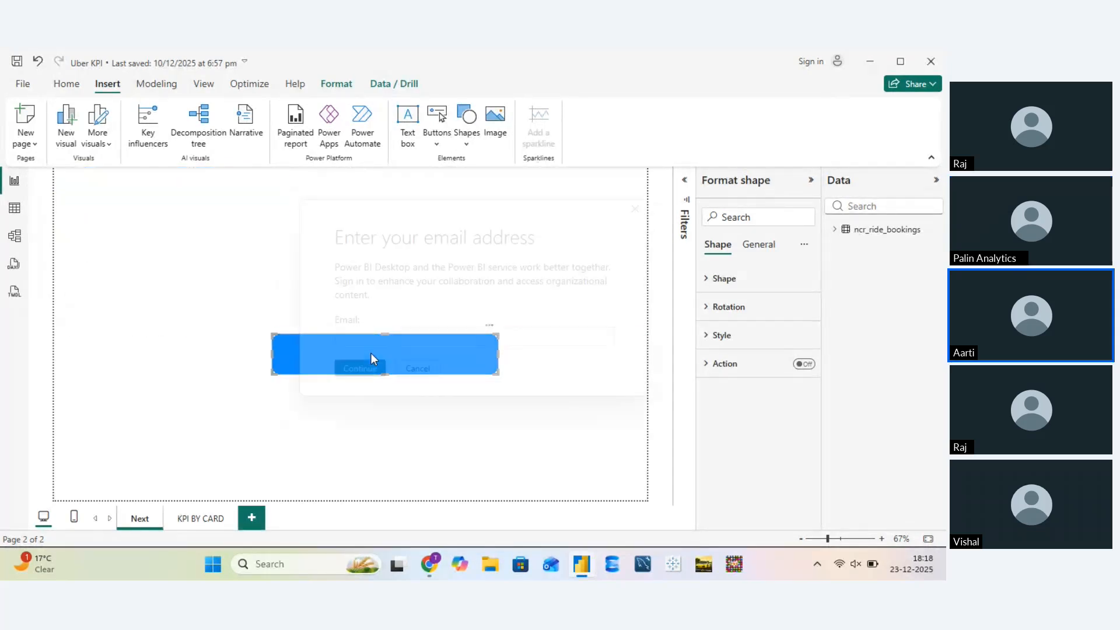
{"action": "right_click", "coordinate": [374, 358]}
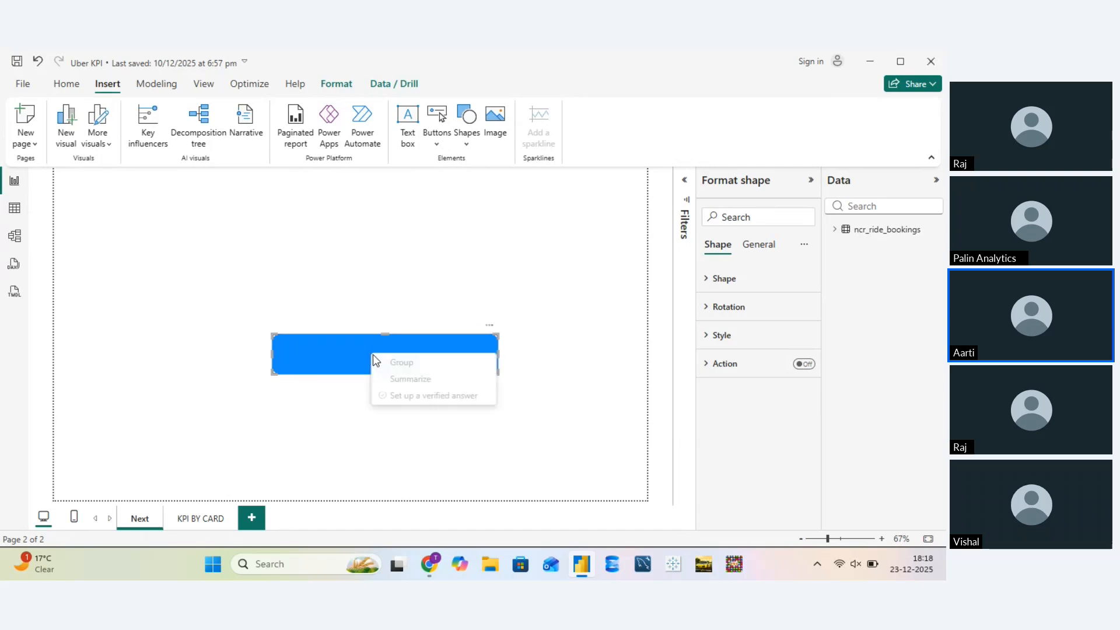
{"action": "left_click", "coordinate": [347, 362]}
{"action": "right_click", "coordinate": [346, 362]}
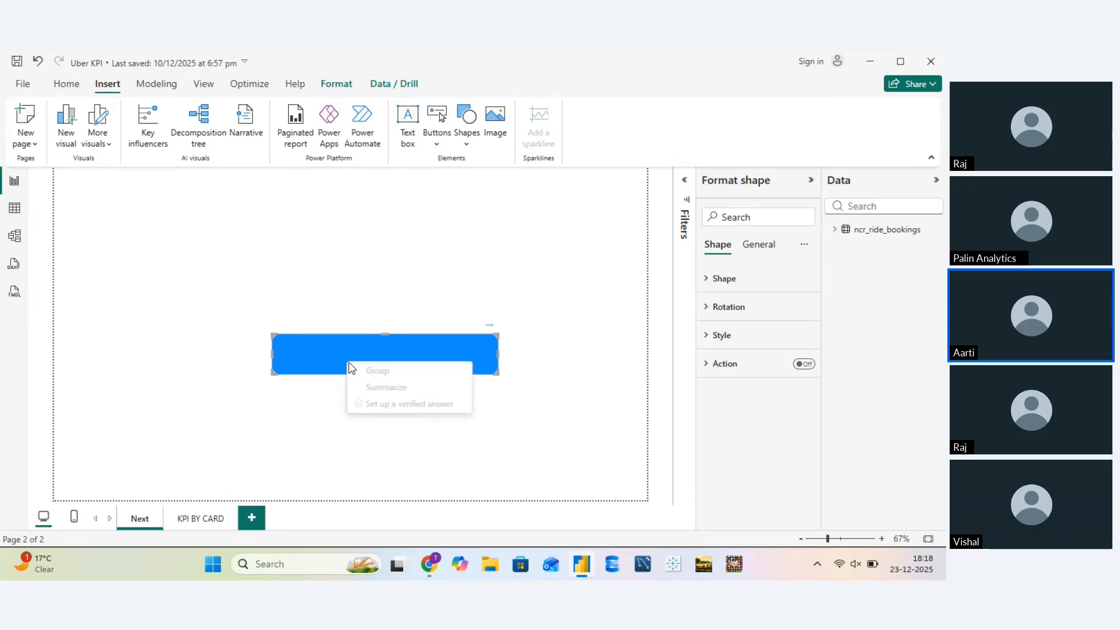
{"action": "left_click", "coordinate": [349, 358]}
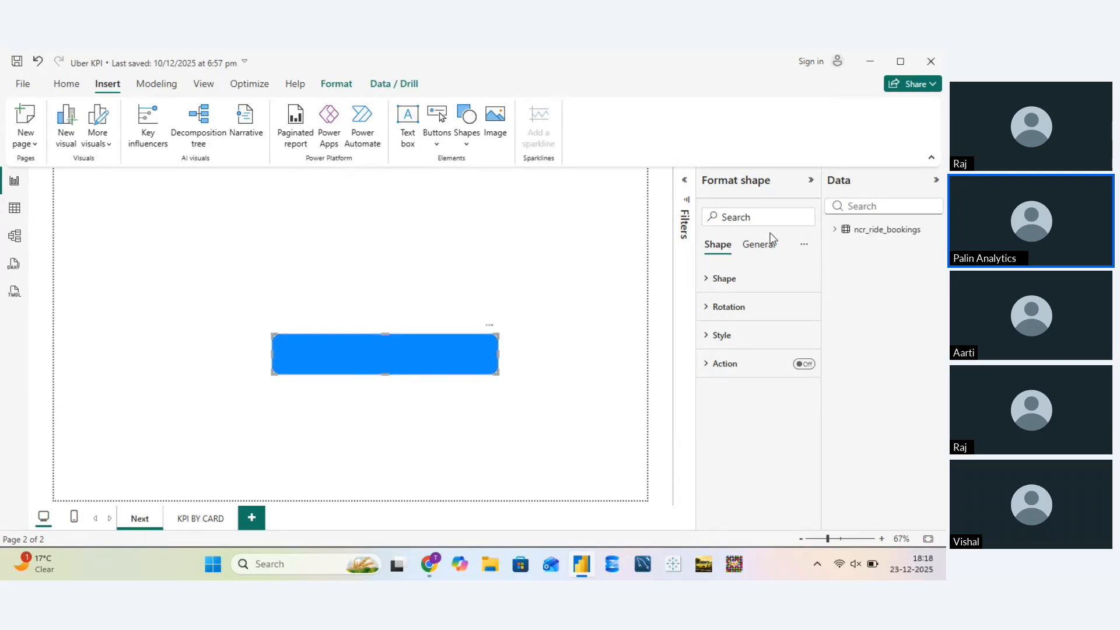
Set the rounded rectangle's fill transparency to 100%, dismissing the sign-in request
{"action": "left_click", "coordinate": [708, 278]}
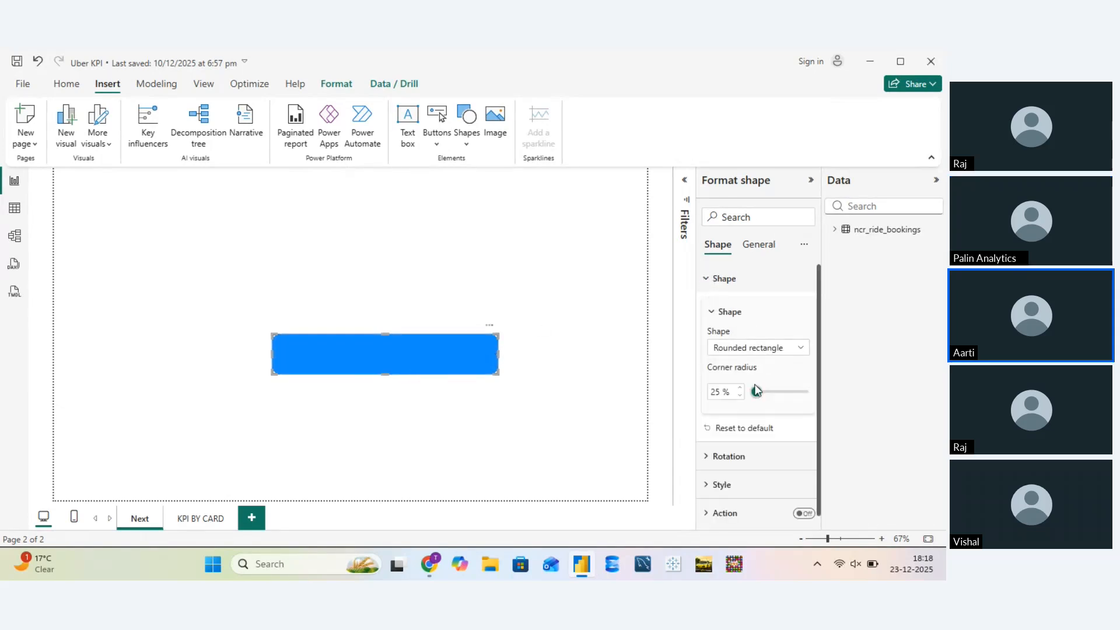
{"action": "left_click", "coordinate": [714, 285]}
{"action": "left_click", "coordinate": [708, 337]}
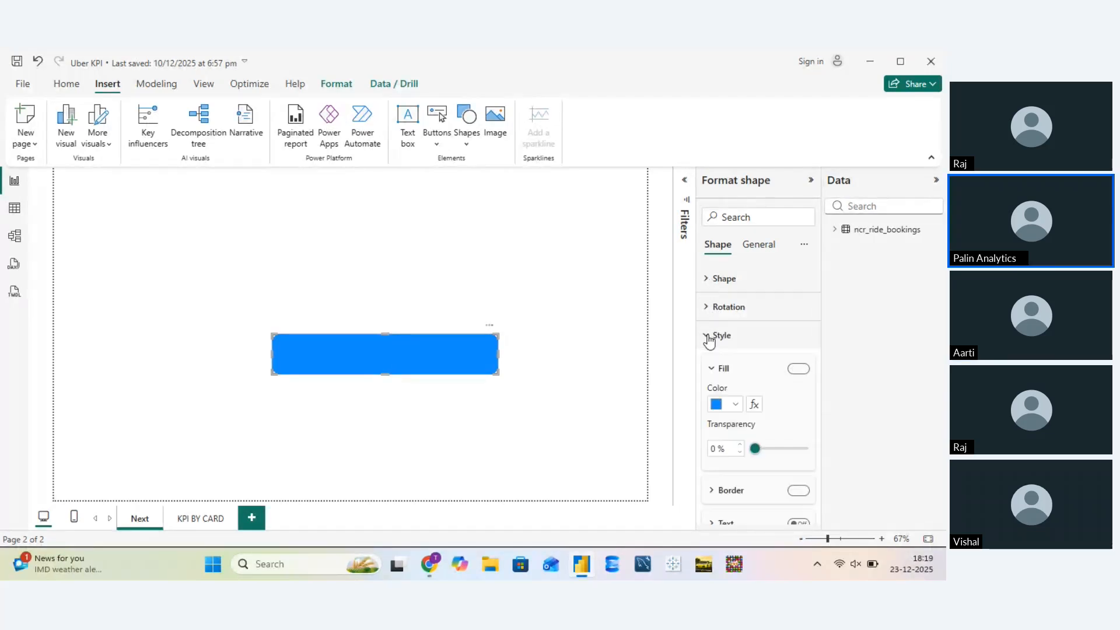
{"action": "left_click", "coordinate": [762, 452]}
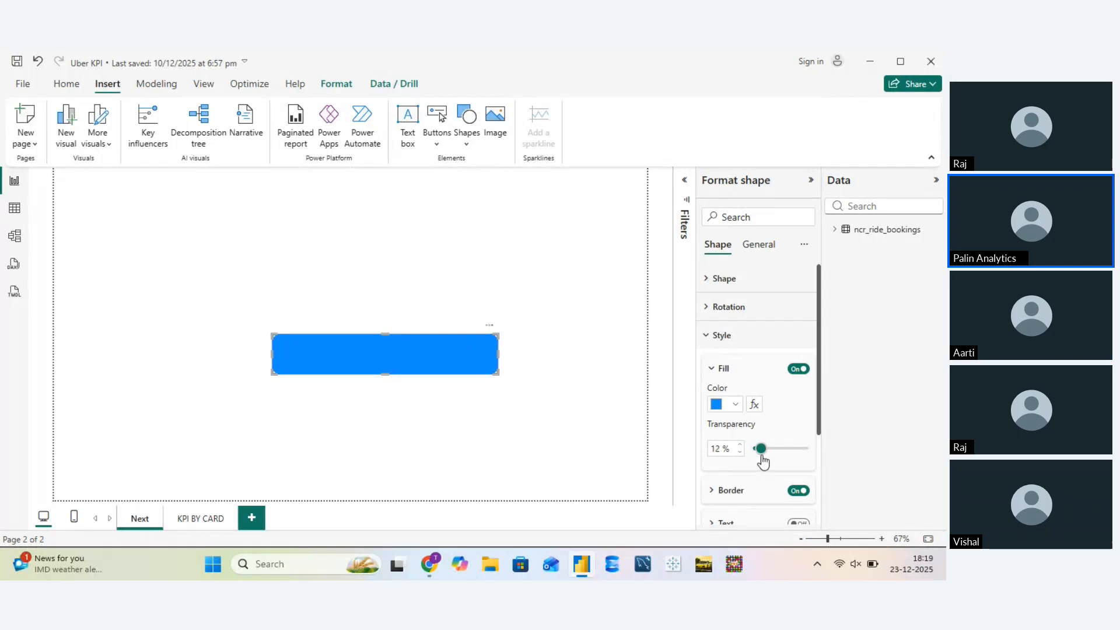
{"action": "left_click_drag", "start_coordinate": [762, 458], "coordinate": [875, 458]}
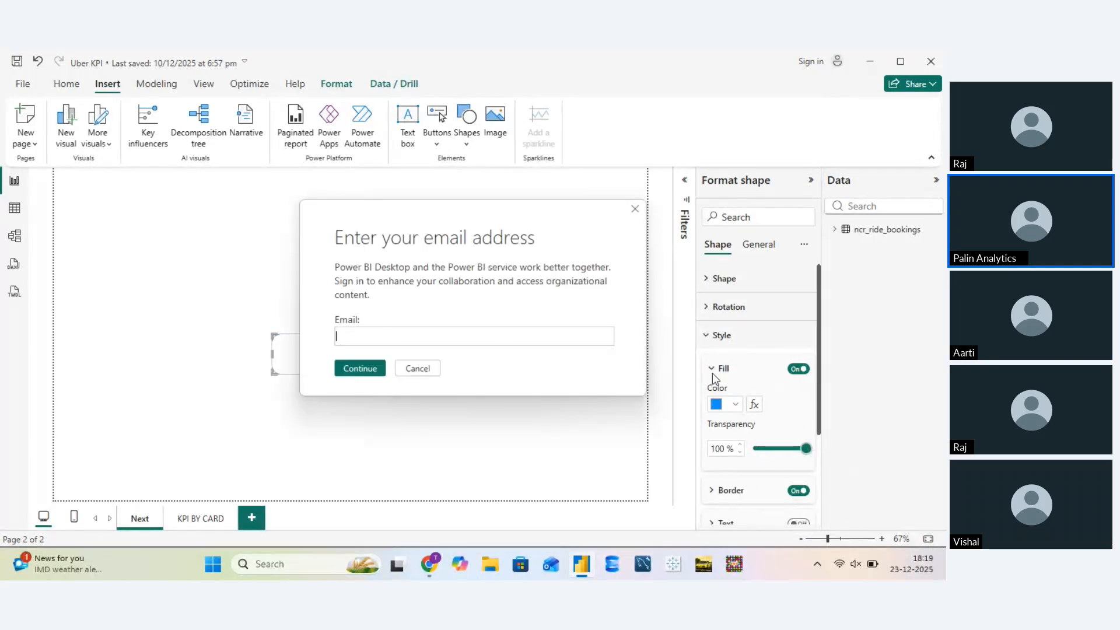
{"action": "key", "text": "Escape"}
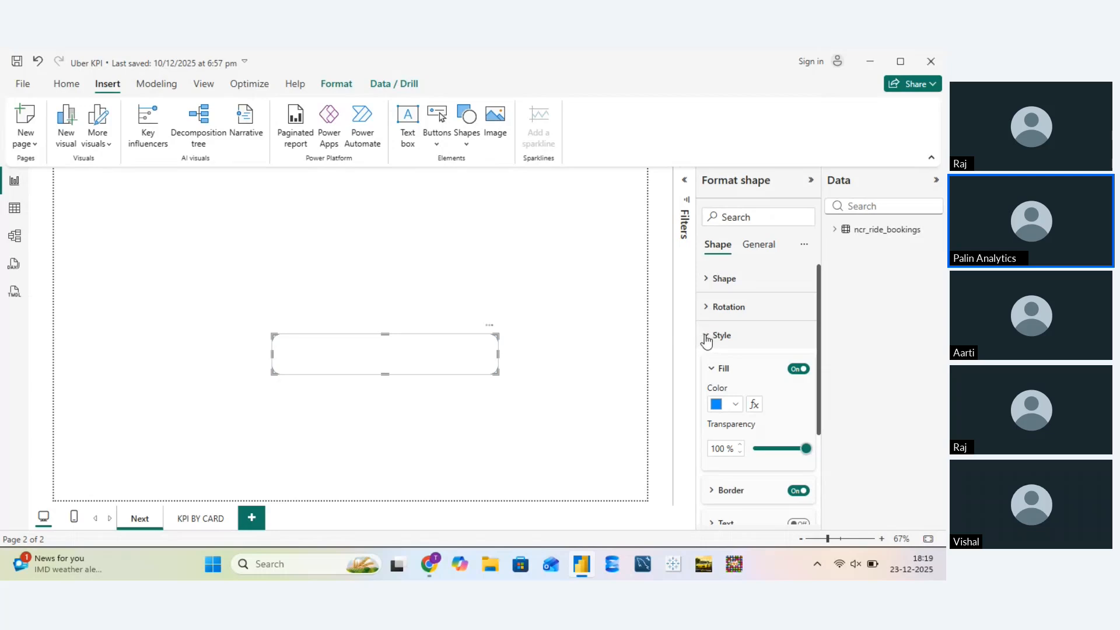
{"action": "left_click", "coordinate": [706, 338]}
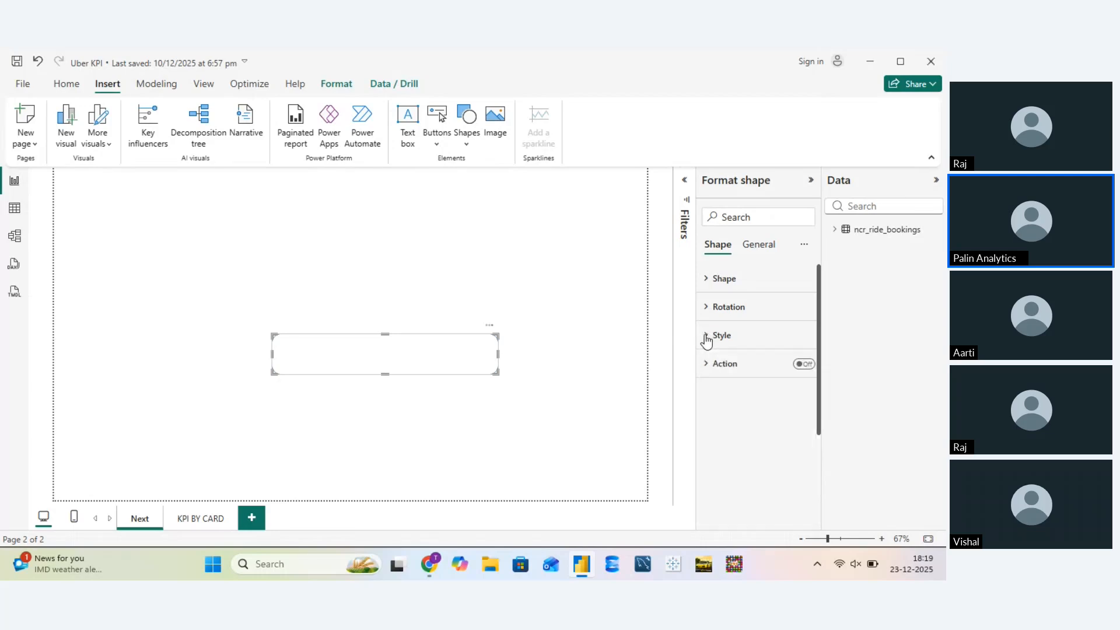
Enable the rounded rectangle's action with type Page navigation and destination KPI BY CARD
{"action": "left_click", "coordinate": [765, 371]}
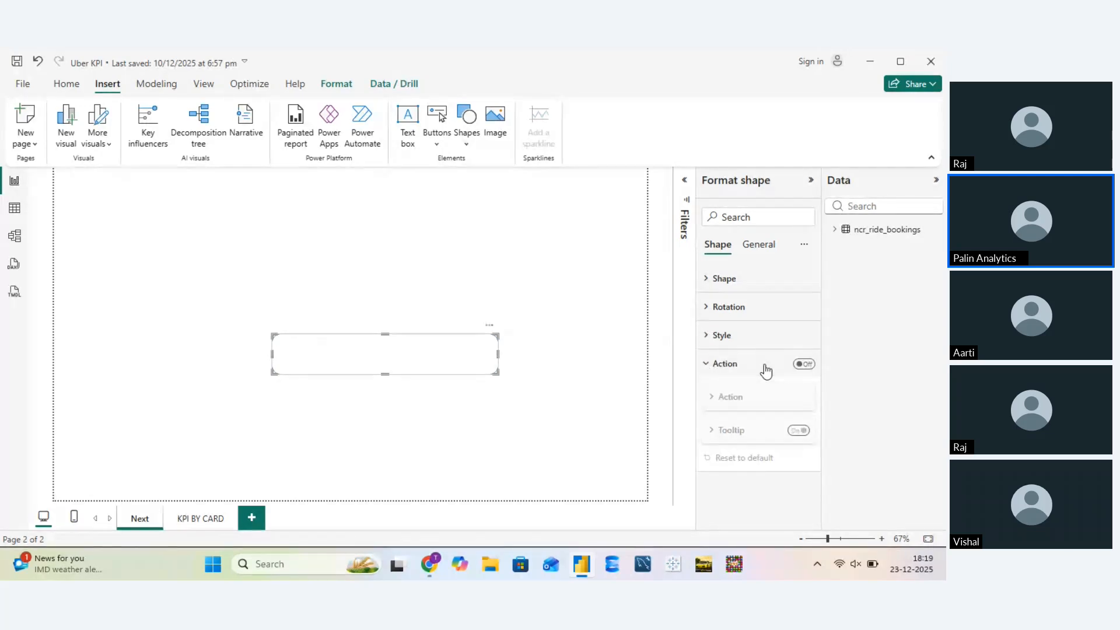
{"action": "left_click", "coordinate": [807, 366]}
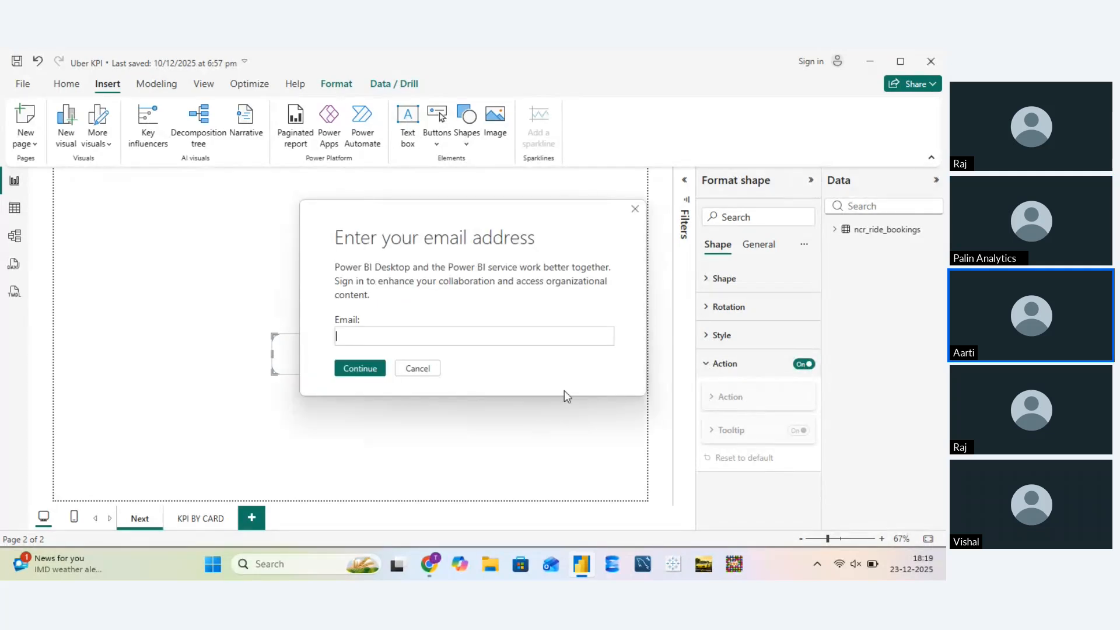
{"action": "left_click", "coordinate": [419, 379]}
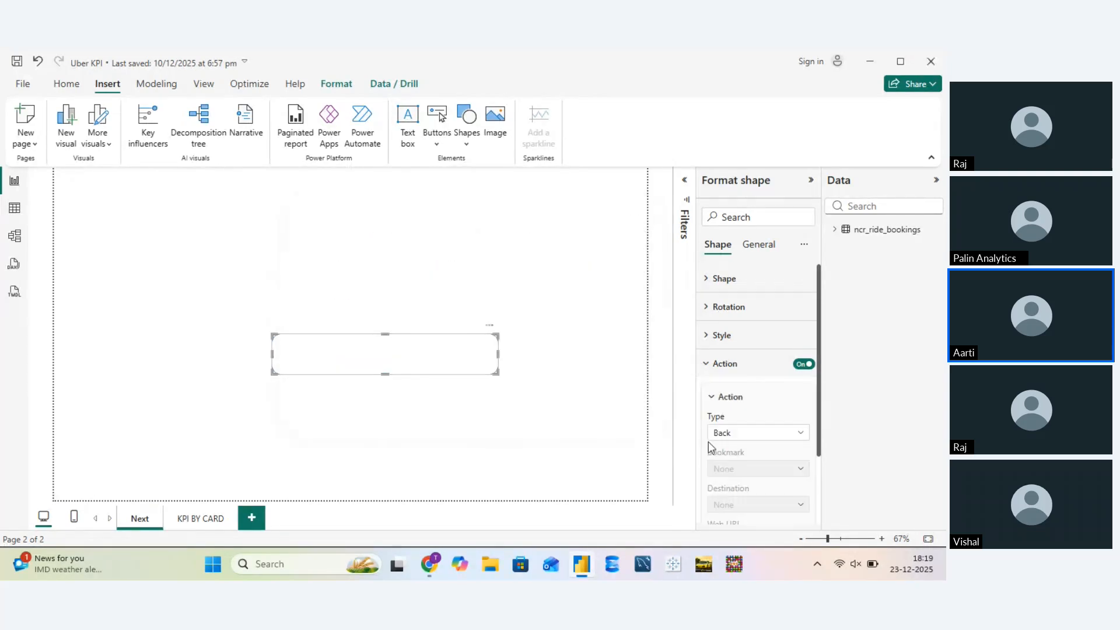
{"action": "left_click", "coordinate": [745, 434]}
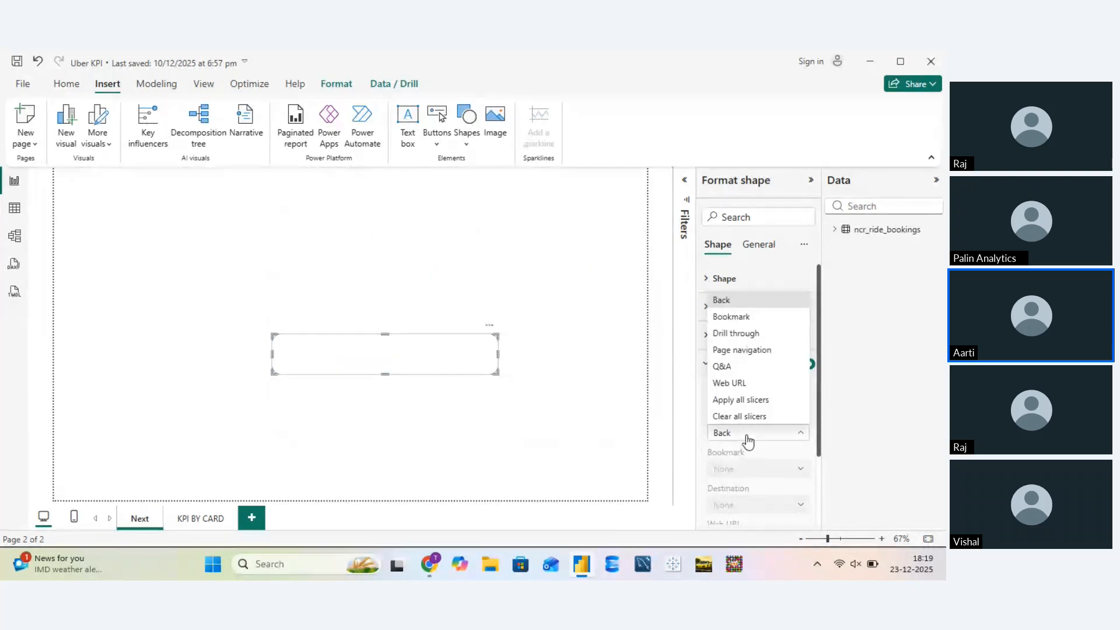
{"action": "left_click", "coordinate": [741, 352]}
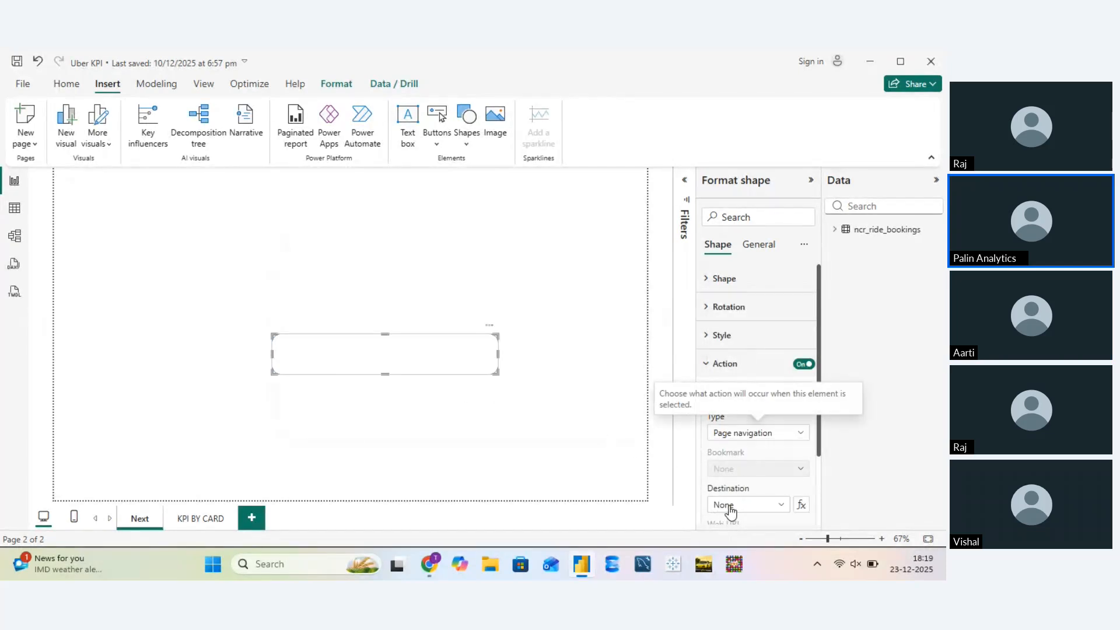
{"action": "left_click", "coordinate": [731, 508]}
{"action": "left_click", "coordinate": [739, 537]}
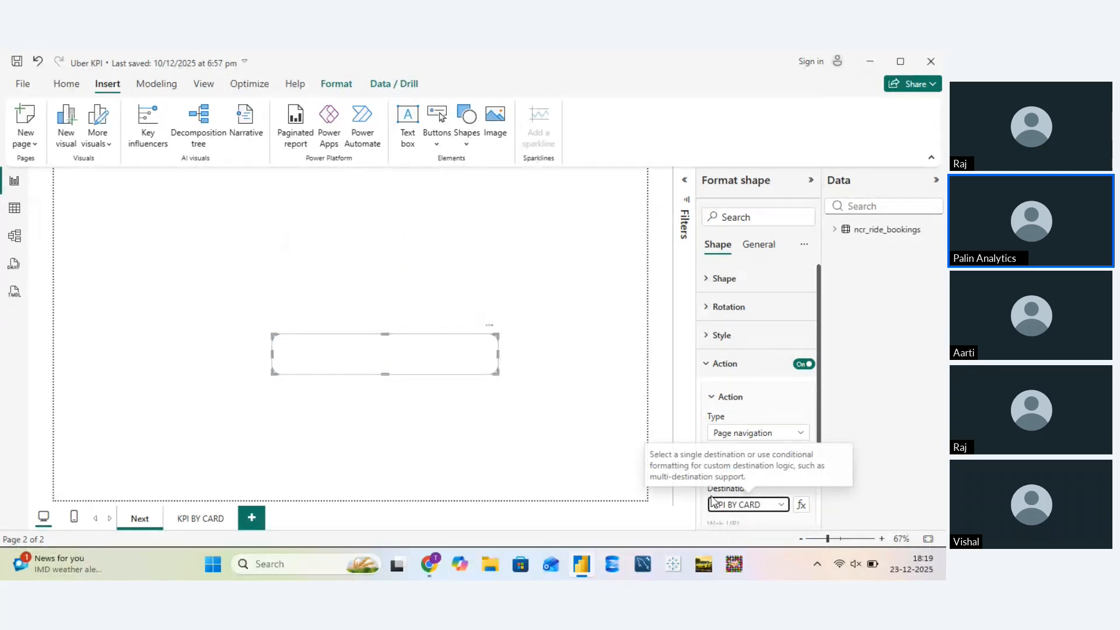
{"action": "right_click", "coordinate": [392, 359]}
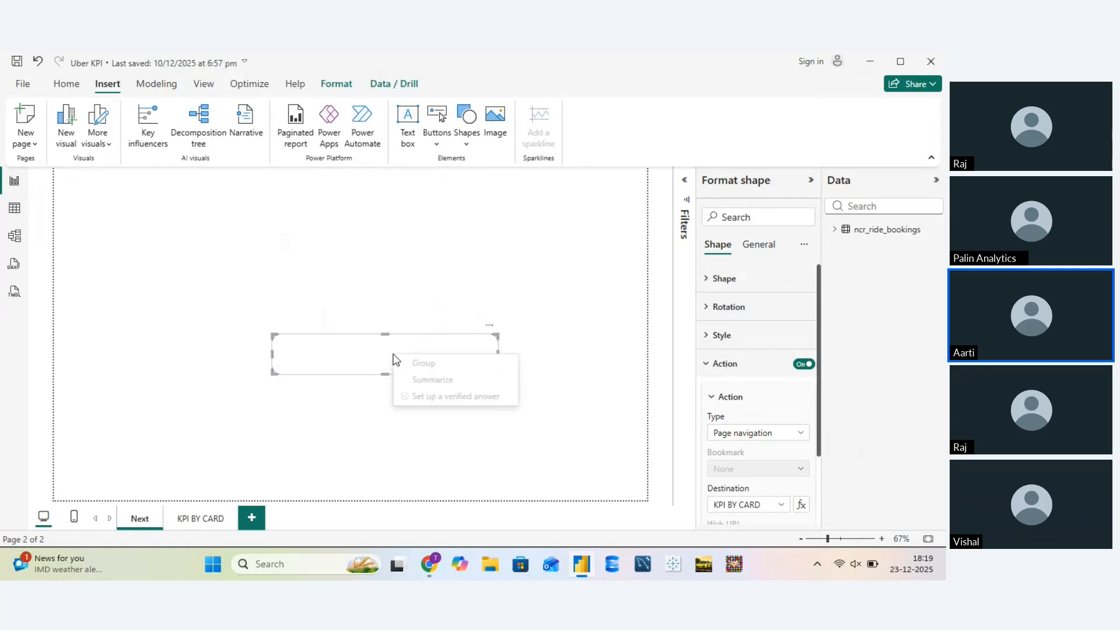
{"action": "left_click", "coordinate": [385, 286]}
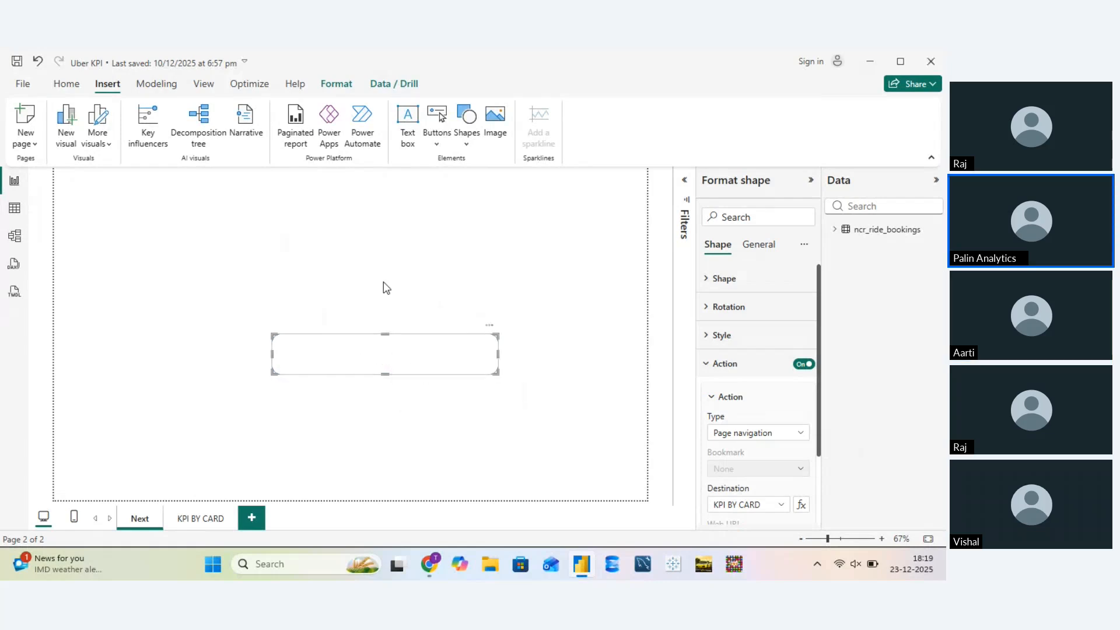
Insert a text box reading "Click Here" above the rounded rectangle and shrink it to fit the text
{"action": "left_click", "coordinate": [408, 124]}
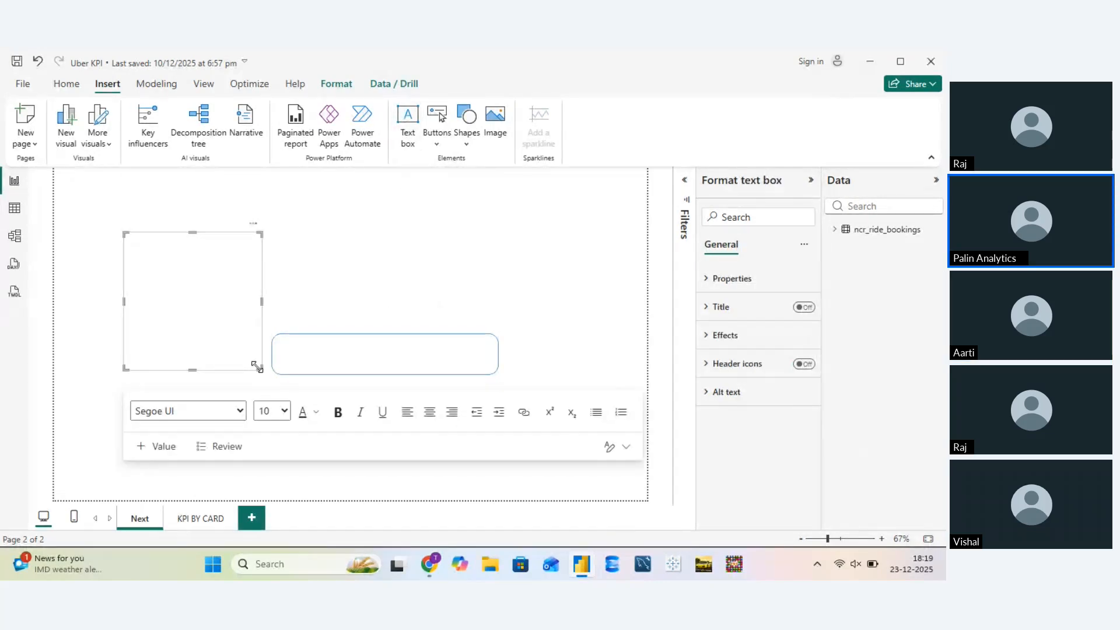
{"action": "left_click_drag", "start_coordinate": [260, 370], "coordinate": [329, 259]}
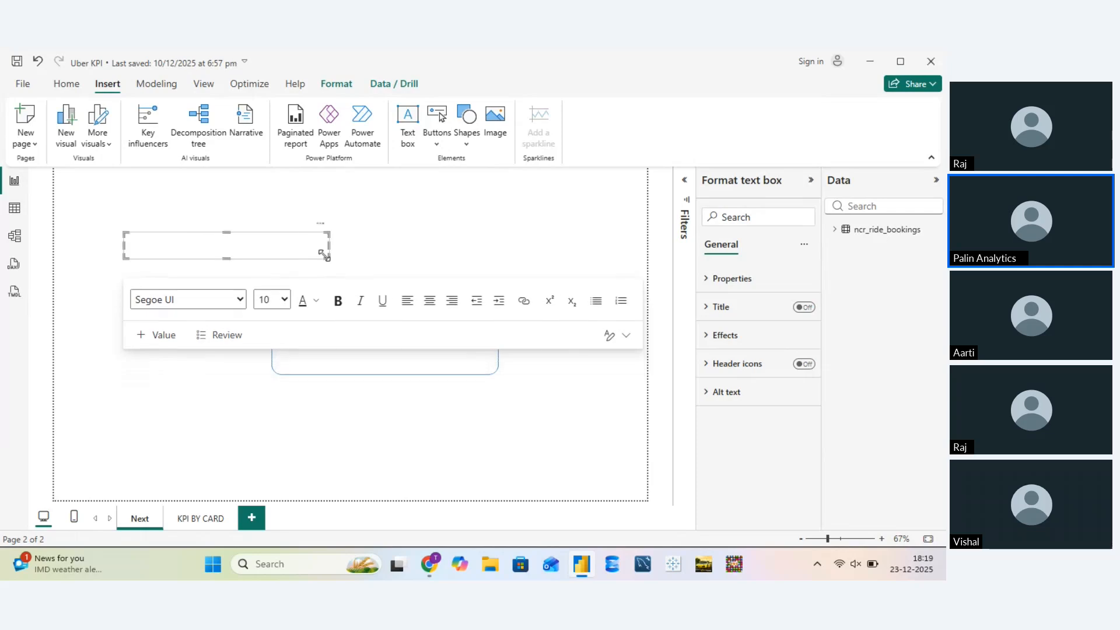
{"action": "left_click", "coordinate": [211, 253]}
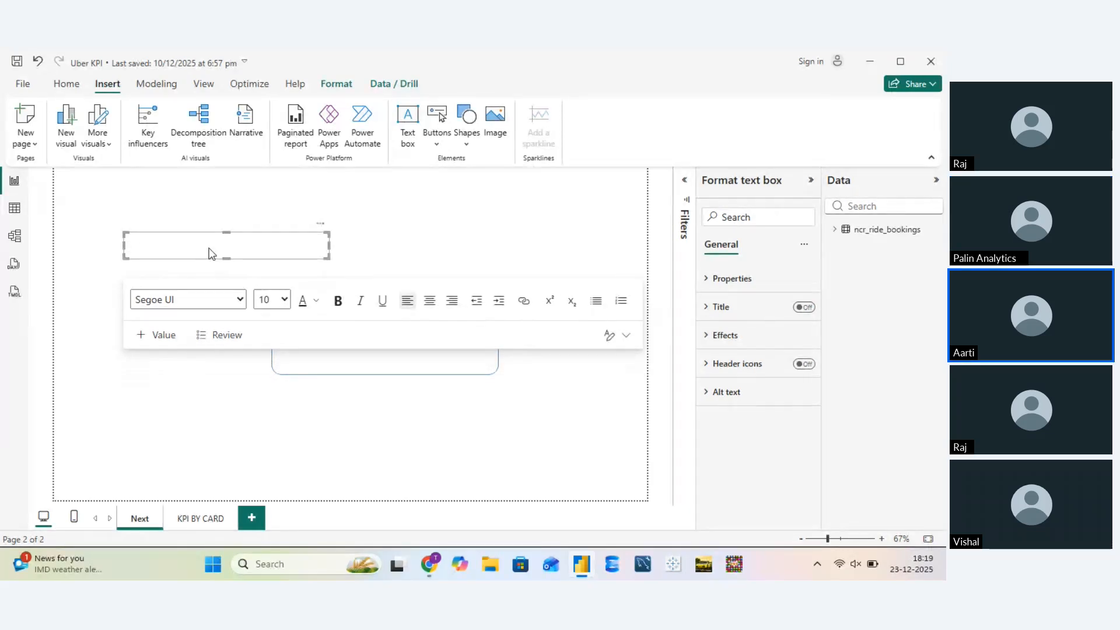
{"action": "type", "text": "Click Here"}
{"action": "left_click_drag", "start_coordinate": [323, 258], "coordinate": [162, 247]}
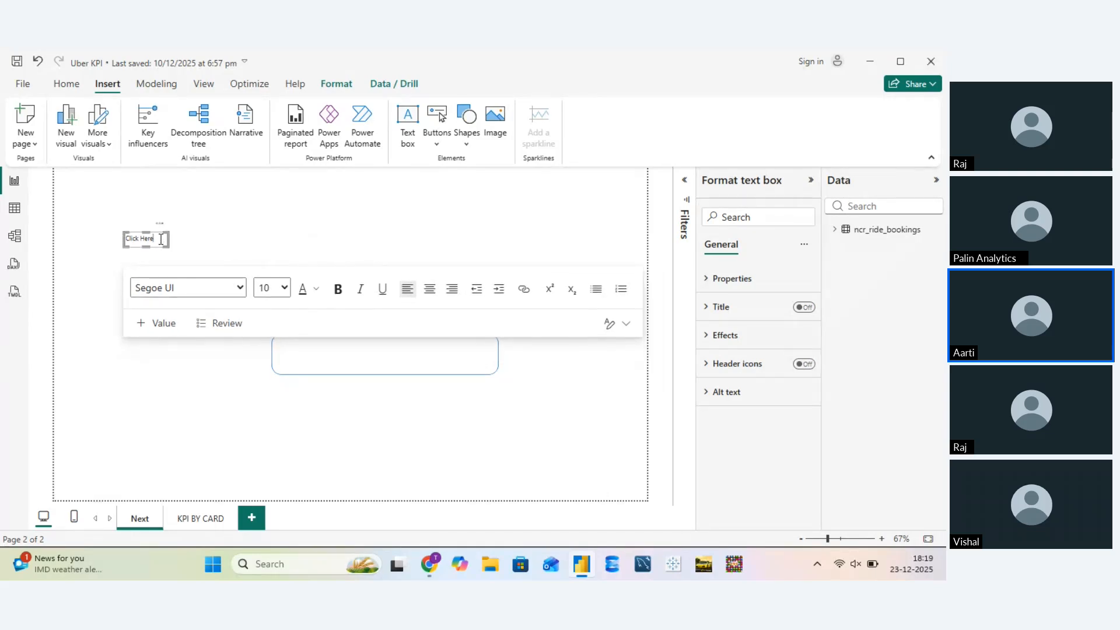
Delete the separate "Click Here" text box above the rounded rectangle
{"action": "left_click", "coordinate": [191, 246]}
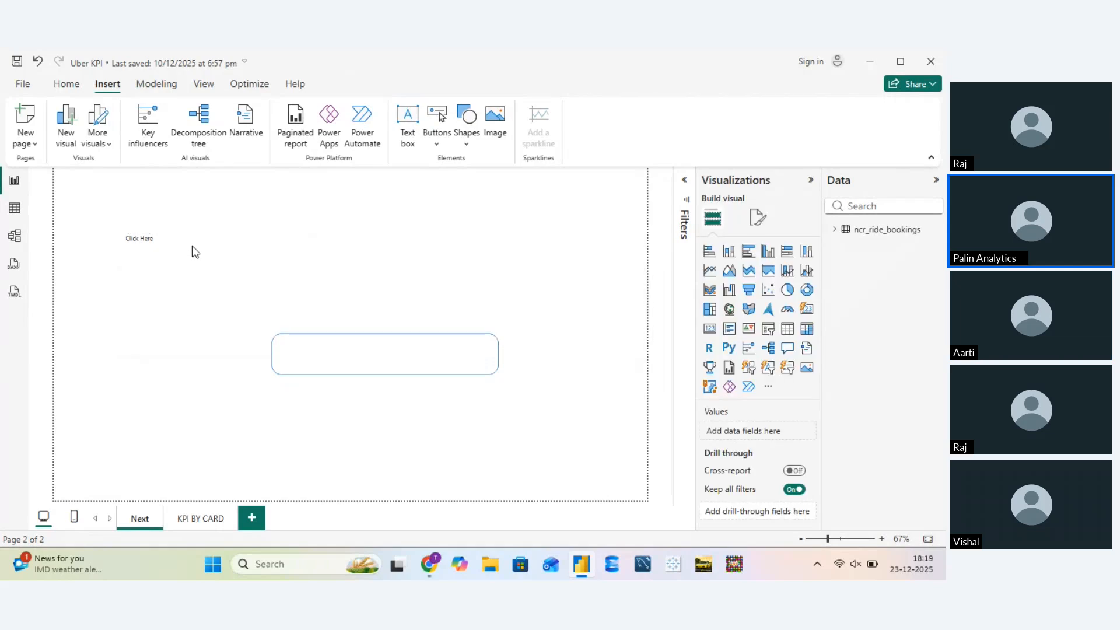
{"action": "left_click", "coordinate": [159, 248]}
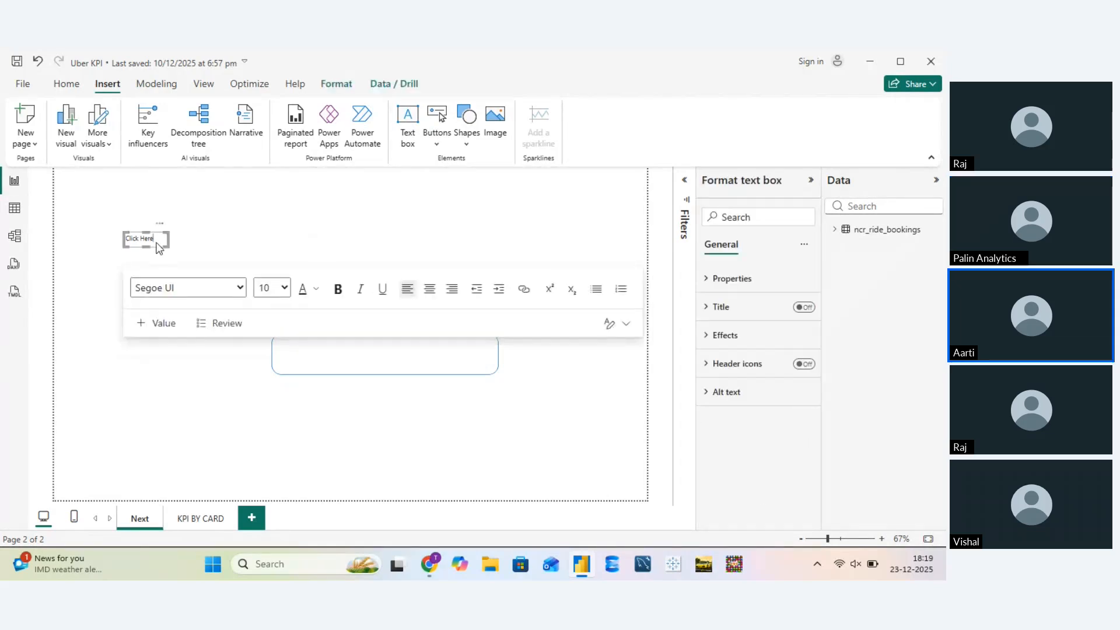
{"action": "left_click", "coordinate": [194, 260]}
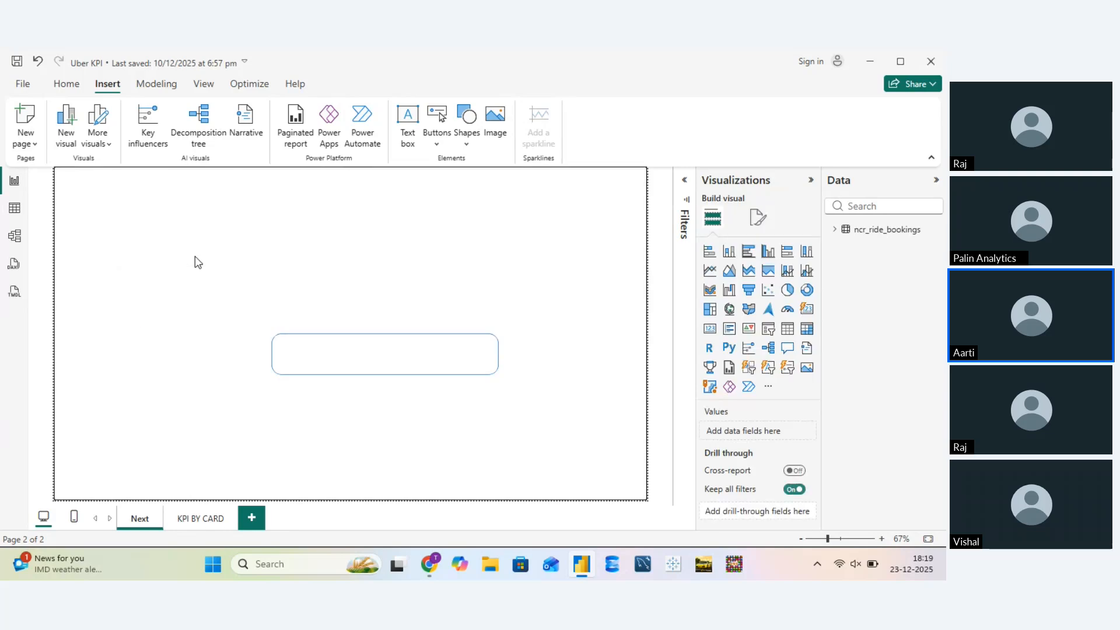
Turn on the rounded rectangle's title in its general formatting, dismissing the sign-in requests
{"action": "left_click", "coordinate": [473, 346]}
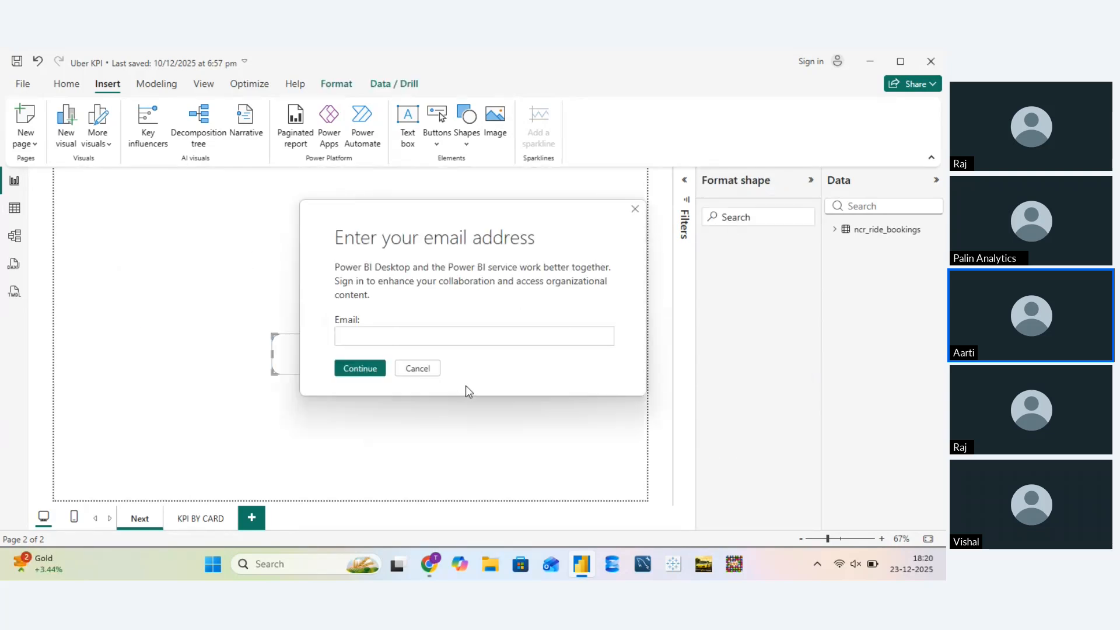
{"action": "key", "text": "Escape"}
{"action": "left_click", "coordinate": [743, 247]}
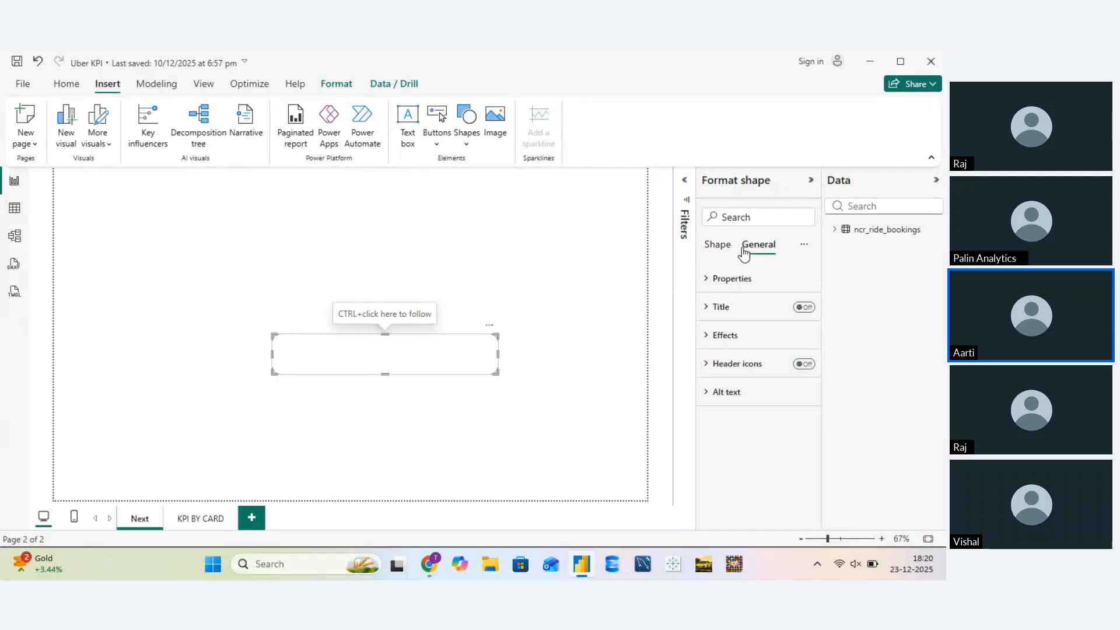
{"action": "left_click", "coordinate": [715, 308]}
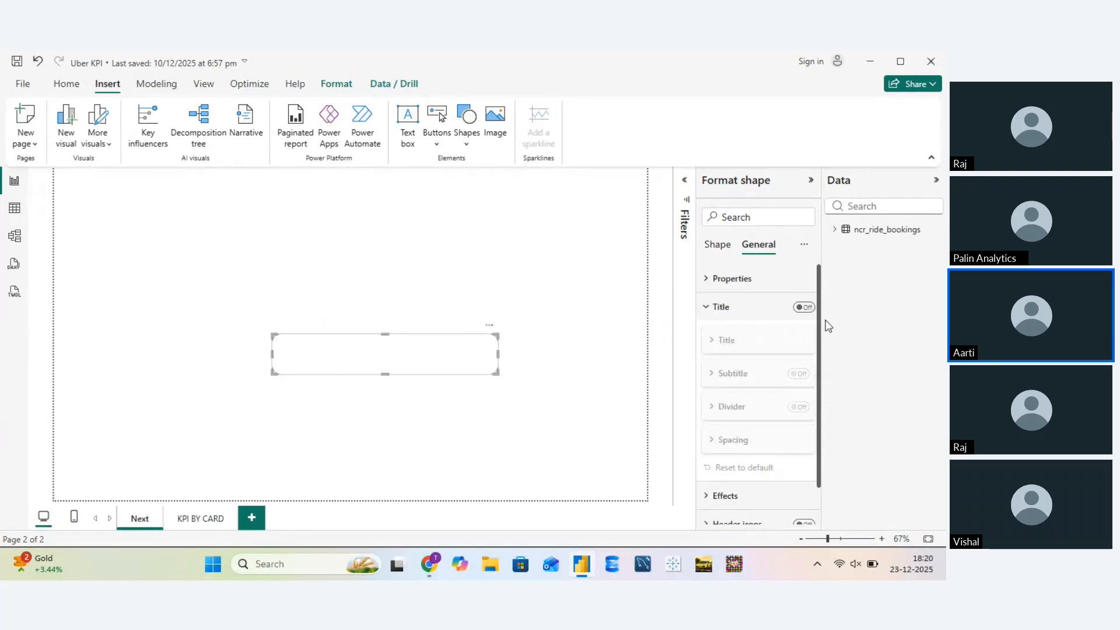
{"action": "left_click", "coordinate": [803, 306]}
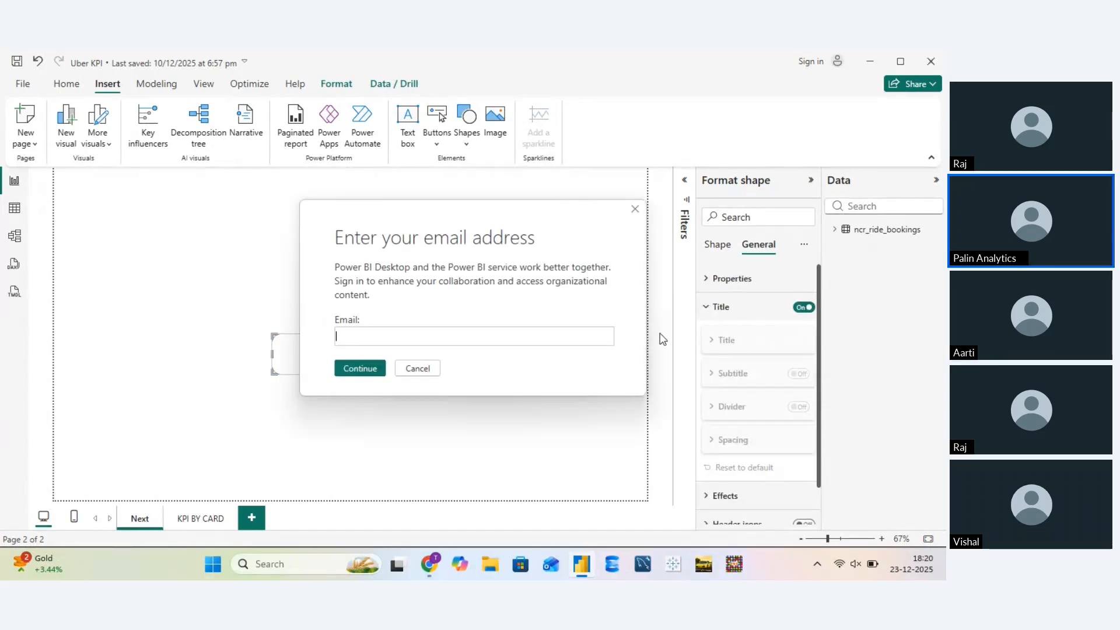
{"action": "key", "text": "Escape"}
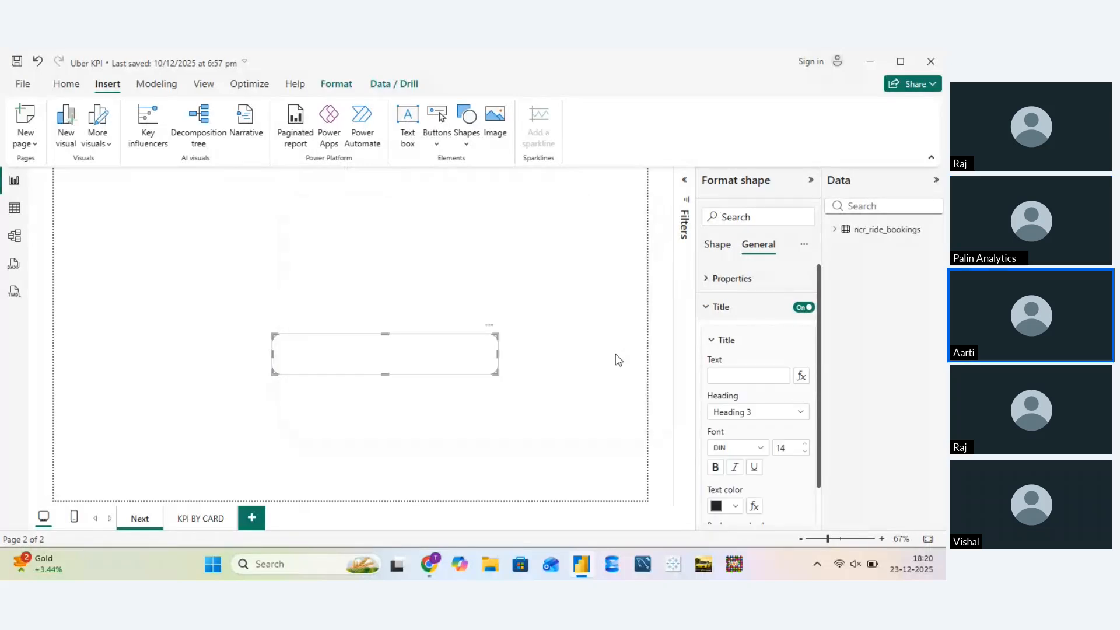
{"action": "left_click", "coordinate": [615, 358]}
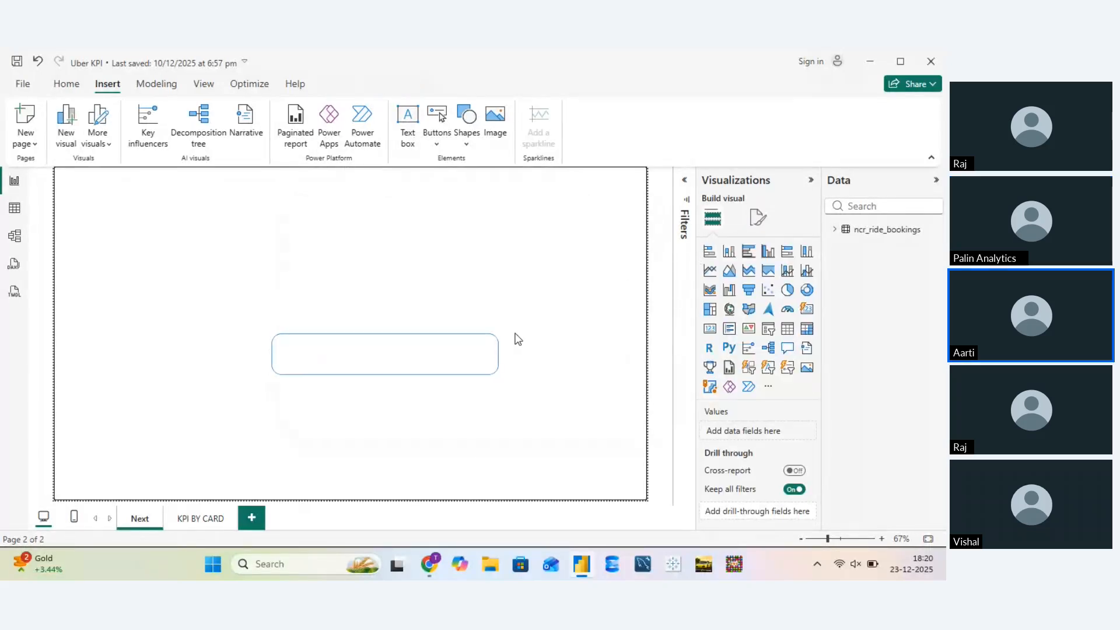
Turn on the text option in the rounded rectangle's style settings and expand its options
{"action": "left_click", "coordinate": [475, 374]}
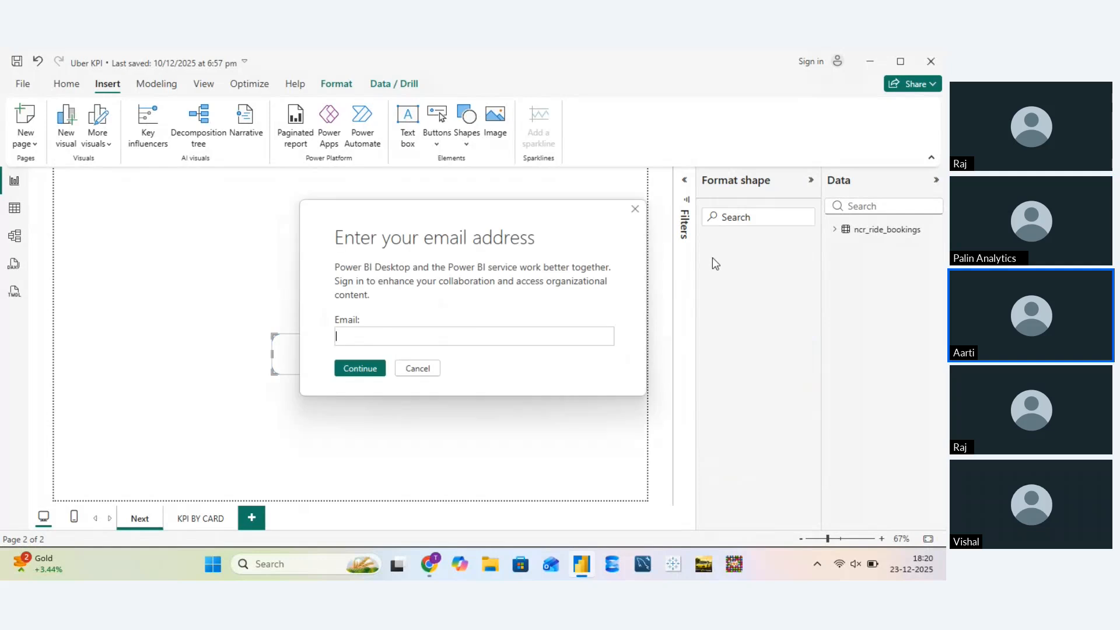
{"action": "key", "text": "Escape"}
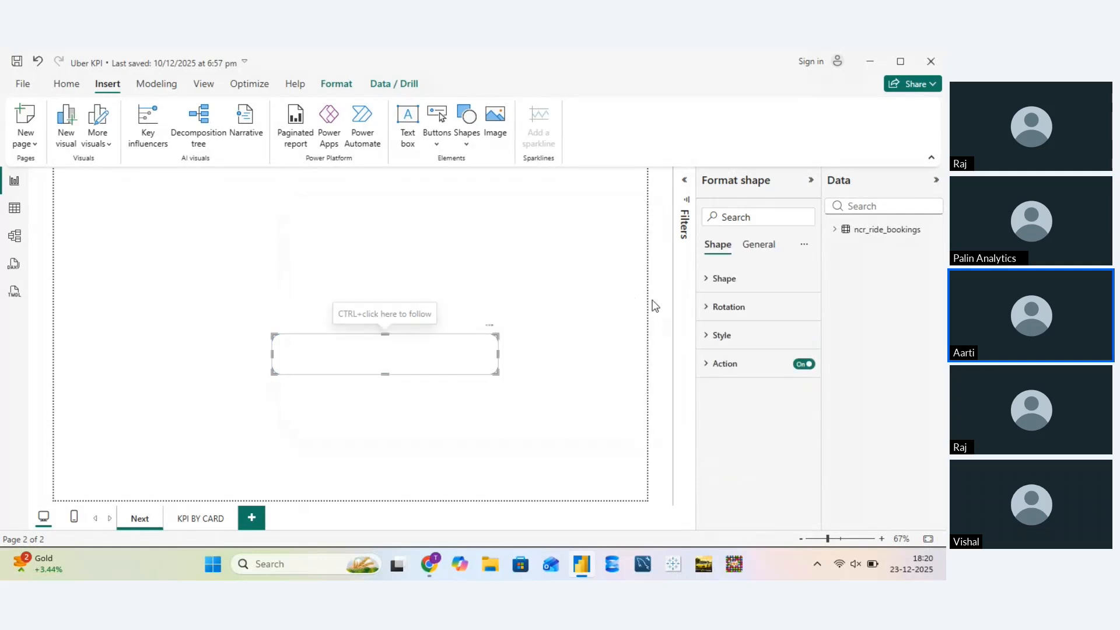
{"action": "left_click", "coordinate": [719, 338]}
{"action": "scroll", "coordinate": [721, 452], "scroll_direction": "down", "scroll_amount": 2}
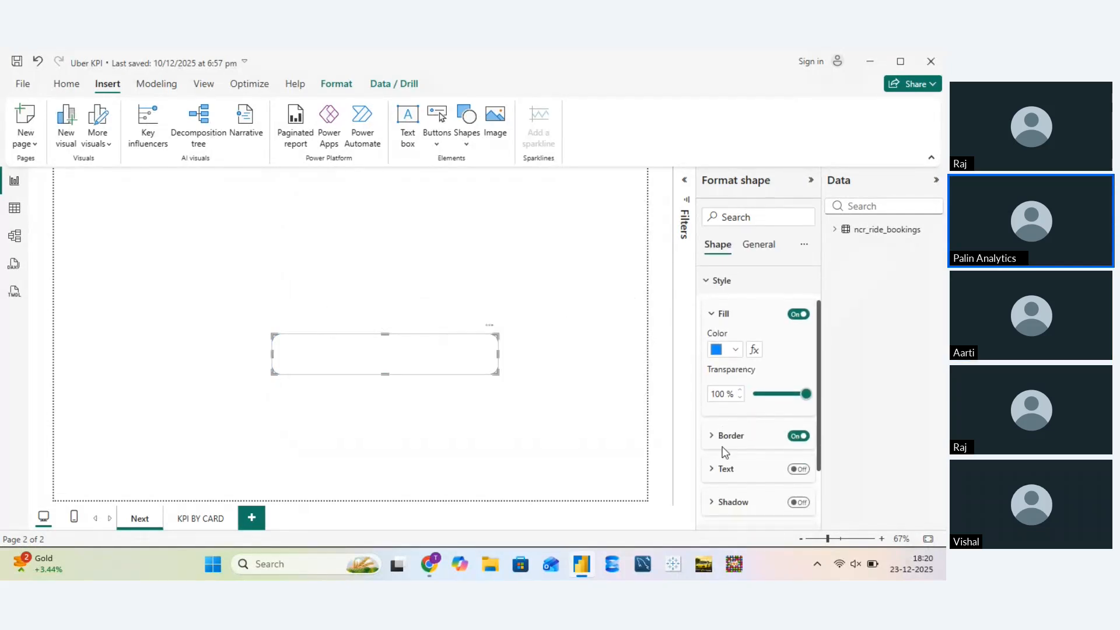
{"action": "left_click", "coordinate": [797, 469]}
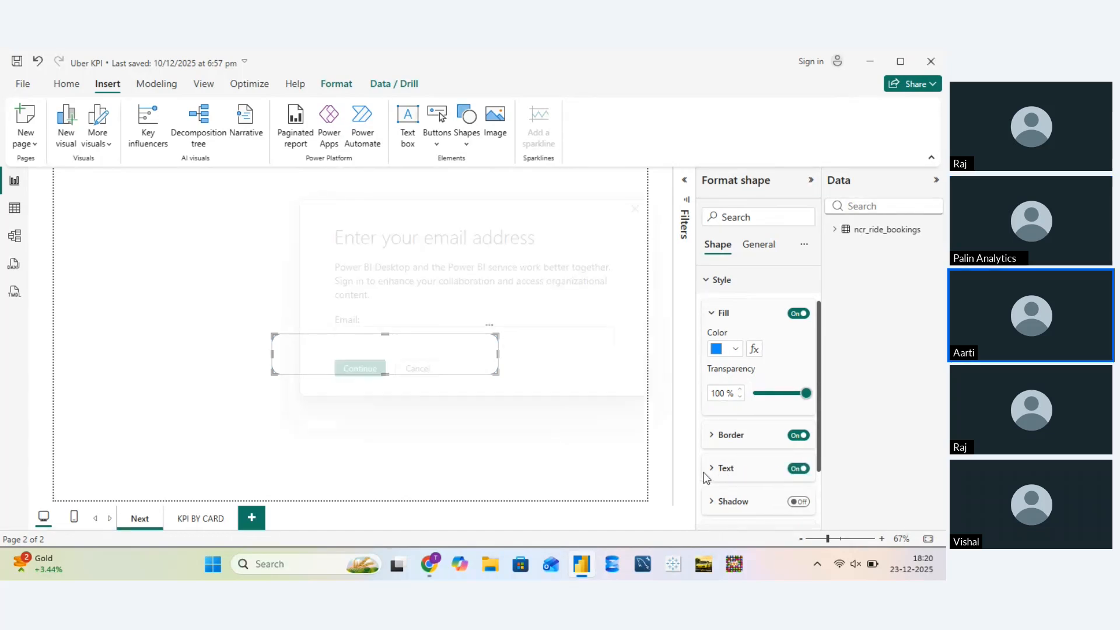
{"action": "left_click", "coordinate": [711, 470]}
{"action": "scroll", "coordinate": [709, 464], "scroll_direction": "down", "scroll_amount": 3}
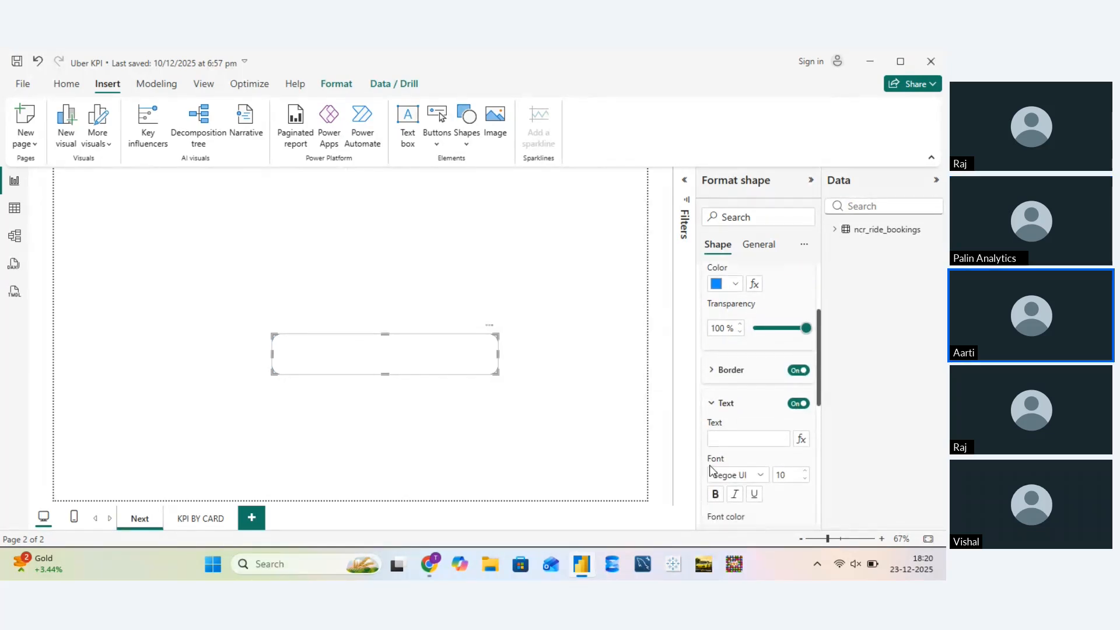
Enter "Click Here" as the rounded rectangle's own text, dismissing the sign-in requests that interrupt the entry
{"action": "left_click", "coordinate": [723, 420]}
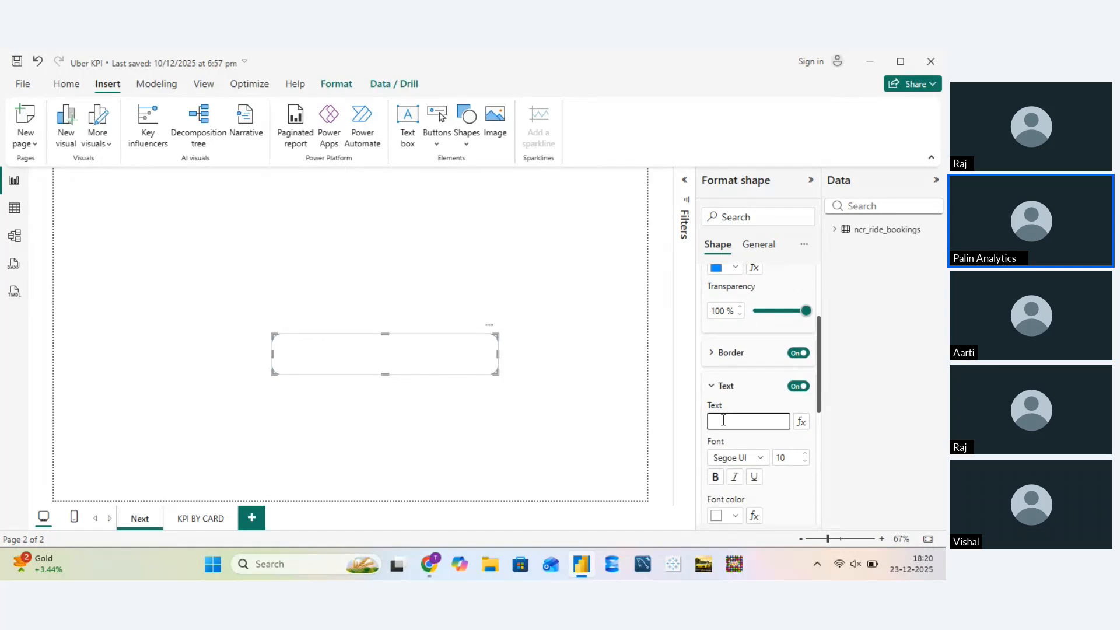
{"action": "type", "text": "Click Here"}
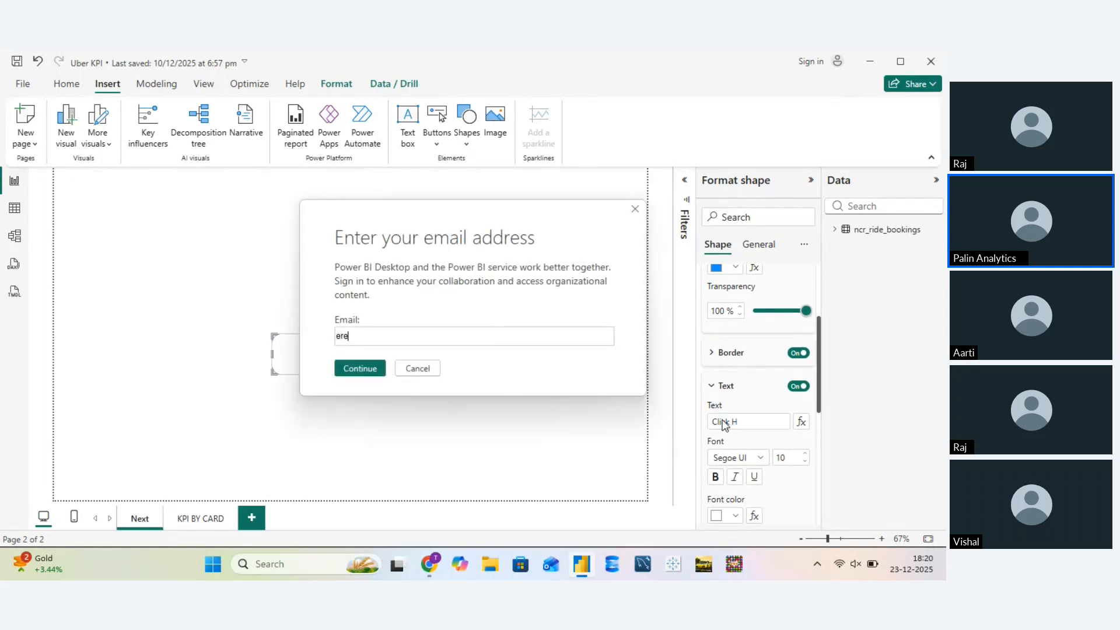
{"action": "key", "text": "Escape"}
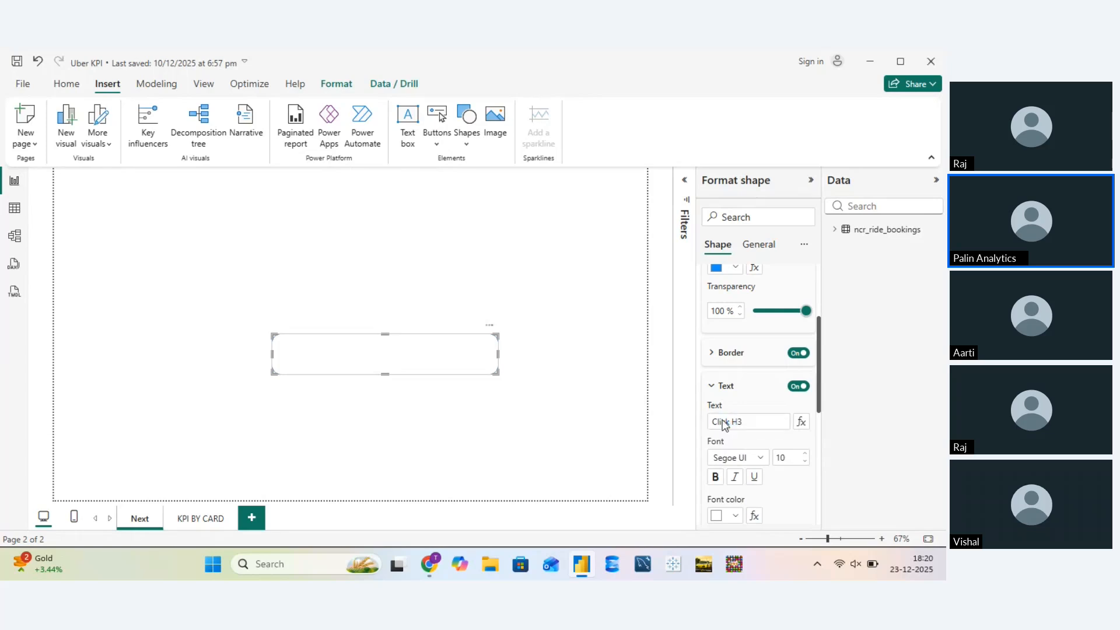
{"action": "key", "text": "Escape"}
{"action": "key", "text": "BackSpace"}
{"action": "type", "text": "3e"}
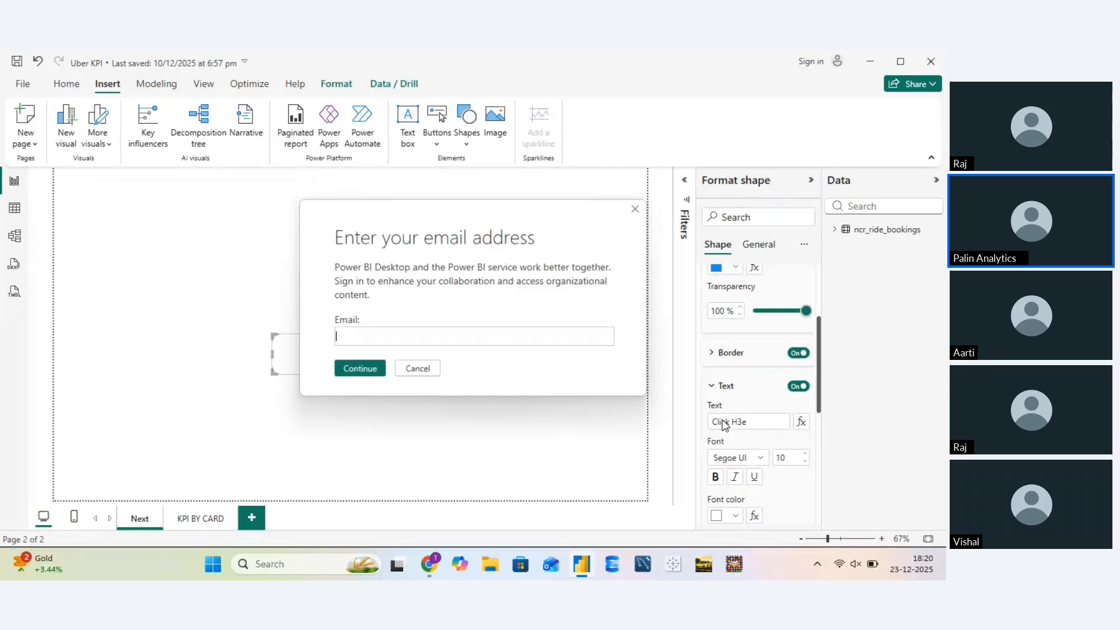
{"action": "key", "text": "Escape"}
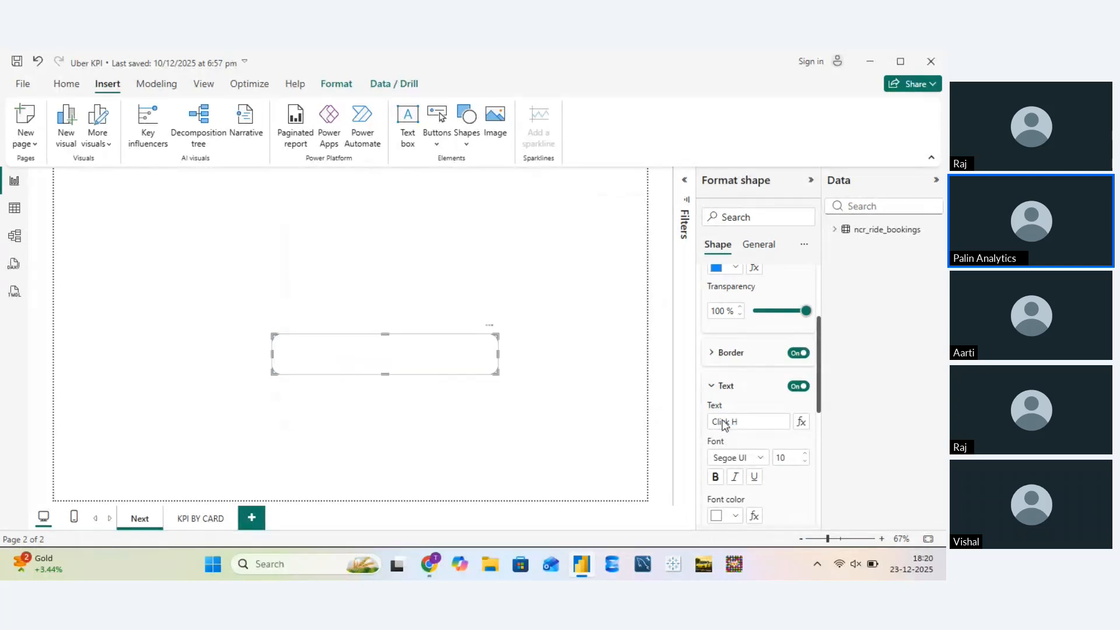
{"action": "type", "text": "e"}
{"action": "key", "text": "BackSpace"}
{"action": "key", "text": "BackSpace"}
{"action": "key", "text": "BackSpace"}
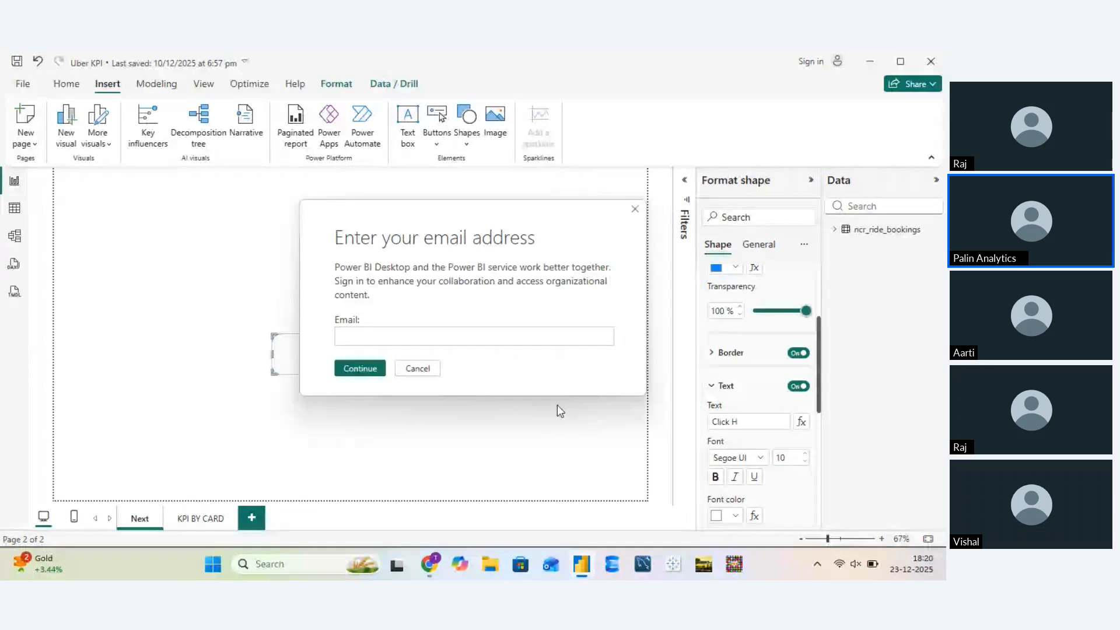
{"action": "key", "text": "Escape"}
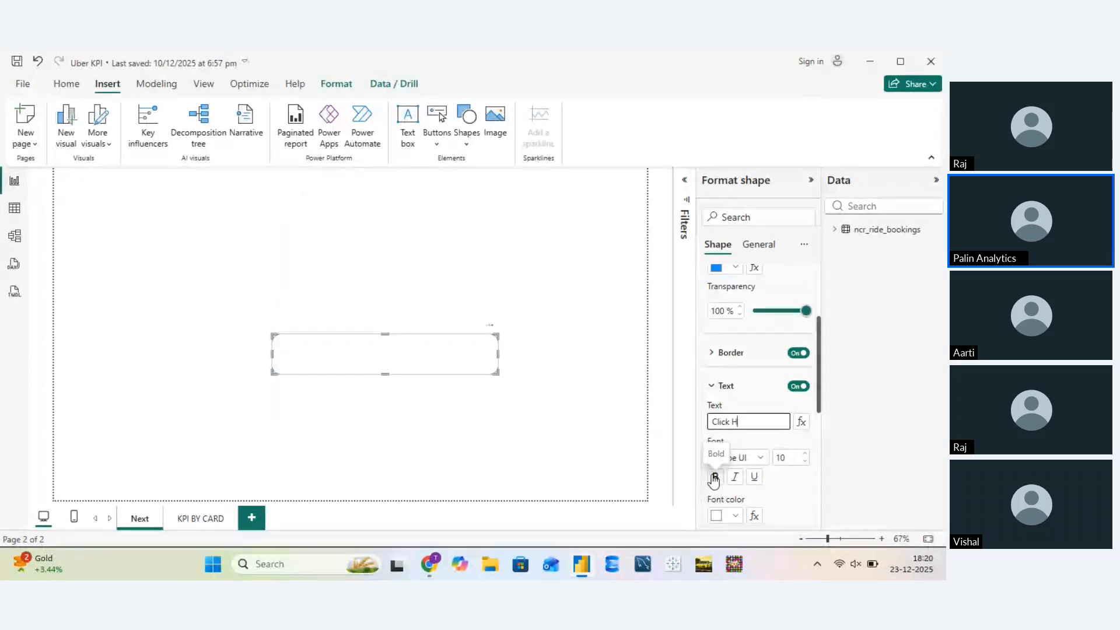
Format the "Click Here" text in the rounded rectangle as bold, black and horizontally centered
{"action": "left_click", "coordinate": [714, 478]}
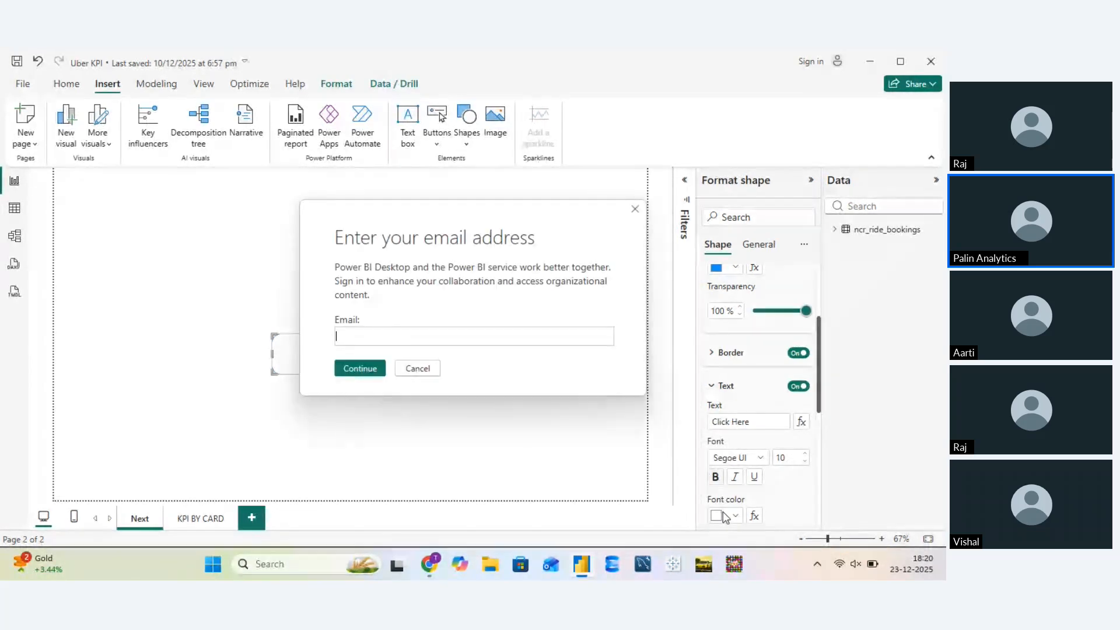
{"action": "key", "text": "Escape"}
{"action": "left_click", "coordinate": [737, 516]}
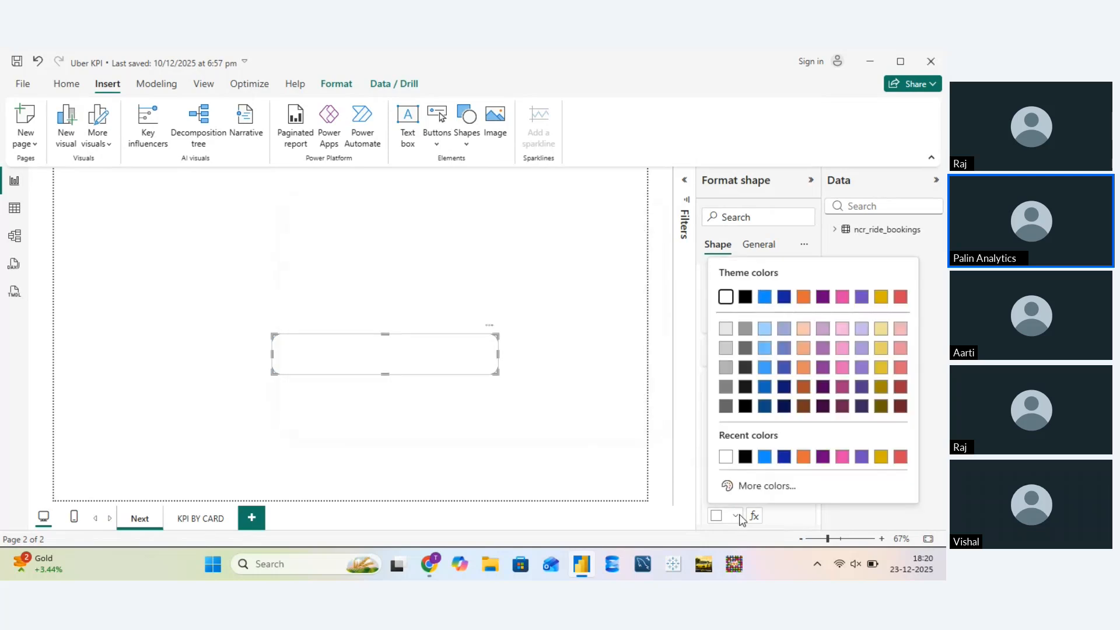
{"action": "left_click", "coordinate": [744, 458]}
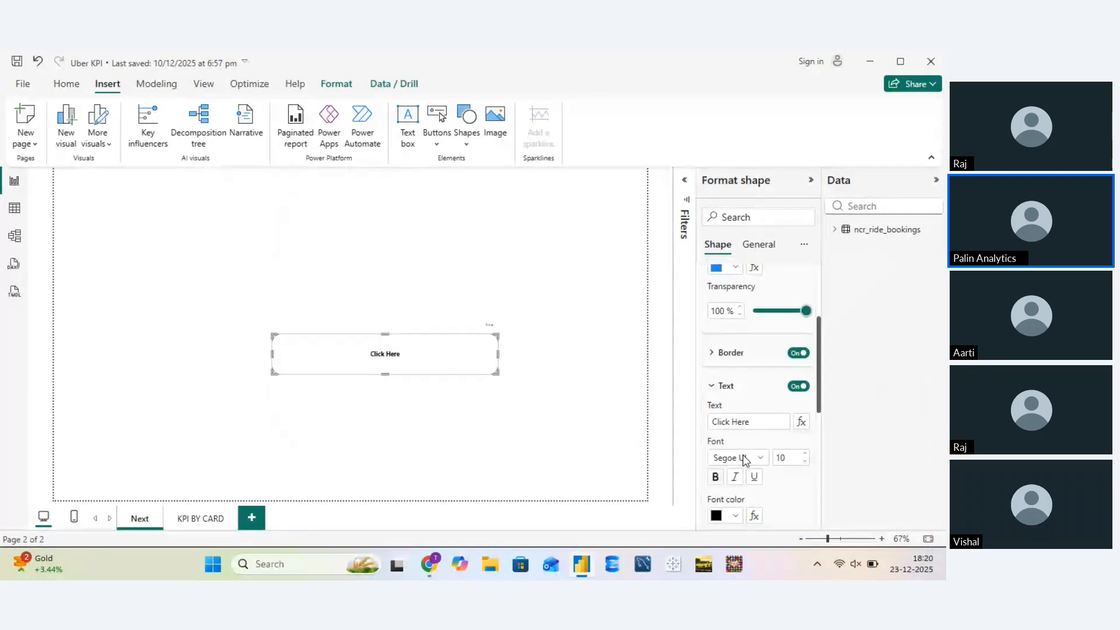
{"action": "scroll", "coordinate": [760, 495], "scroll_direction": "down", "scroll_amount": 3}
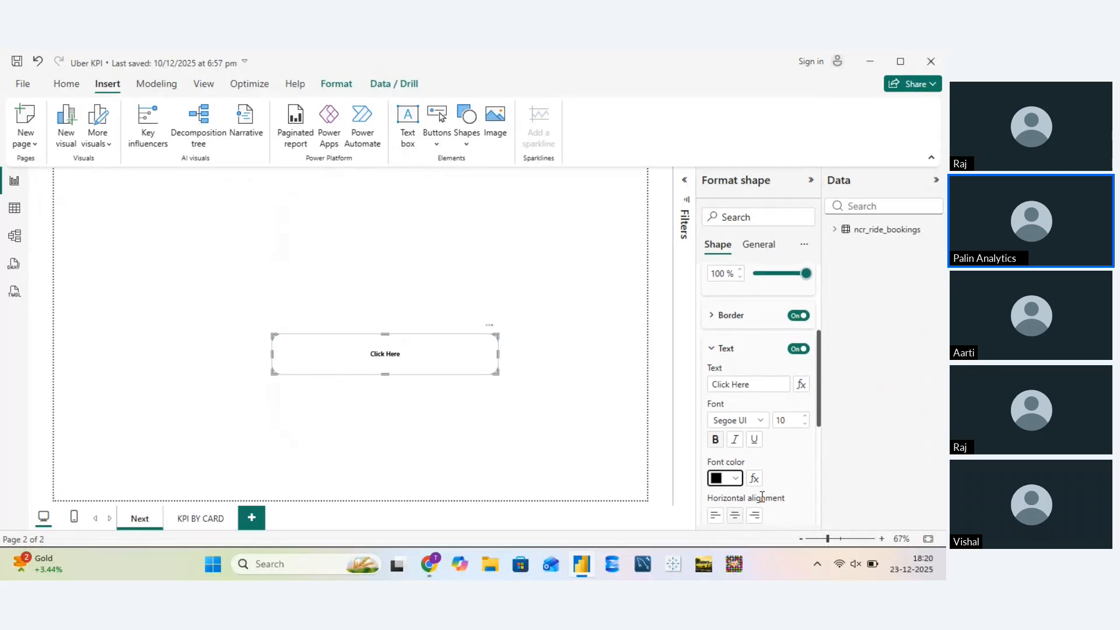
{"action": "left_click", "coordinate": [734, 465]}
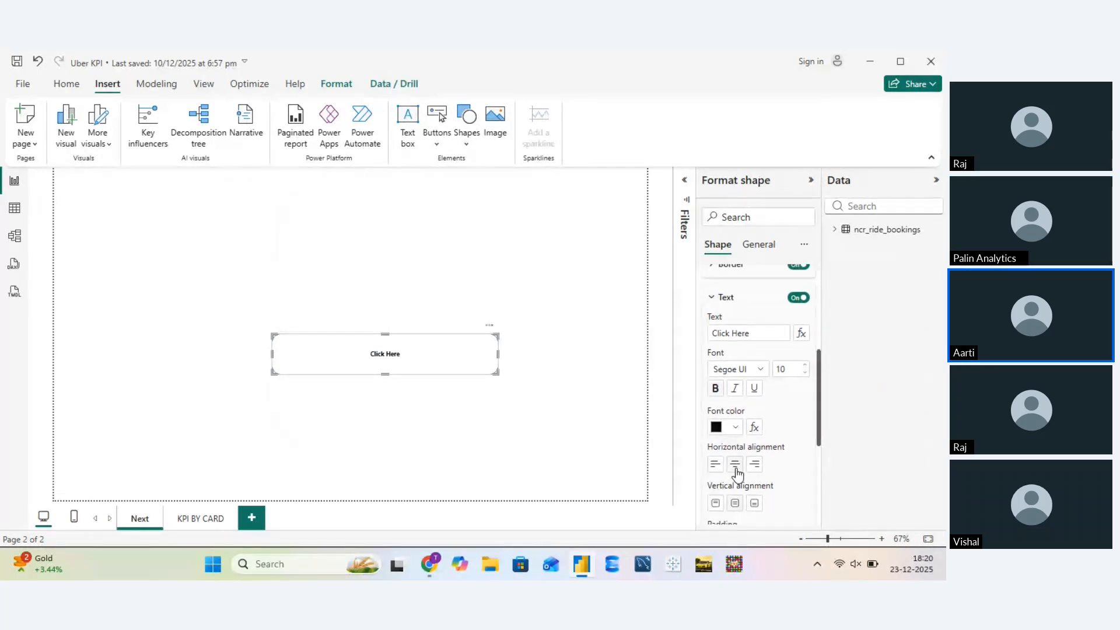
Set the "Click Here" text's font size to 19, then collapse the style settings and deselect the shape
{"action": "left_click", "coordinate": [806, 365]}
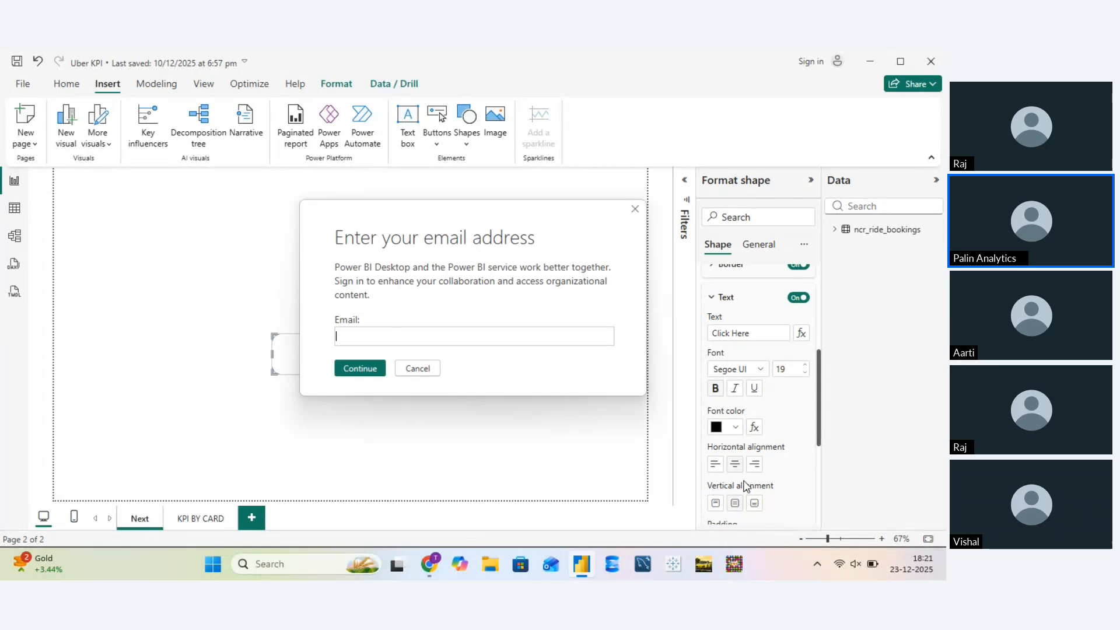
{"action": "key", "text": "Escape"}
{"action": "scroll", "coordinate": [795, 487], "scroll_direction": "down", "scroll_amount": 5}
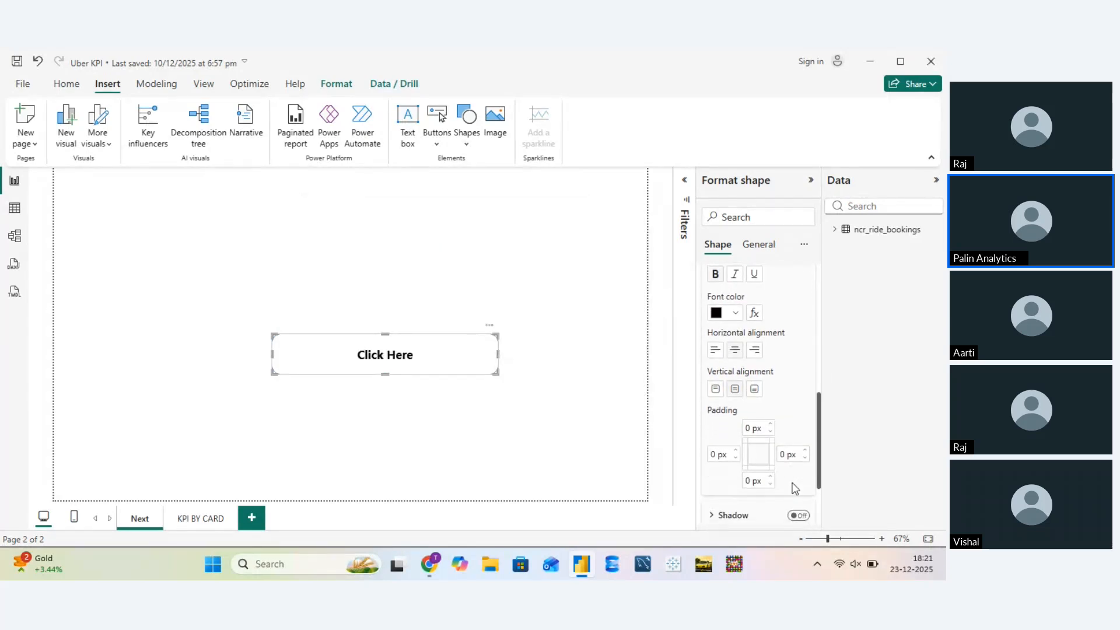
{"action": "scroll", "coordinate": [794, 487], "scroll_direction": "up", "scroll_amount": 5}
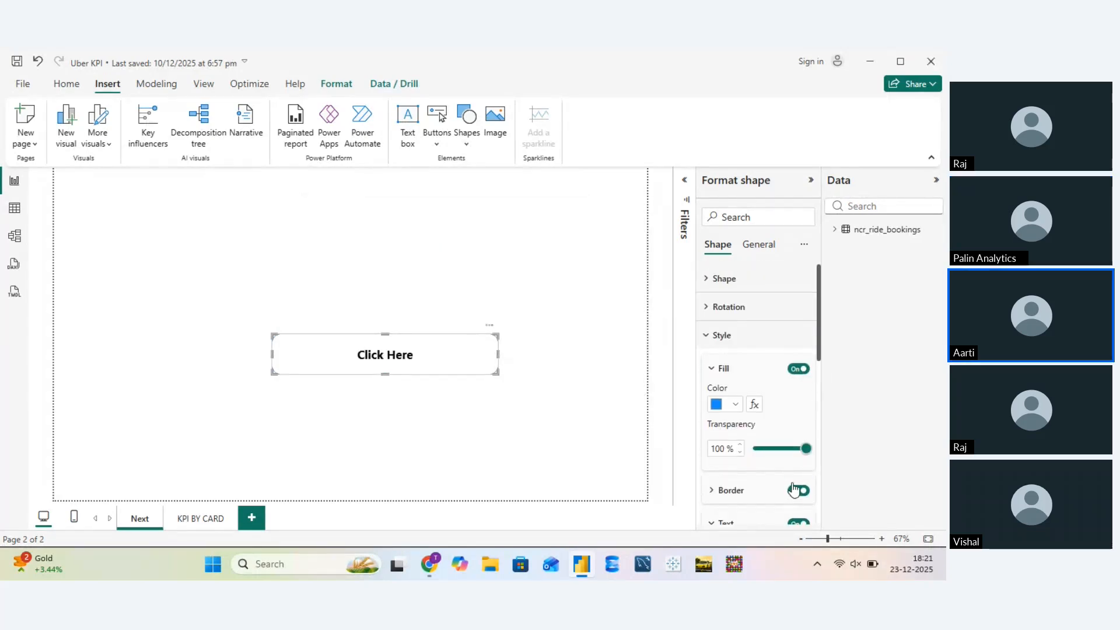
{"action": "left_click", "coordinate": [708, 339]}
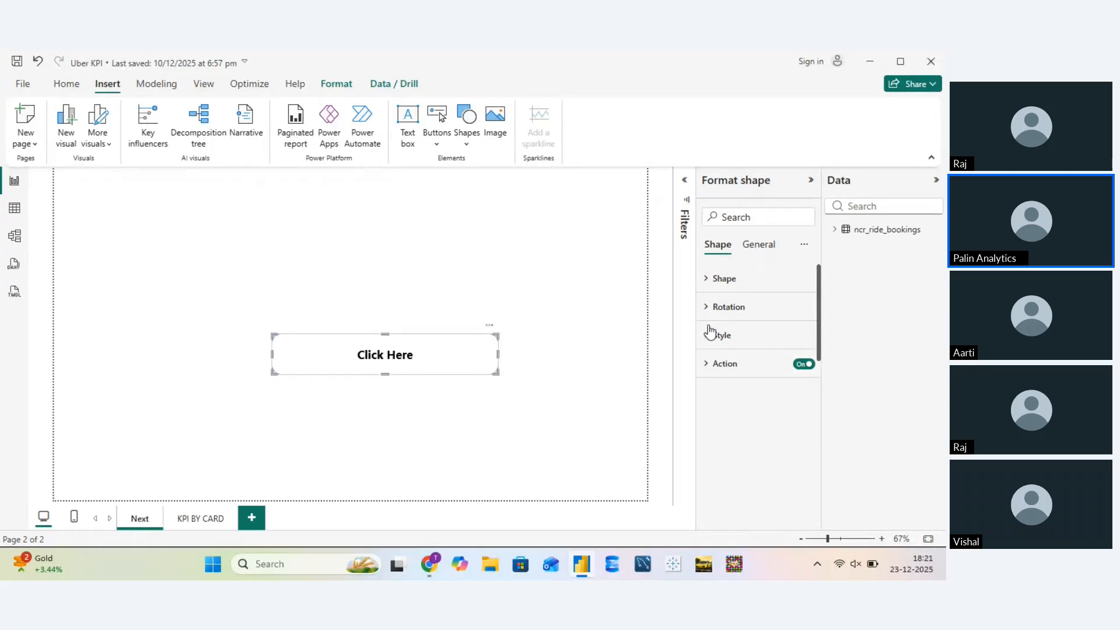
{"action": "left_click", "coordinate": [557, 282]}
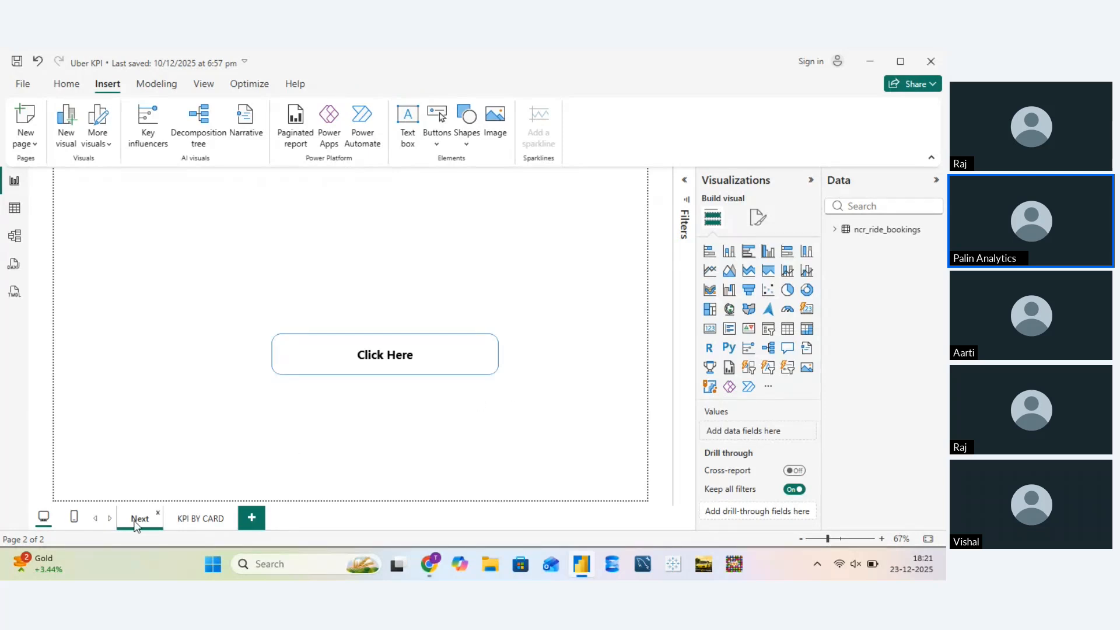
On the KPI BY CARD page, move the Pickup Location map toward the page's right edge, below the cards
{"action": "left_click", "coordinate": [196, 519]}
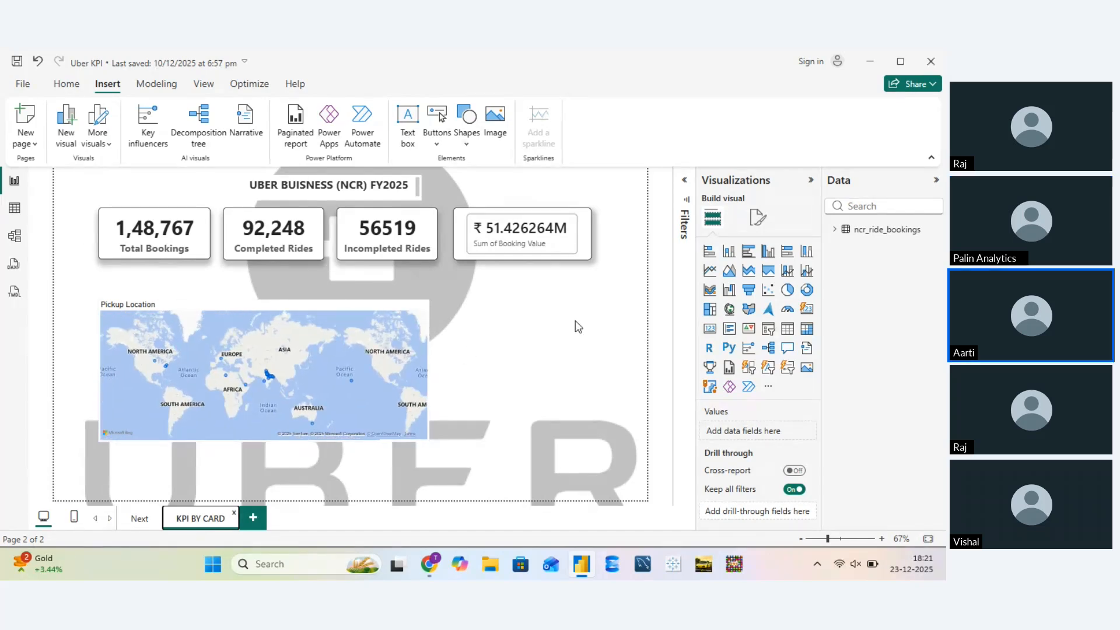
{"action": "left_click", "coordinate": [330, 301]}
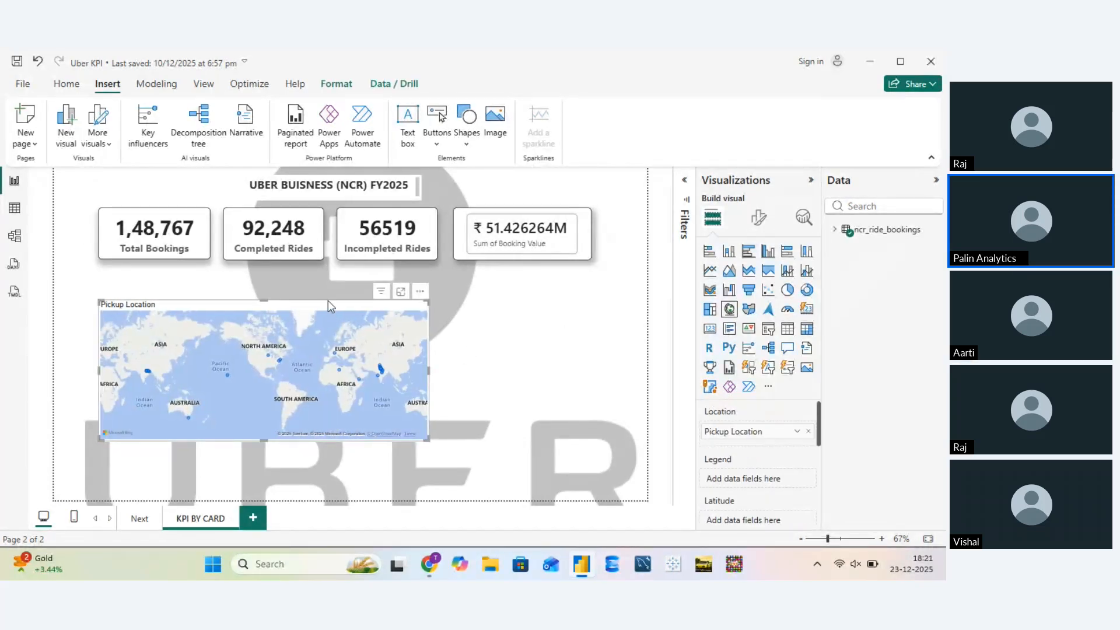
{"action": "left_click_drag", "start_coordinate": [327, 299], "coordinate": [618, 252]}
{"action": "key", "text": "ctrl+z"}
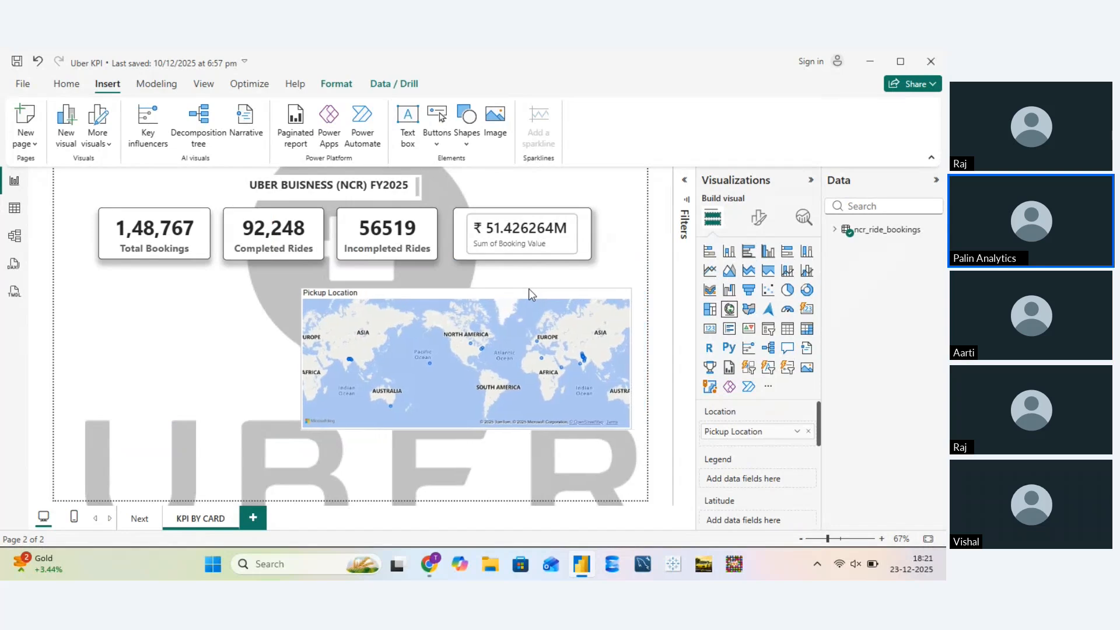
{"action": "left_click", "coordinate": [211, 338]}
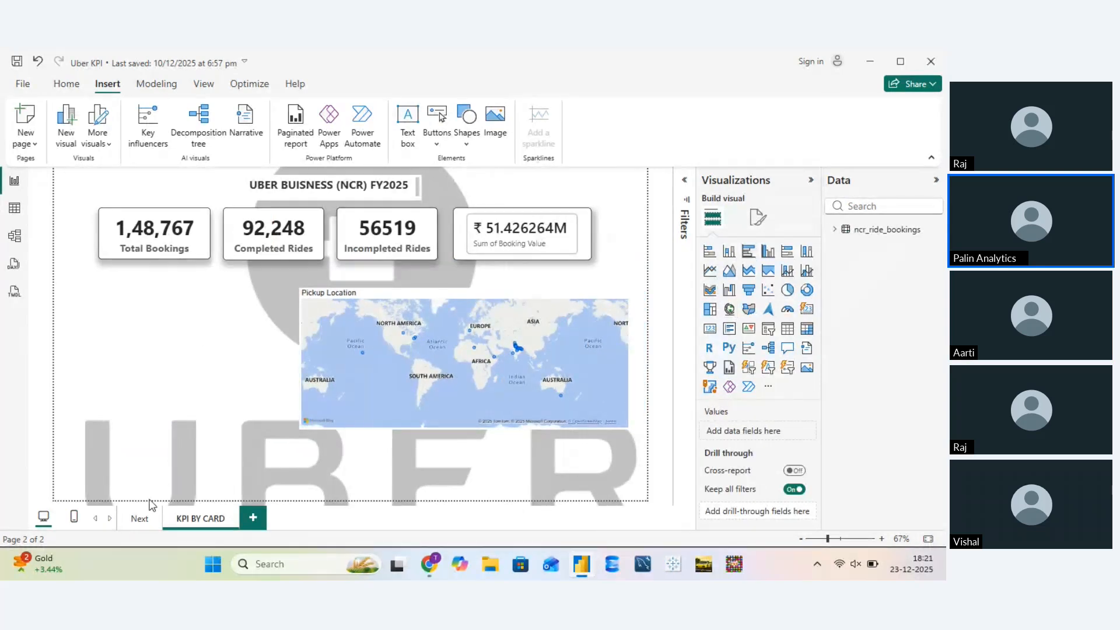
Test the "Click Here" shape on the Next page by following its link, dismissing the sign-in request
{"action": "left_click", "coordinate": [137, 520]}
{"action": "left_click", "coordinate": [375, 356], "text": "ctrl"}
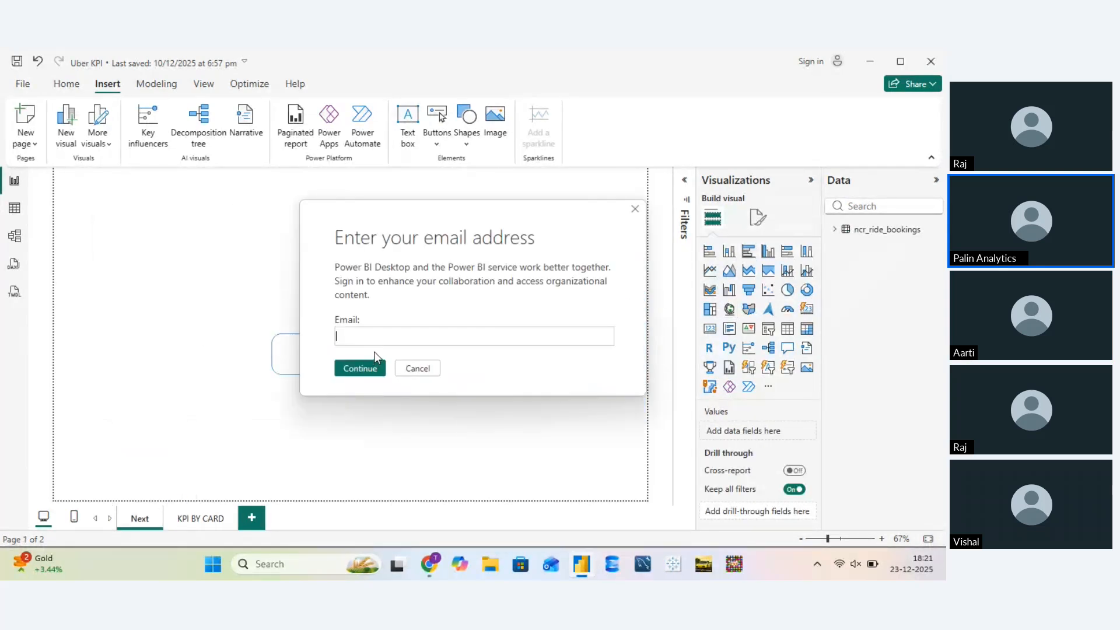
{"action": "left_click", "coordinate": [399, 368]}
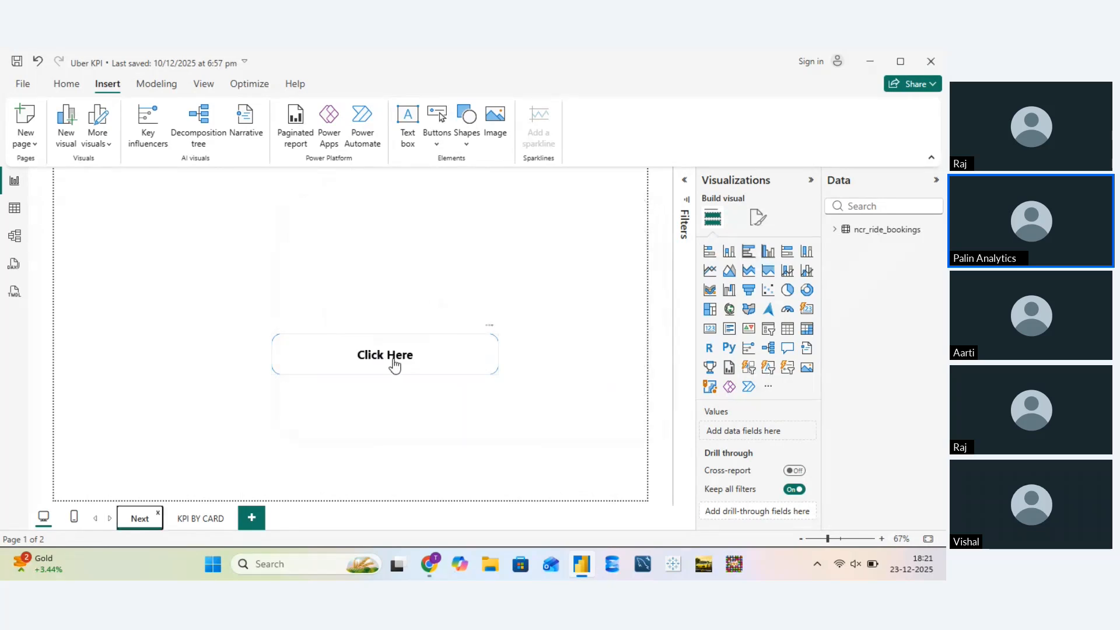
{"action": "left_click", "coordinate": [394, 362], "text": "ctrl"}
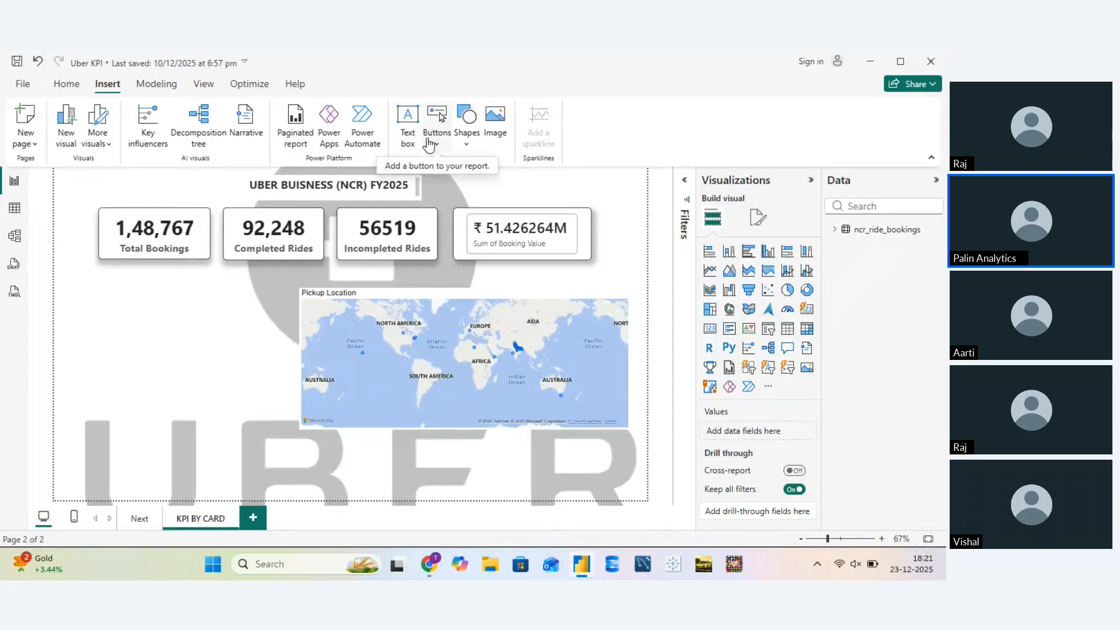
Insert a Back button on the KPI BY CARD page and dismiss the sign-in request
{"action": "left_click", "coordinate": [466, 140]}
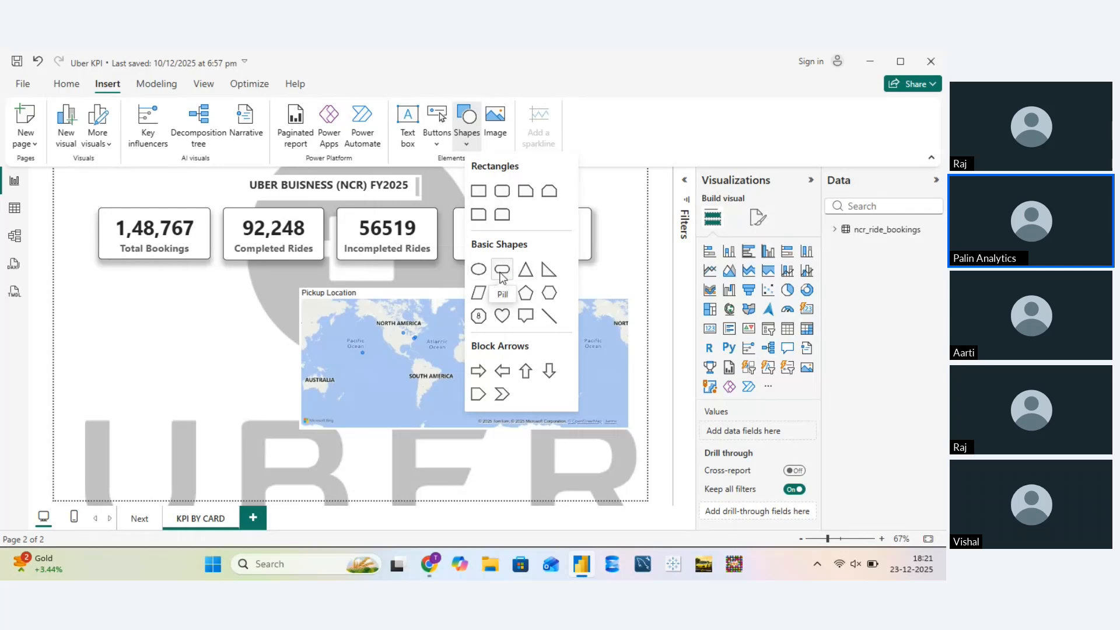
{"action": "left_click", "coordinate": [437, 125]}
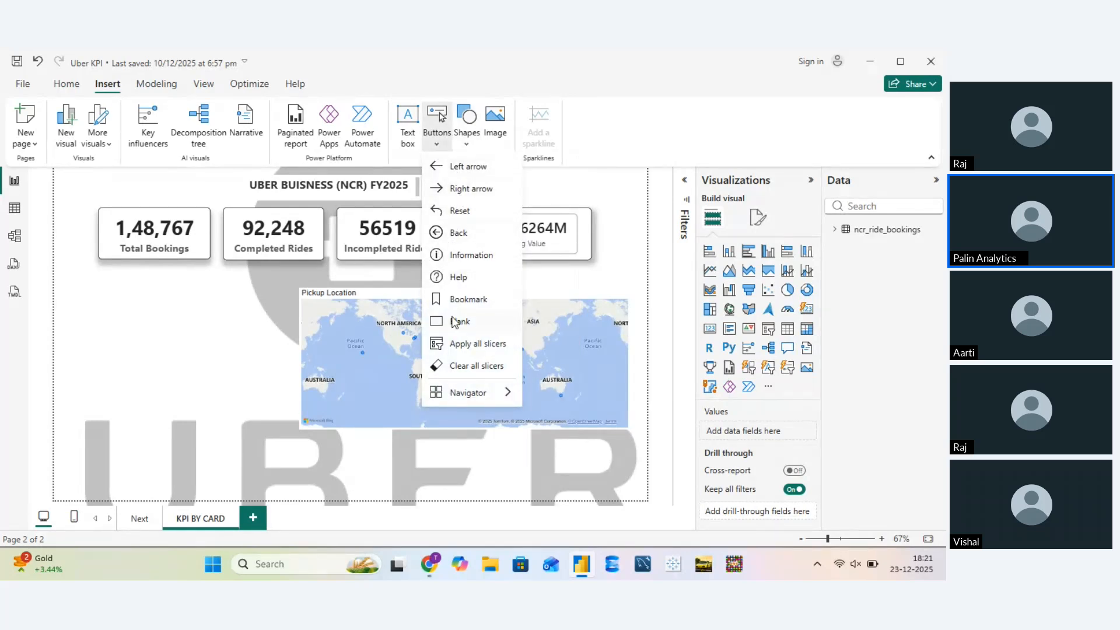
{"action": "left_click", "coordinate": [457, 235]}
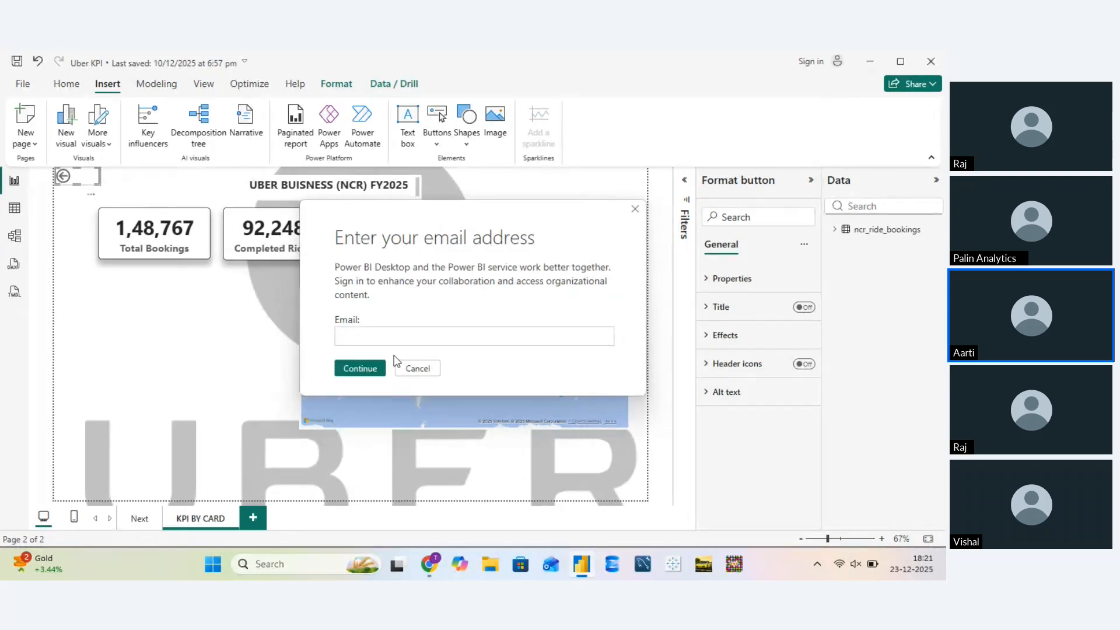
{"action": "left_click", "coordinate": [428, 371]}
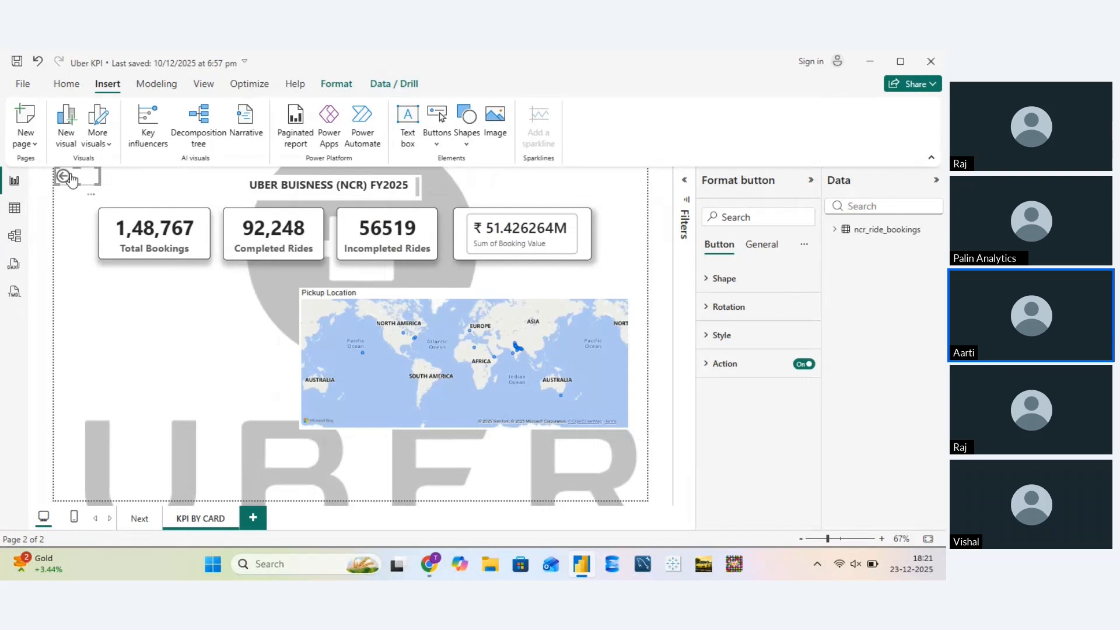
Test navigation in both directions by following the Back button and the "Click Here" shape, dismissing the sign-in request
{"action": "left_click", "coordinate": [72, 178], "text": "ctrl"}
{"action": "left_click", "coordinate": [371, 362]}
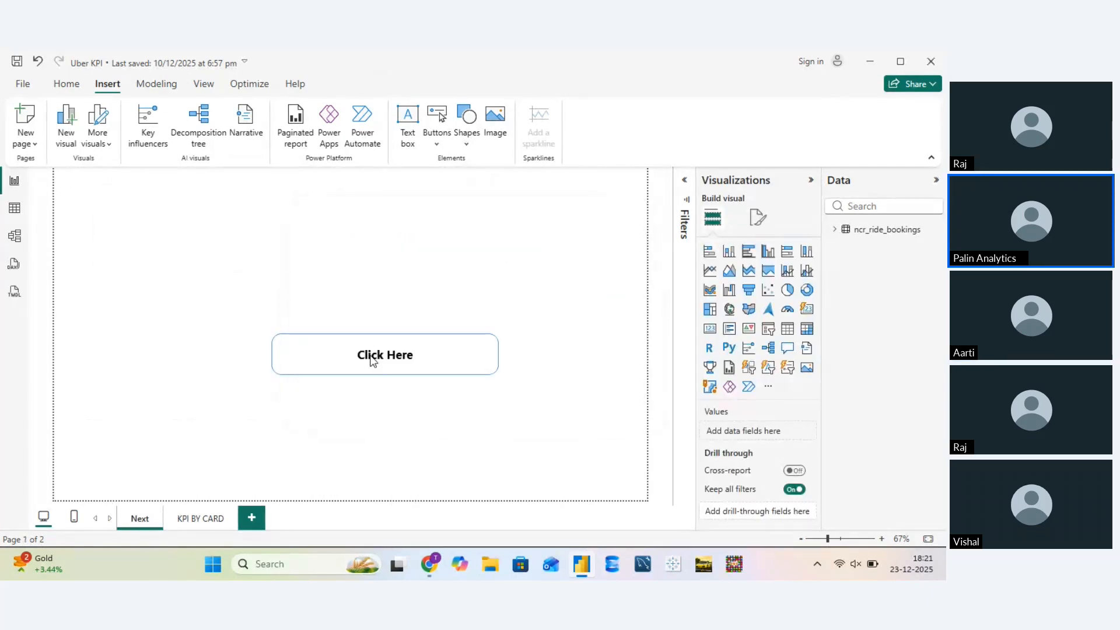
{"action": "left_click", "coordinate": [371, 357], "text": "ctrl"}
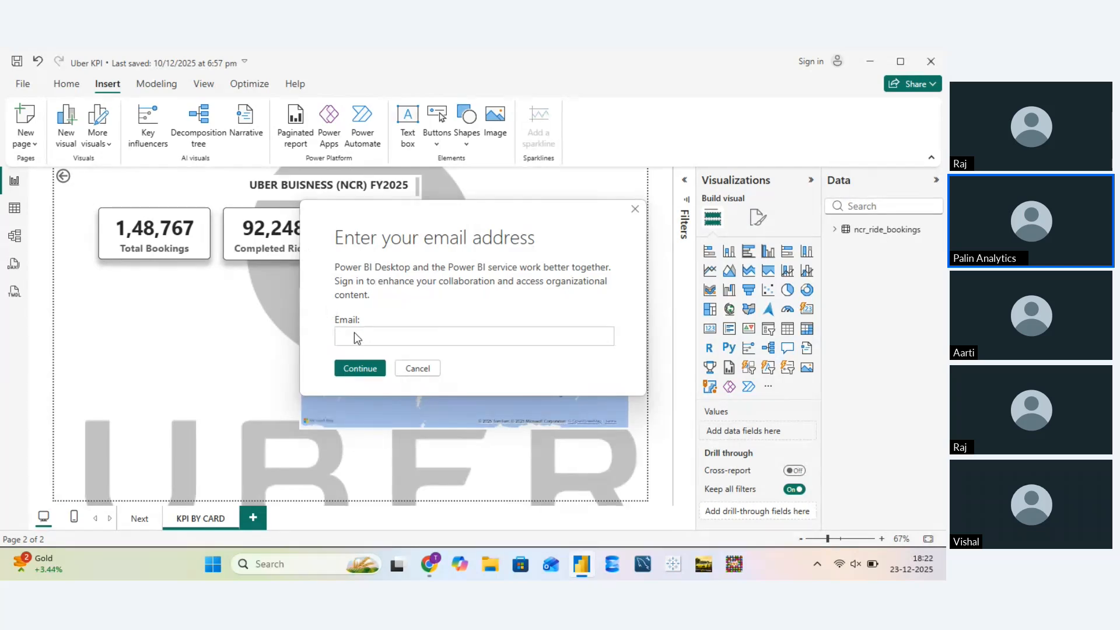
{"action": "key", "text": "Escape"}
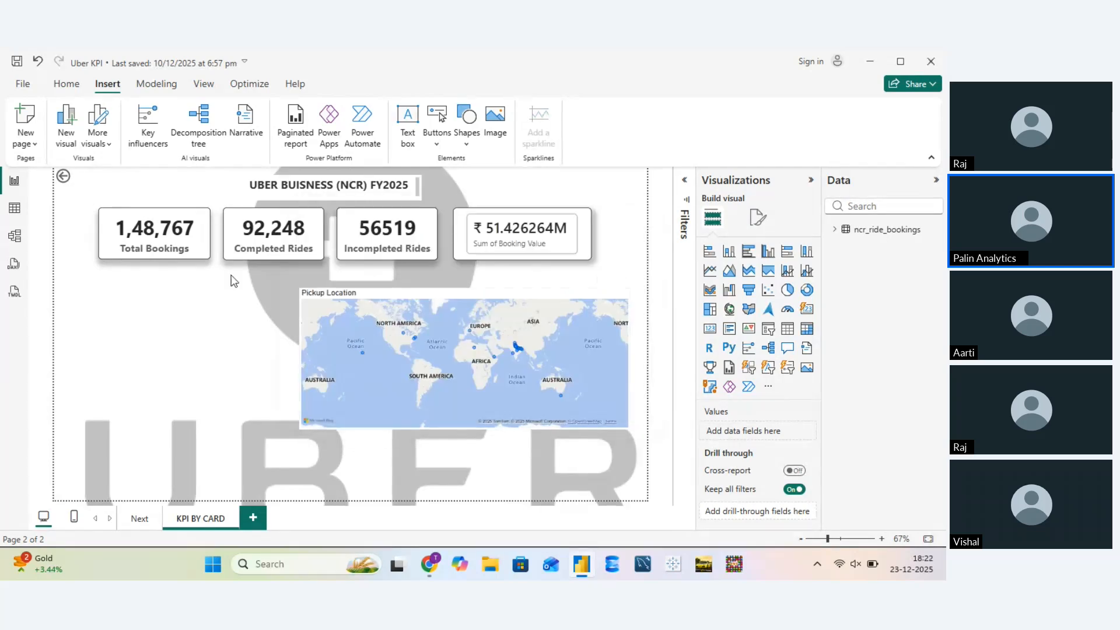
Delete the Back button from the KPI BY CARD page, dismissing the sign-in request
{"action": "left_click", "coordinate": [73, 185]}
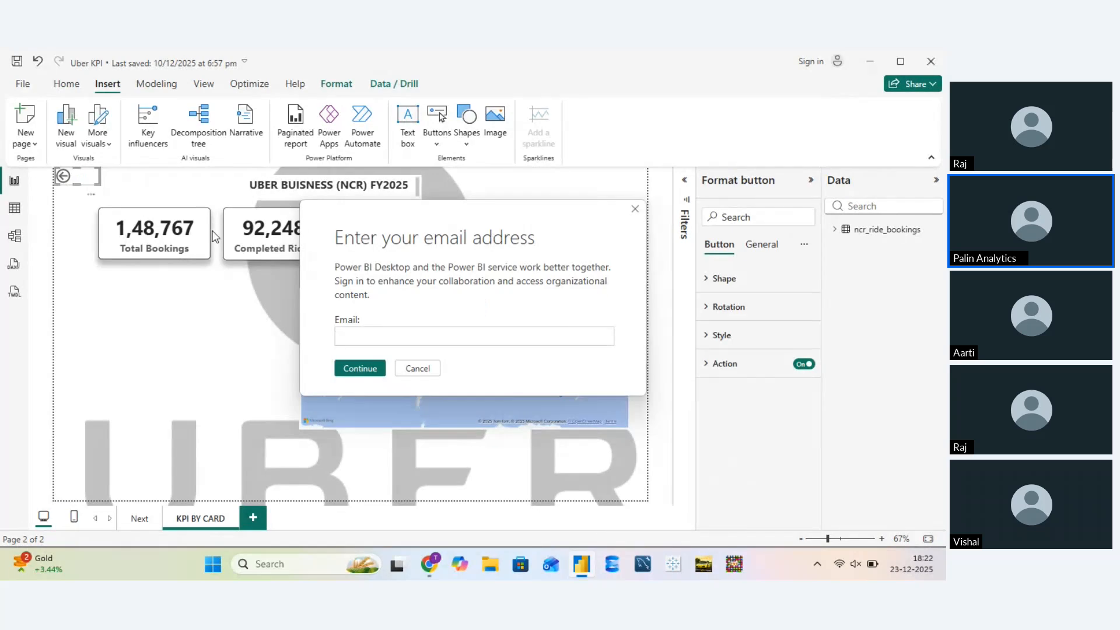
{"action": "left_click", "coordinate": [418, 368]}
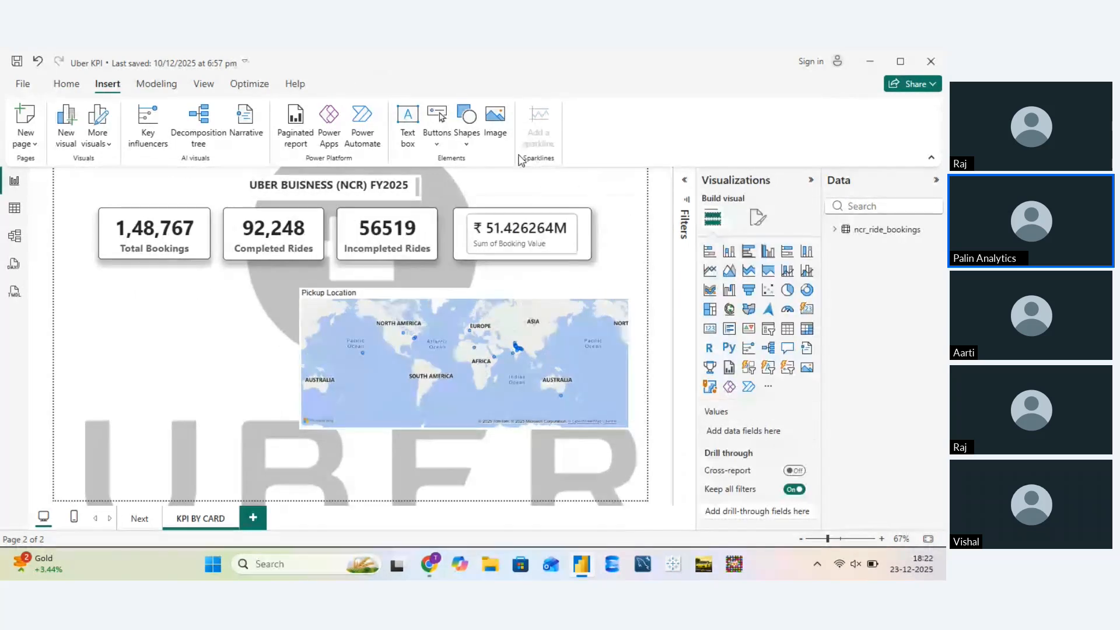
Insert an image on the KPI BY CARD page and upload the logo PNG from the Desktop folder as its picture
{"action": "left_click", "coordinate": [495, 138]}
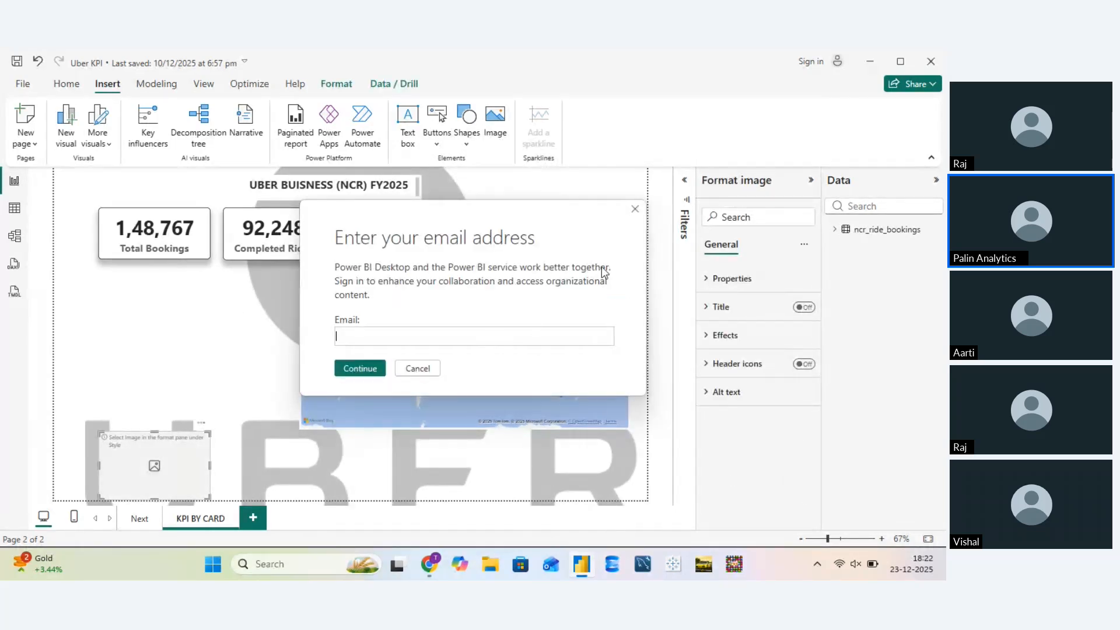
{"action": "key", "text": "Escape"}
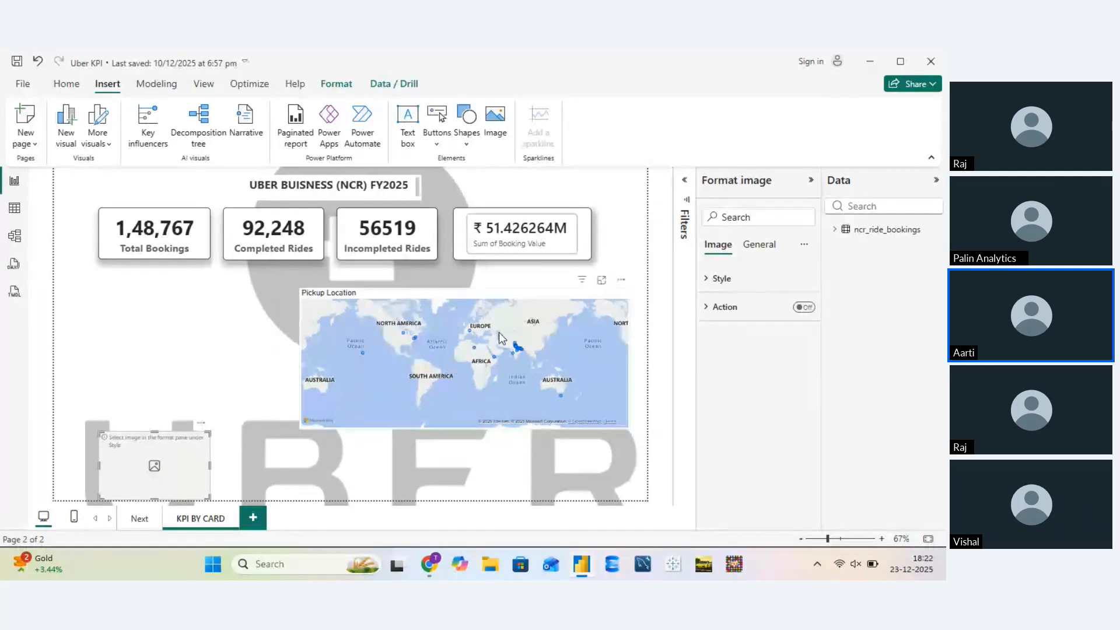
{"action": "left_click", "coordinate": [705, 280]}
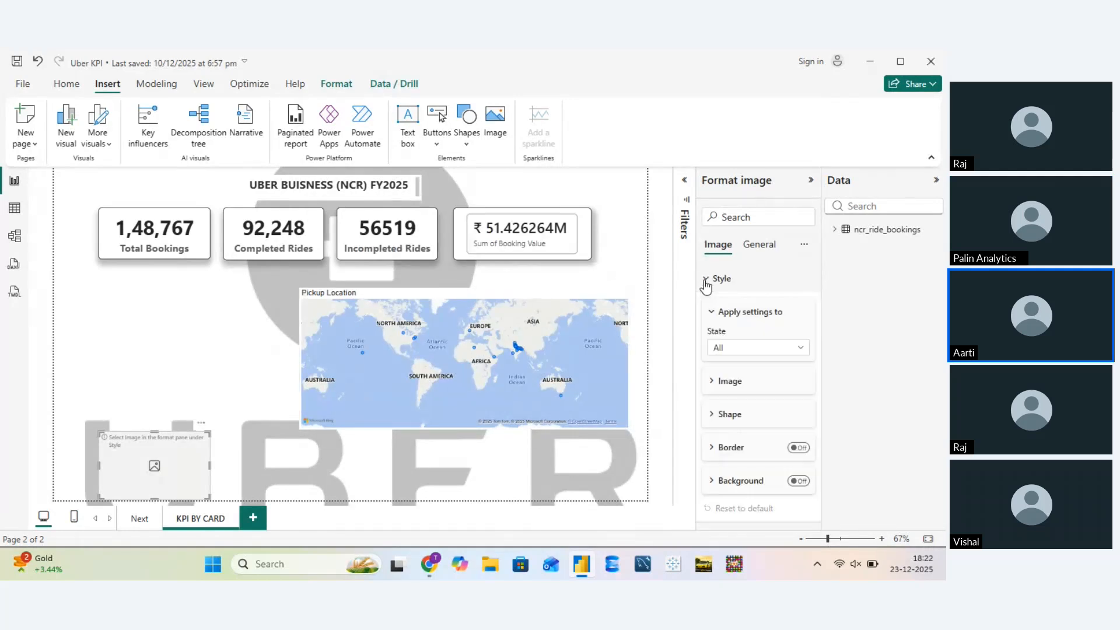
{"action": "left_click", "coordinate": [705, 281]}
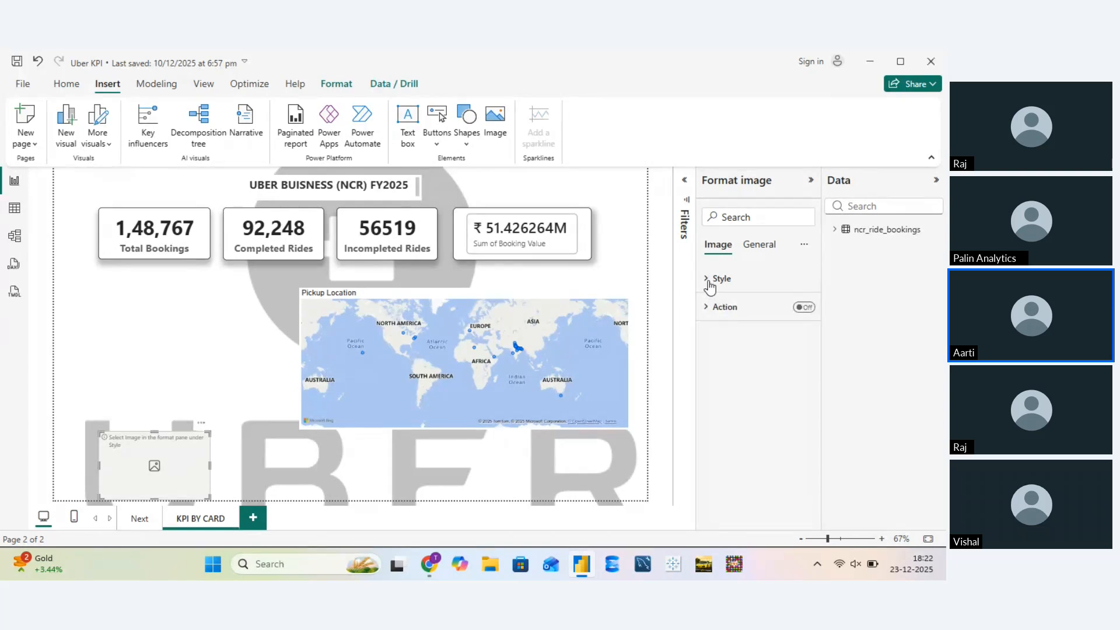
{"action": "left_click", "coordinate": [706, 279]}
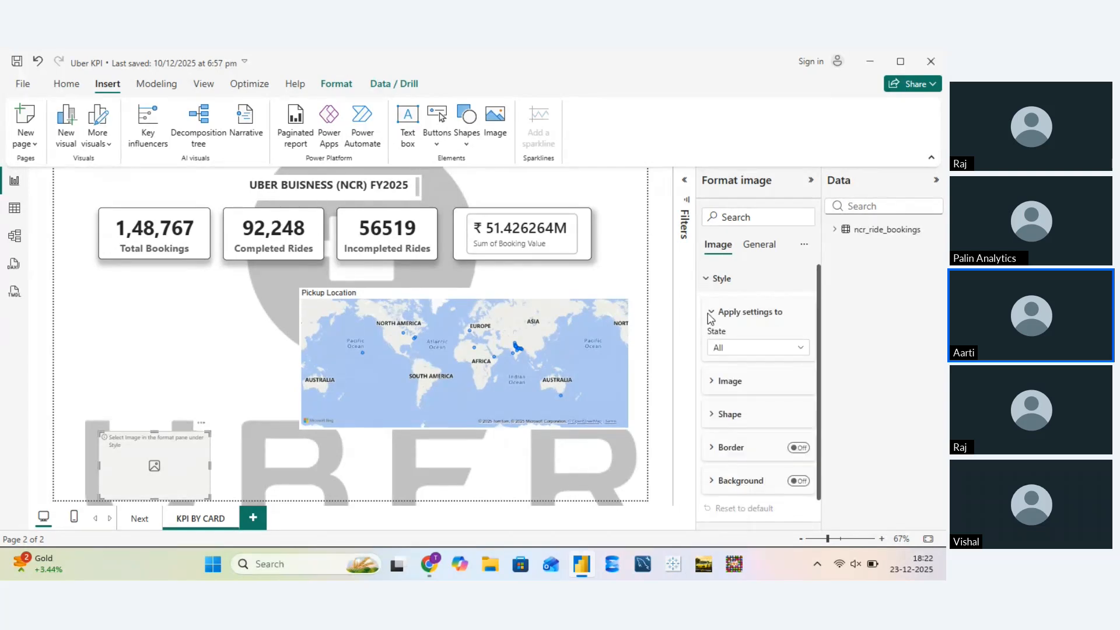
{"action": "left_click", "coordinate": [711, 315]}
{"action": "left_click", "coordinate": [712, 346]}
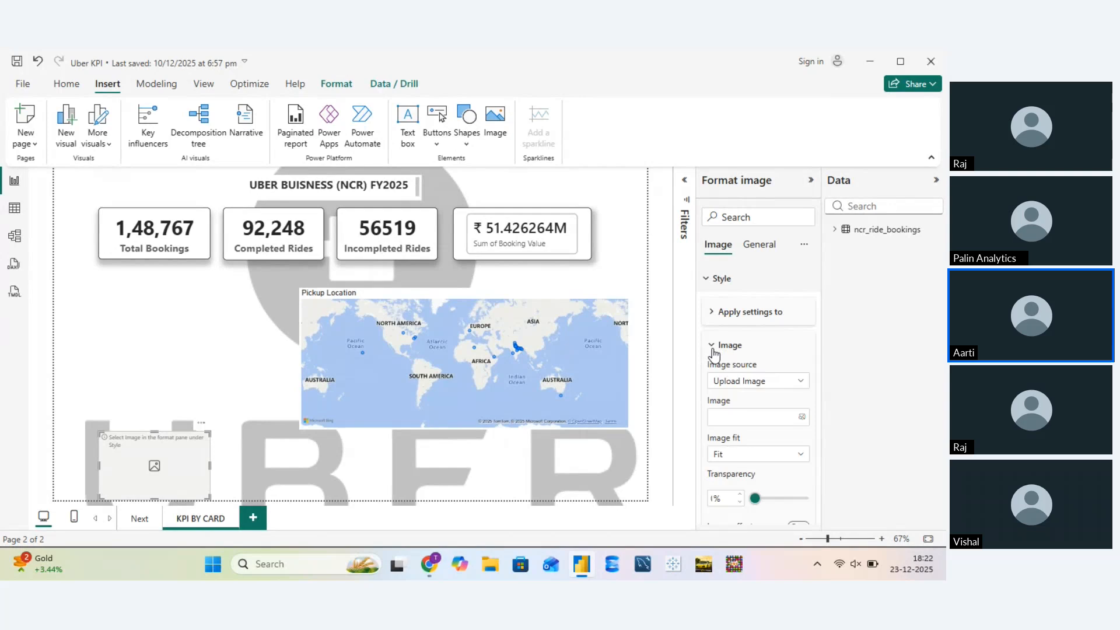
{"action": "left_click", "coordinate": [796, 384]}
{"action": "left_click", "coordinate": [797, 384]}
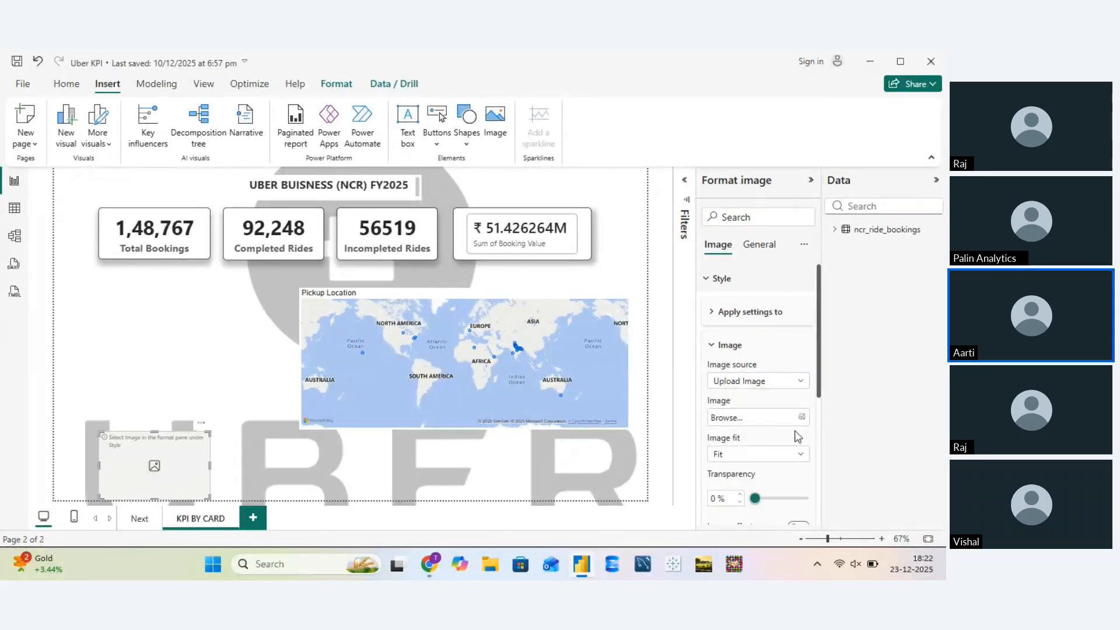
{"action": "left_click", "coordinate": [803, 417]}
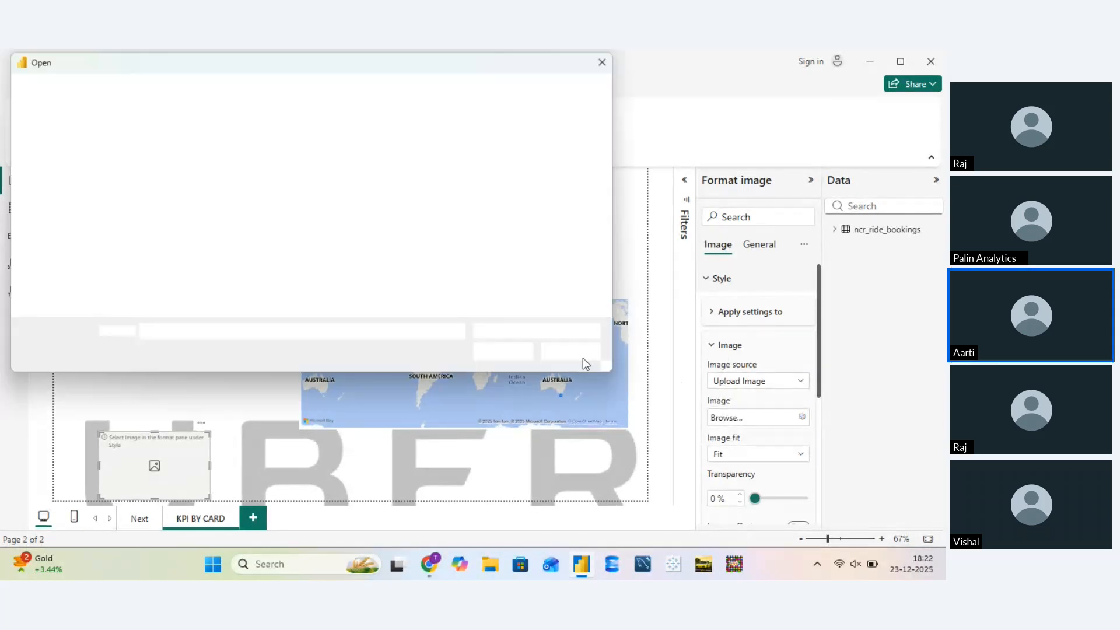
{"action": "left_click", "coordinate": [159, 258]}
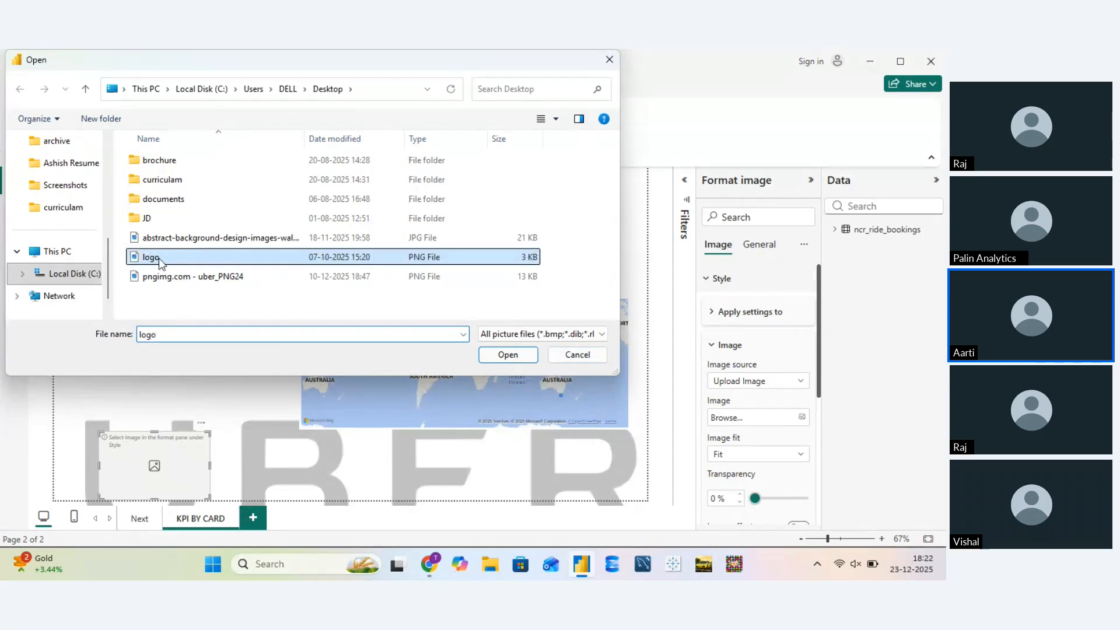
{"action": "left_click", "coordinate": [505, 355]}
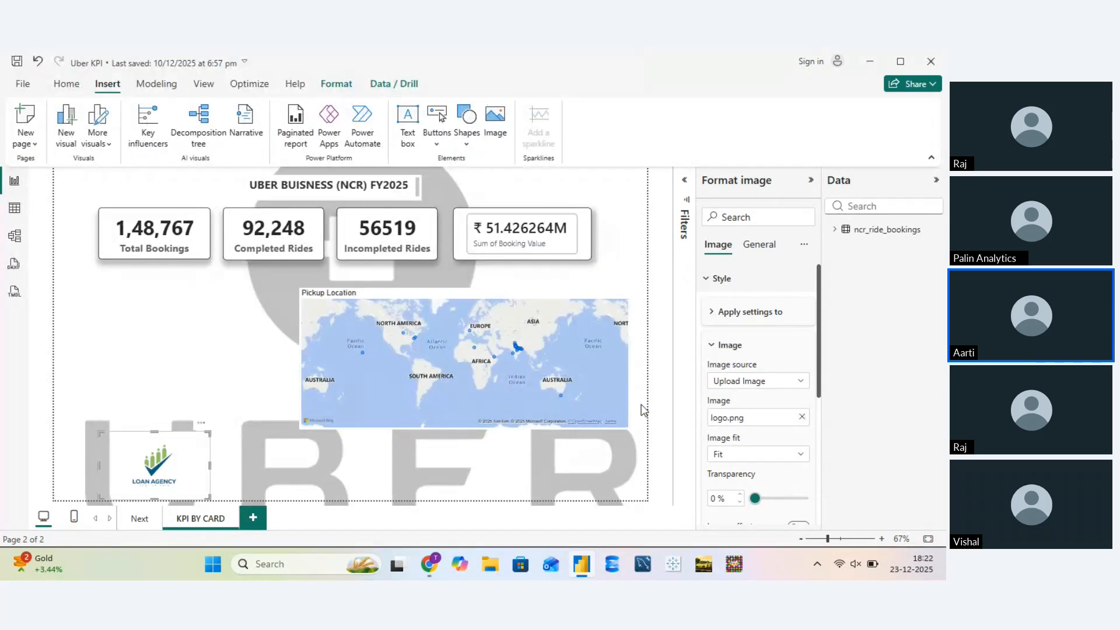
Shrink the logo image and place it in the empty area beside the Pickup Location map
{"action": "left_click", "coordinate": [437, 375]}
{"action": "left_click_drag", "start_coordinate": [169, 449], "coordinate": [102, 212]}
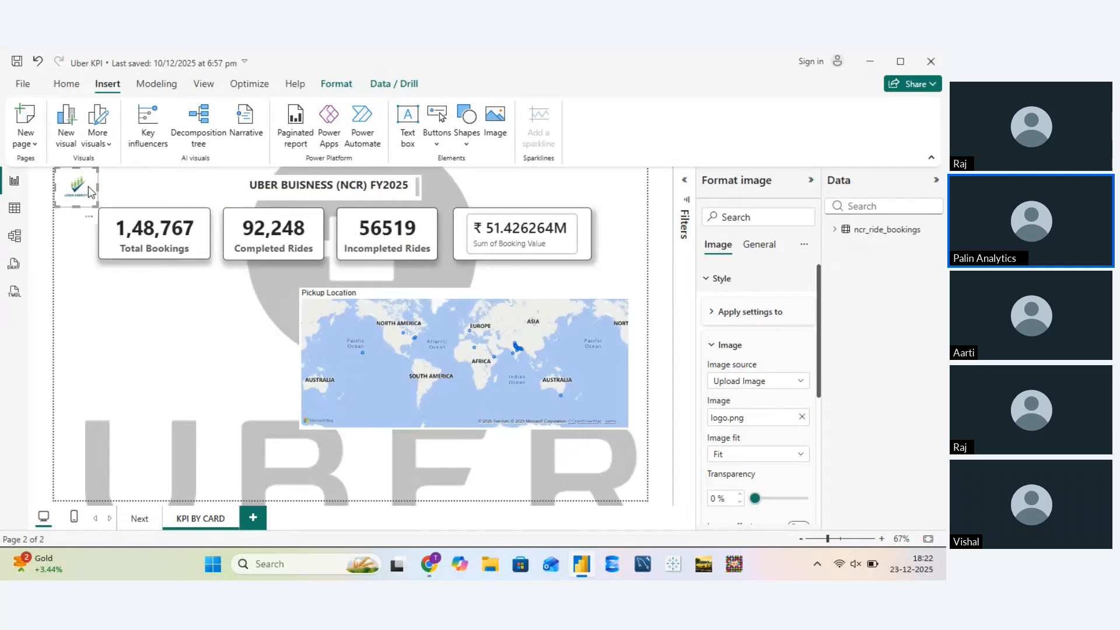
{"action": "left_click_drag", "start_coordinate": [89, 187], "coordinate": [166, 376]}
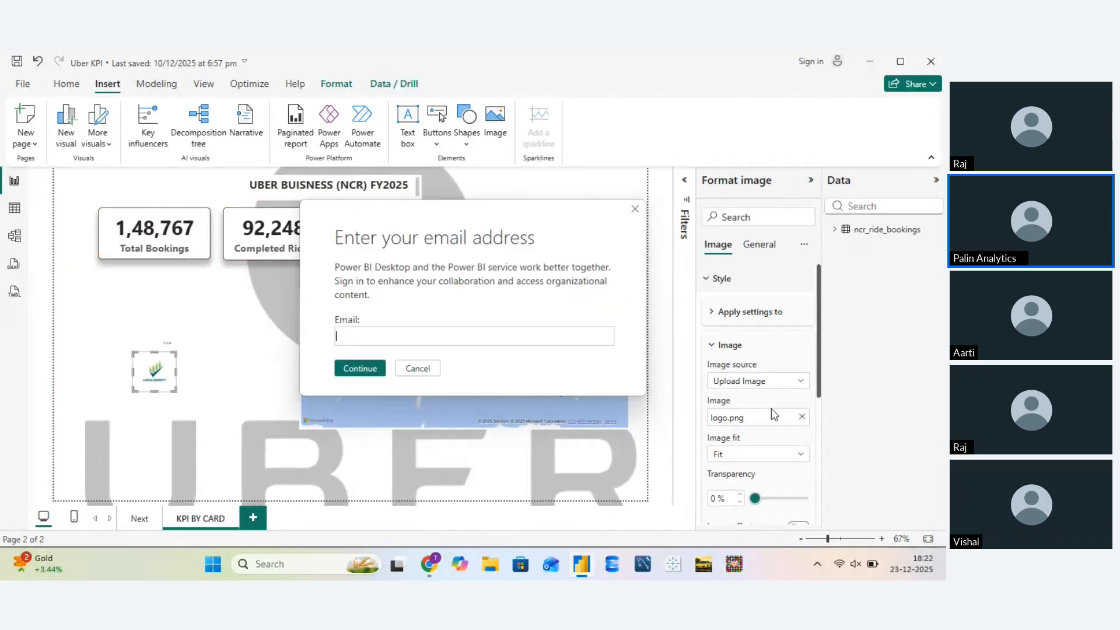
Turn on the logo image's action, with type Page navigation and destination Next
{"action": "scroll", "coordinate": [768, 458], "scroll_direction": "down", "scroll_amount": 2}
{"action": "scroll", "coordinate": [758, 425], "scroll_direction": "up", "scroll_amount": 2}
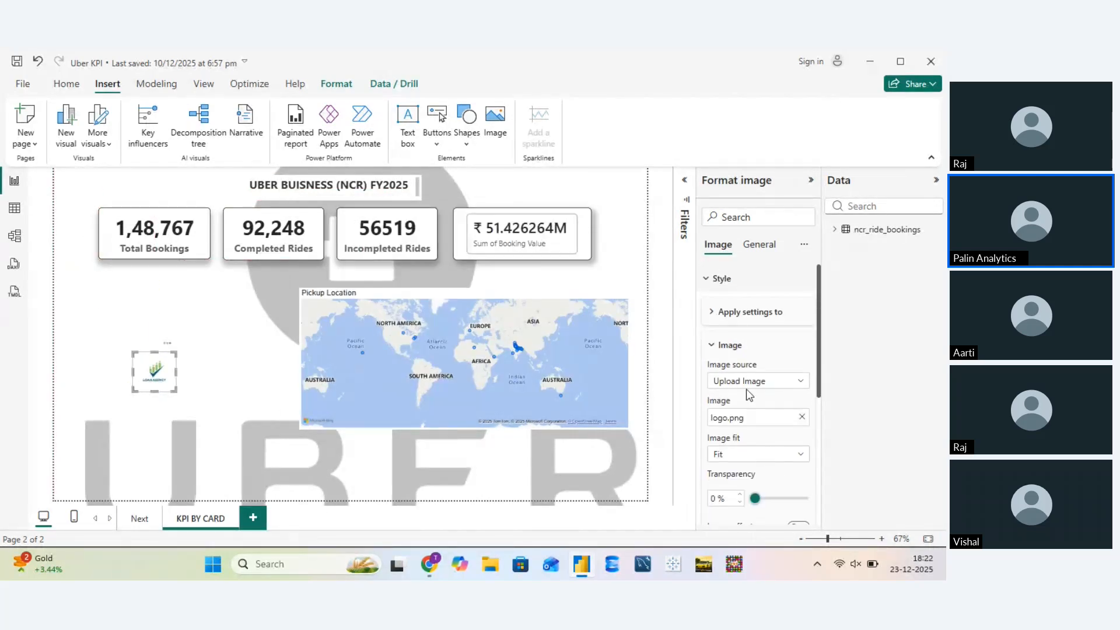
{"action": "left_click", "coordinate": [709, 279]}
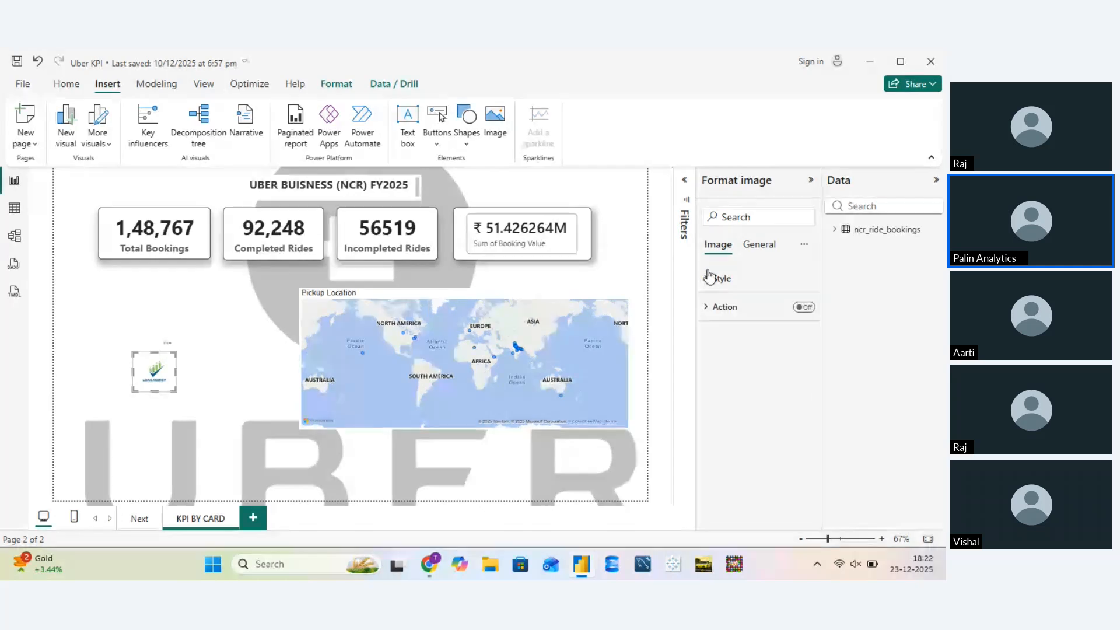
{"action": "left_click", "coordinate": [804, 308]}
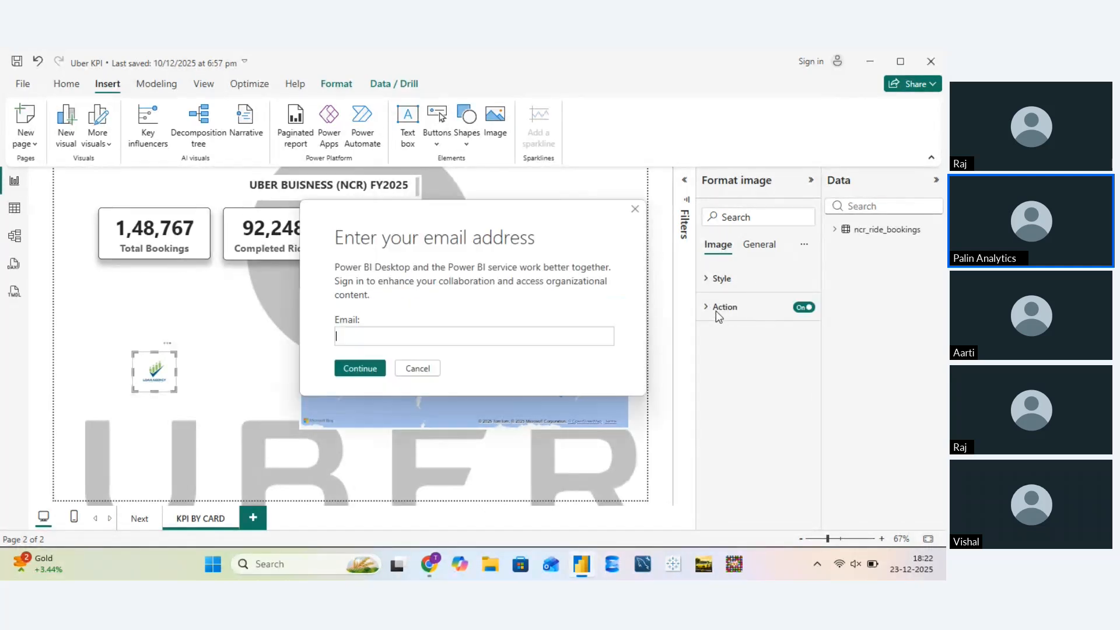
{"action": "left_click", "coordinate": [718, 315]}
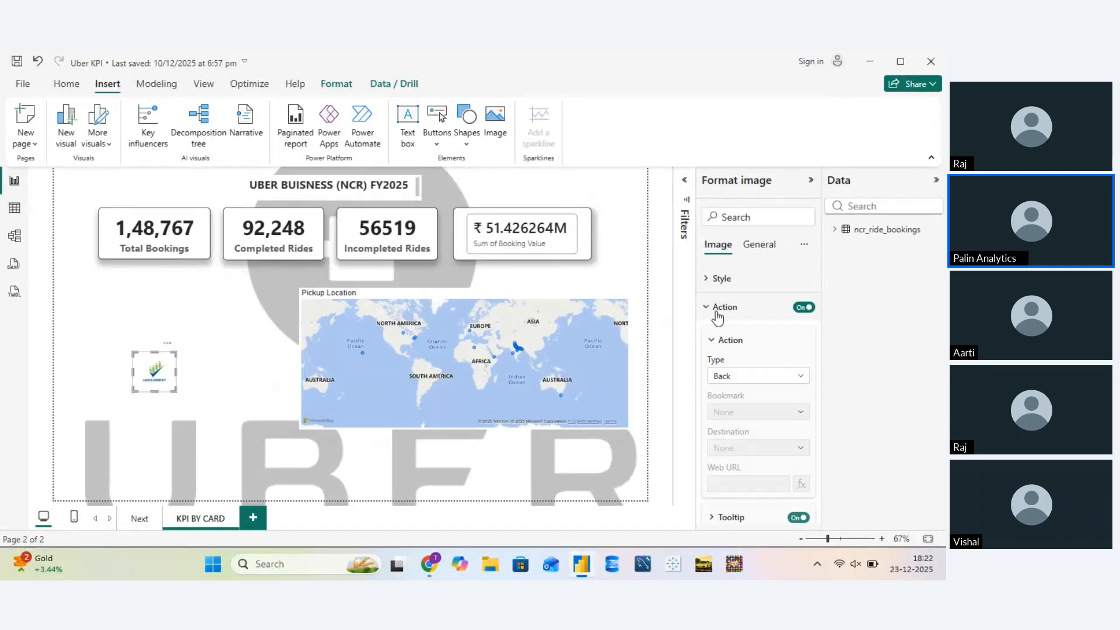
{"action": "left_click", "coordinate": [794, 378]}
{"action": "left_click", "coordinate": [756, 438]}
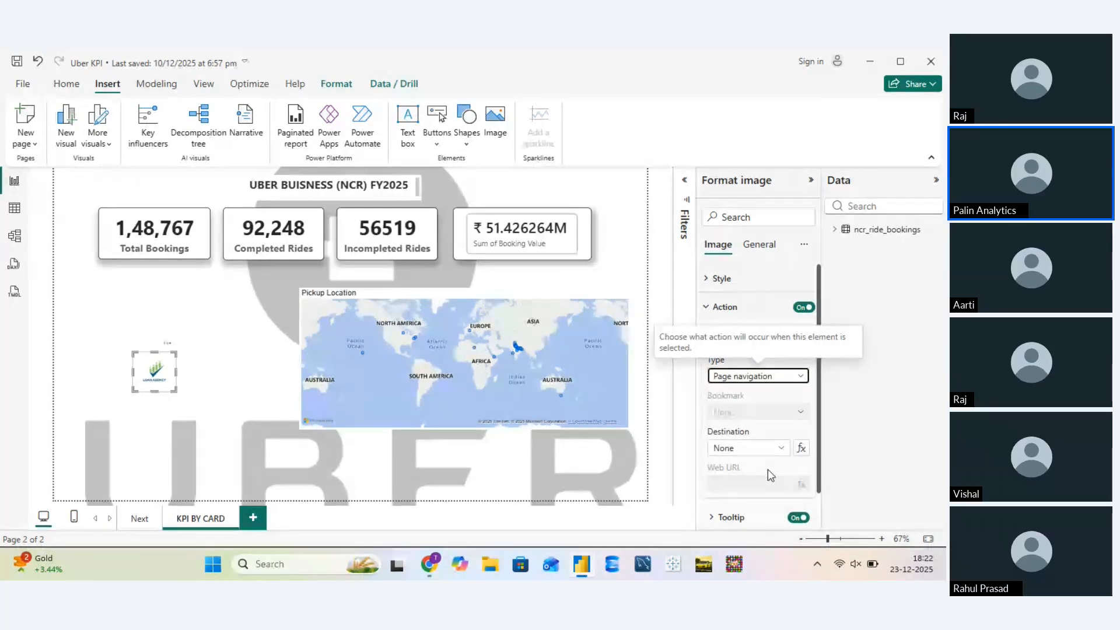
{"action": "left_click", "coordinate": [775, 449]}
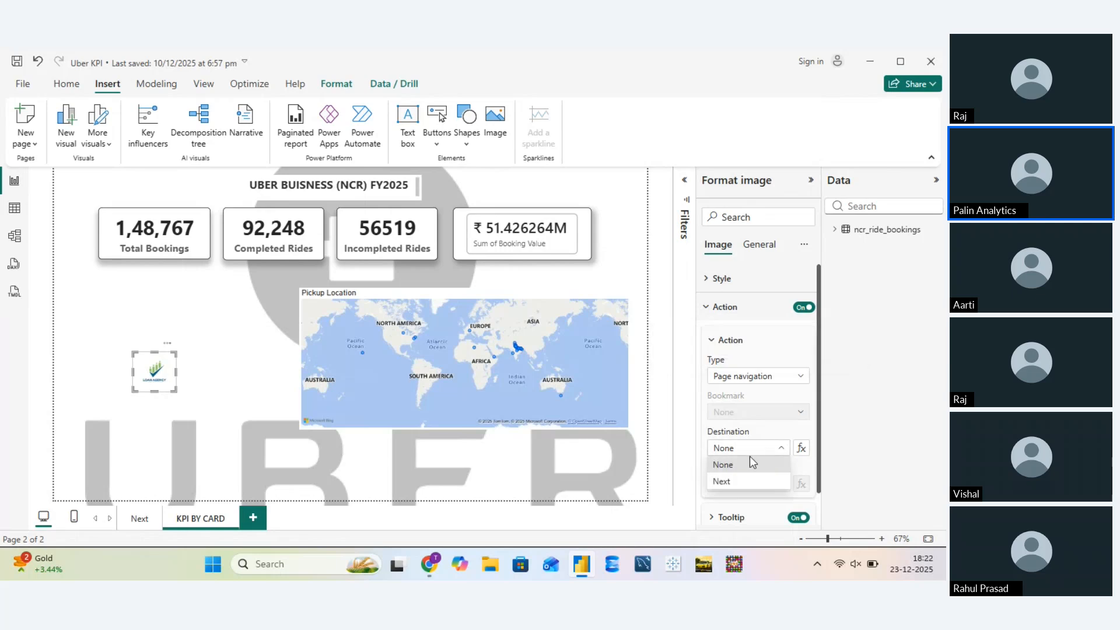
{"action": "left_click", "coordinate": [736, 485]}
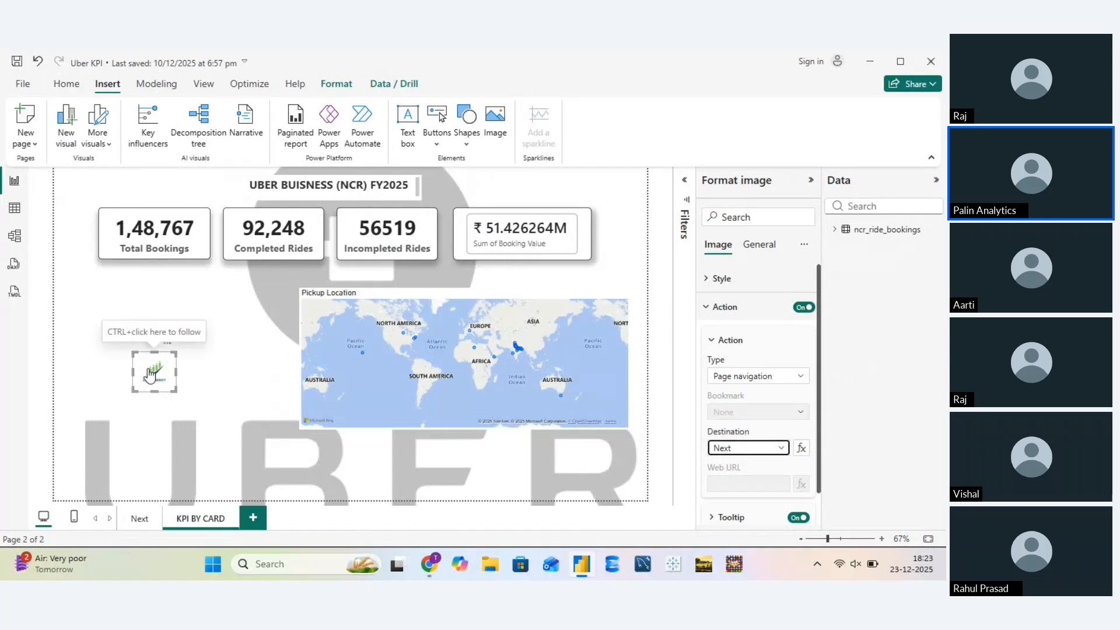
Test page navigation by following the logo image's link and the "Click Here" shape
{"action": "left_click", "coordinate": [195, 401]}
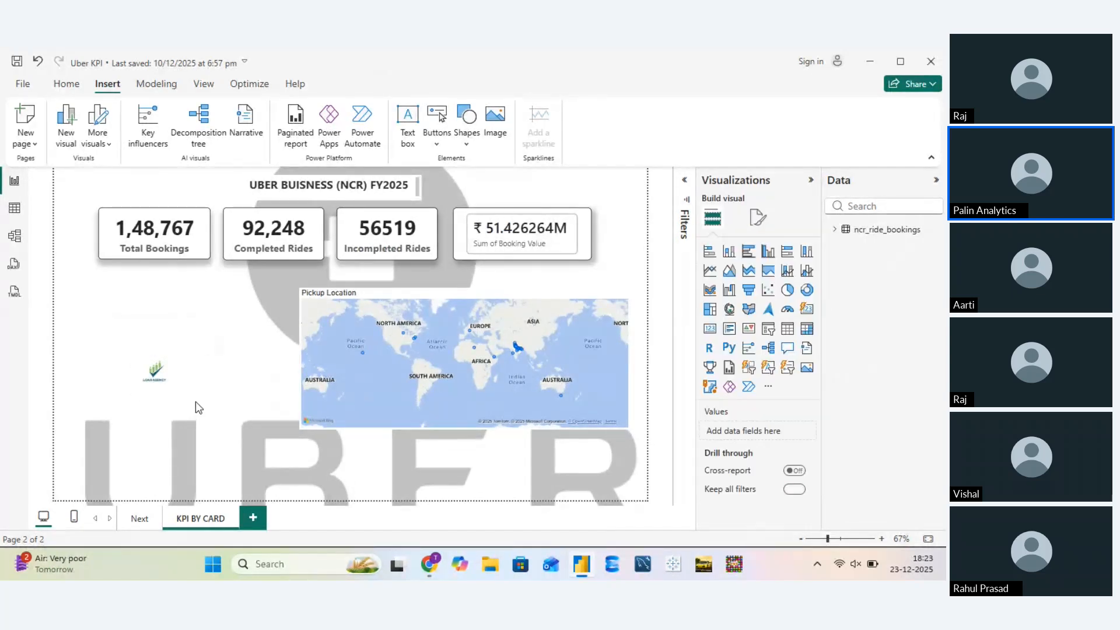
{"action": "left_click", "coordinate": [160, 374], "text": "ctrl"}
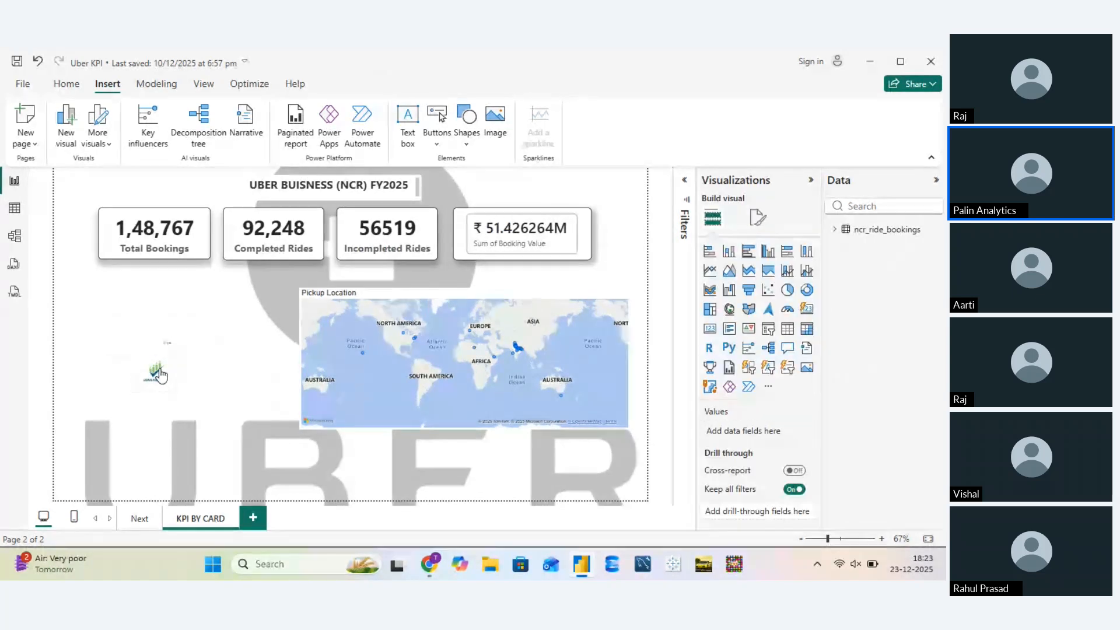
{"action": "key", "text": "Escape"}
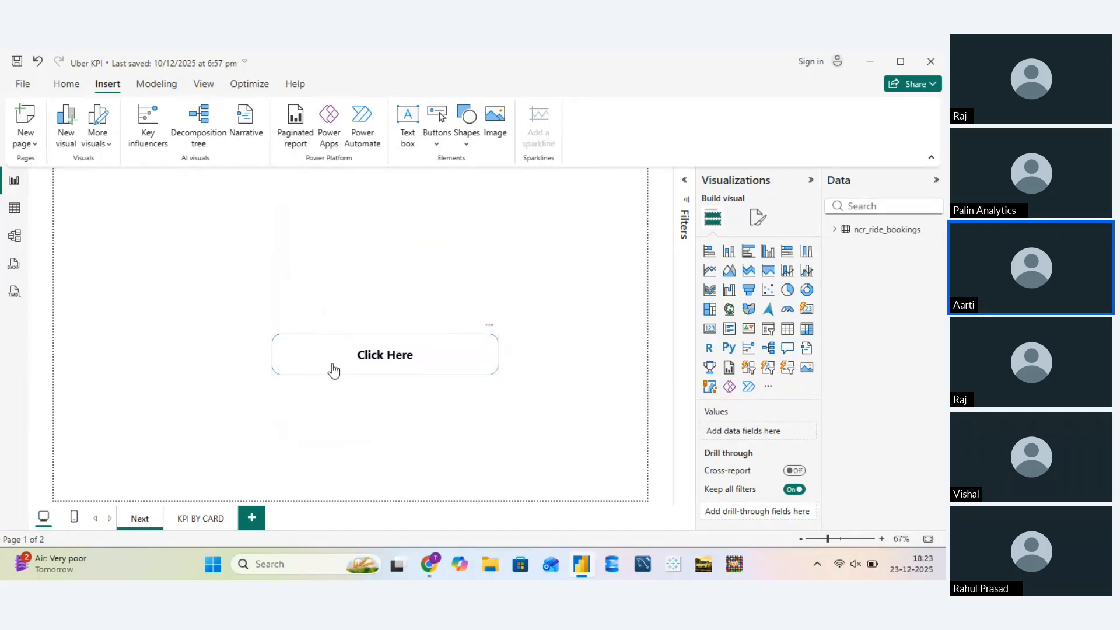
{"action": "left_click", "coordinate": [334, 370], "text": "ctrl"}
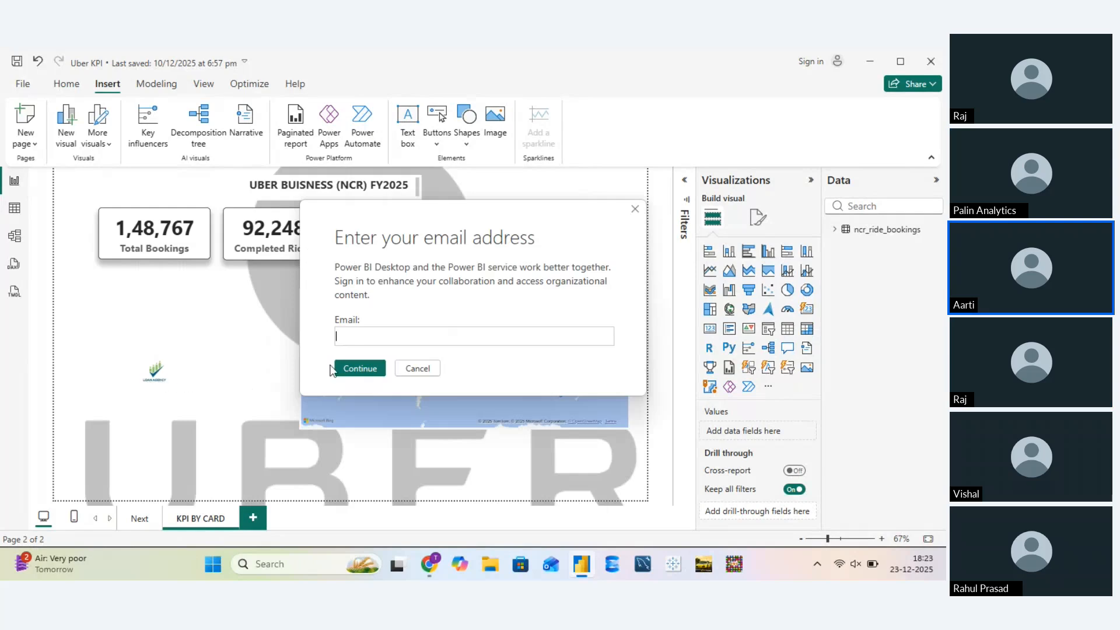
Dismiss the sign-in prompt, switch to Chrome and search Google for "home icon" in a new tab
{"action": "left_click", "coordinate": [419, 368]}
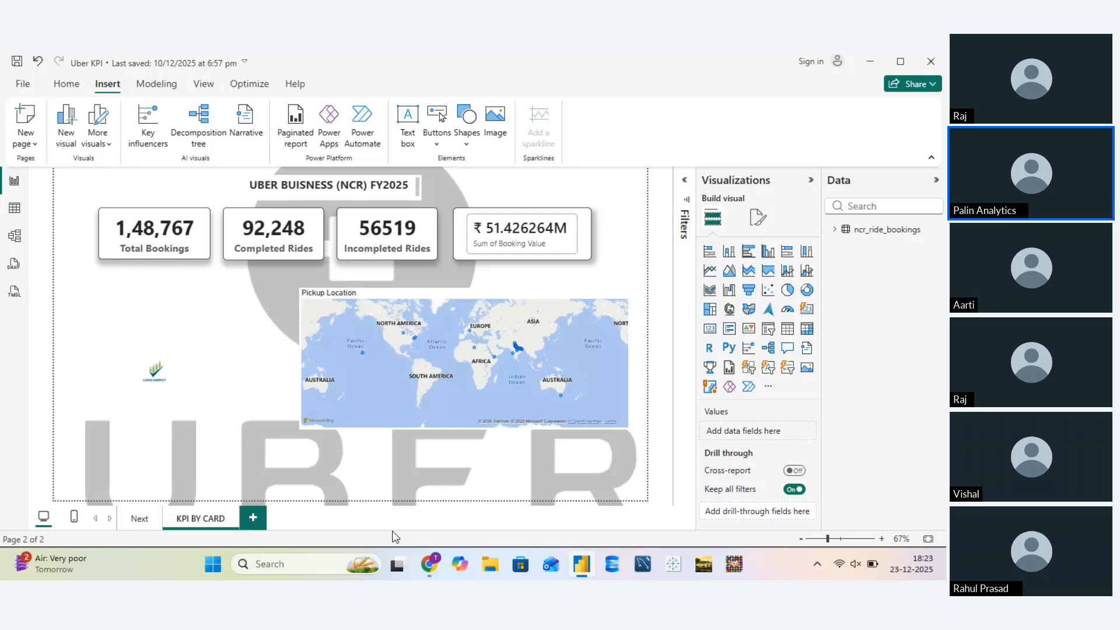
{"action": "mouse_move", "coordinate": [430, 564]}
{"action": "left_click", "coordinate": [342, 493]}
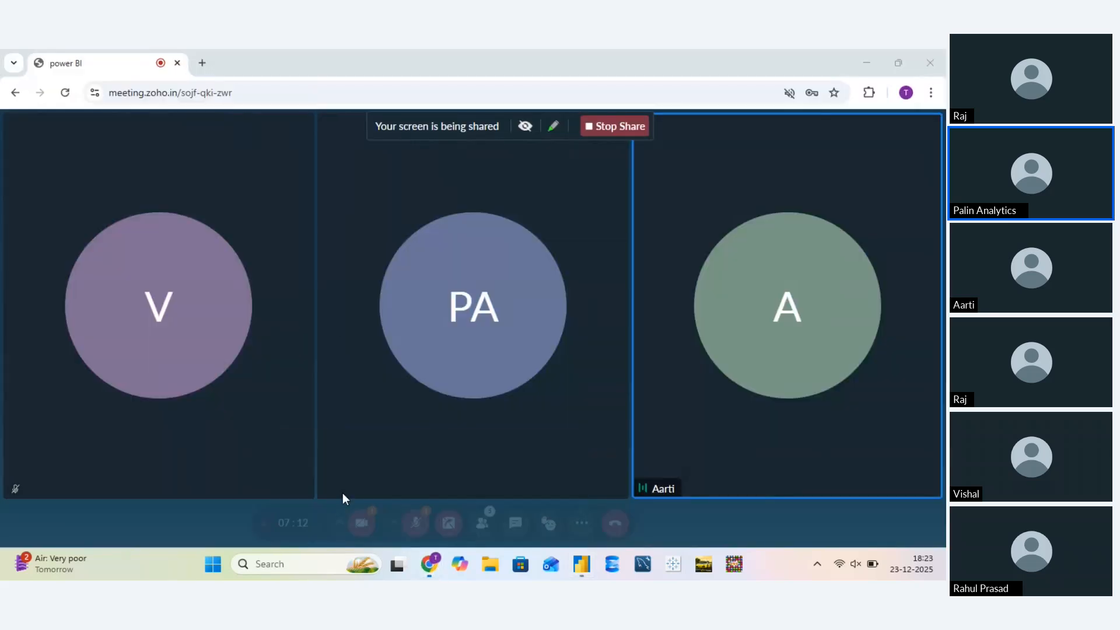
{"action": "left_click", "coordinate": [203, 62]}
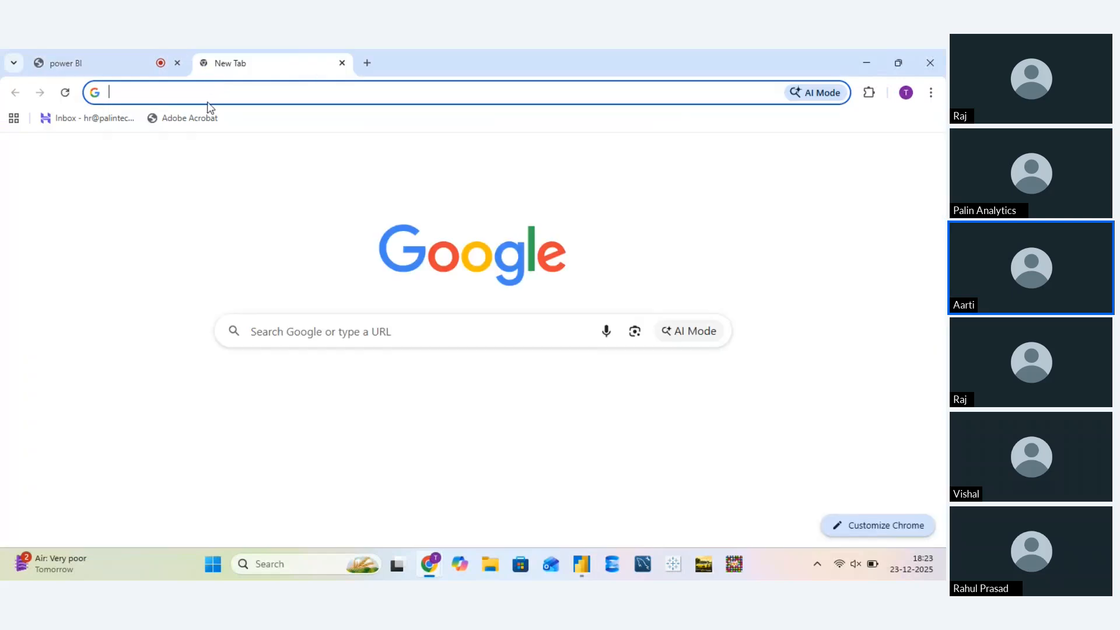
{"action": "left_click", "coordinate": [206, 89]}
{"action": "type", "text": "home "}
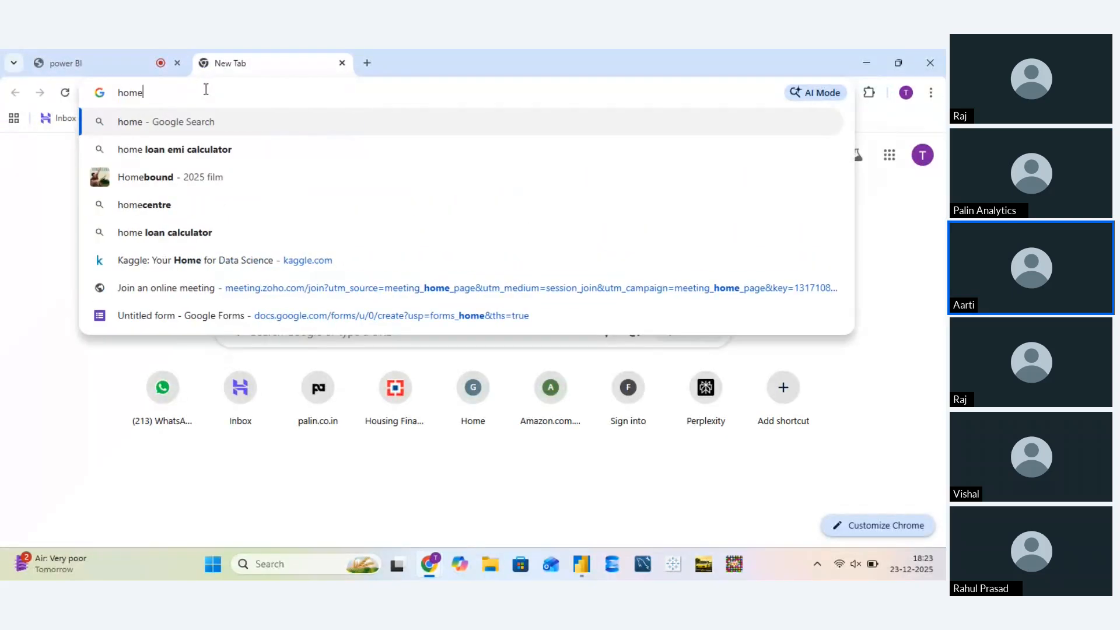
{"action": "type", "text": "icon"}
{"action": "key", "text": "Return"}
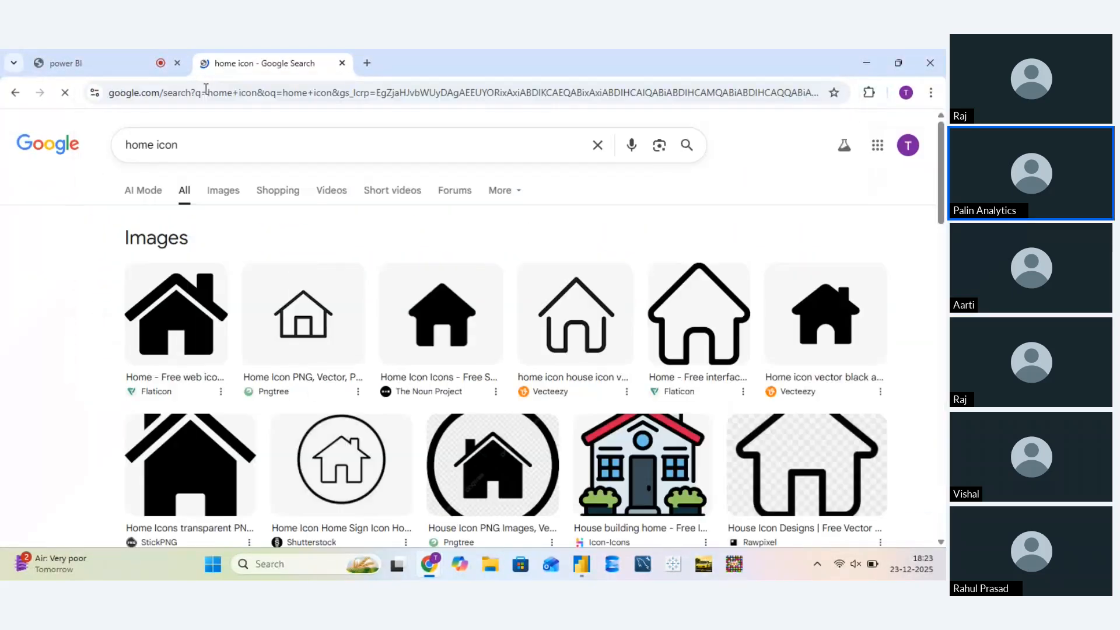
Save the first black home icon from the image results to the Desktop as a PNG named download
{"action": "right_click", "coordinate": [169, 300]}
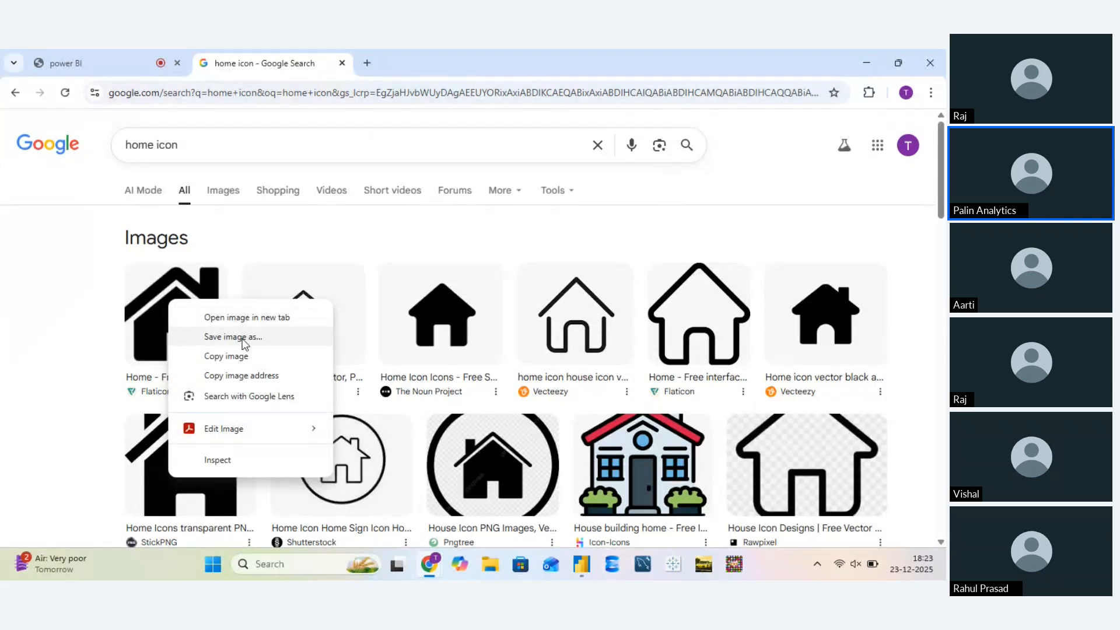
{"action": "left_click", "coordinate": [295, 357]}
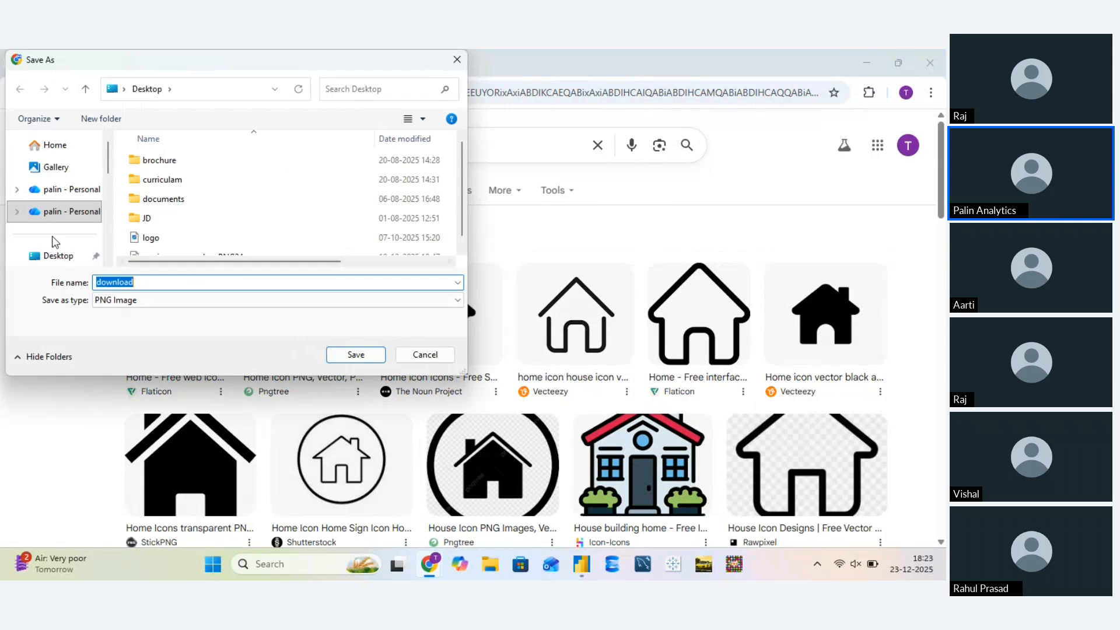
{"action": "left_click", "coordinate": [70, 248]}
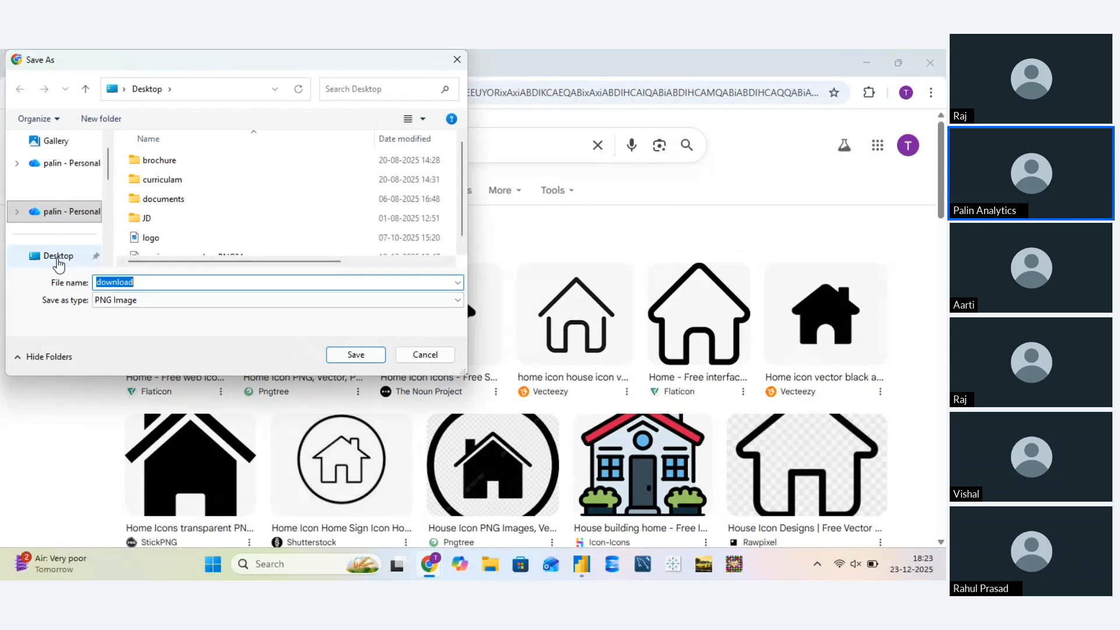
{"action": "left_click", "coordinate": [356, 354]}
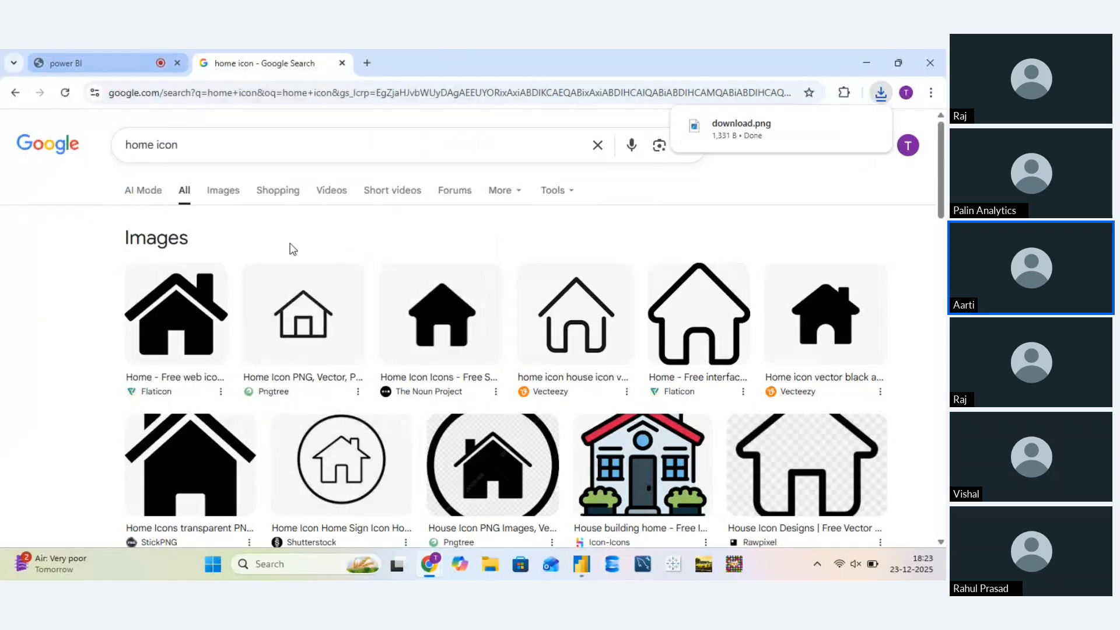
Switch back to Power BI and remove logo.png from the image on the KPI BY CARD page
{"action": "key", "text": "alt+Tab"}
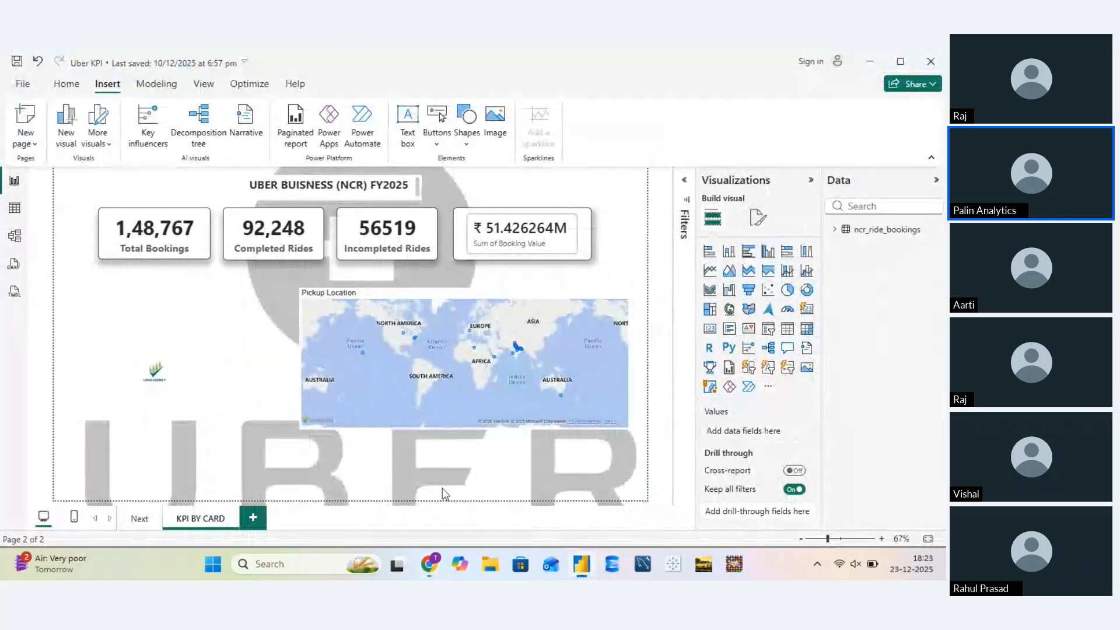
{"action": "left_click", "coordinate": [173, 377]}
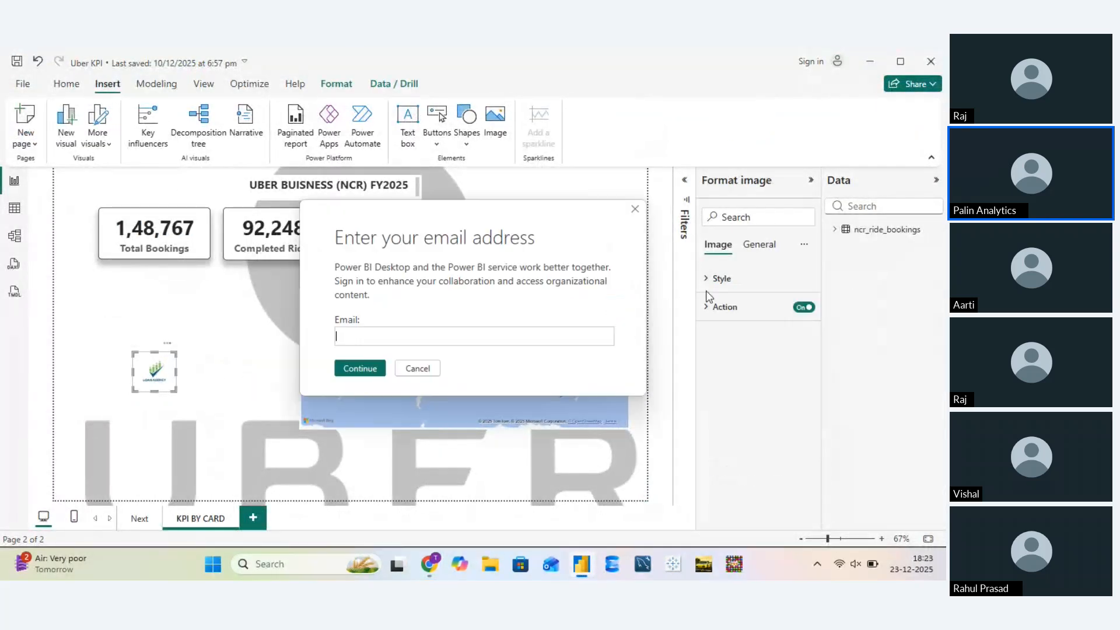
{"action": "key", "text": "Escape"}
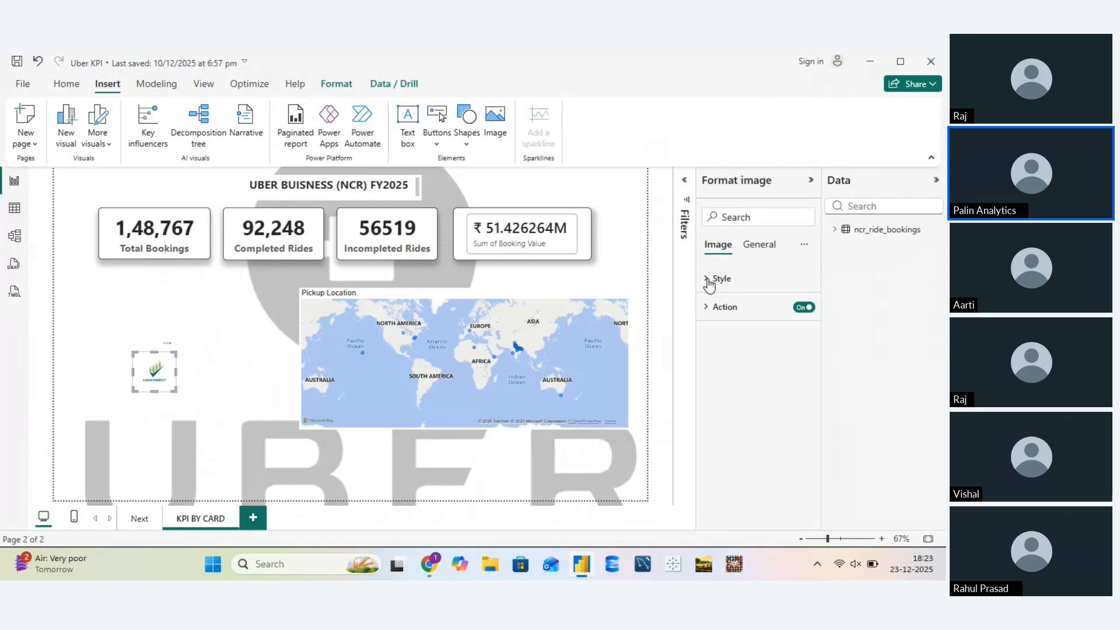
{"action": "left_click", "coordinate": [715, 280]}
{"action": "left_click", "coordinate": [766, 388]}
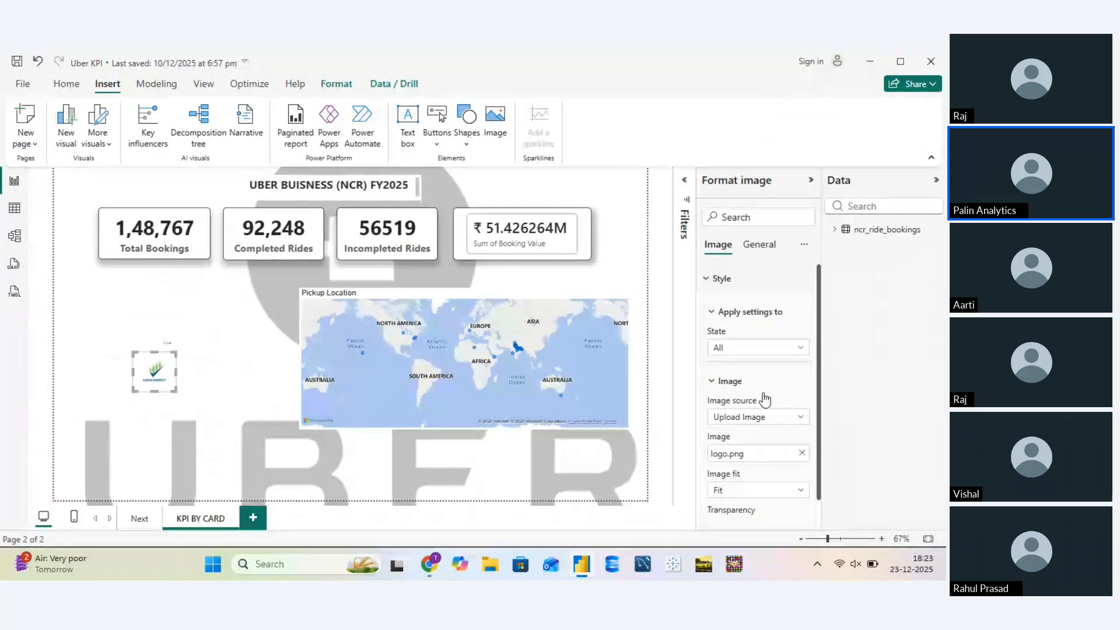
{"action": "left_click", "coordinate": [802, 453]}
{"action": "key", "text": "Escape"}
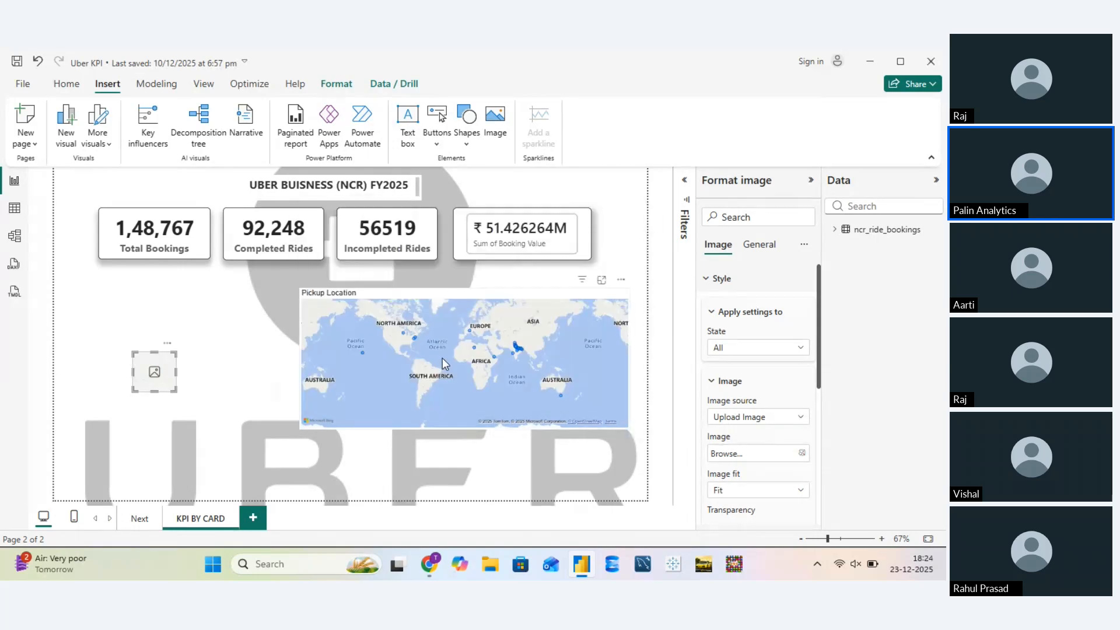
Upload download.png from the Desktop as the picture of the emptied image, then deselect it
{"action": "left_click", "coordinate": [804, 453]}
{"action": "left_click", "coordinate": [153, 258]}
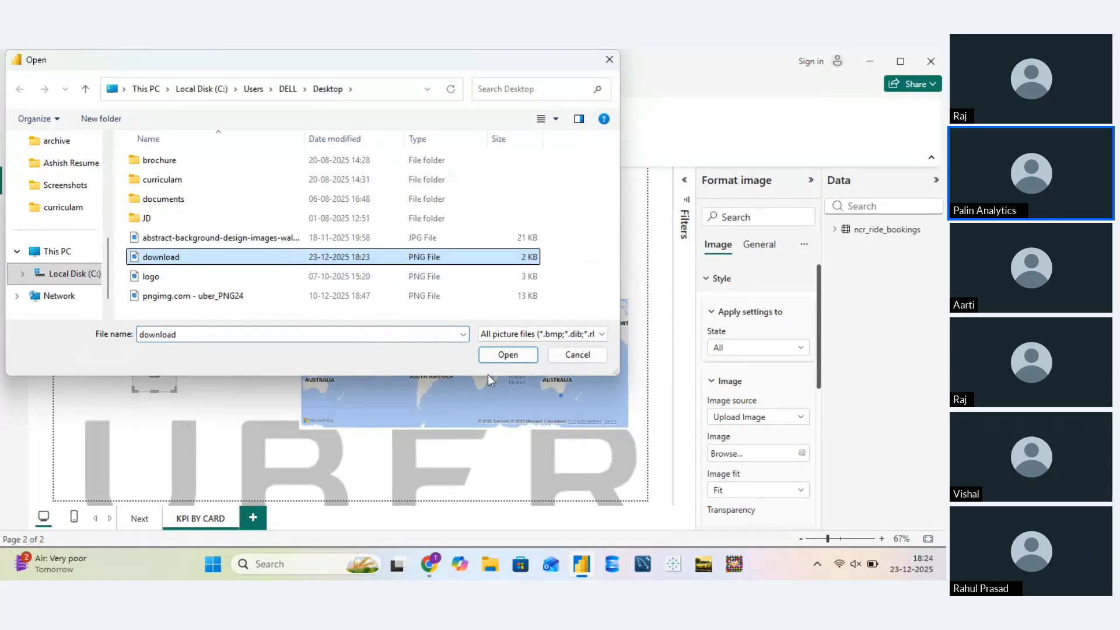
{"action": "left_click", "coordinate": [518, 352]}
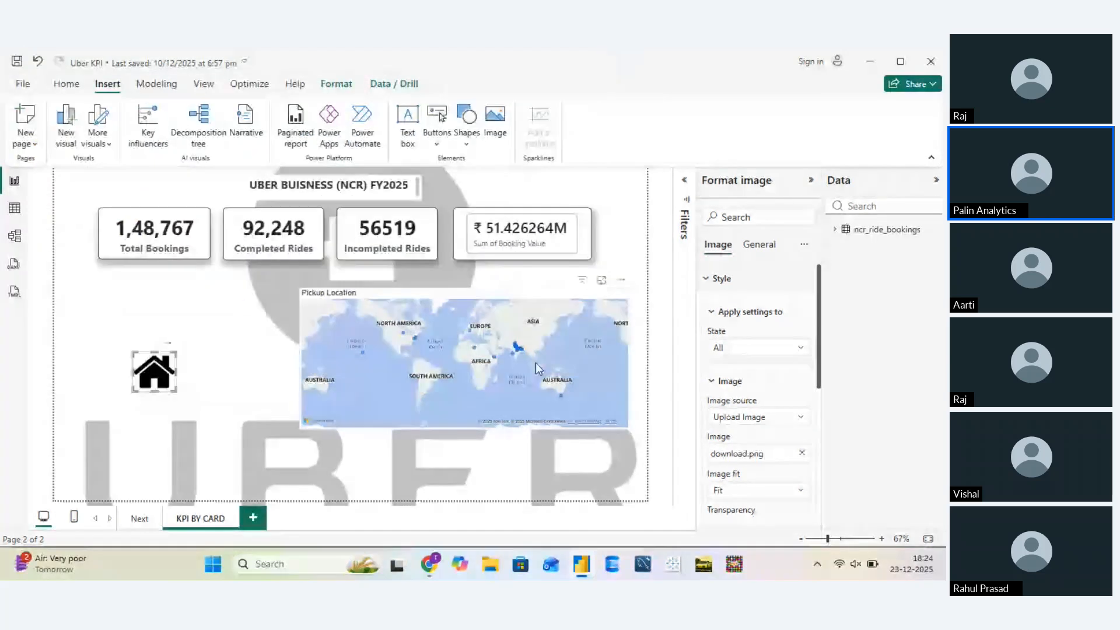
{"action": "key", "text": "Escape"}
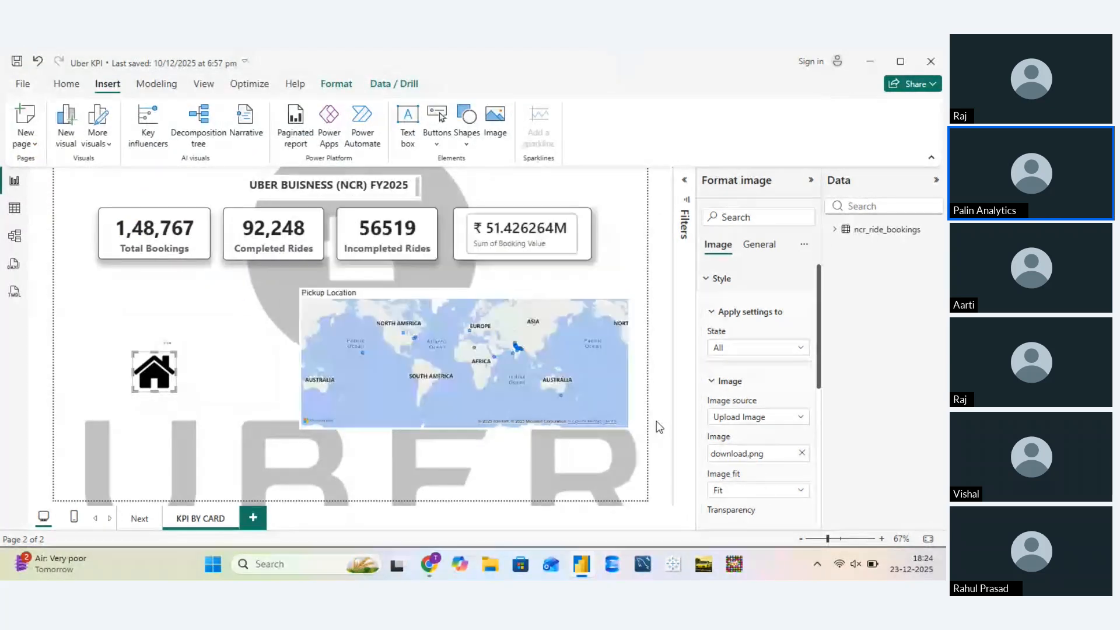
{"action": "left_click", "coordinate": [711, 279]}
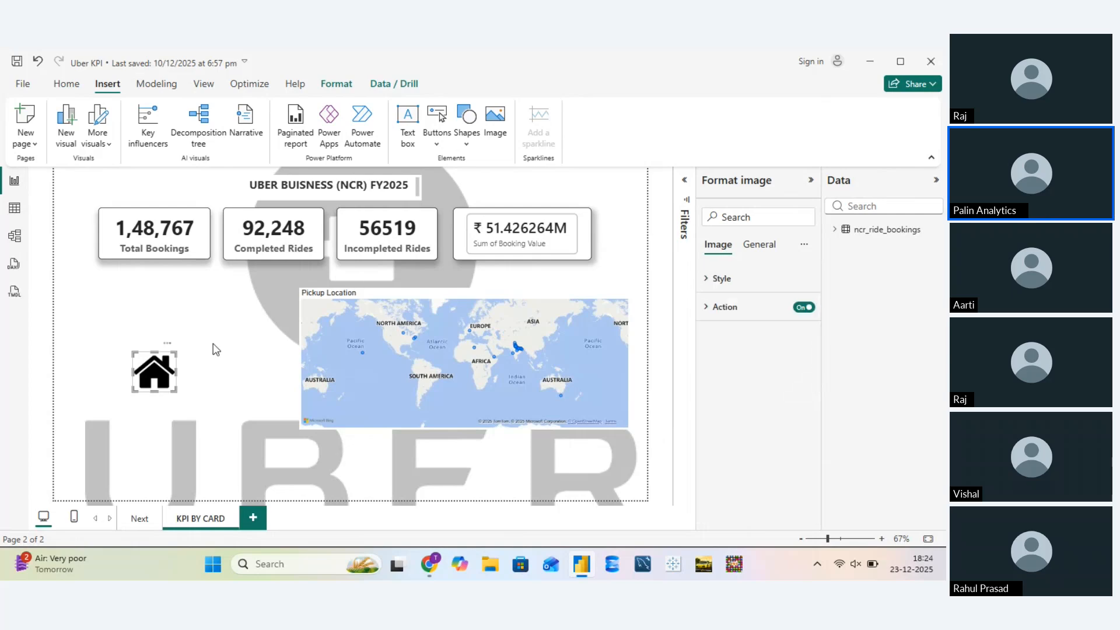
{"action": "left_click", "coordinate": [219, 379]}
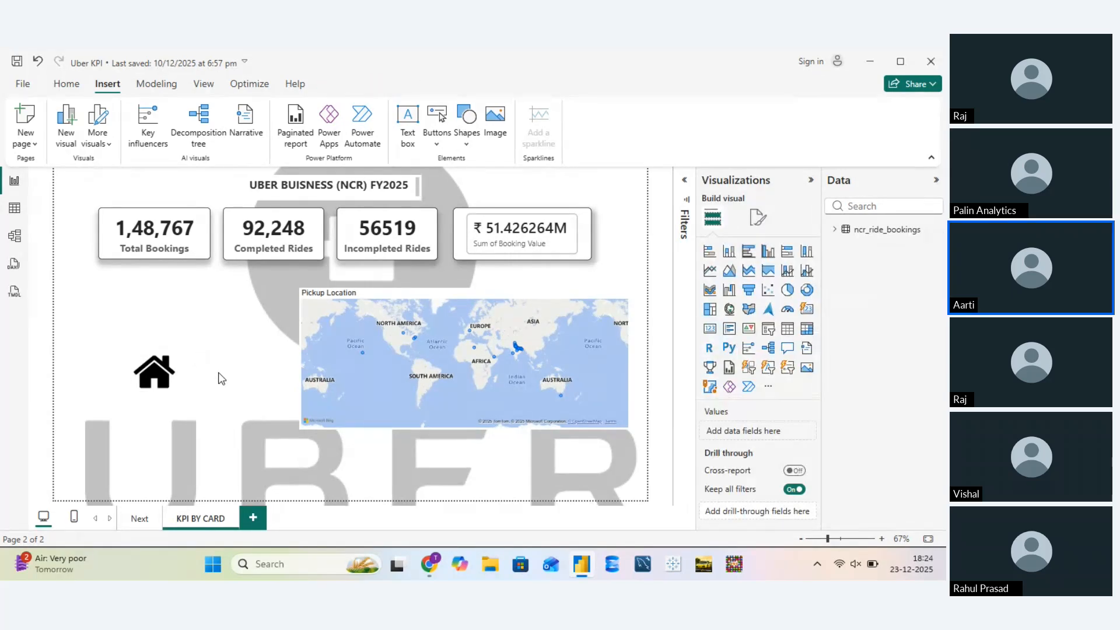
Test the page links by following the home icon to Next and the "Click Here" shape back to KPI BY CARD
{"action": "left_click", "coordinate": [152, 381], "text": "ctrl"}
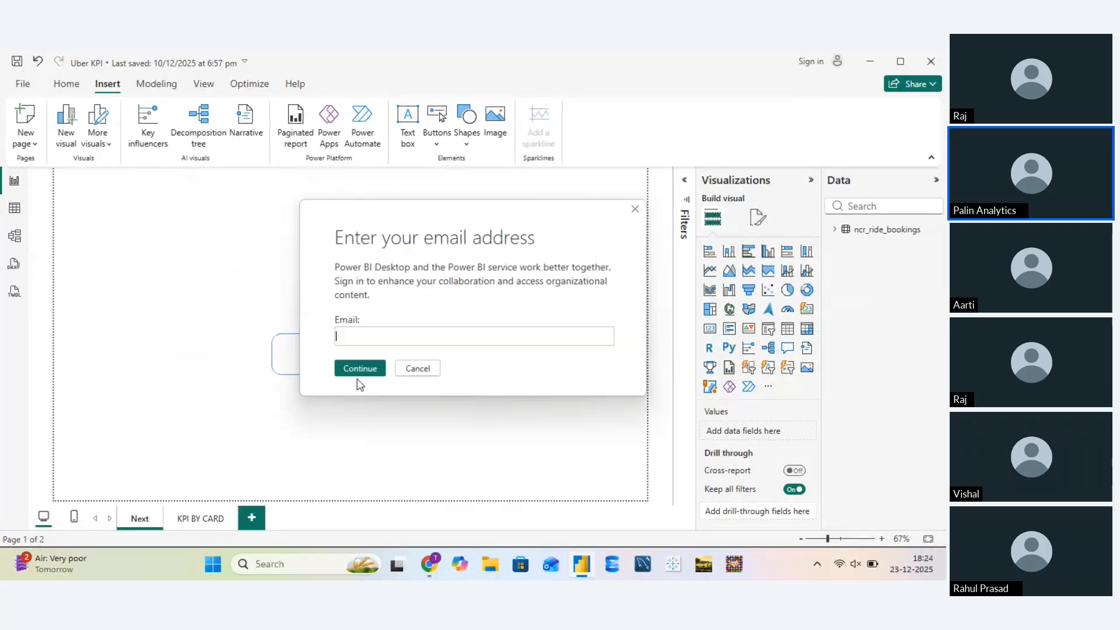
{"action": "left_click", "coordinate": [415, 372]}
{"action": "left_click", "coordinate": [387, 358], "text": "ctrl"}
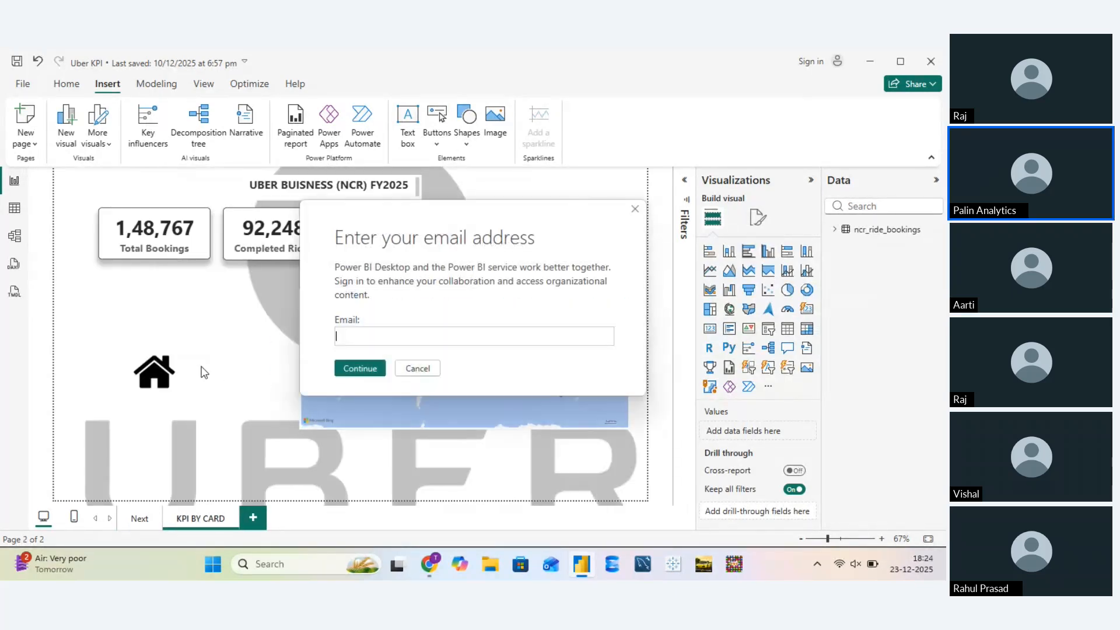
{"action": "key", "text": "Escape"}
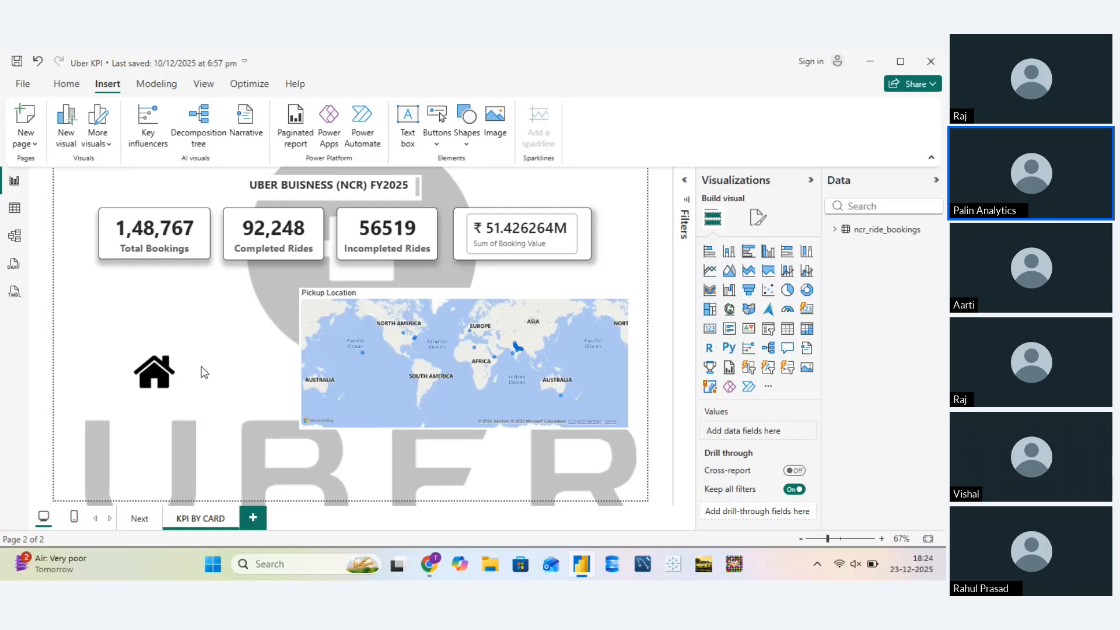
Insert a page navigator on the KPI BY CARD page and follow its Next button
{"action": "left_click", "coordinate": [434, 150]}
{"action": "mouse_move", "coordinate": [496, 396]}
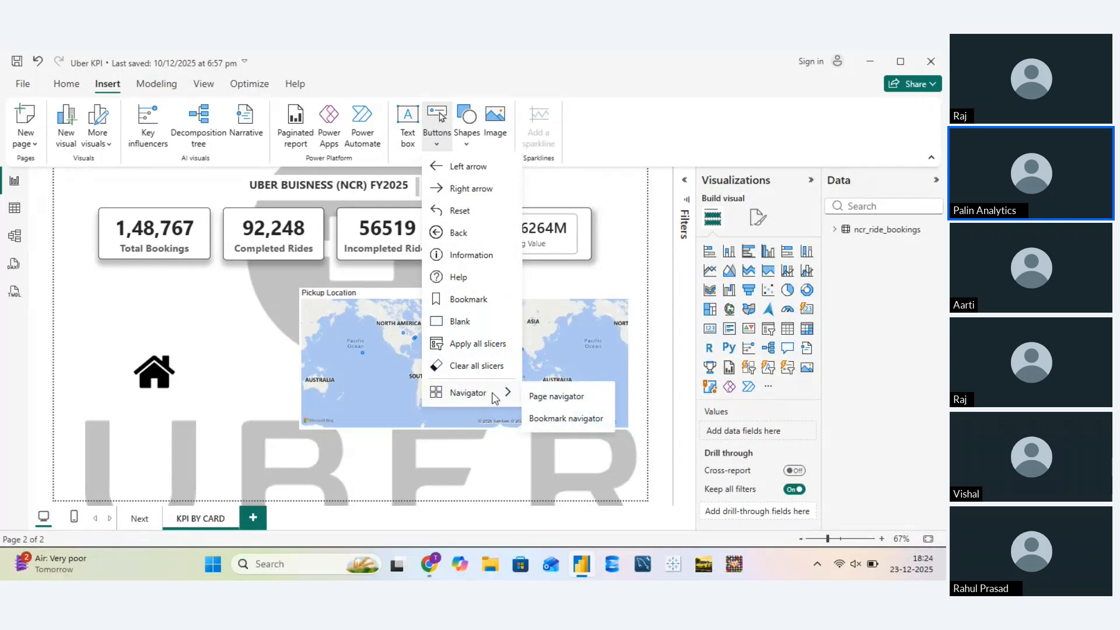
{"action": "left_click", "coordinate": [543, 396]}
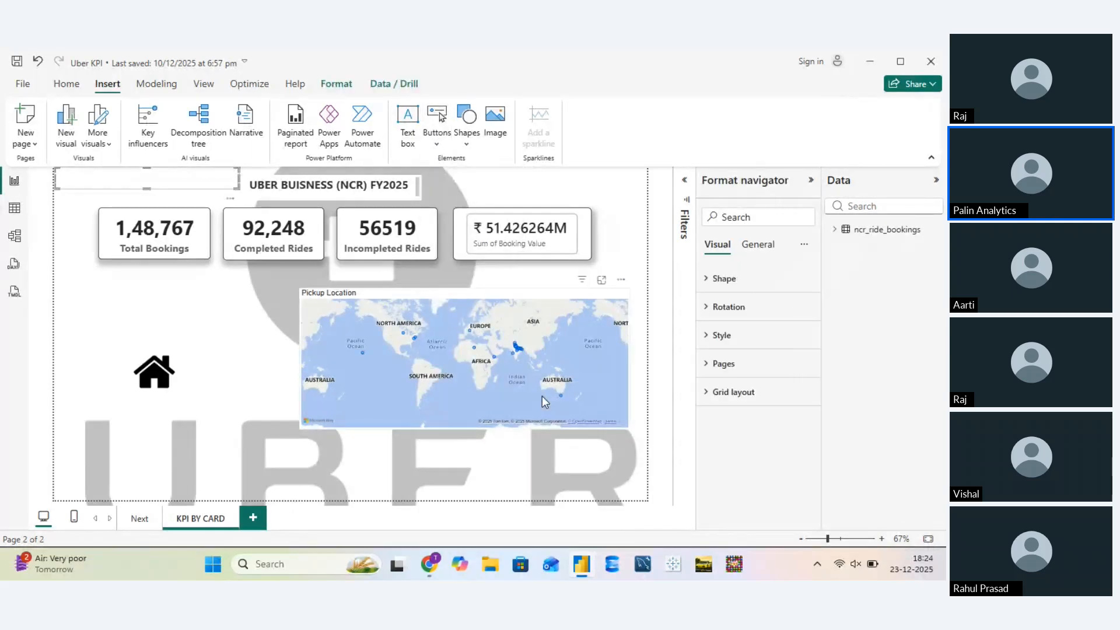
{"action": "left_click", "coordinate": [136, 294]}
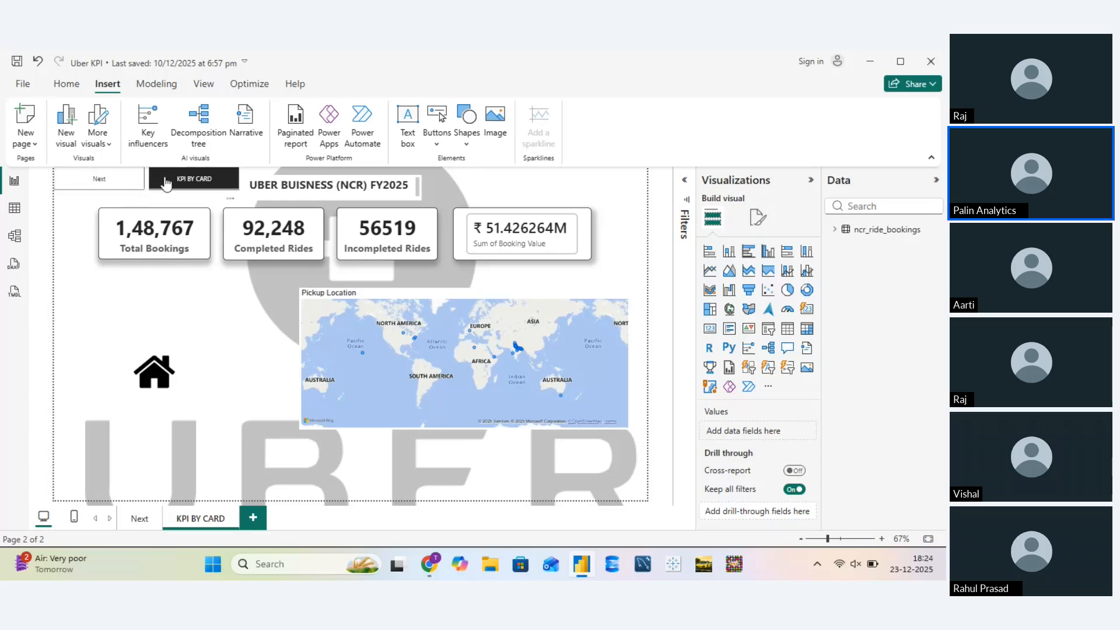
{"action": "left_click", "coordinate": [135, 191], "text": "ctrl"}
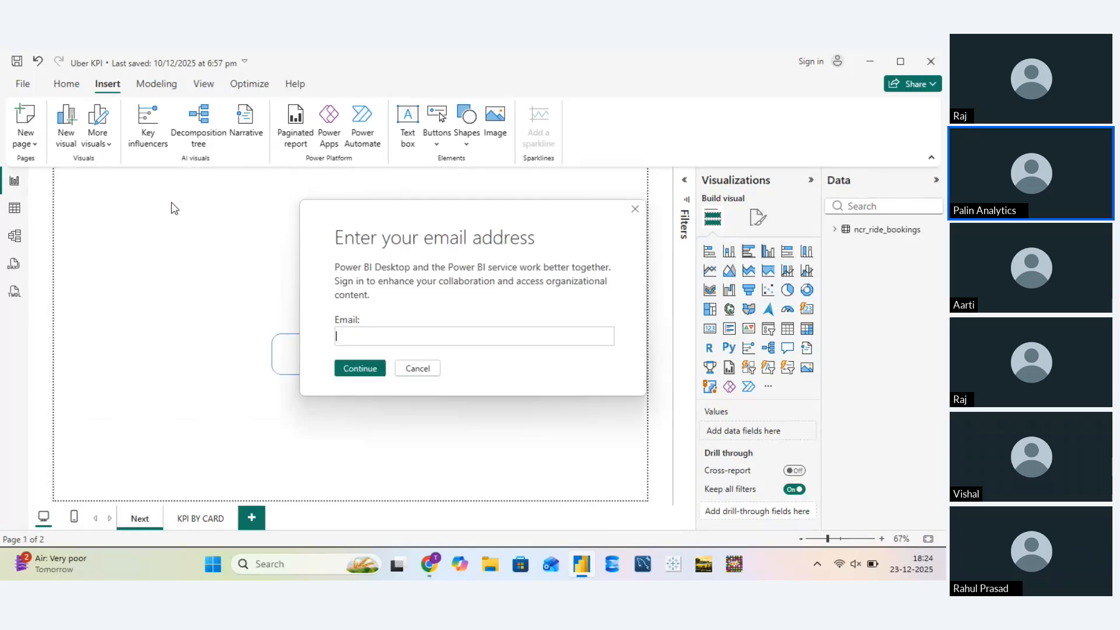
{"action": "left_click", "coordinate": [414, 371]}
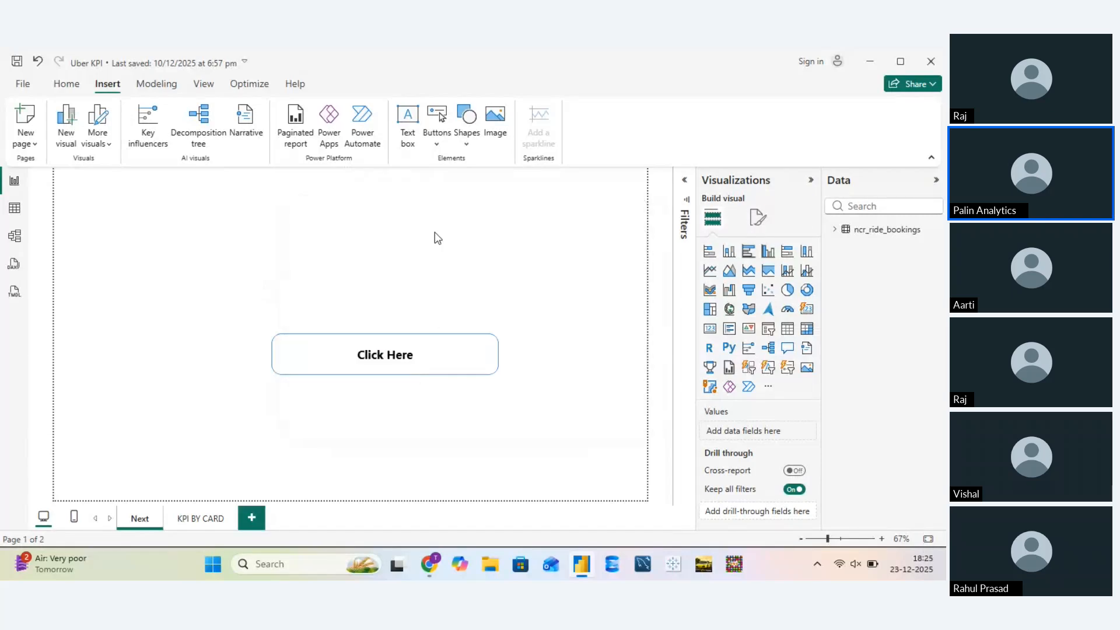
Insert a page navigator on the Next page and follow its KPI BY CARD button
{"action": "left_click", "coordinate": [437, 144]}
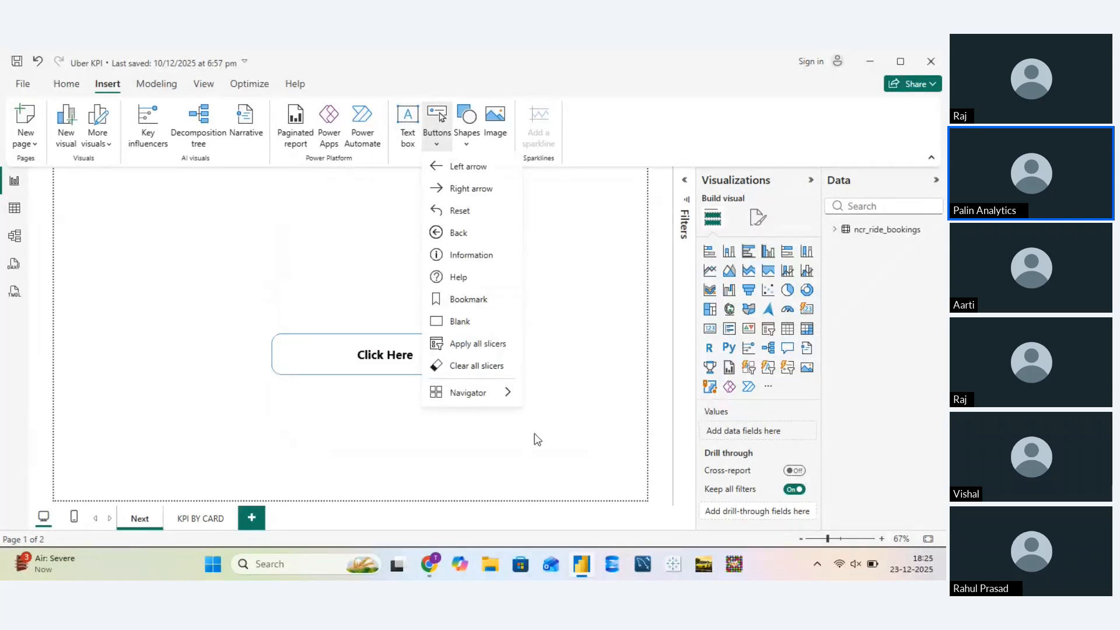
{"action": "mouse_move", "coordinate": [509, 396]}
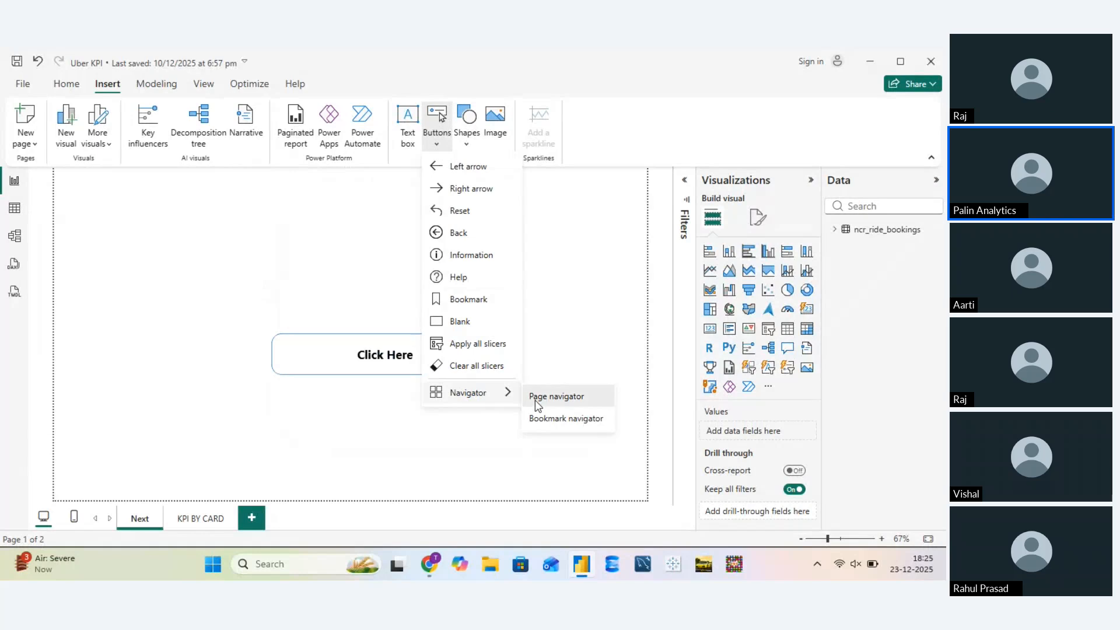
{"action": "left_click", "coordinate": [534, 400]}
{"action": "left_click", "coordinate": [193, 181], "text": "ctrl"}
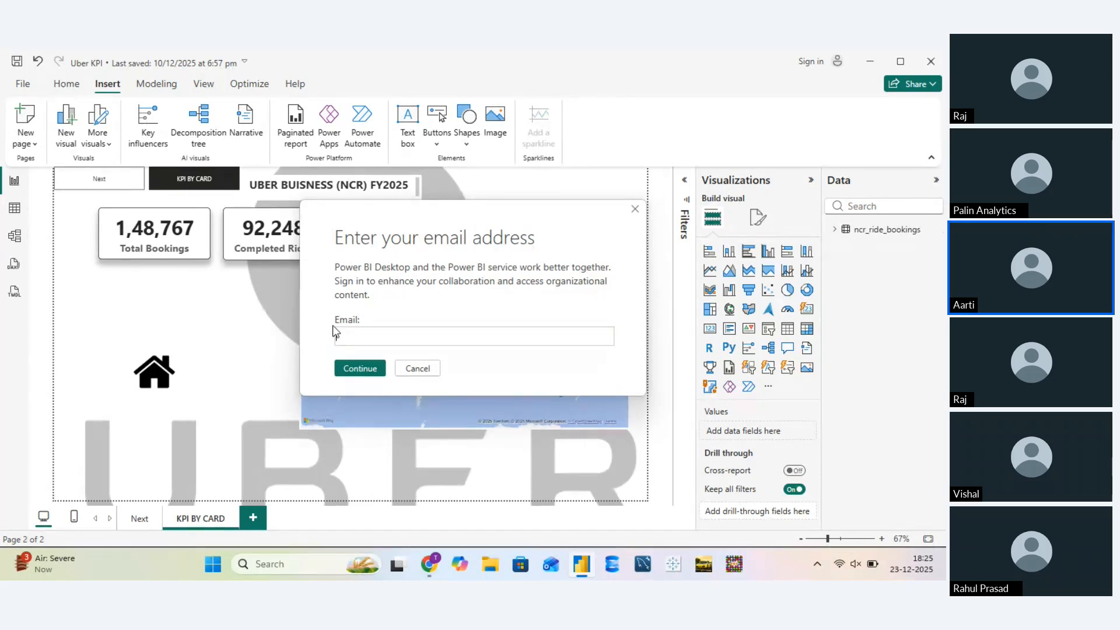
{"action": "key", "text": "Escape"}
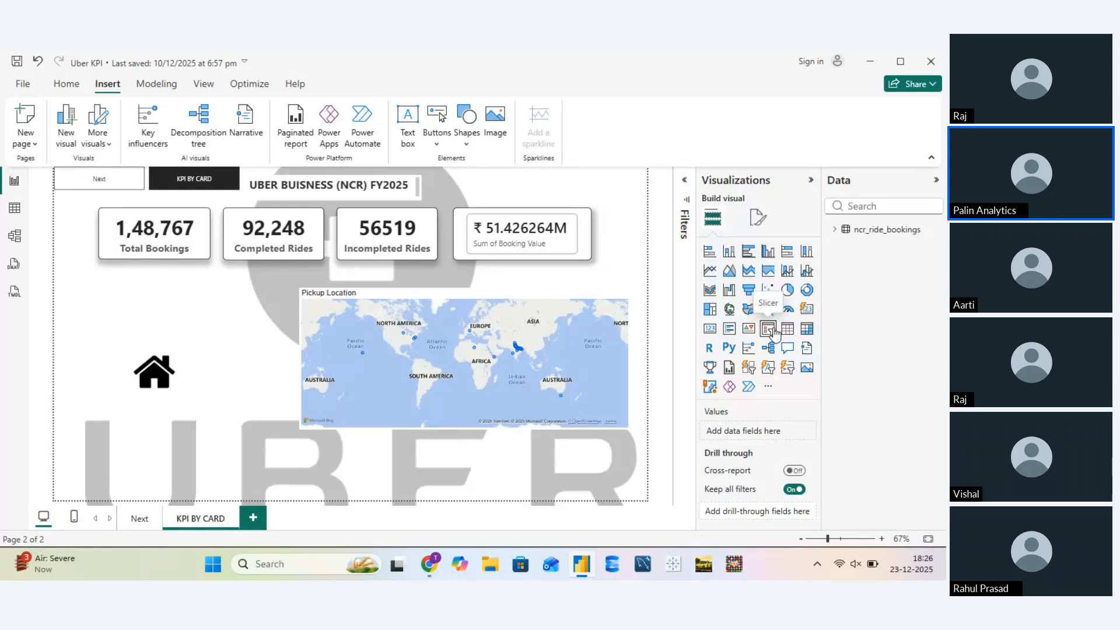
Insert an Apply all slicers button on the KPI BY CARD page and deselect it
{"action": "left_click", "coordinate": [437, 137]}
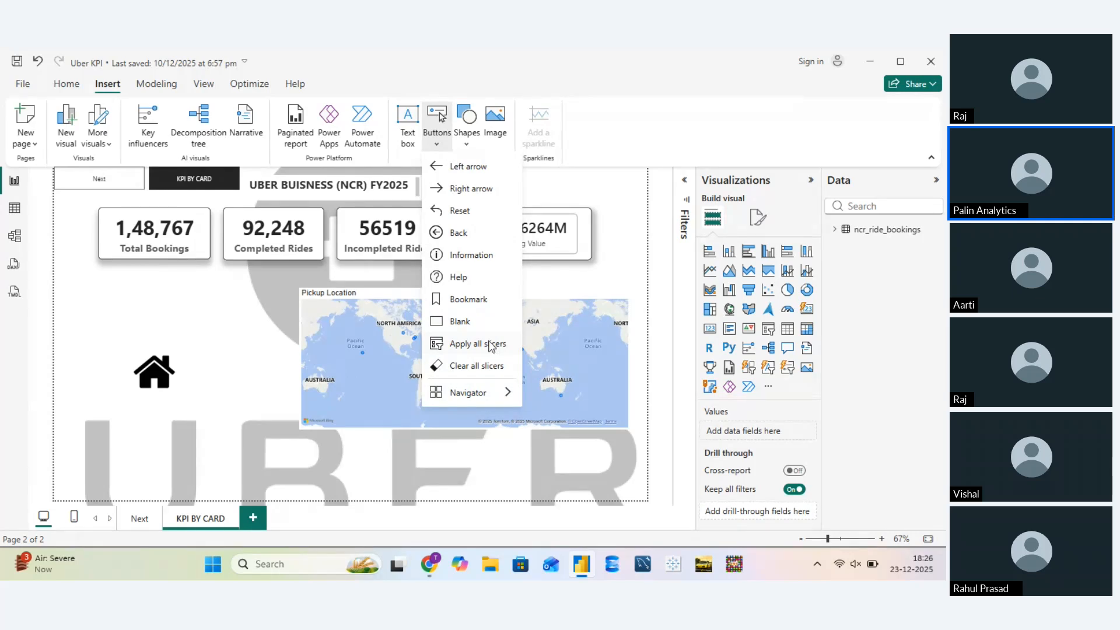
{"action": "left_click", "coordinate": [490, 346]}
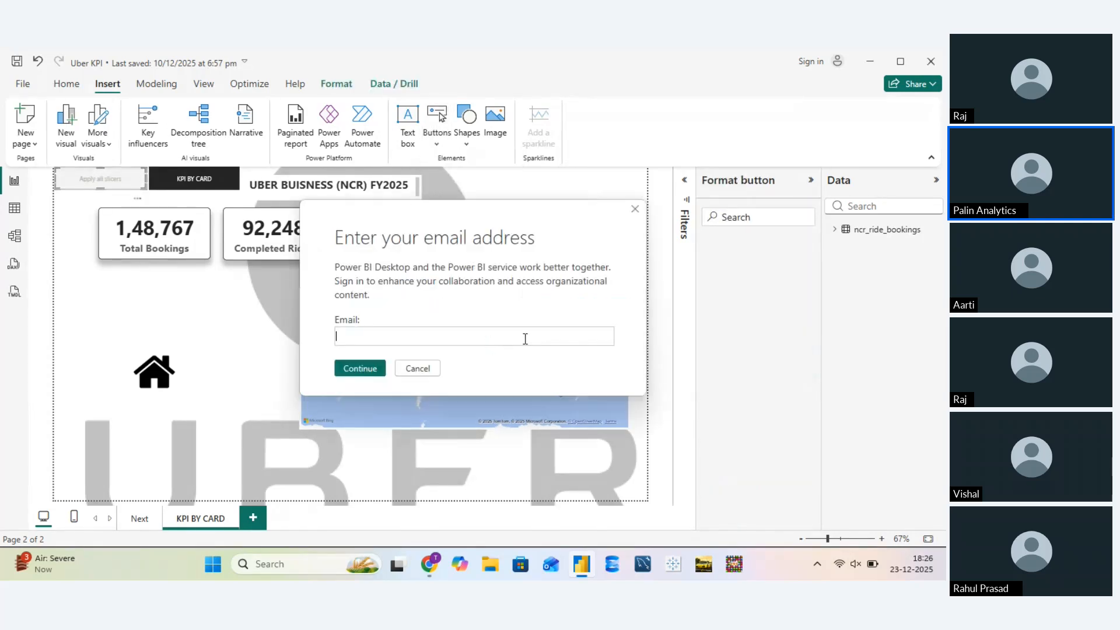
{"action": "key", "text": "Escape"}
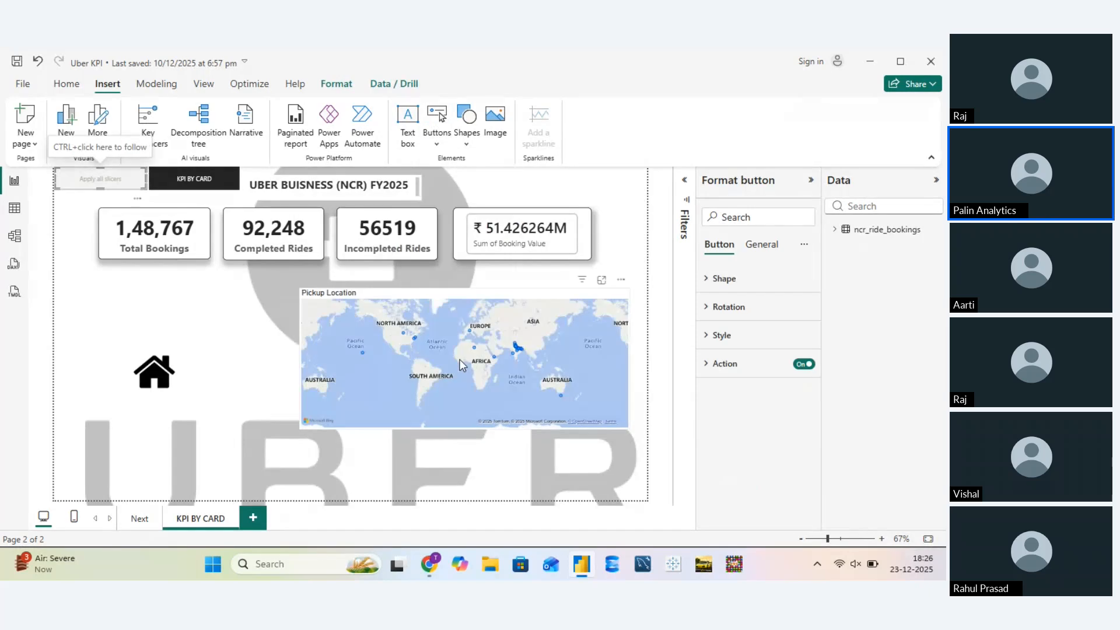
{"action": "left_click", "coordinate": [304, 283]}
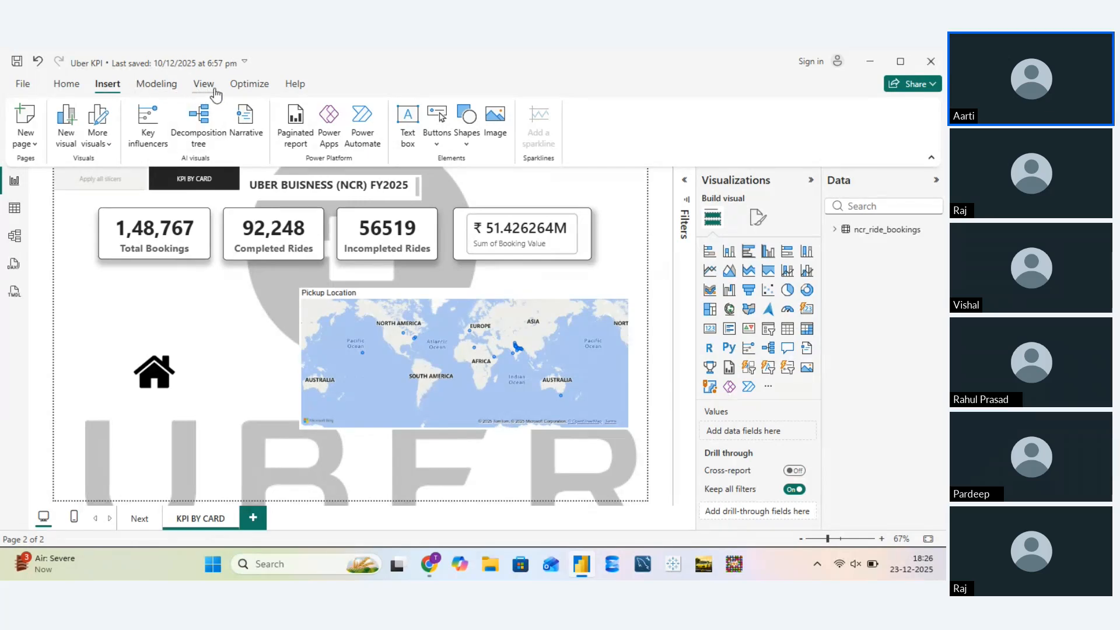
Show the Bookmarks pane, filter the KPI cards by a Pickup Location map point, and hide the pane again
{"action": "left_click", "coordinate": [214, 90]}
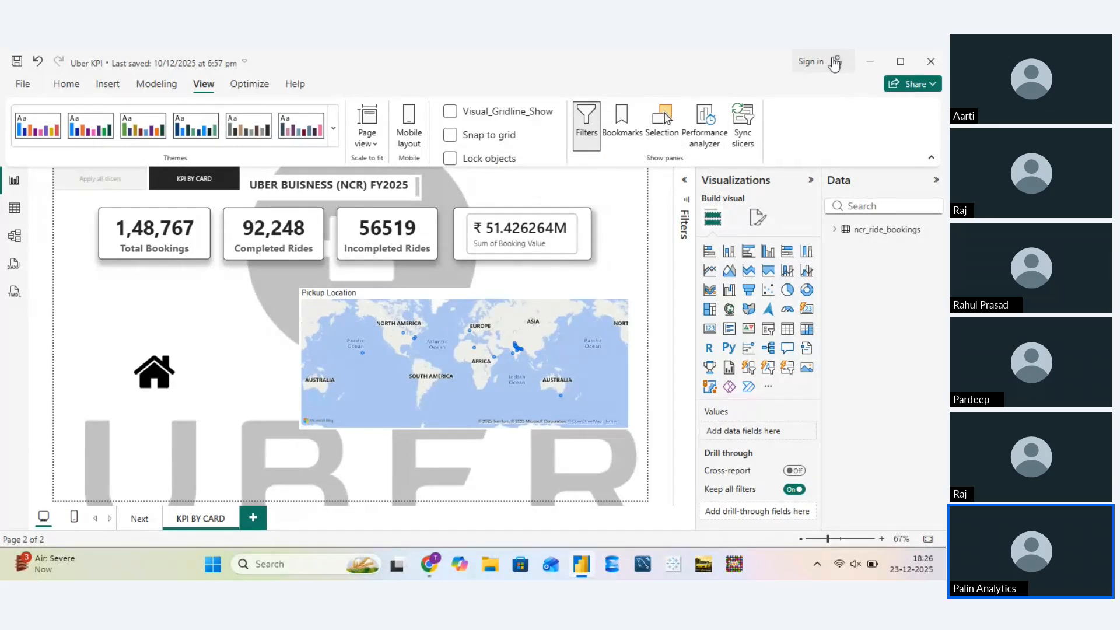
{"action": "left_click", "coordinate": [633, 132]}
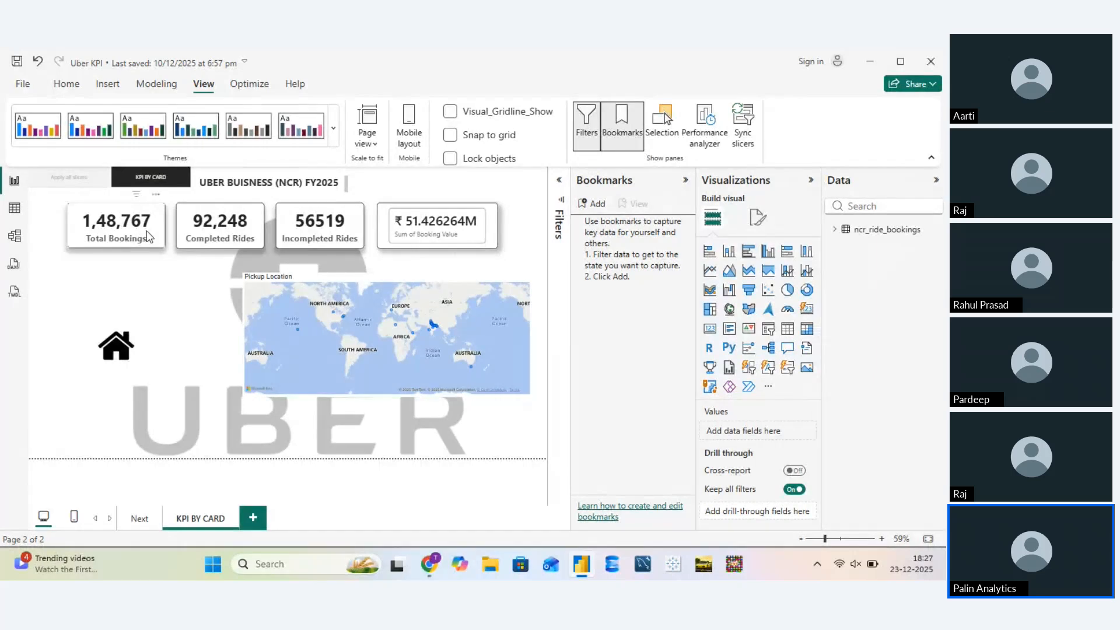
{"action": "left_click", "coordinate": [298, 330]}
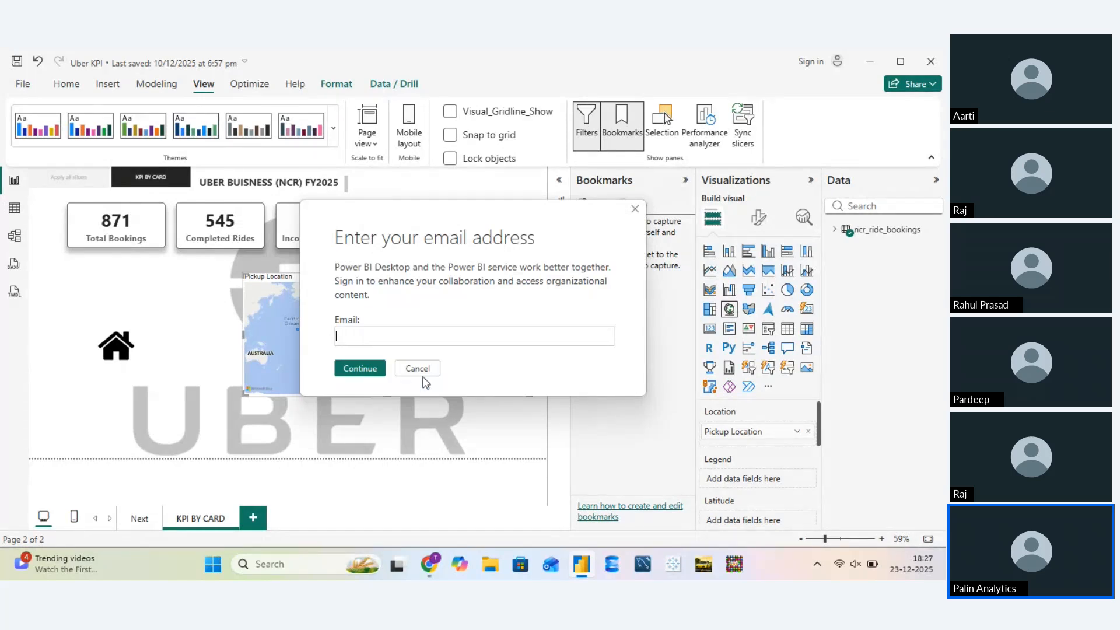
{"action": "left_click", "coordinate": [421, 373]}
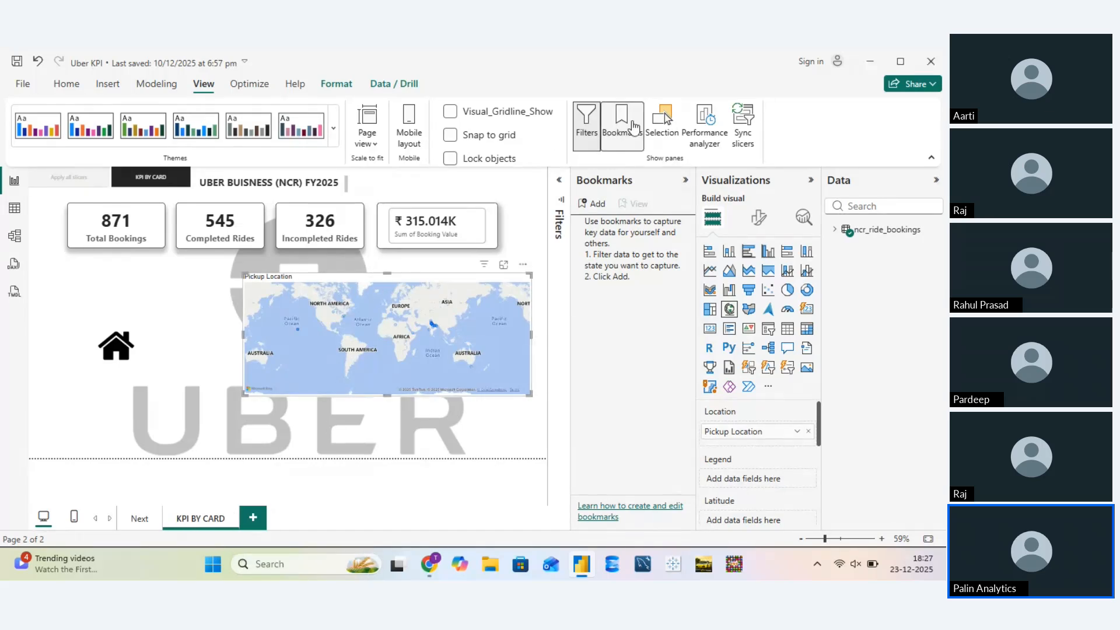
{"action": "left_click", "coordinate": [633, 127]}
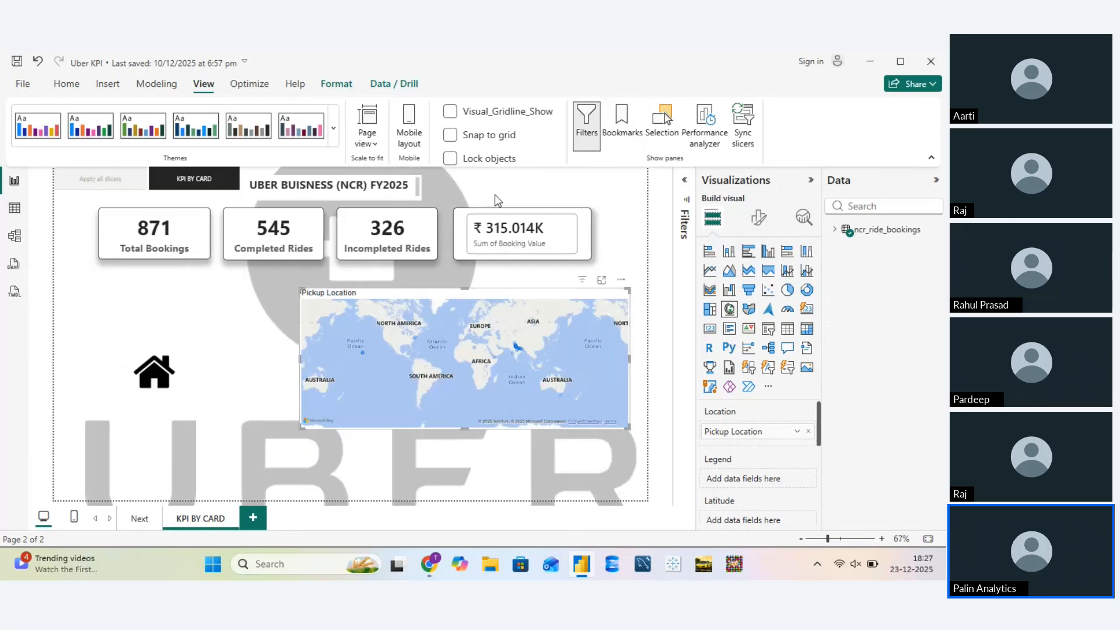
Show and hide the canvas gridlines, then try the purple Power BI theme on the report
{"action": "left_click", "coordinate": [452, 113]}
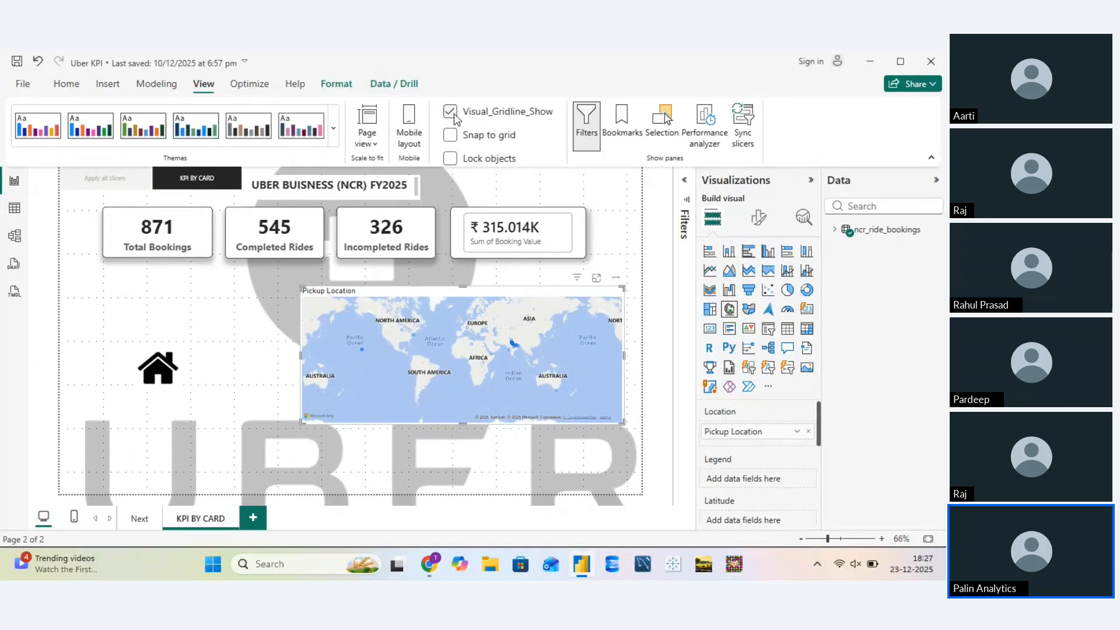
{"action": "left_click", "coordinate": [455, 115]}
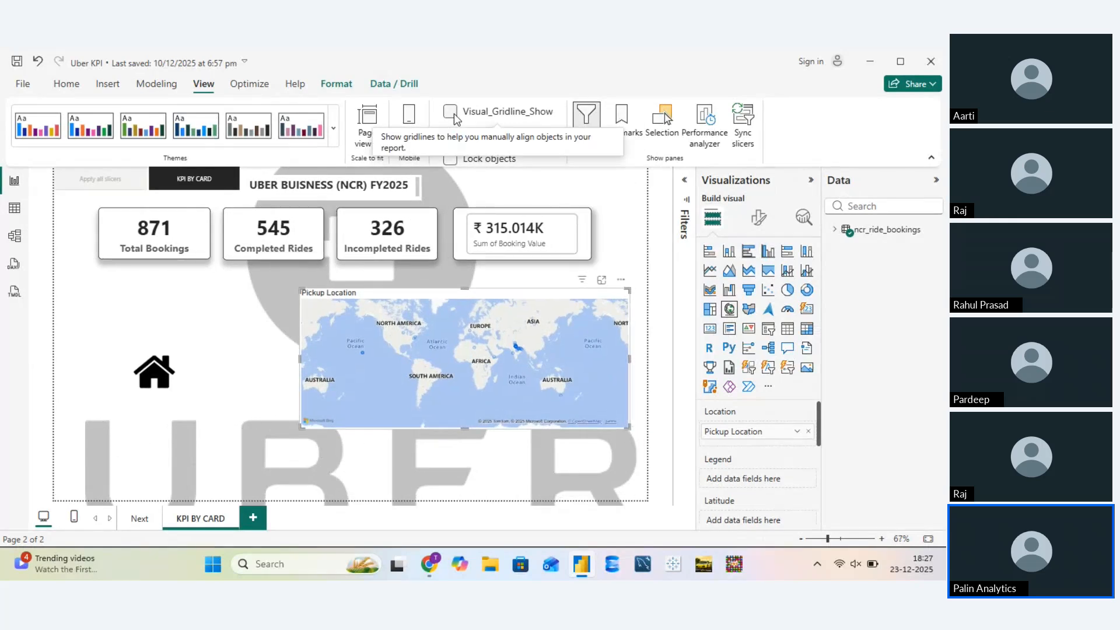
{"action": "left_click", "coordinate": [333, 127]}
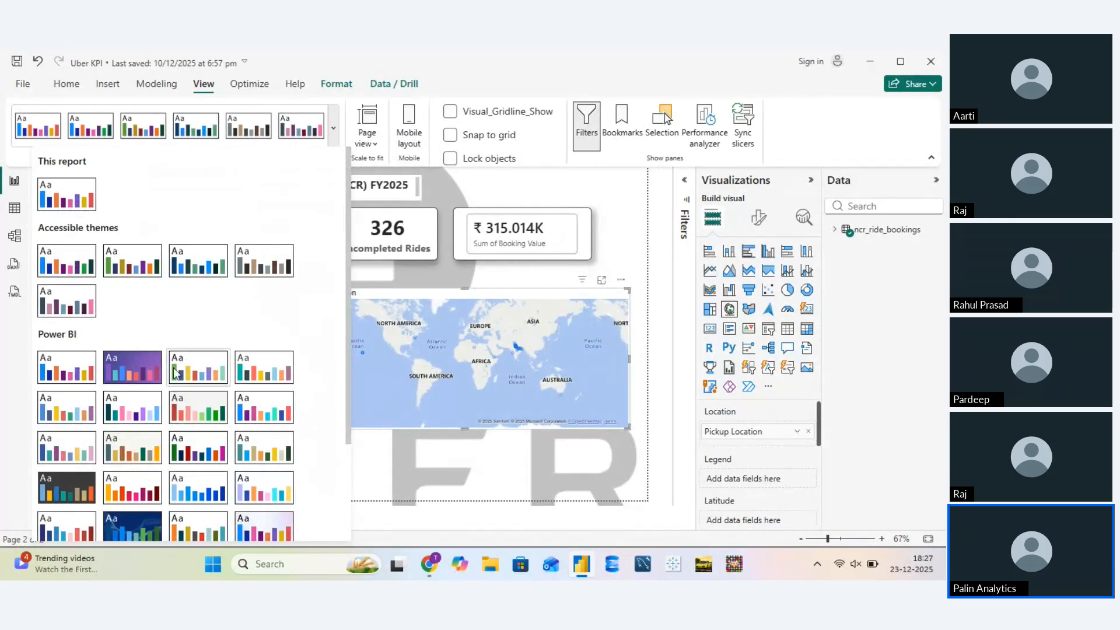
{"action": "left_click", "coordinate": [138, 377]}
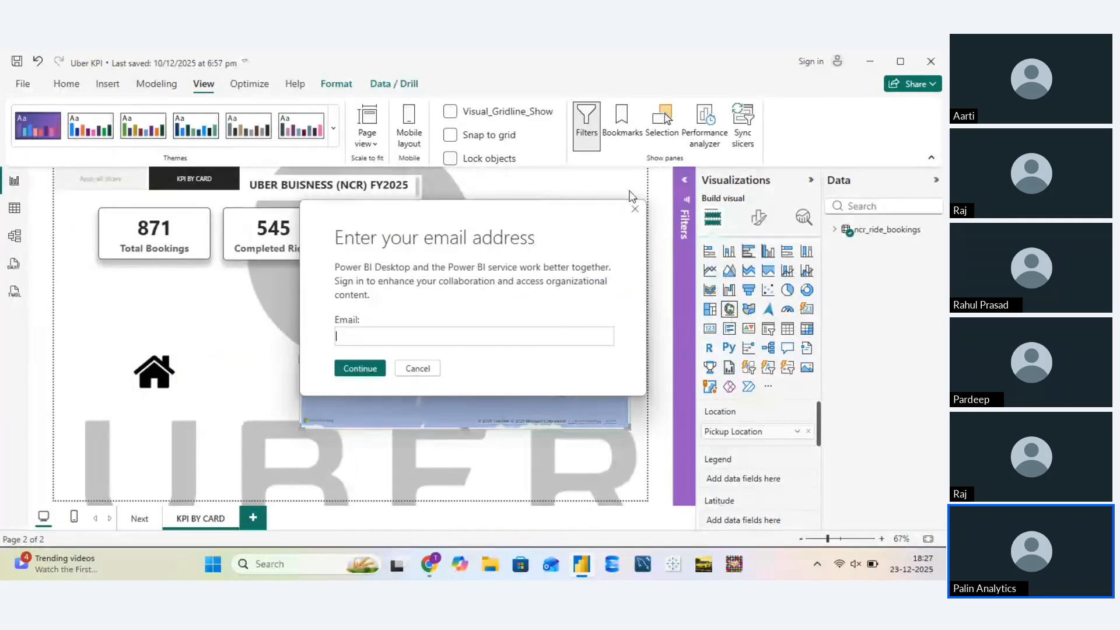
{"action": "key", "text": "Escape"}
Collapse the Visualizations and Data panes and deselect the map
{"action": "left_click", "coordinate": [811, 182]}
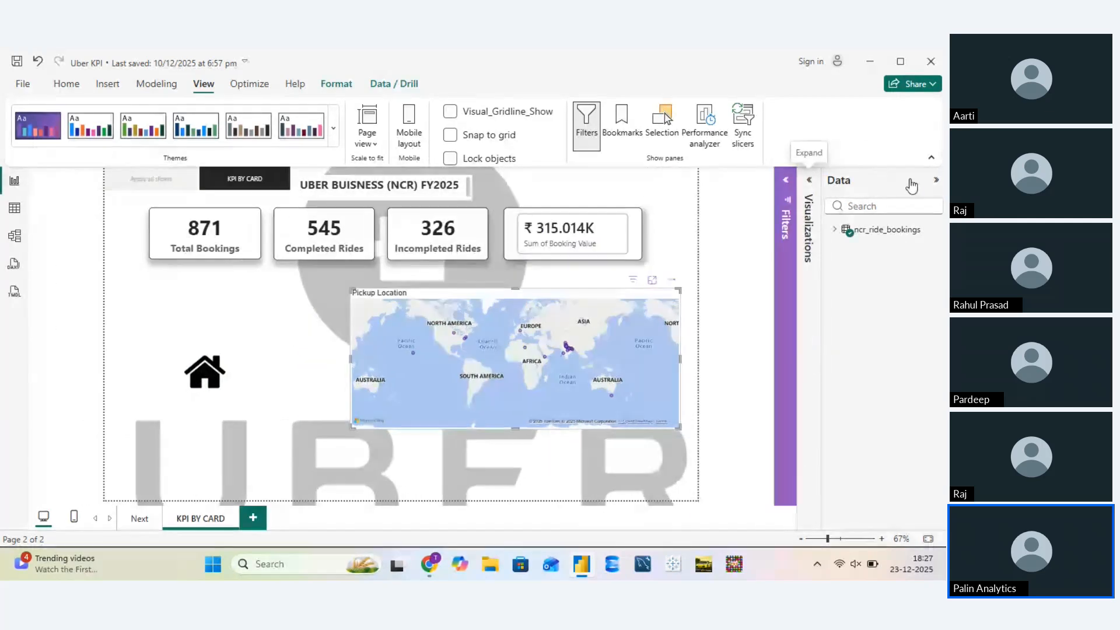
{"action": "left_click", "coordinate": [936, 181]}
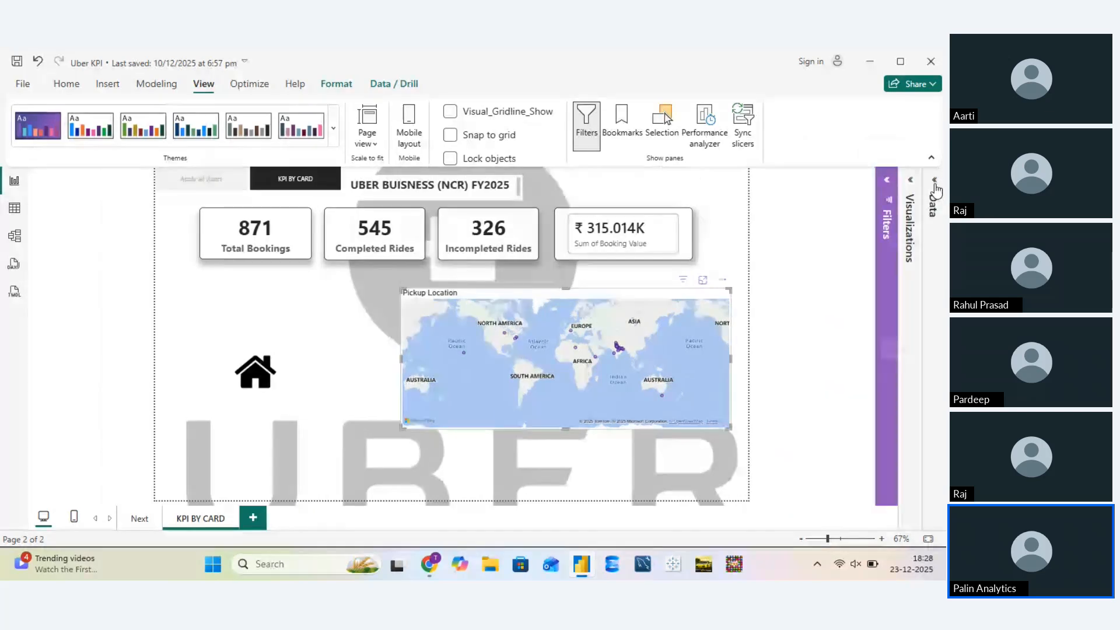
{"action": "left_click", "coordinate": [82, 324]}
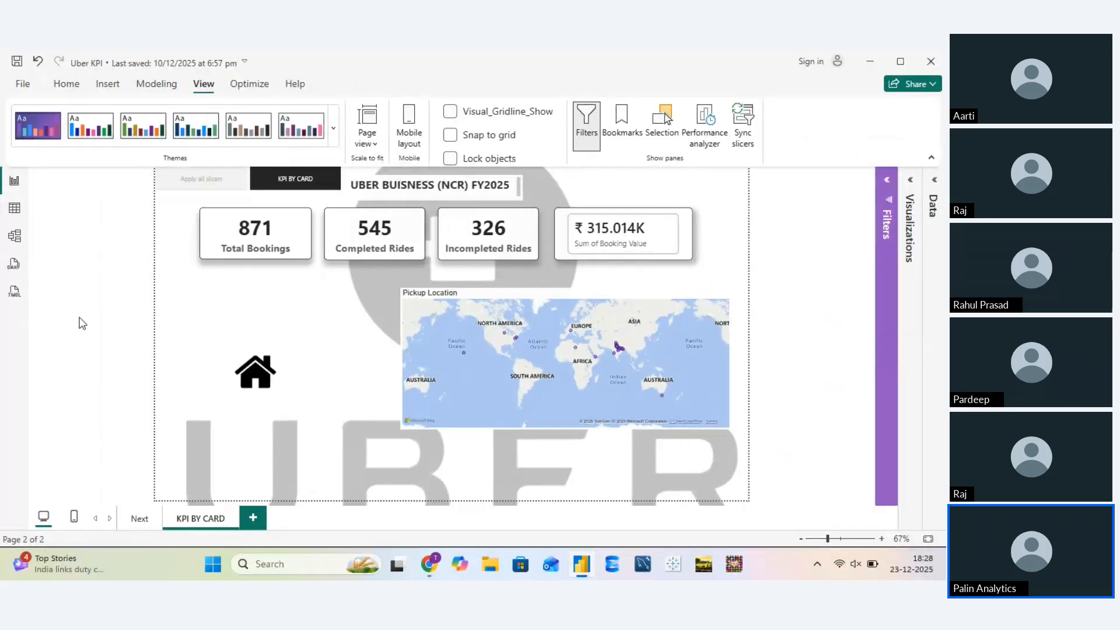
Apply the Accessible Default theme to the report and dismiss the sign-in dialog
{"action": "left_click", "coordinate": [332, 130]}
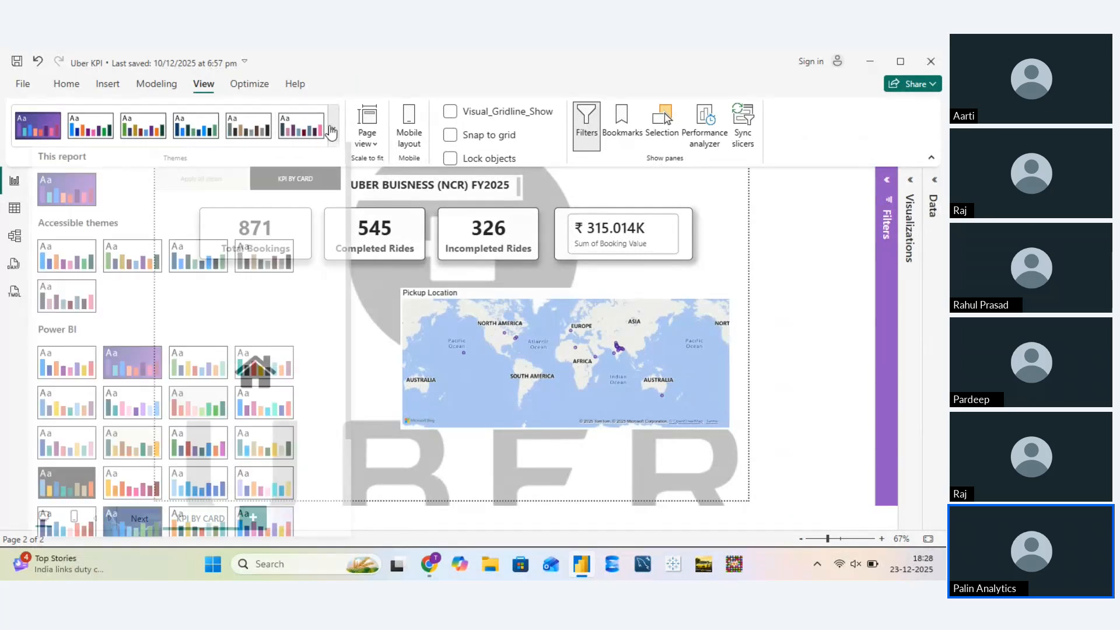
{"action": "left_click", "coordinate": [79, 262]}
{"action": "key", "text": "Escape"}
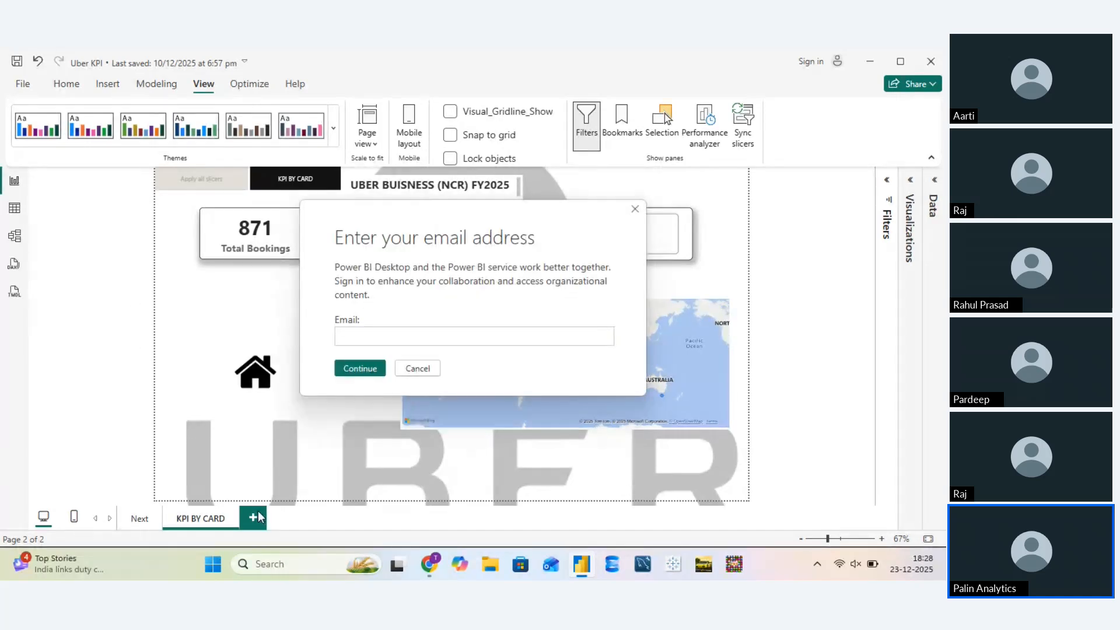
{"action": "key", "text": "Escape"}
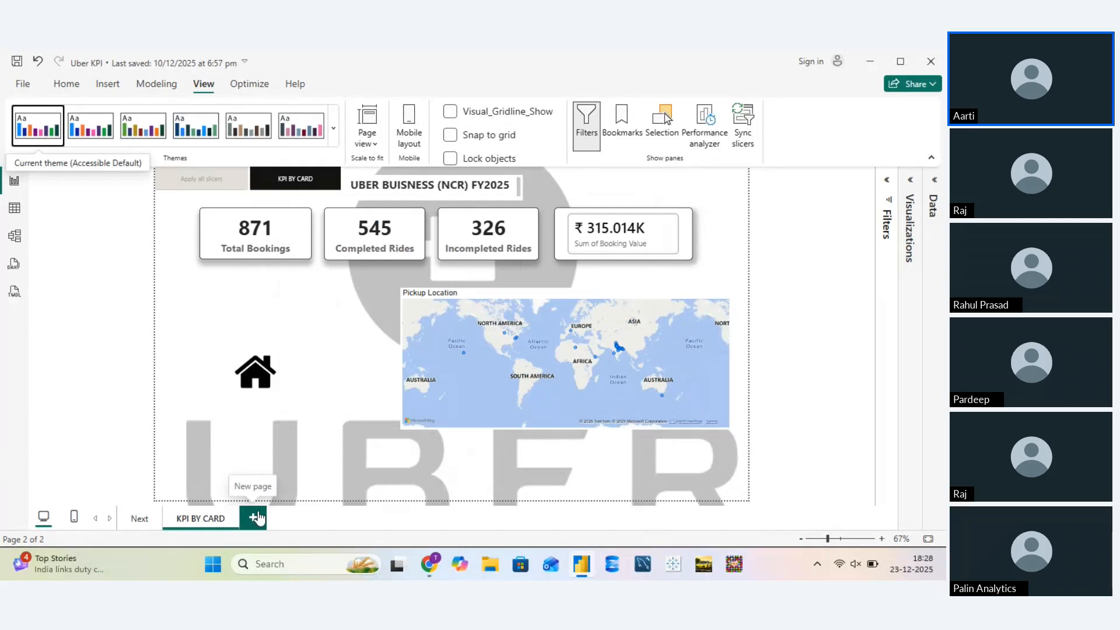
Add a new report page and name it DAX
{"action": "left_click", "coordinate": [255, 518]}
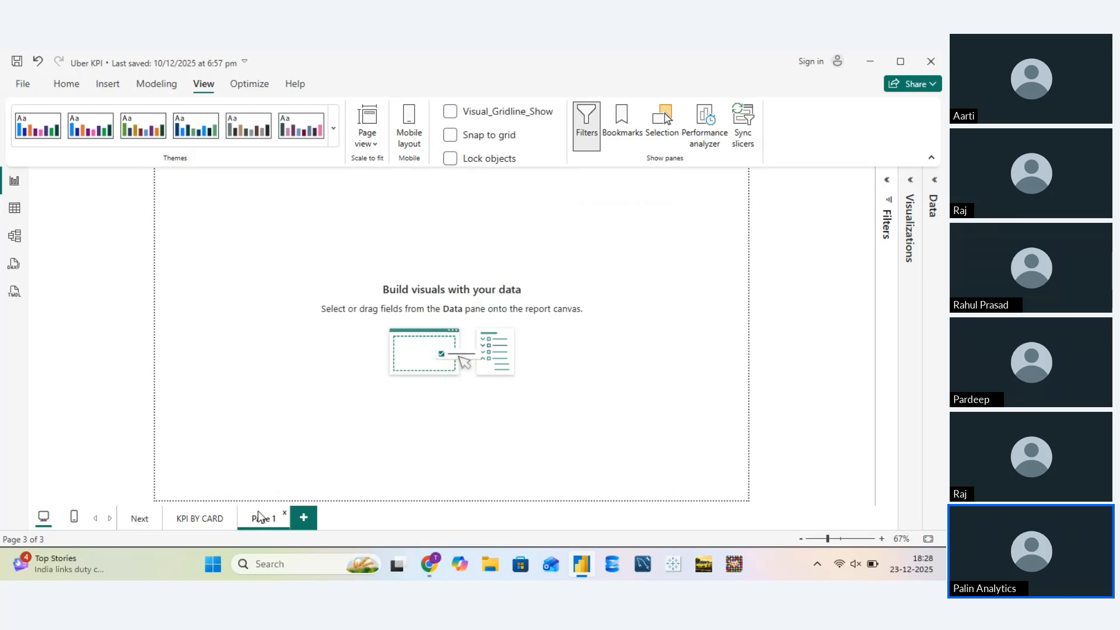
{"action": "double_click", "coordinate": [258, 513]}
{"action": "type", "text": "DA"}
{"action": "key", "text": "Return"}
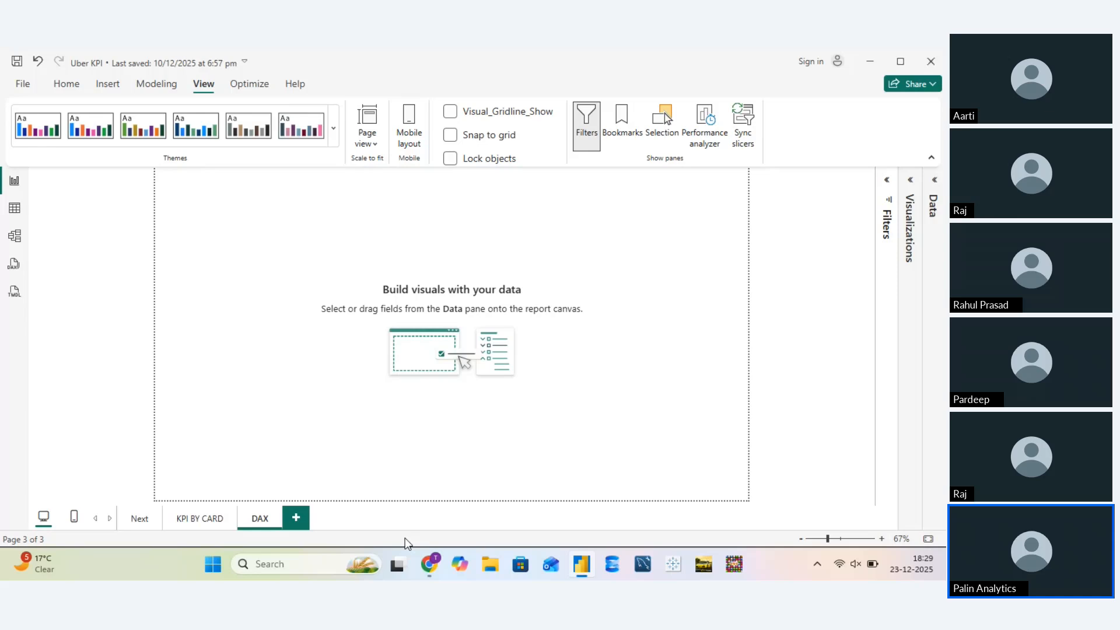
Examine the columns of the ncr_ride_bookings data in Table view, especially the rows of Booking Value
{"action": "left_click", "coordinate": [16, 211]}
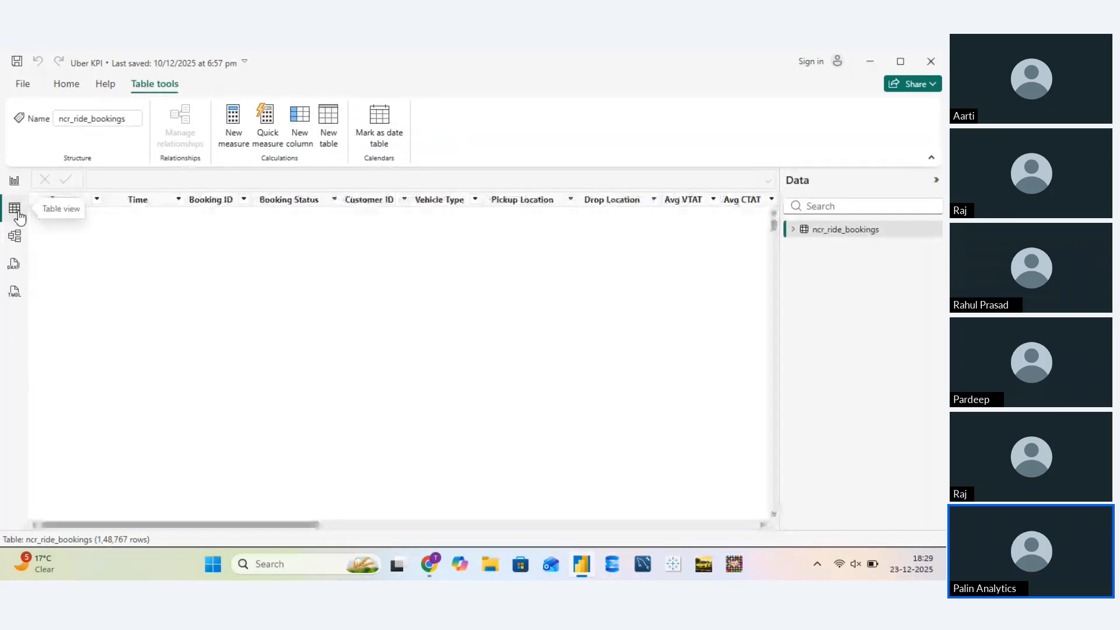
{"action": "scroll", "coordinate": [432, 273], "scroll_direction": "right", "scroll_amount": 5}
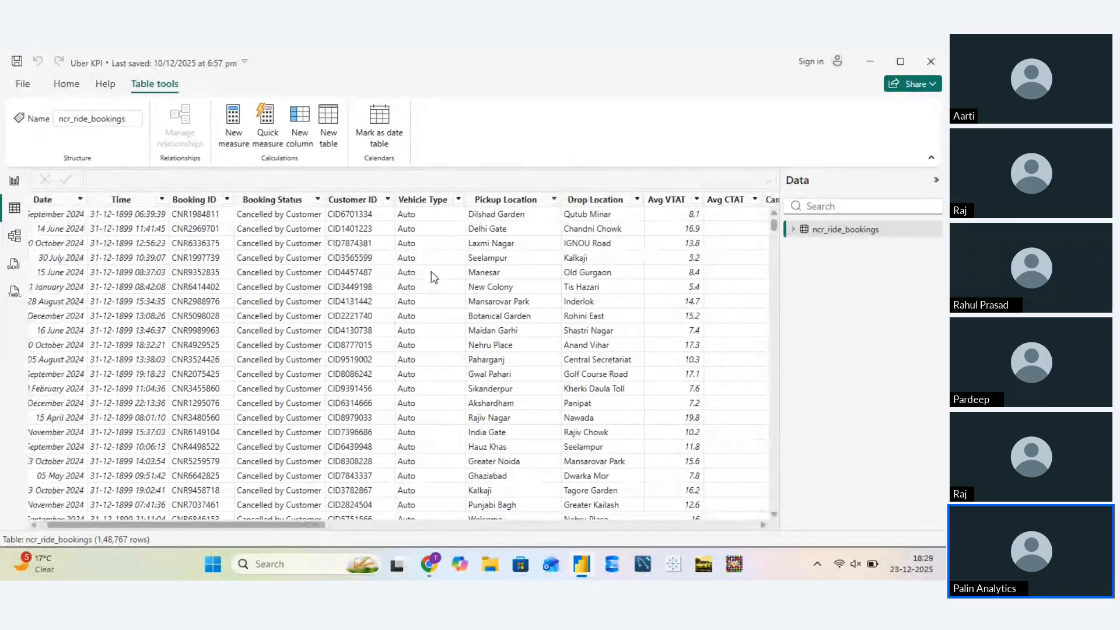
{"action": "scroll", "coordinate": [431, 272], "scroll_direction": "right", "scroll_amount": 10}
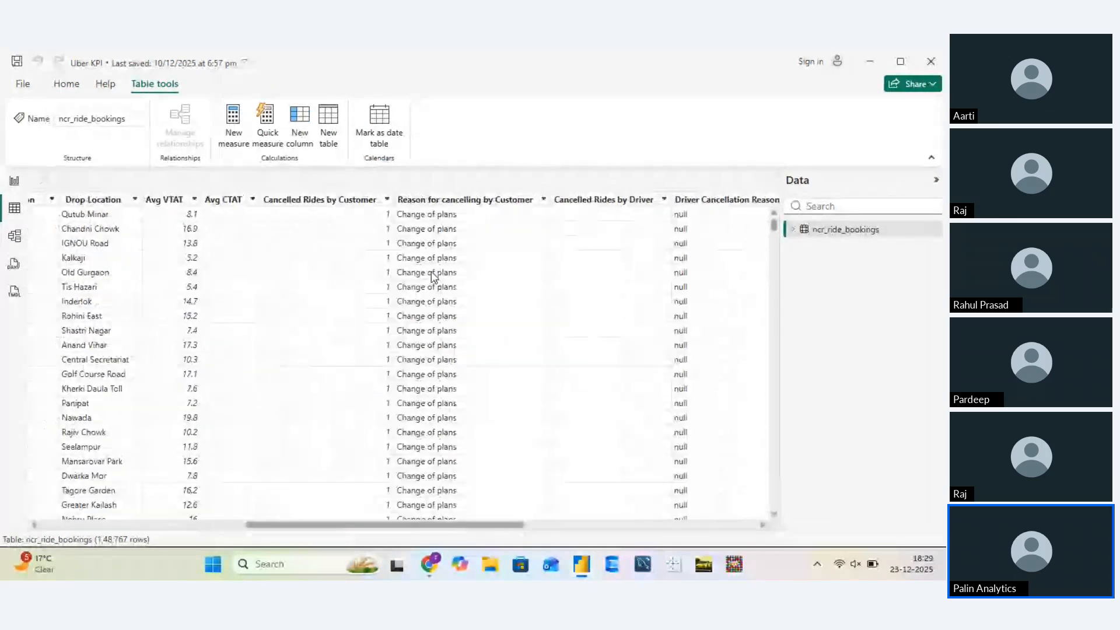
{"action": "scroll", "coordinate": [432, 272], "scroll_direction": "right", "scroll_amount": 2}
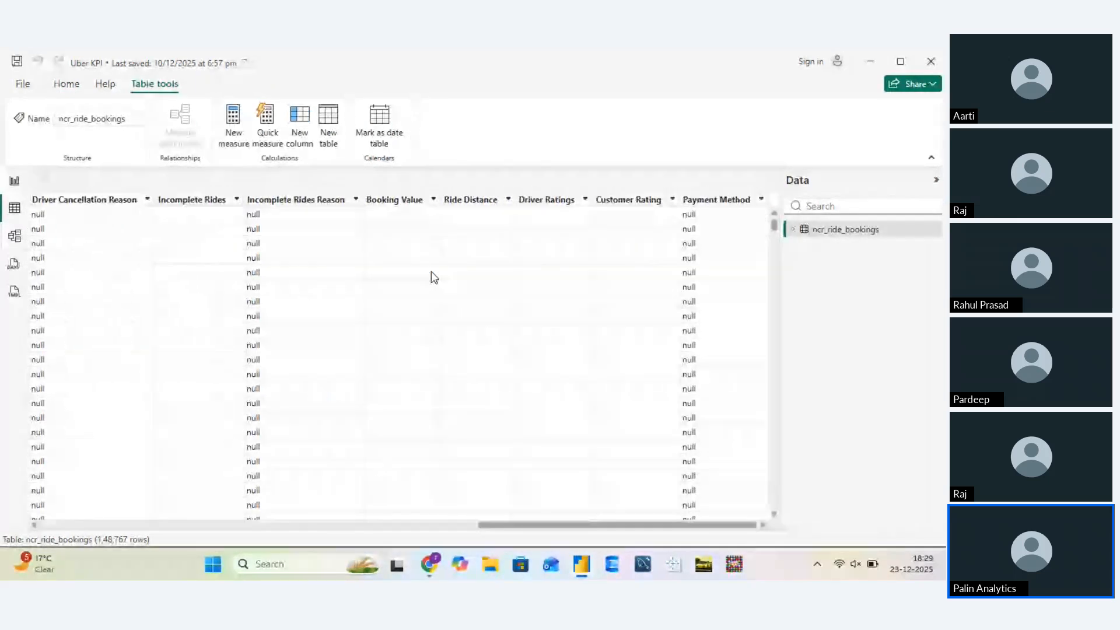
{"action": "scroll", "coordinate": [432, 272], "scroll_direction": "left", "scroll_amount": 1}
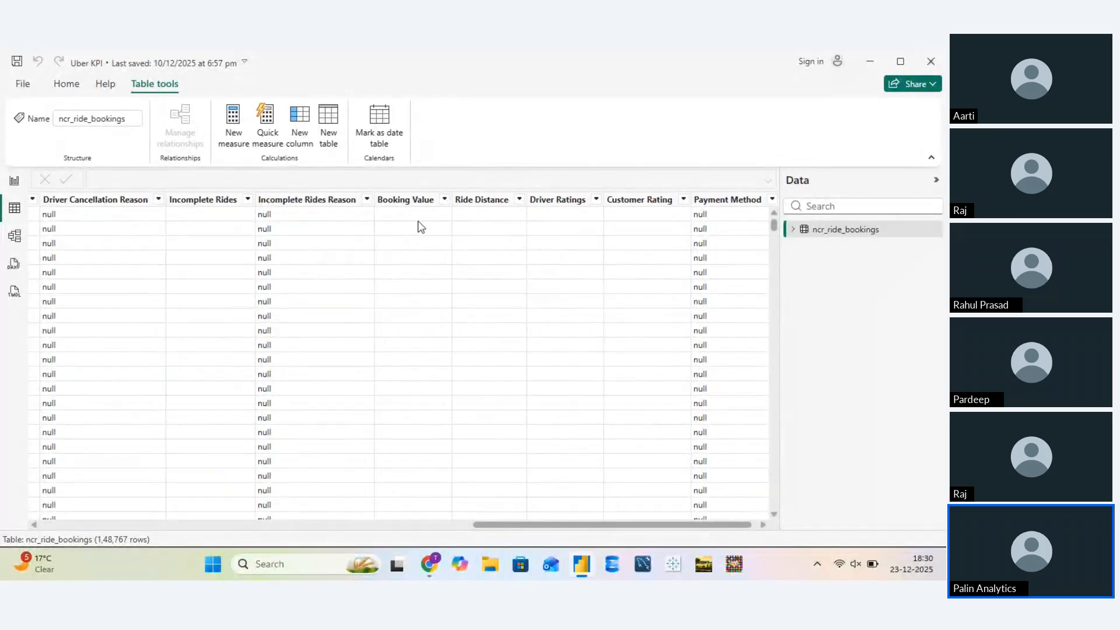
{"action": "left_click", "coordinate": [418, 201]}
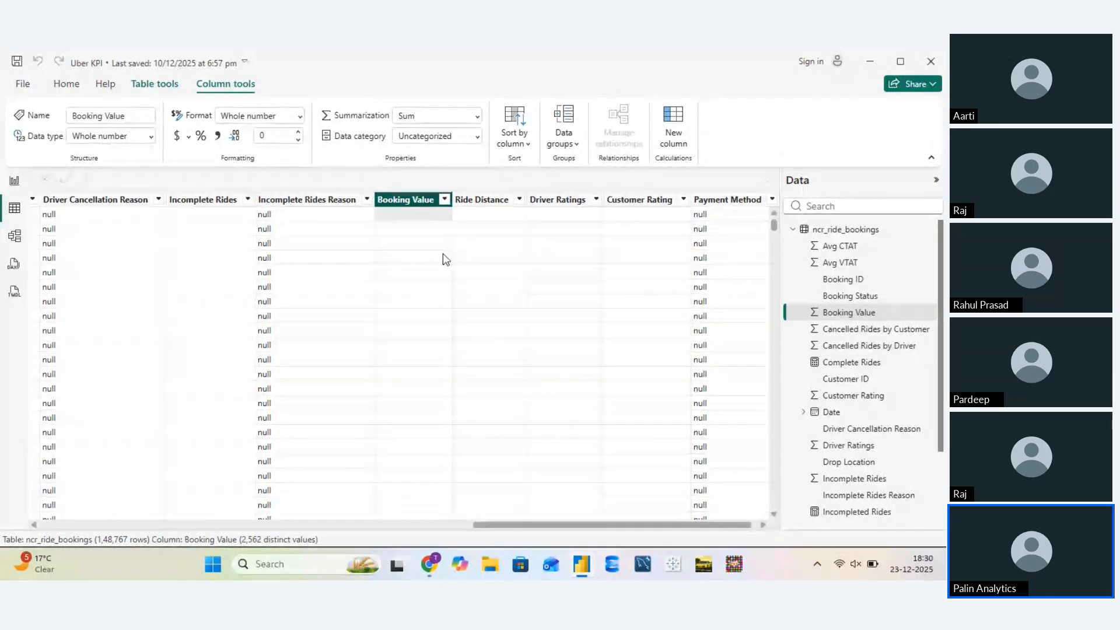
{"action": "scroll", "coordinate": [423, 330], "scroll_direction": "down", "scroll_amount": 20}
{"action": "scroll", "coordinate": [424, 332], "scroll_direction": "down", "scroll_amount": 20}
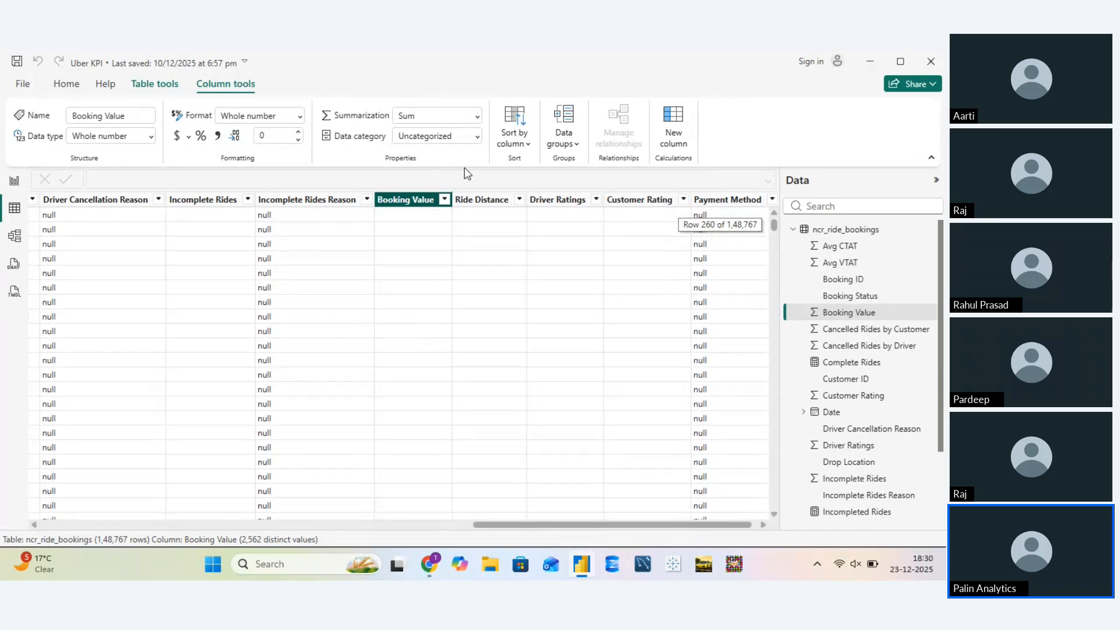
Filter the blank values out of the Booking Value column, then clear that filter
{"action": "left_click", "coordinate": [445, 200]}
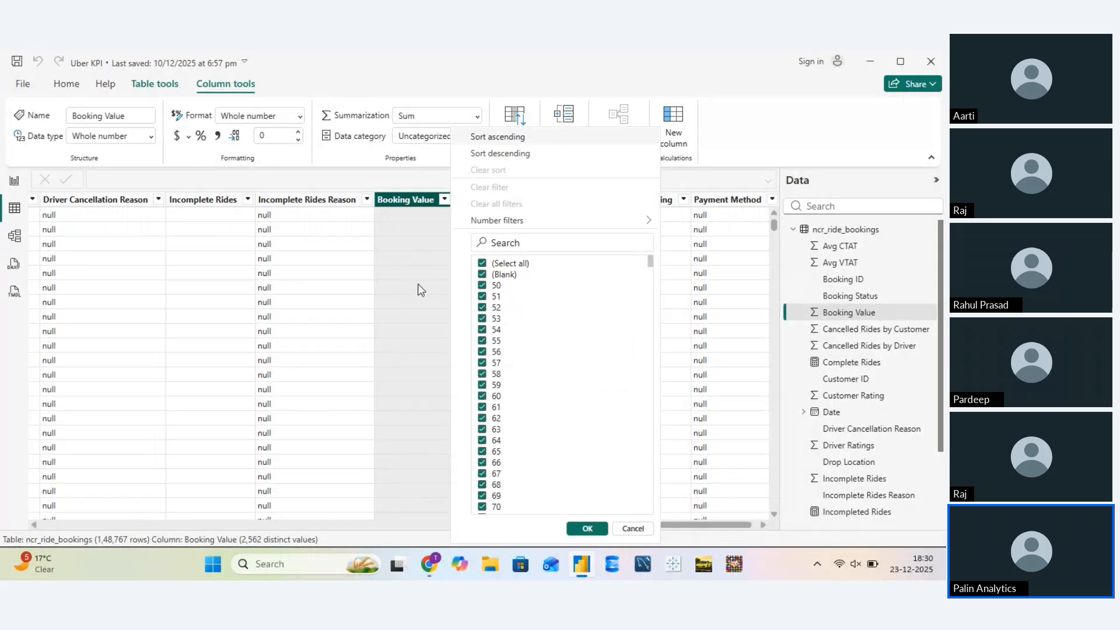
{"action": "left_click", "coordinate": [482, 274]}
{"action": "left_click", "coordinate": [588, 529]}
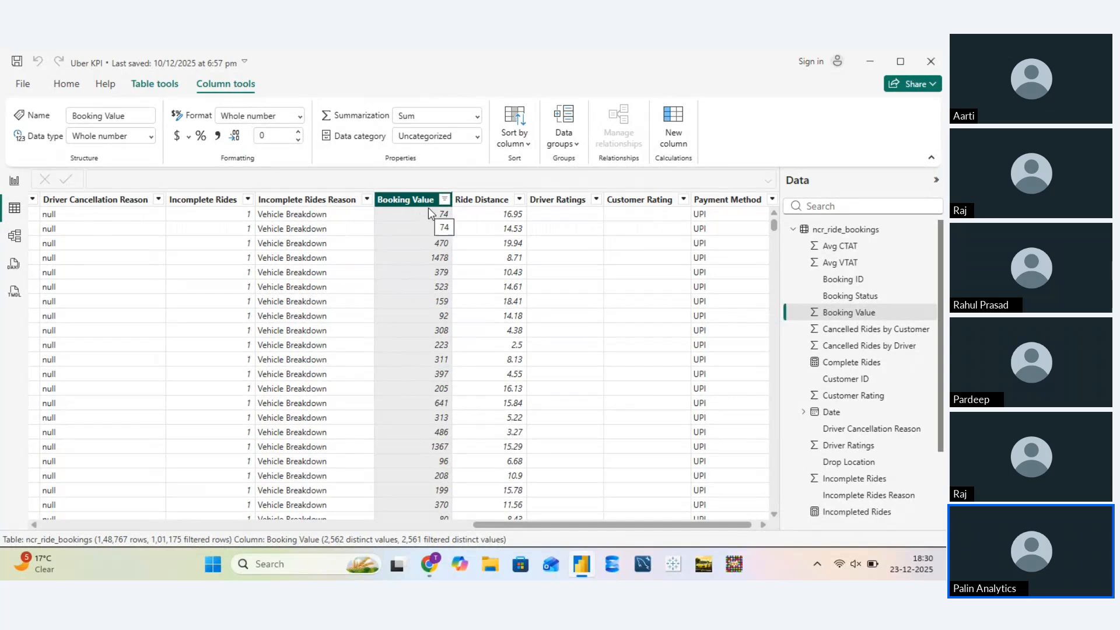
{"action": "left_click", "coordinate": [444, 200]}
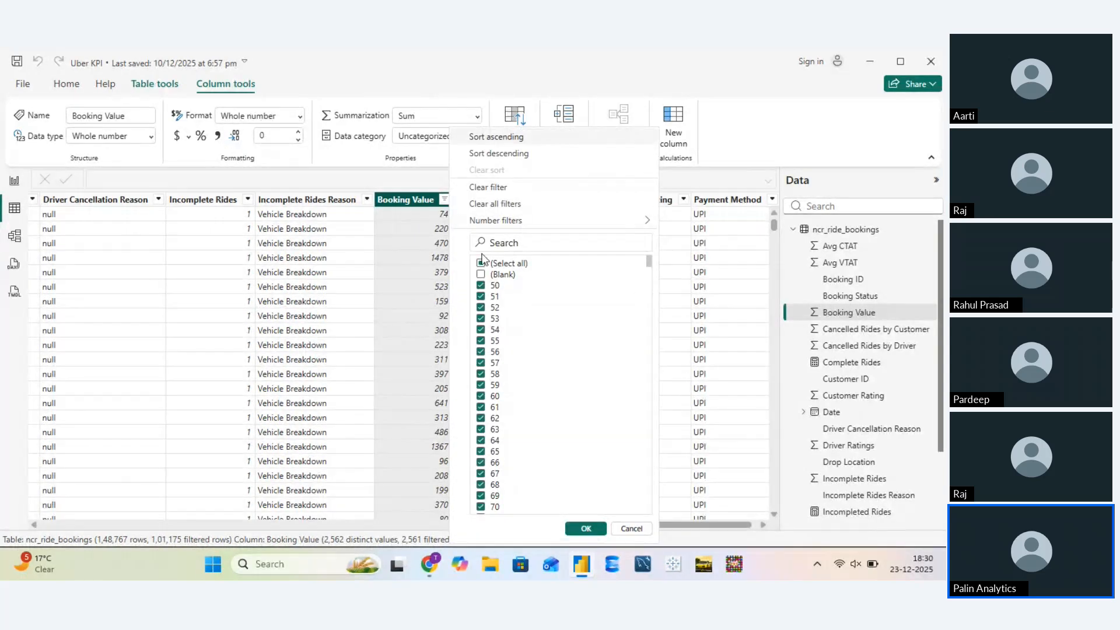
{"action": "left_click", "coordinate": [490, 191]}
{"action": "scroll", "coordinate": [305, 270], "scroll_direction": "left", "scroll_amount": 6}
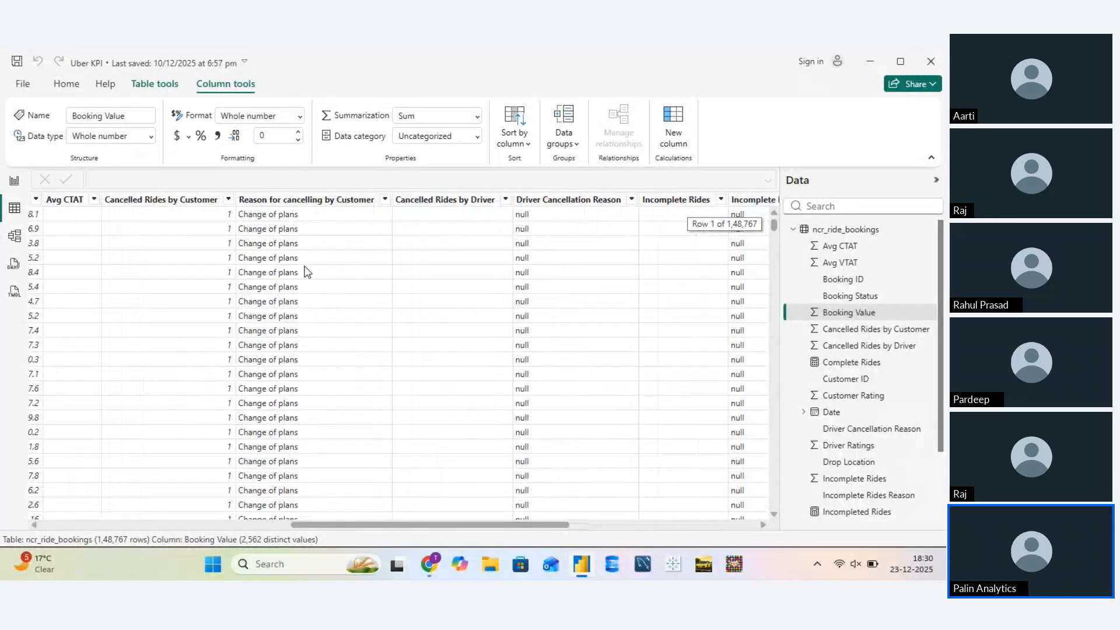
{"action": "scroll", "coordinate": [305, 270], "scroll_direction": "left", "scroll_amount": 5}
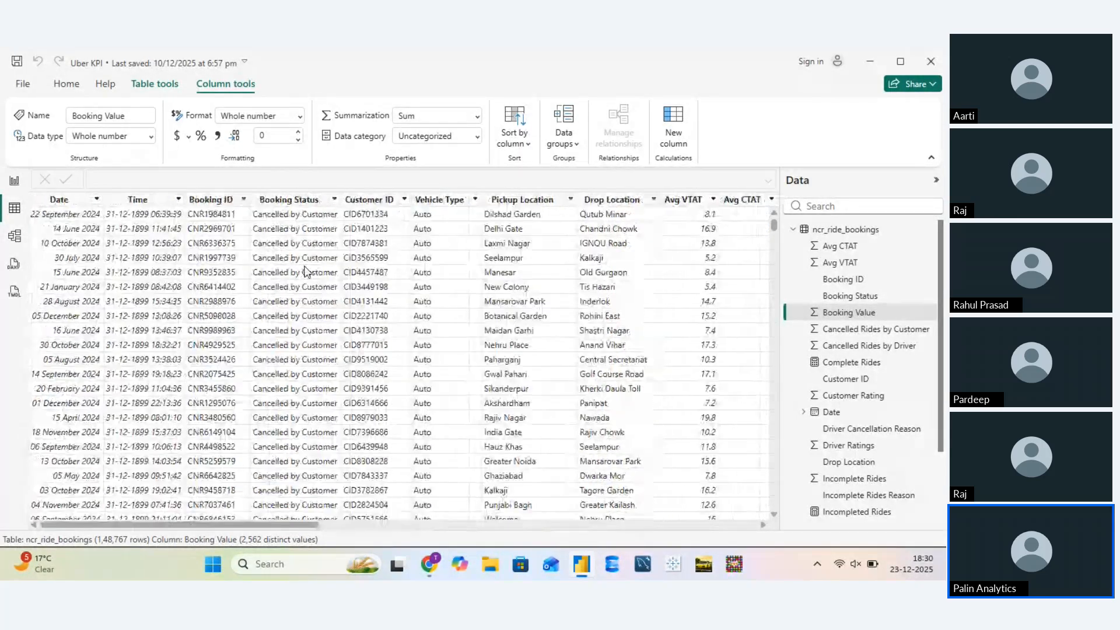
Insert an empty card visual on the DAX report page, move it below the page's upper-left corner and resize it
{"action": "left_click", "coordinate": [15, 182]}
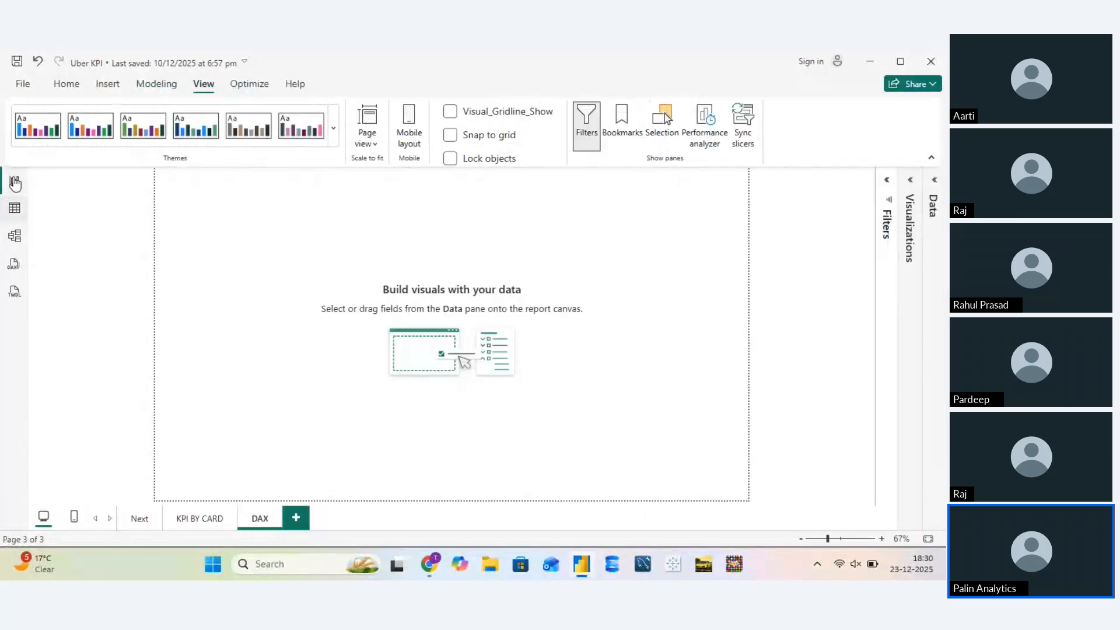
{"action": "left_click", "coordinate": [909, 180]}
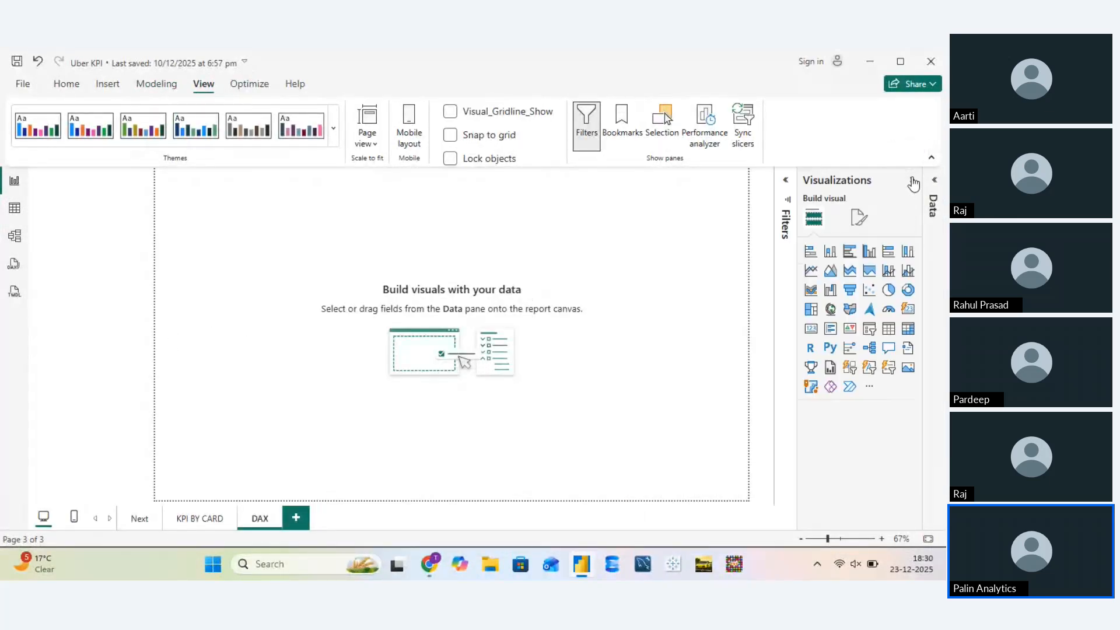
{"action": "left_click", "coordinate": [908, 309]}
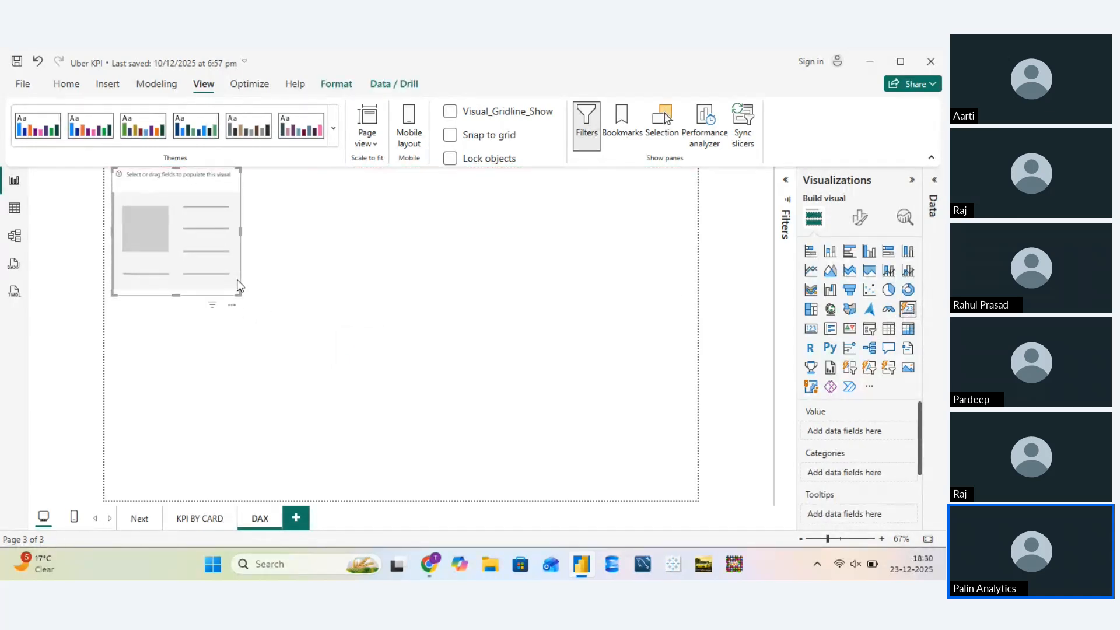
{"action": "left_click_drag", "start_coordinate": [239, 294], "coordinate": [257, 325]}
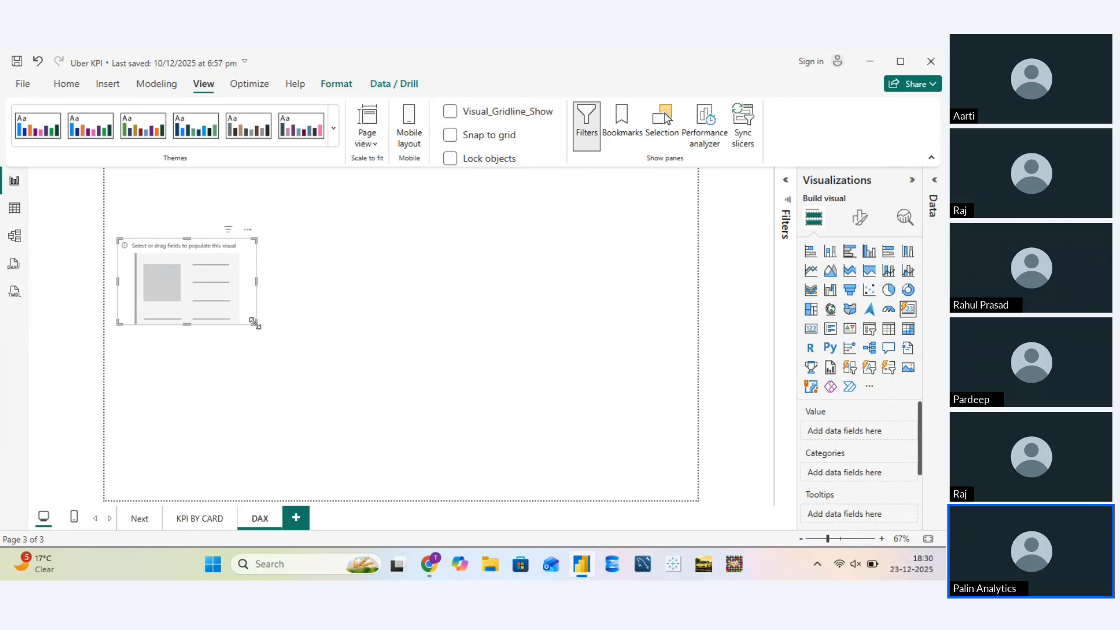
Show the count of Booking Status from ncr_ride_bookings in the empty card and shrink the card slightly
{"action": "left_click", "coordinate": [934, 186]}
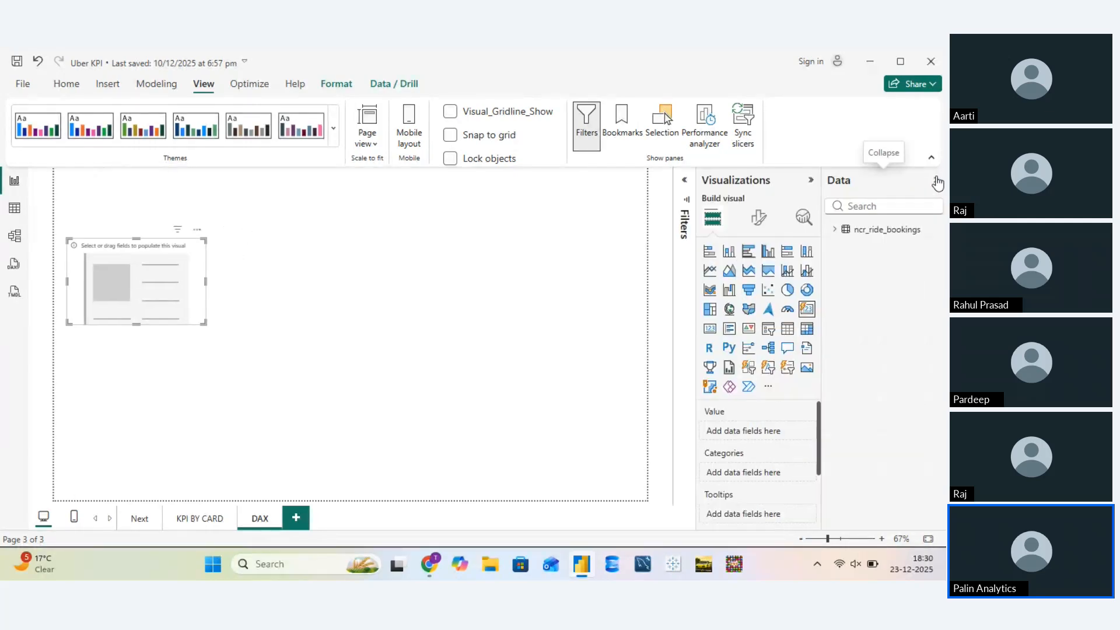
{"action": "left_click", "coordinate": [855, 231]}
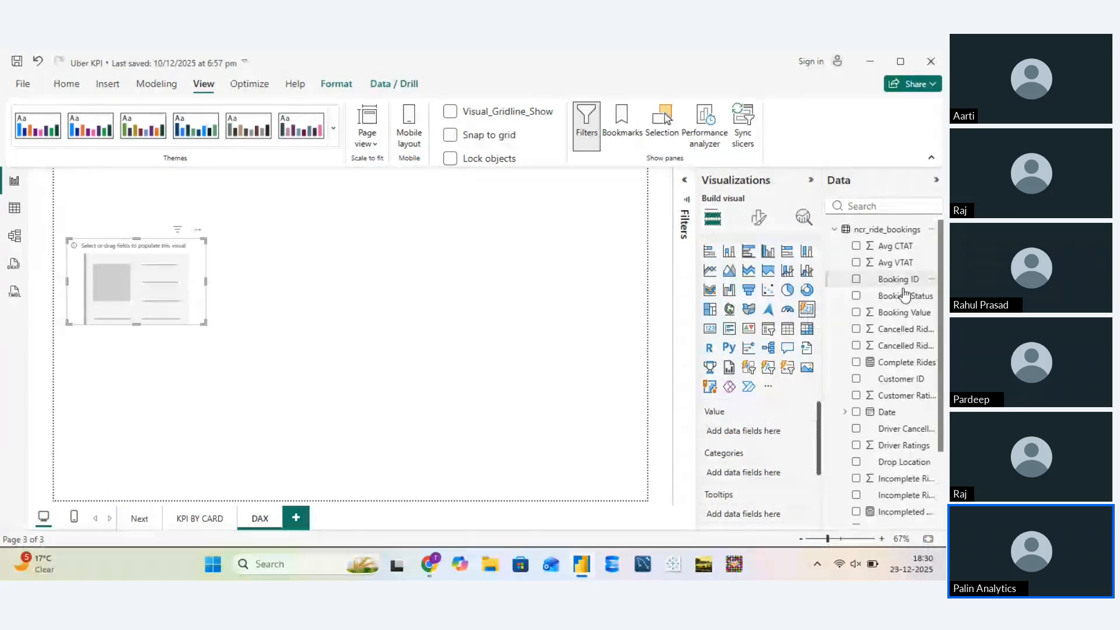
{"action": "left_click_drag", "start_coordinate": [904, 296], "coordinate": [761, 432]}
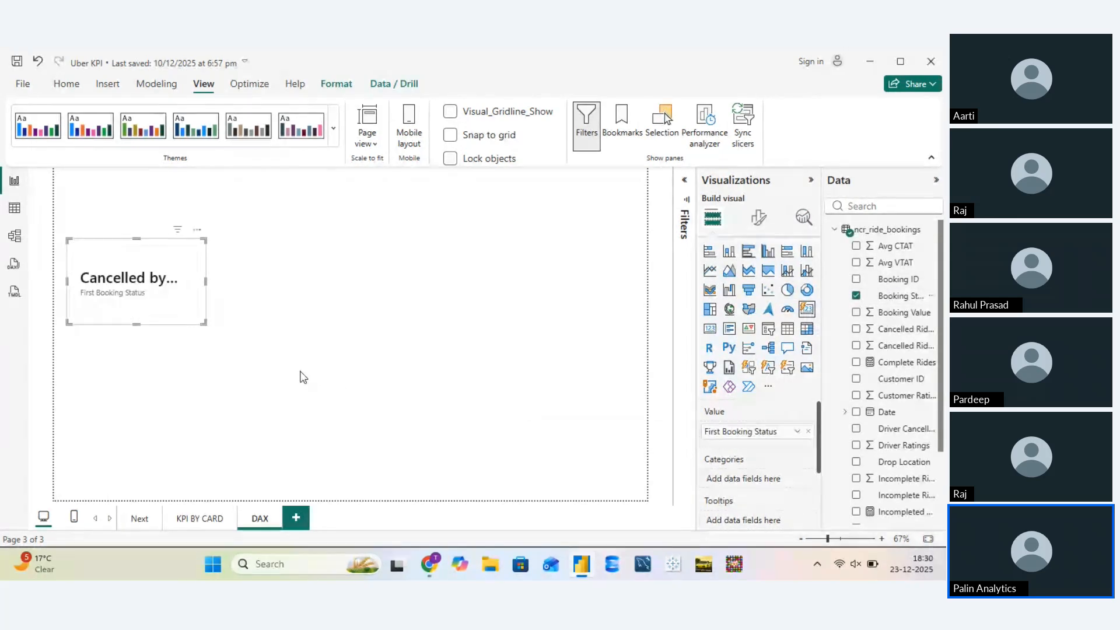
{"action": "left_click", "coordinate": [795, 433]}
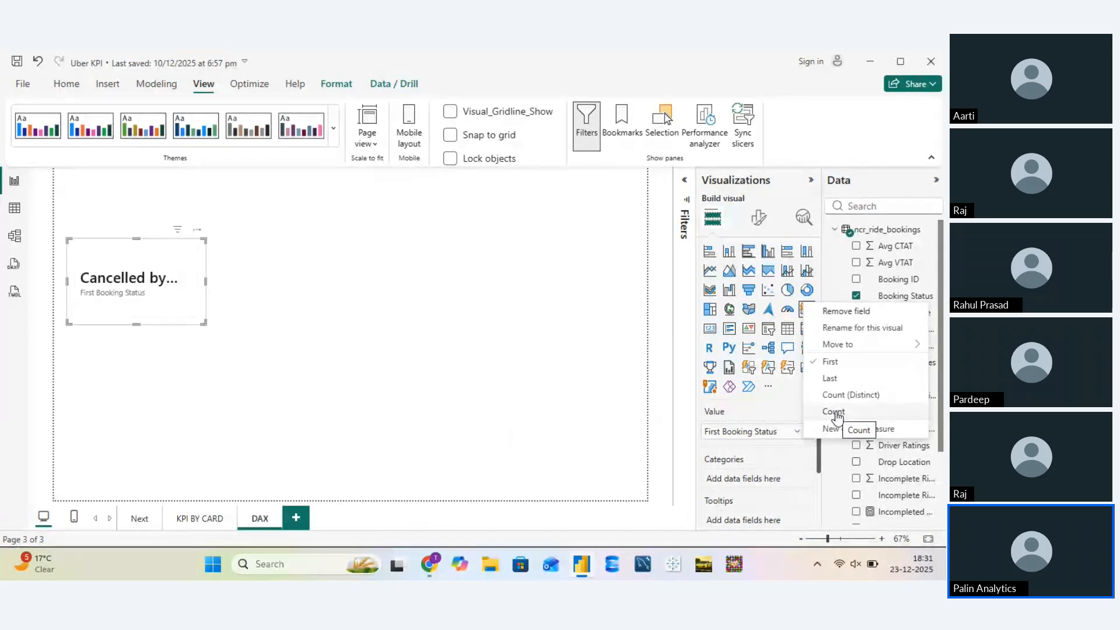
{"action": "left_click", "coordinate": [835, 412]}
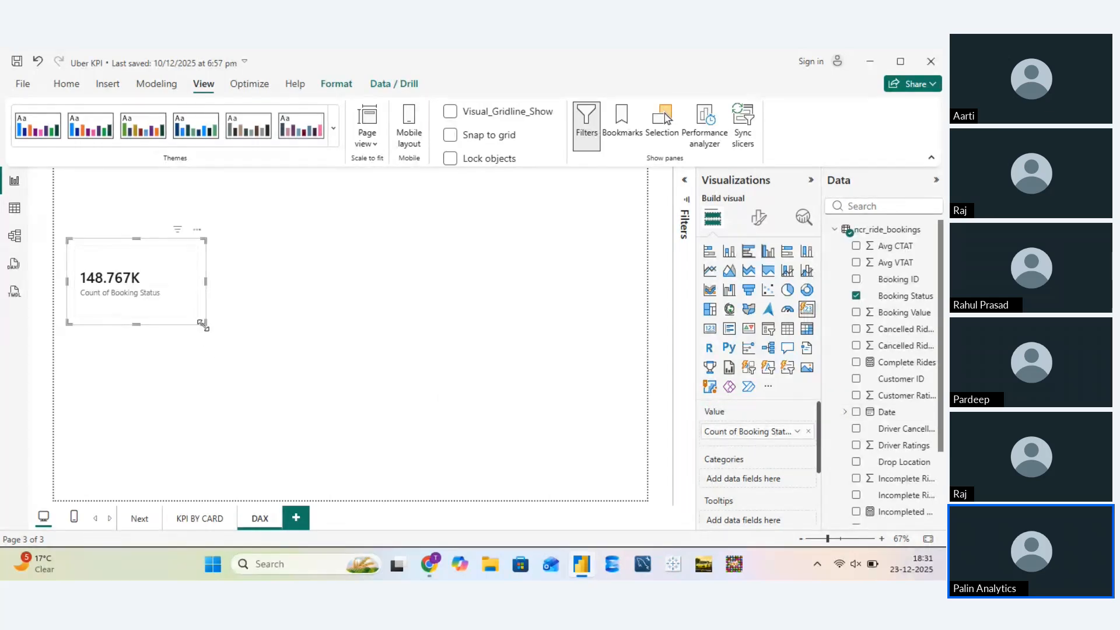
{"action": "left_click_drag", "start_coordinate": [201, 322], "coordinate": [173, 317]}
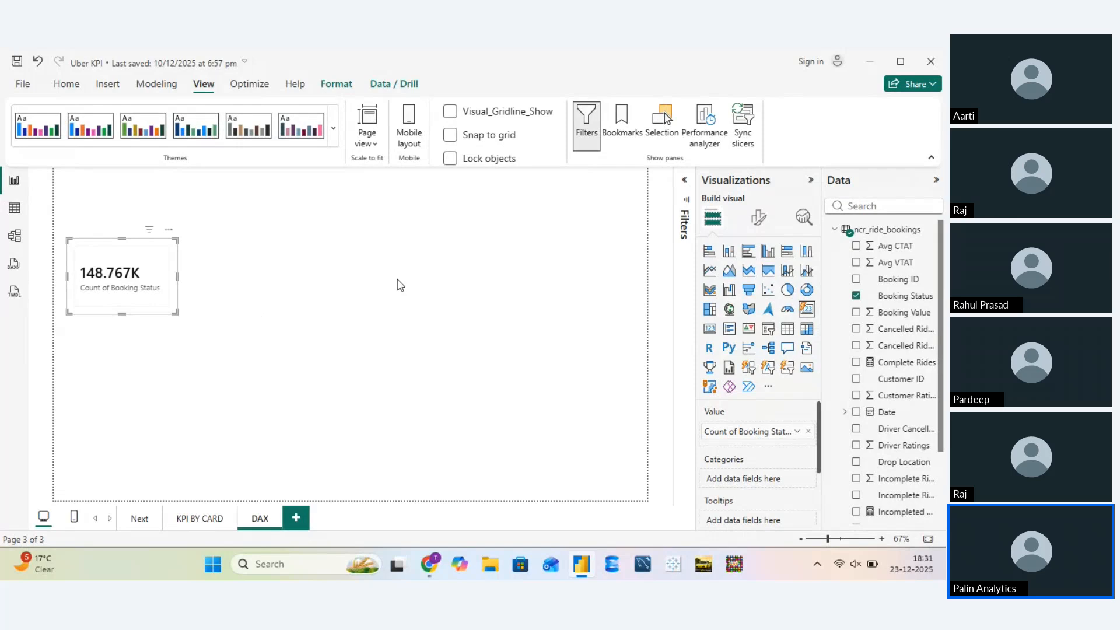
Rename the DAX report page to Agg. DAX and move the Booking Status card up into the page's upper-left corner
{"action": "left_click", "coordinate": [67, 85]}
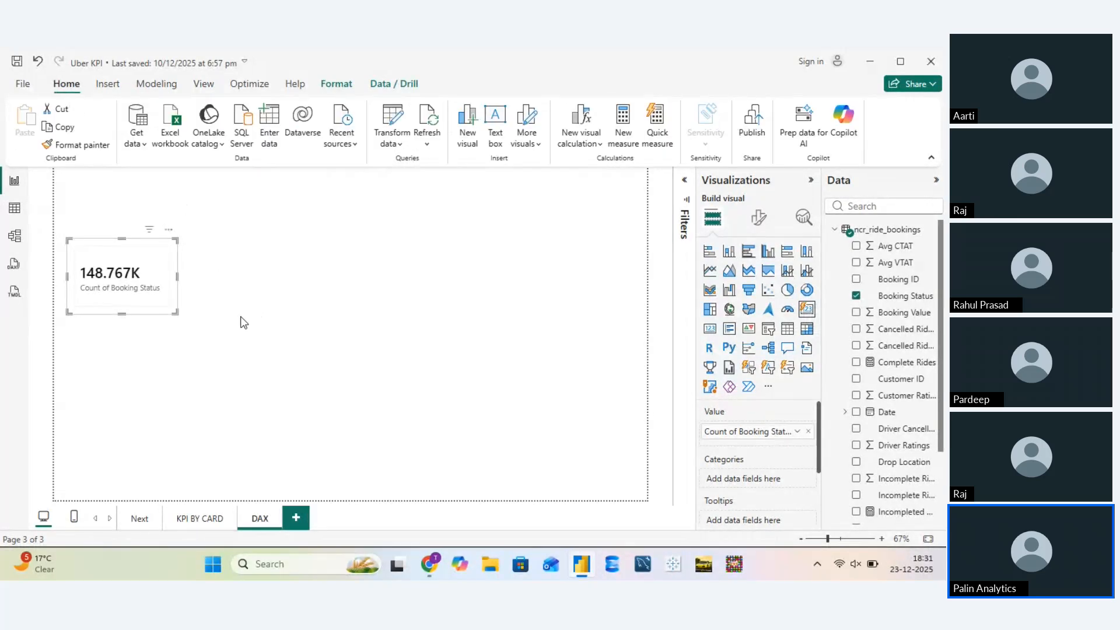
{"action": "double_click", "coordinate": [258, 523]}
{"action": "type", "text": "Agg"}
{"action": "type", "text": "r"}
{"action": "type", "text": "."}
{"action": "type", "text": " DAX"}
{"action": "left_click", "coordinate": [241, 420]}
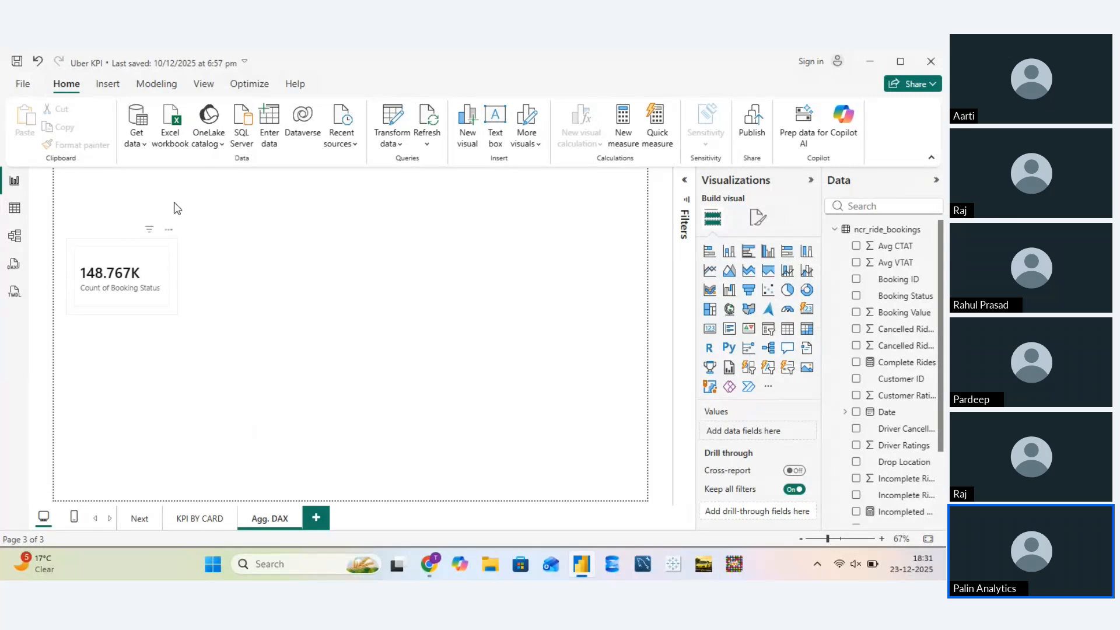
{"action": "left_click_drag", "start_coordinate": [163, 273], "coordinate": [173, 214]}
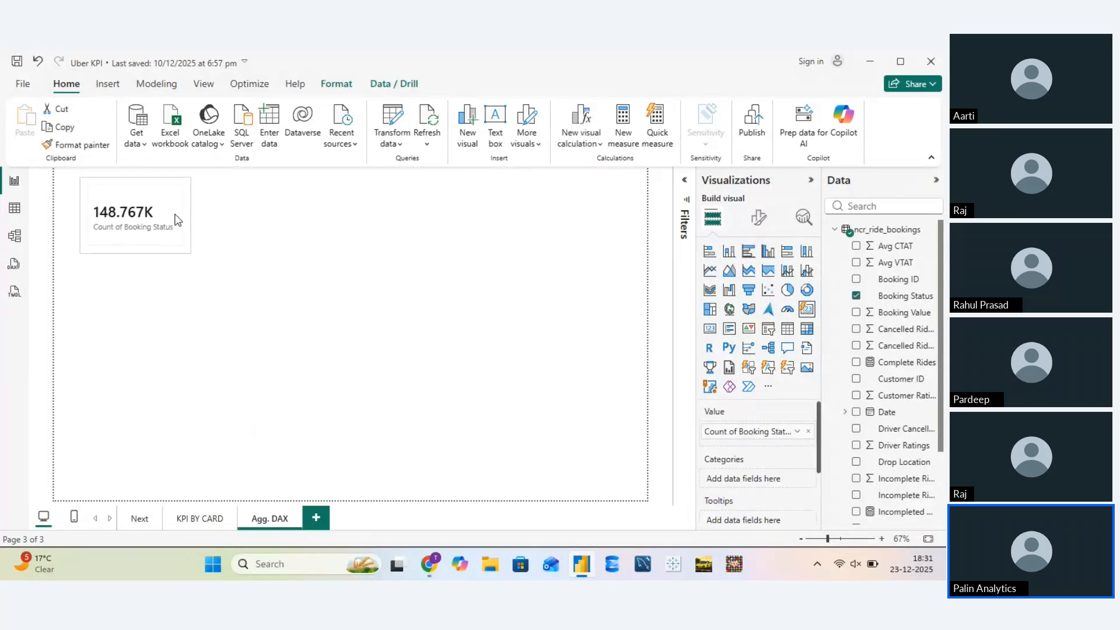
{"action": "left_click", "coordinate": [251, 250]}
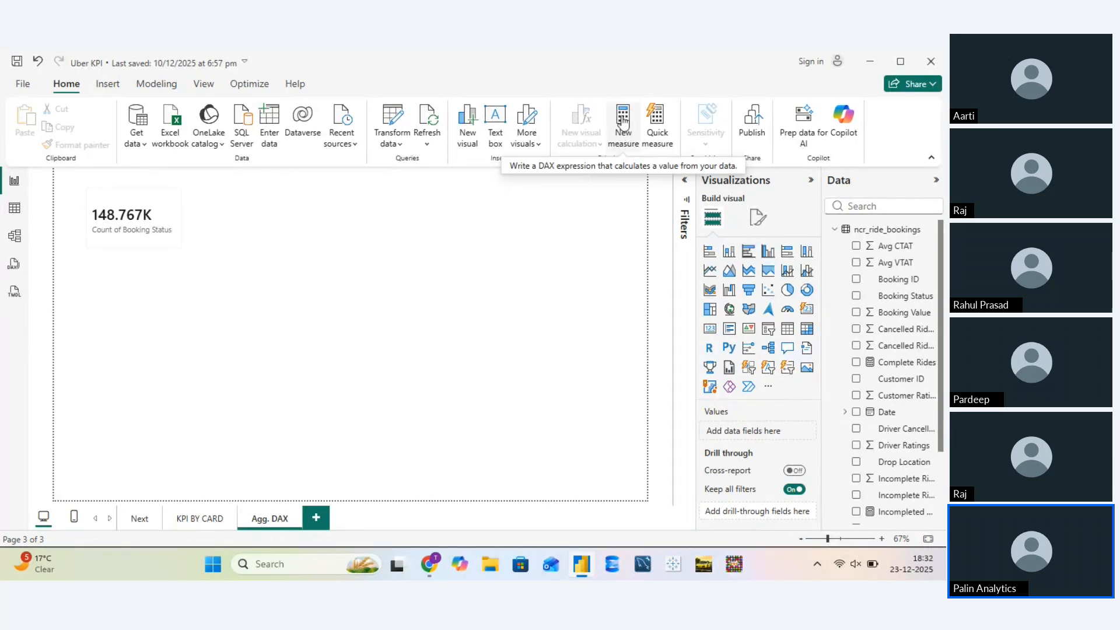
Start a new measure named Total Row Count By using DAX and begin its formula with count
{"action": "left_click", "coordinate": [623, 138]}
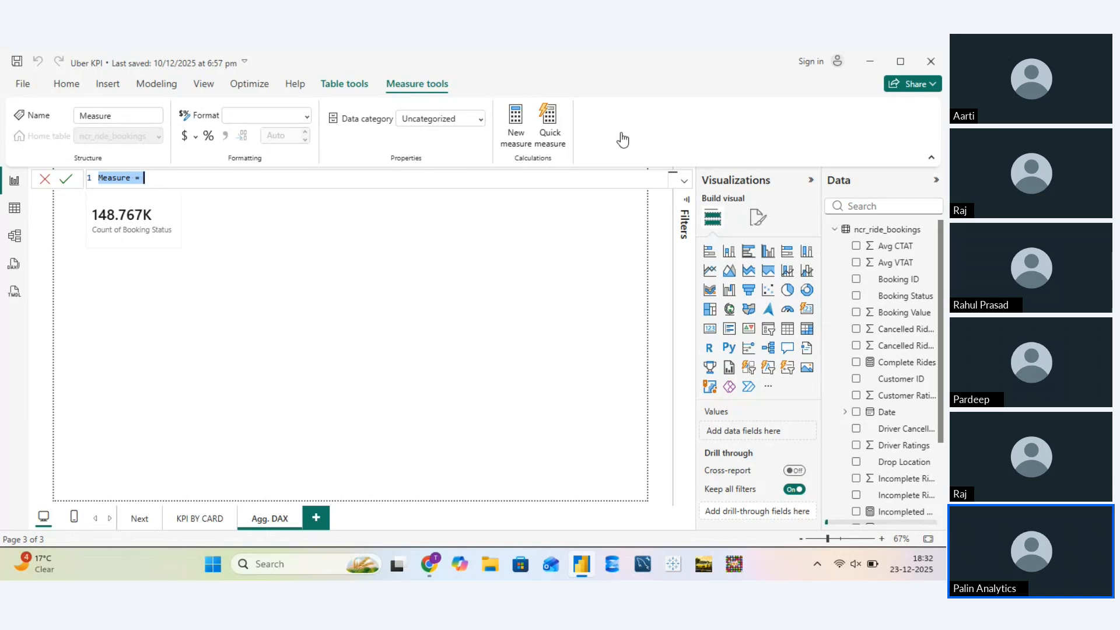
{"action": "type", "text": "Total Row Count B"}
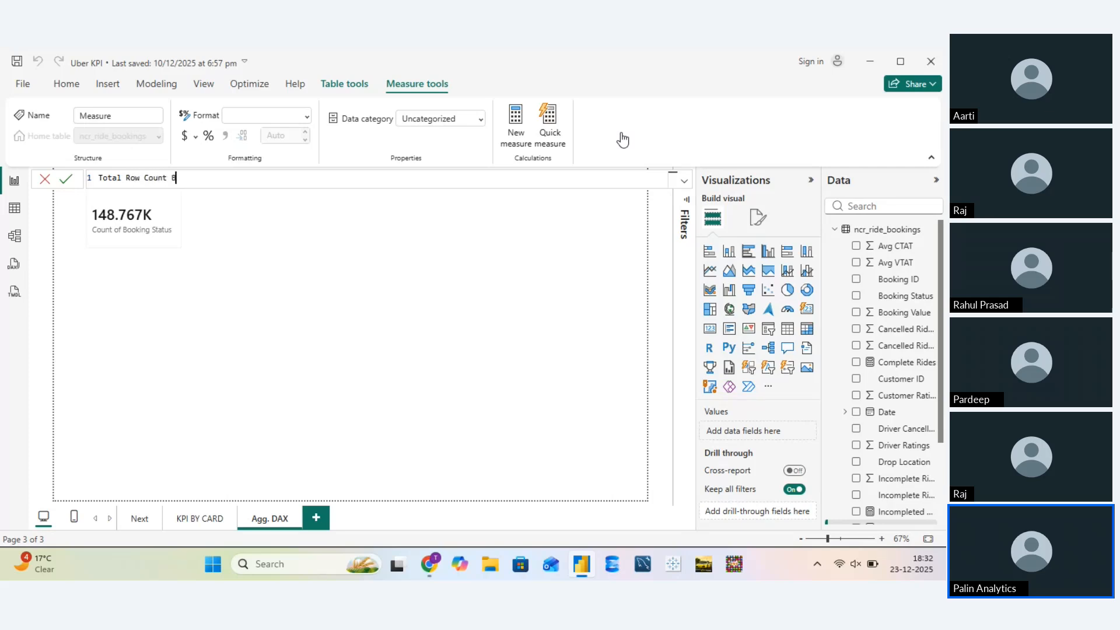
{"action": "type", "text": "y using DAX ="}
{"action": "type", "text": "count"}
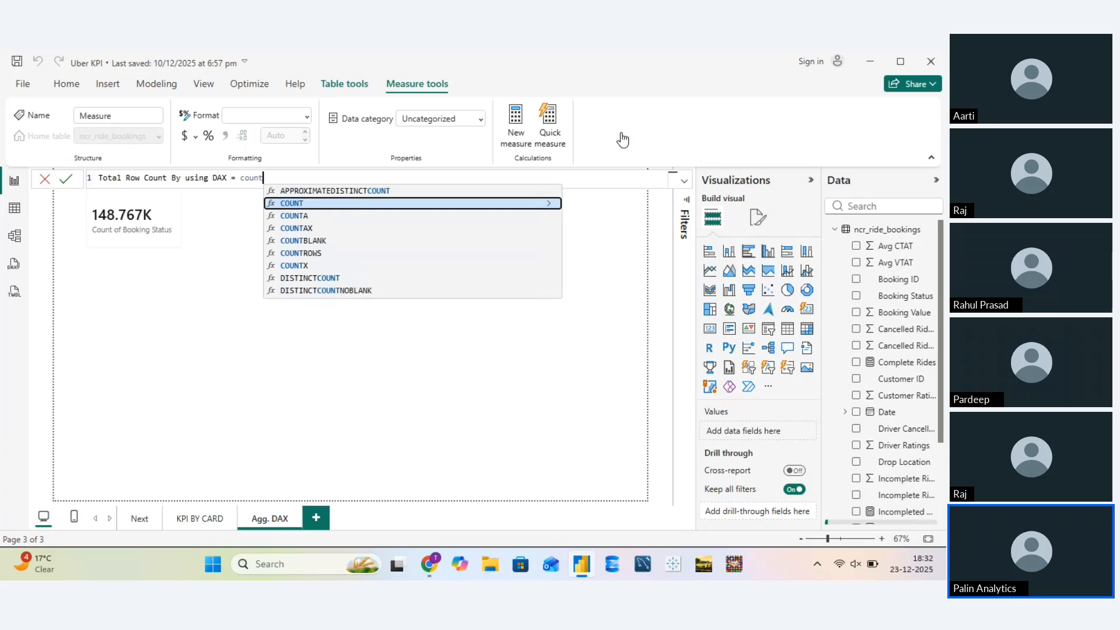
Look through the suggested count functions and read the descriptions of COUNT and COUNTA
{"action": "key", "text": "Down"}
{"action": "key", "text": "Down"}
{"action": "key", "text": "Down"}
{"action": "key", "text": "Down"}
{"action": "key", "text": "Down"}
{"action": "key", "text": "Down"}
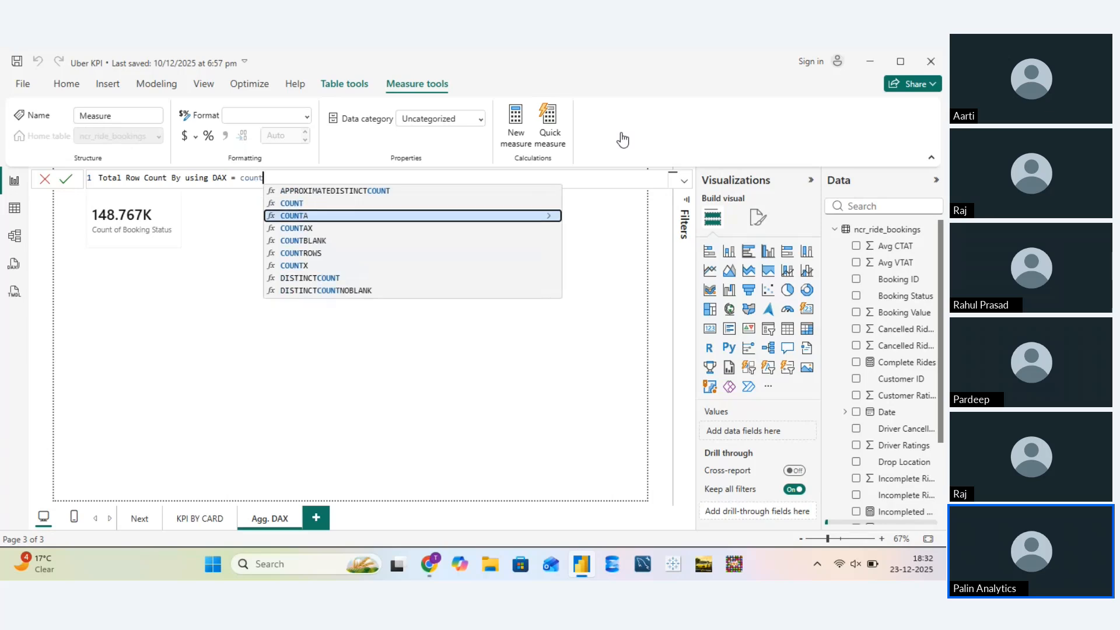
{"action": "key", "text": "Up"}
{"action": "key", "text": "Up"}
{"action": "key", "text": "Up"}
{"action": "key", "text": "Up"}
{"action": "key", "text": "Up"}
{"action": "key", "text": "Up"}
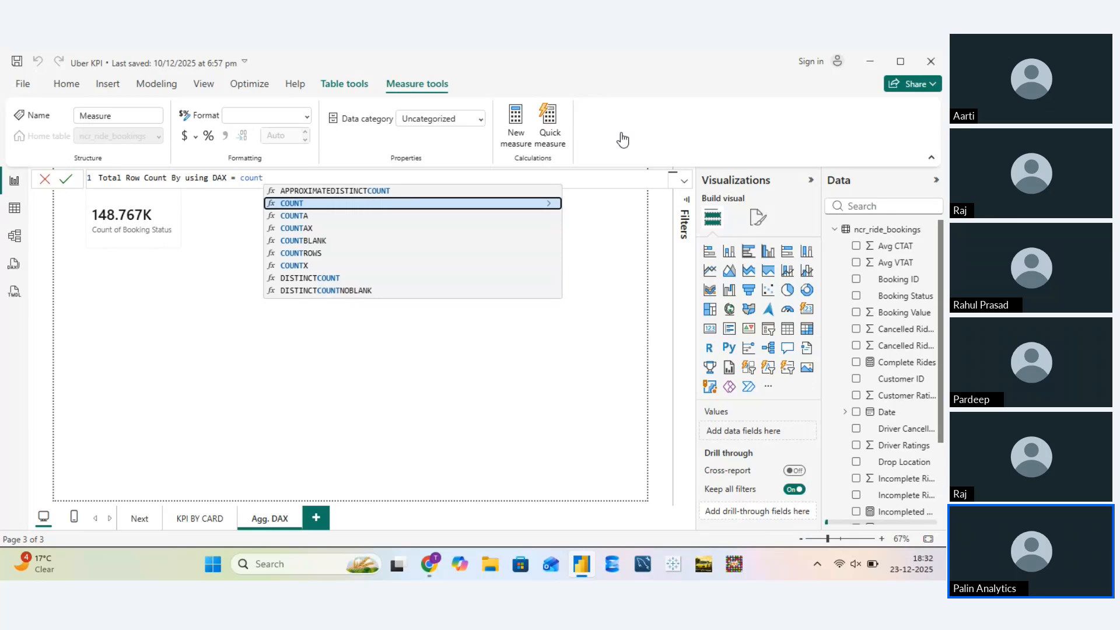
{"action": "left_click", "coordinate": [550, 204]}
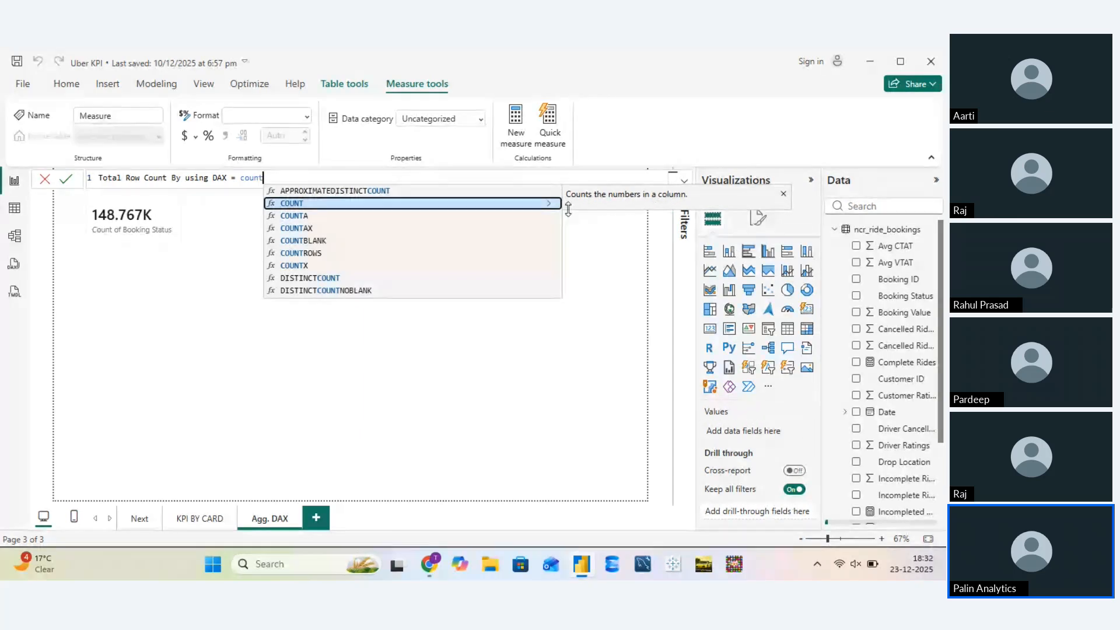
{"action": "key", "text": "Down"}
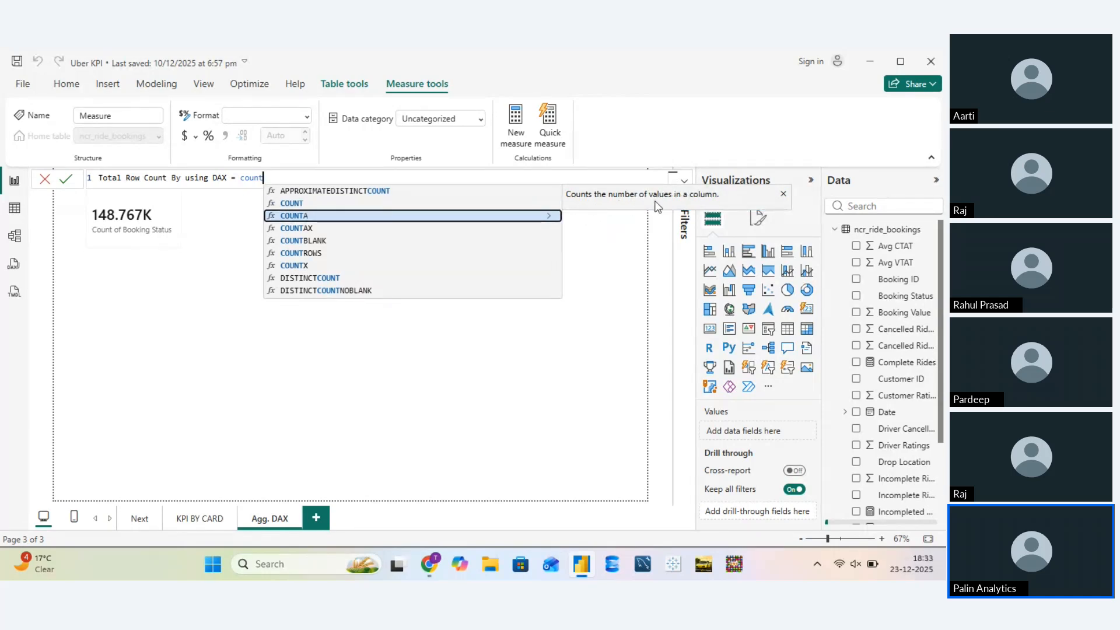
{"action": "key", "text": "Up"}
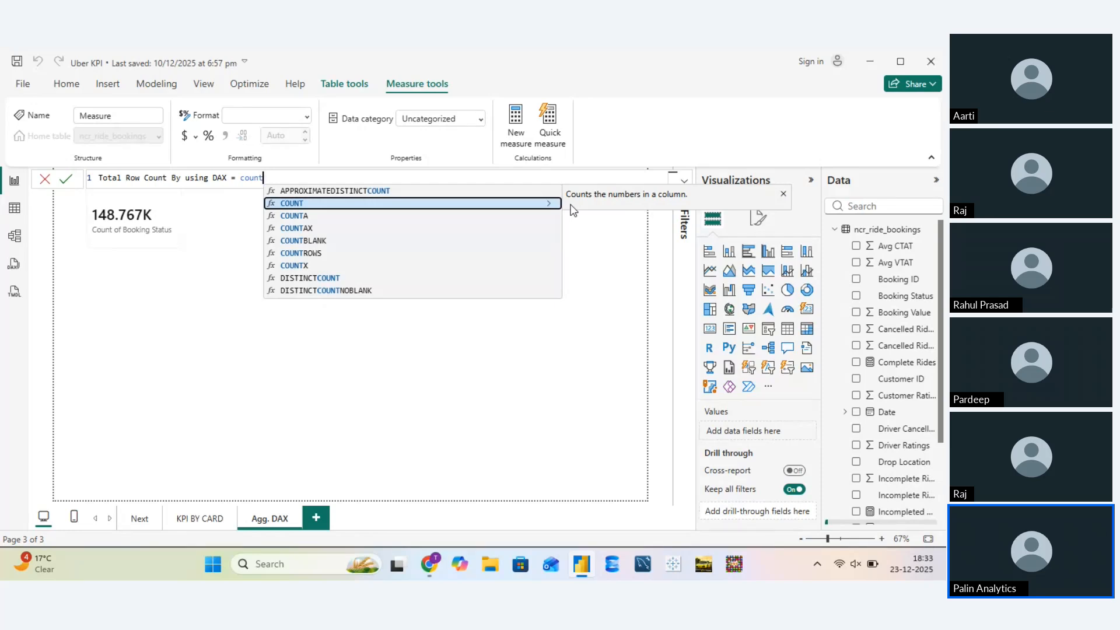
Complete the measure's formula as COUNT(ncr_ride_bookings[Booking Value]) and commit it
{"action": "key", "text": "Tab"}
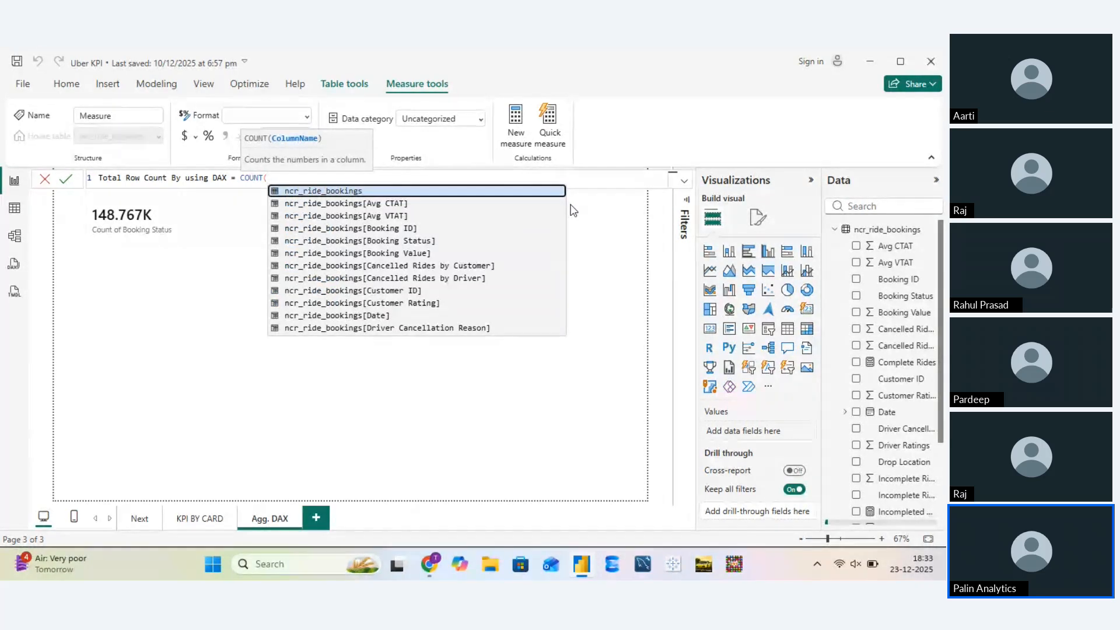
{"action": "key", "text": "Down"}
{"action": "key", "text": "Down"}
{"action": "key", "text": "Down"}
{"action": "key", "text": "Down"}
{"action": "key", "text": "Down"}
{"action": "key", "text": "Down"}
{"action": "key", "text": "Down"}
{"action": "key", "text": "Down"}
{"action": "key", "text": "Down"}
{"action": "key", "text": "Down"}
{"action": "key", "text": "Down"}
{"action": "key", "text": "Down"}
{"action": "key", "text": "Down"}
{"action": "key", "text": "Down"}
{"action": "key", "text": "Down"}
{"action": "key", "text": "Down"}
{"action": "key", "text": "Down"}
{"action": "key", "text": "Down"}
{"action": "key", "text": "Down"}
{"action": "key", "text": "Down"}
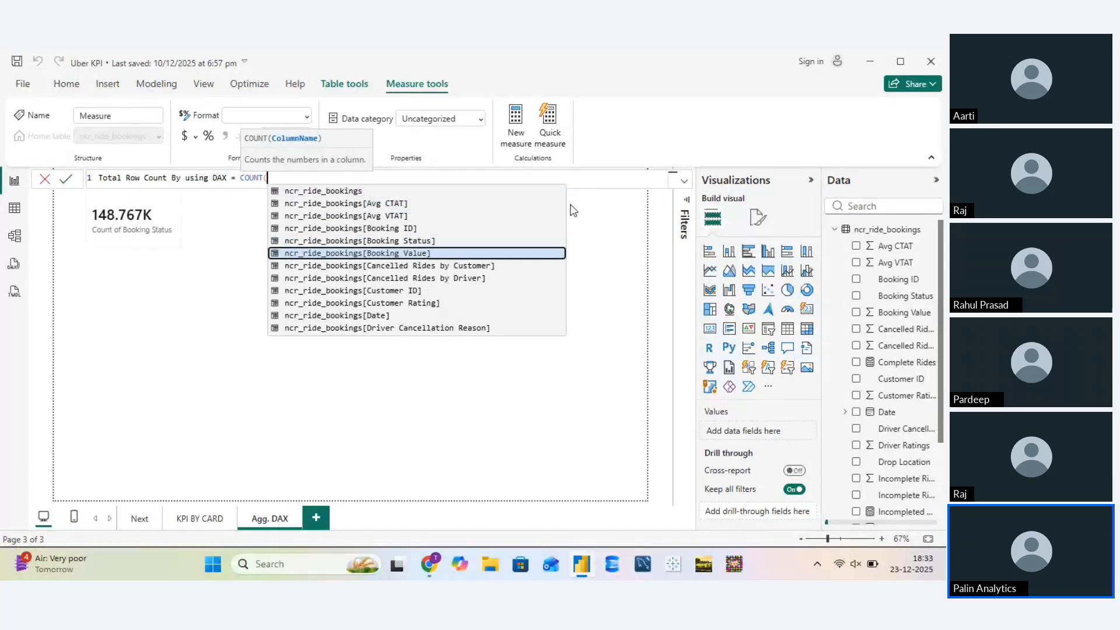
{"action": "type", "text": "bok"}
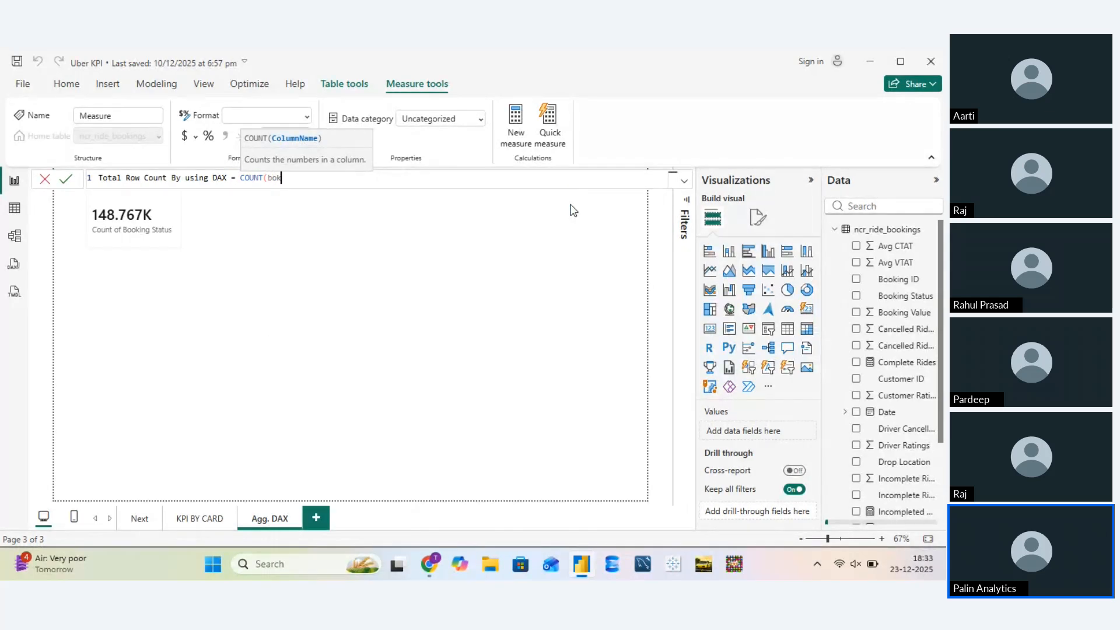
{"action": "type", "text": "in"}
{"action": "key", "text": "BackSpace"}
{"action": "key", "text": "BackSpace"}
{"action": "key", "text": "BackSpace"}
{"action": "type", "text": "o"}
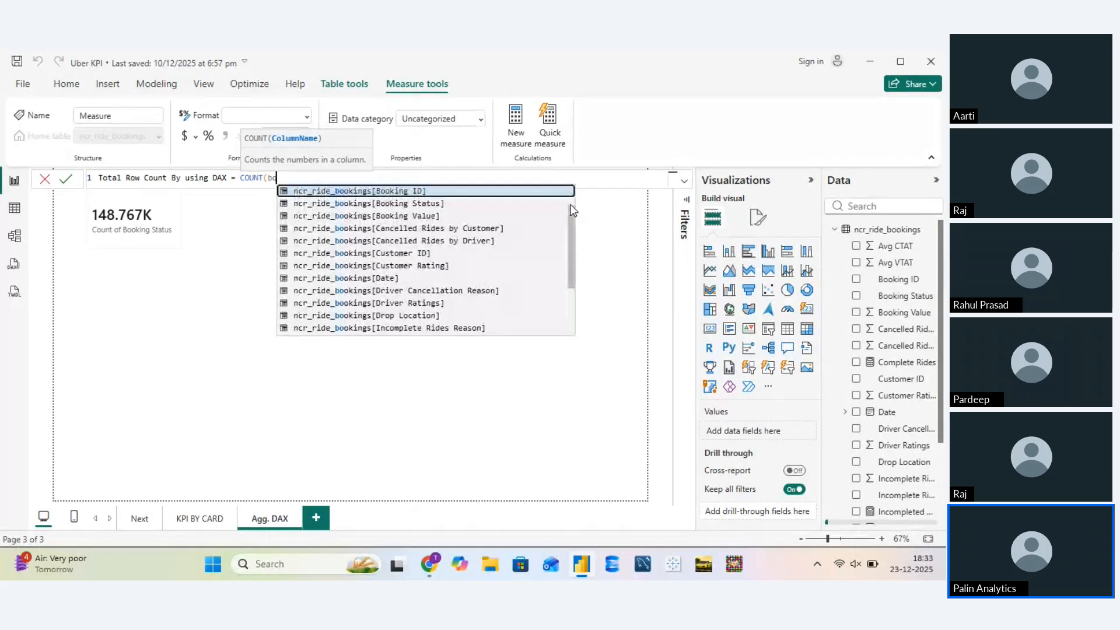
{"action": "key", "text": "Down"}
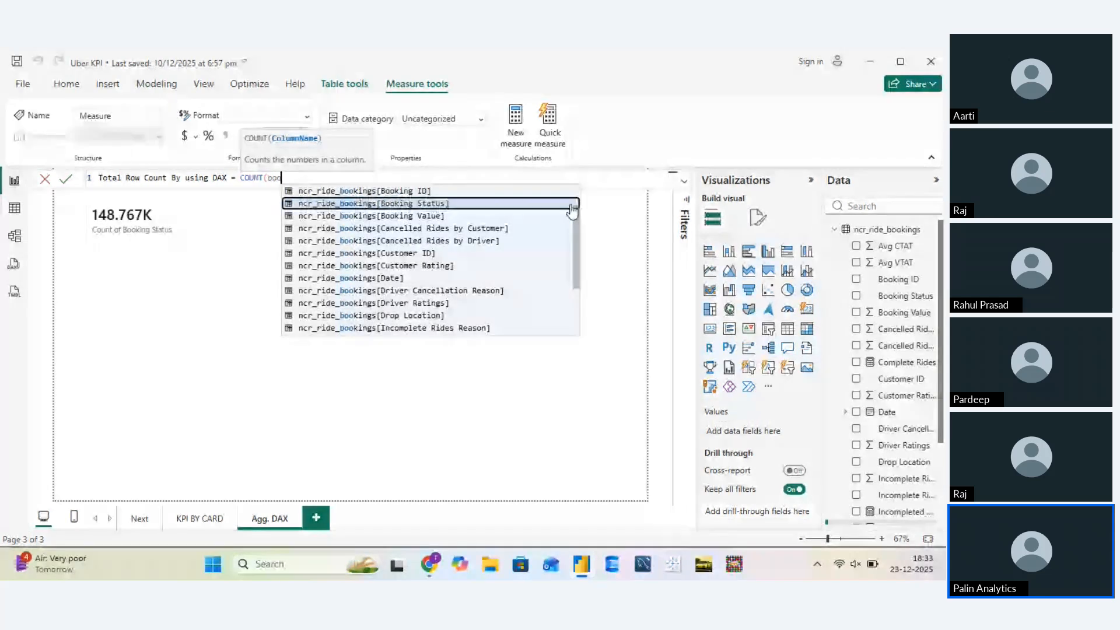
{"action": "key", "text": "Down"}
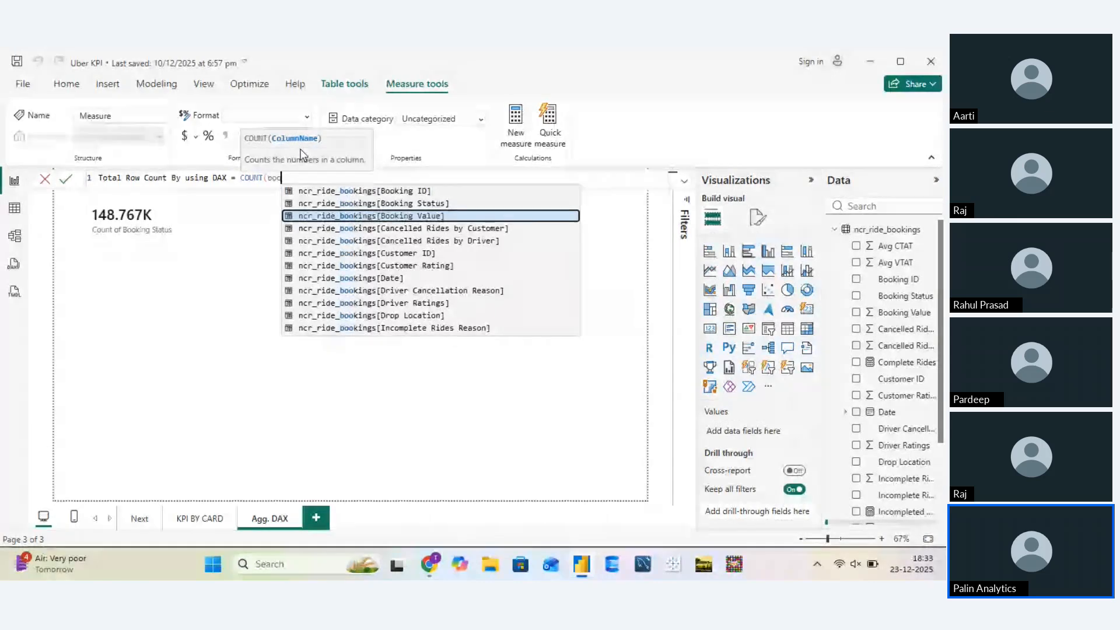
{"action": "key", "text": "Tab"}
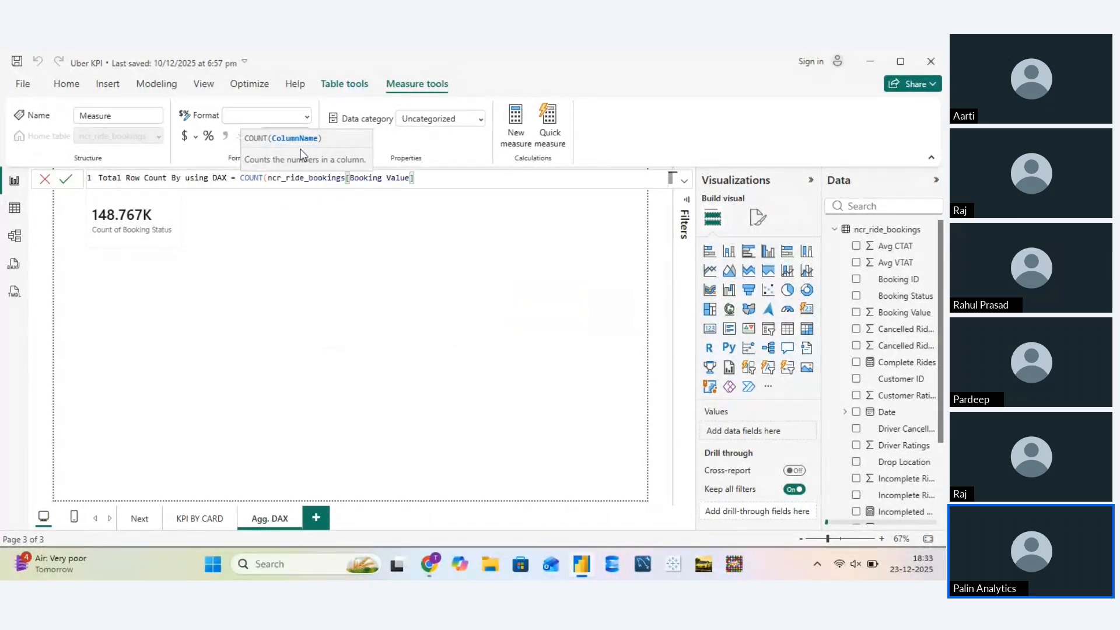
{"action": "type", "text": ")"}
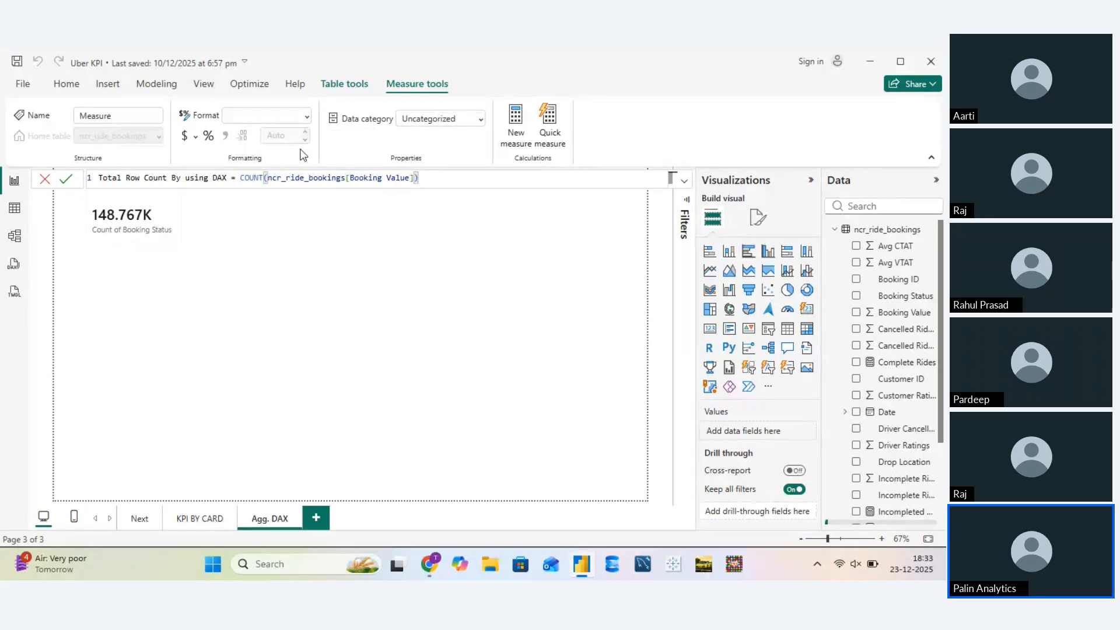
{"action": "key", "text": "Return"}
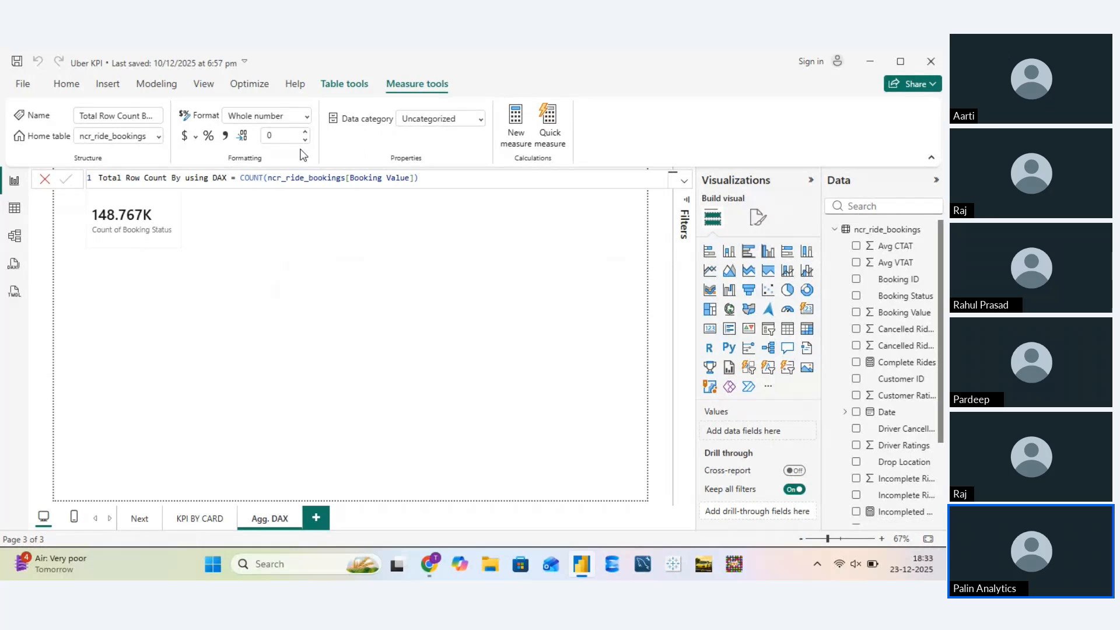
Insert a second card beside the first, fill it with the Total Row Count measure and widen it to fit its label
{"action": "left_click", "coordinate": [808, 312]}
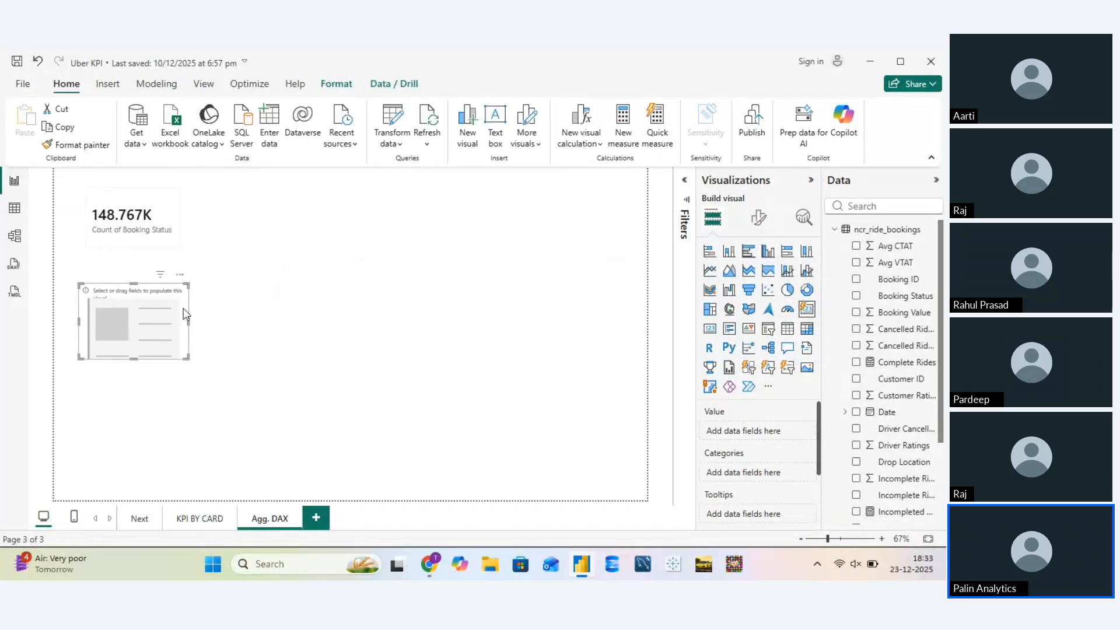
{"action": "left_click_drag", "start_coordinate": [186, 315], "coordinate": [298, 212]}
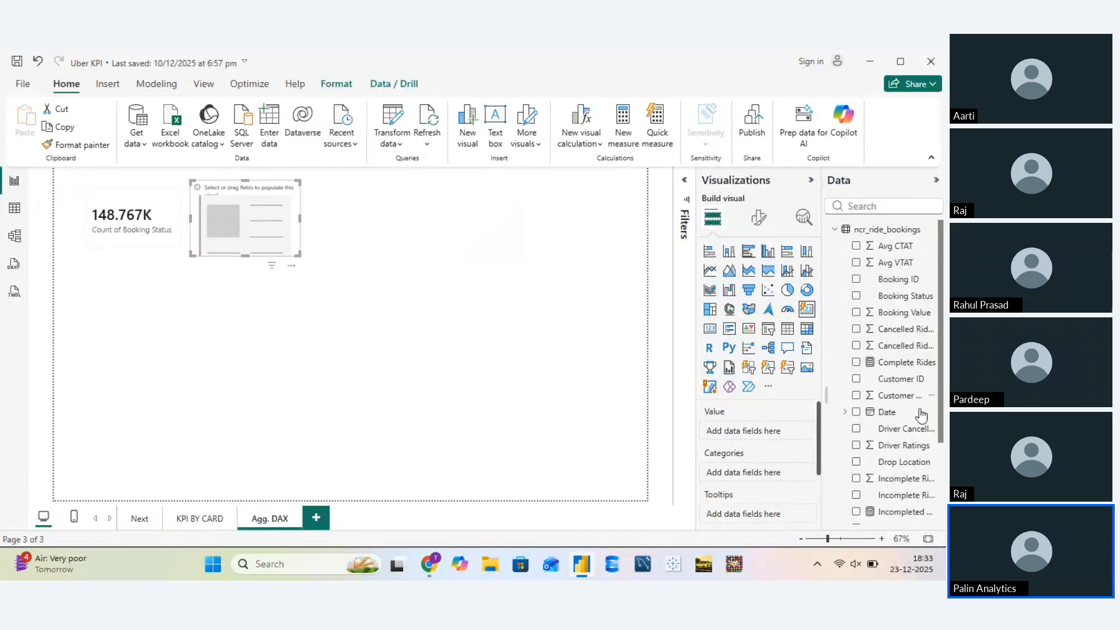
{"action": "scroll", "coordinate": [913, 461], "scroll_direction": "down", "scroll_amount": 4}
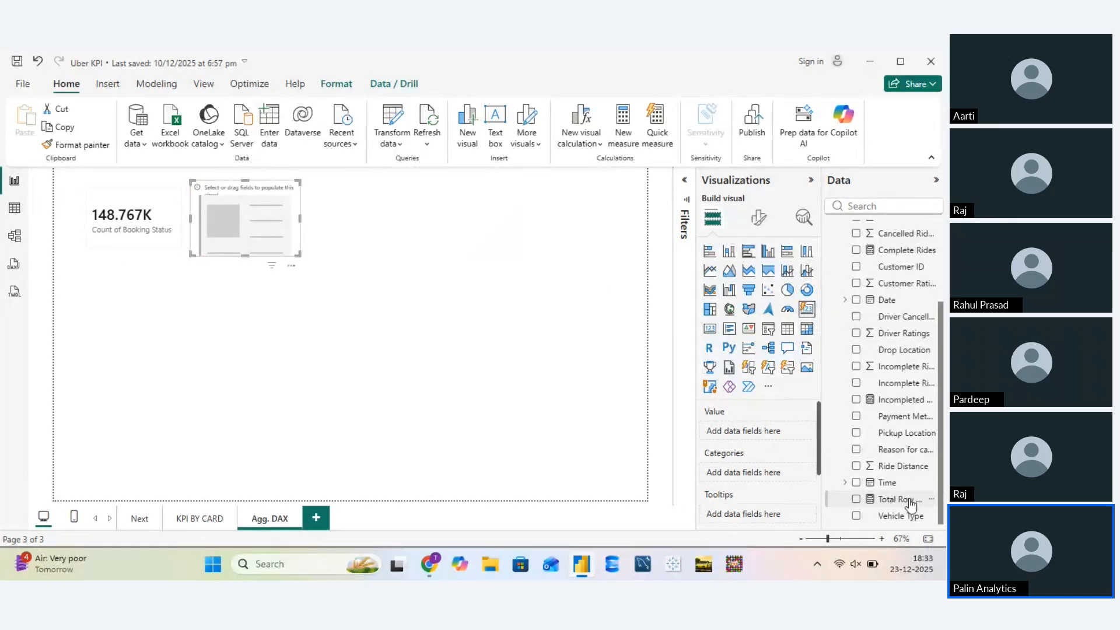
{"action": "left_click_drag", "start_coordinate": [911, 505], "coordinate": [768, 431]}
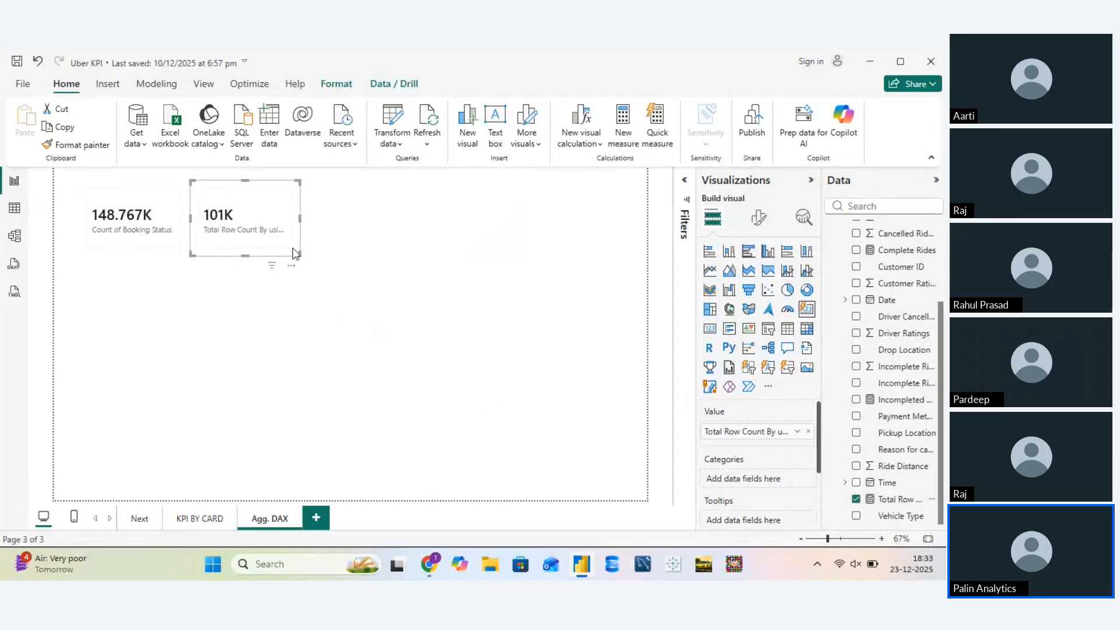
{"action": "left_click_drag", "start_coordinate": [293, 250], "coordinate": [334, 244]}
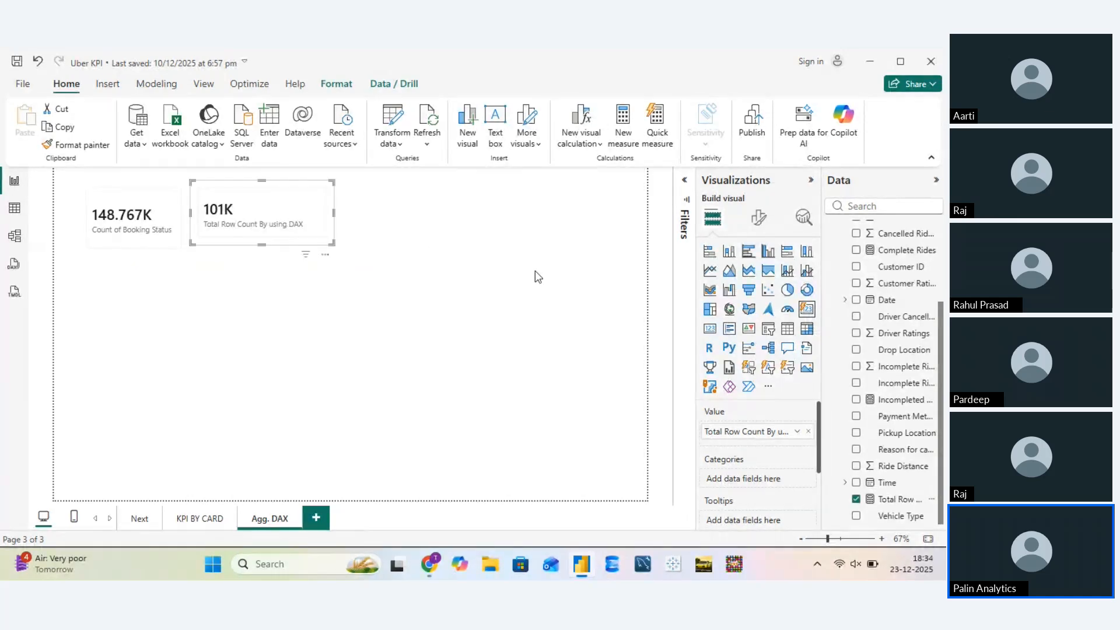
Look through the Callout and Cards formatting settings of the Total Row Count card for a number format option
{"action": "left_click", "coordinate": [760, 219]}
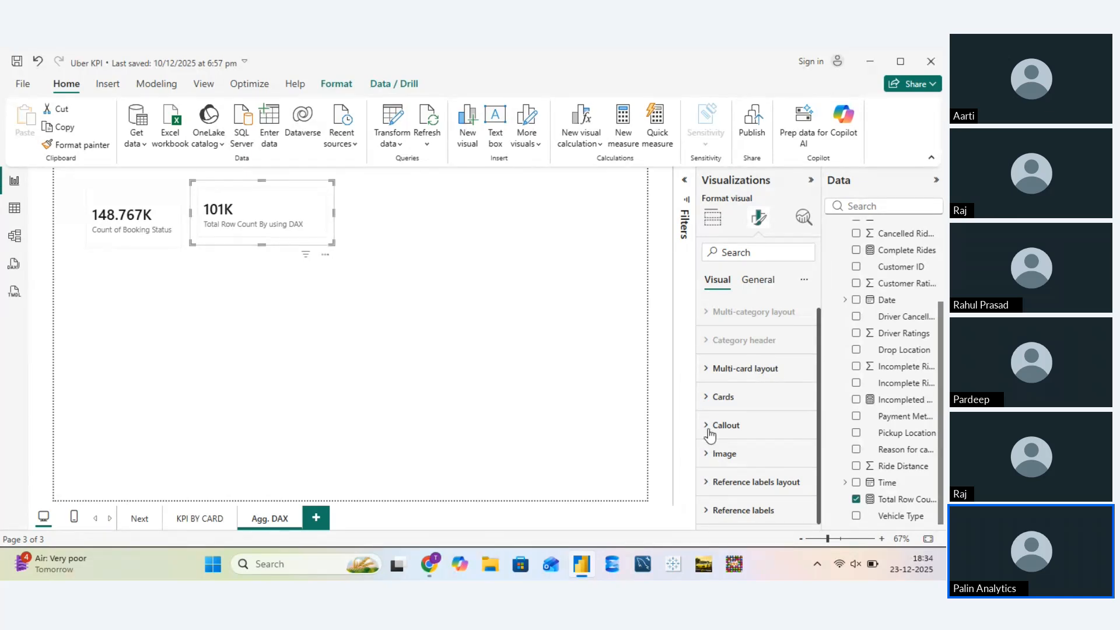
{"action": "left_click", "coordinate": [708, 428]}
{"action": "scroll", "coordinate": [729, 452], "scroll_direction": "down", "scroll_amount": 6}
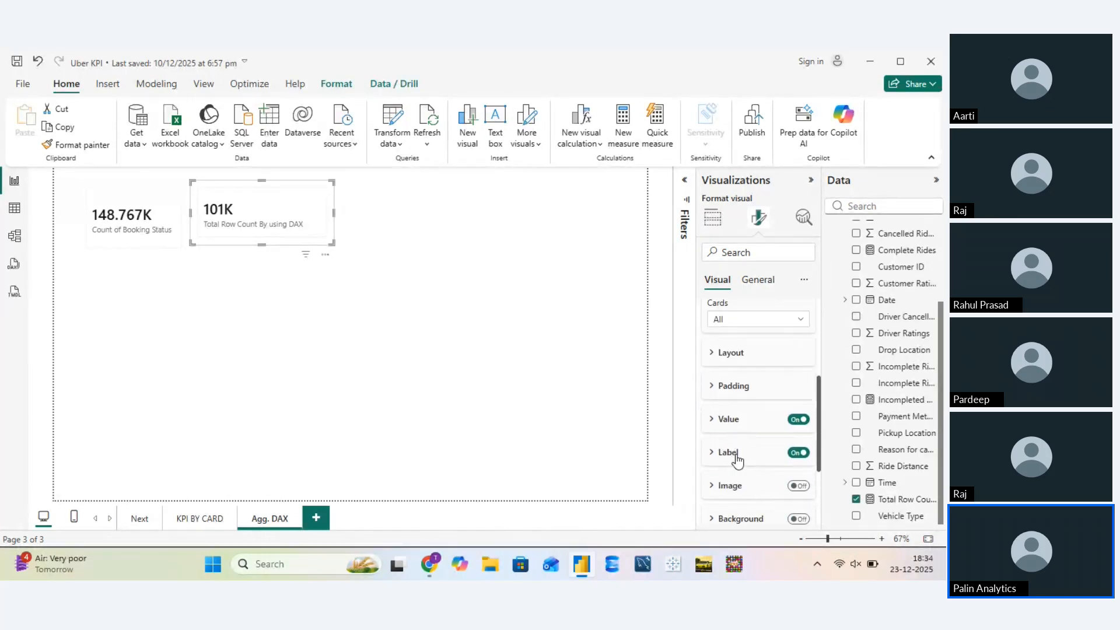
{"action": "scroll", "coordinate": [737, 484], "scroll_direction": "down", "scroll_amount": 3}
{"action": "scroll", "coordinate": [738, 483], "scroll_direction": "up", "scroll_amount": 6}
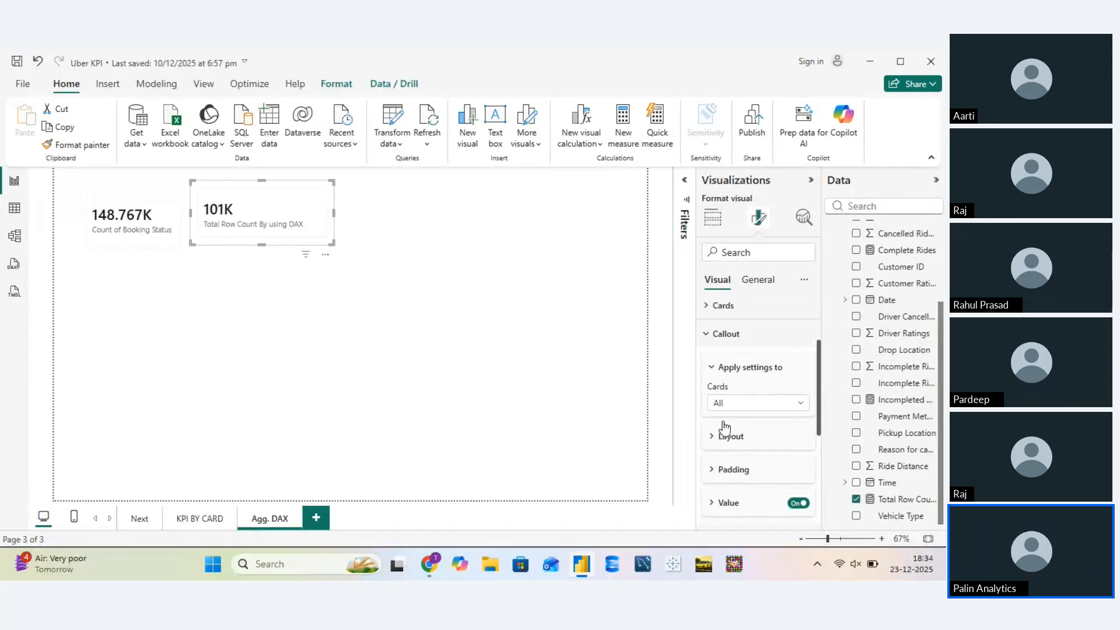
{"action": "left_click", "coordinate": [705, 335]}
{"action": "left_click", "coordinate": [708, 396]}
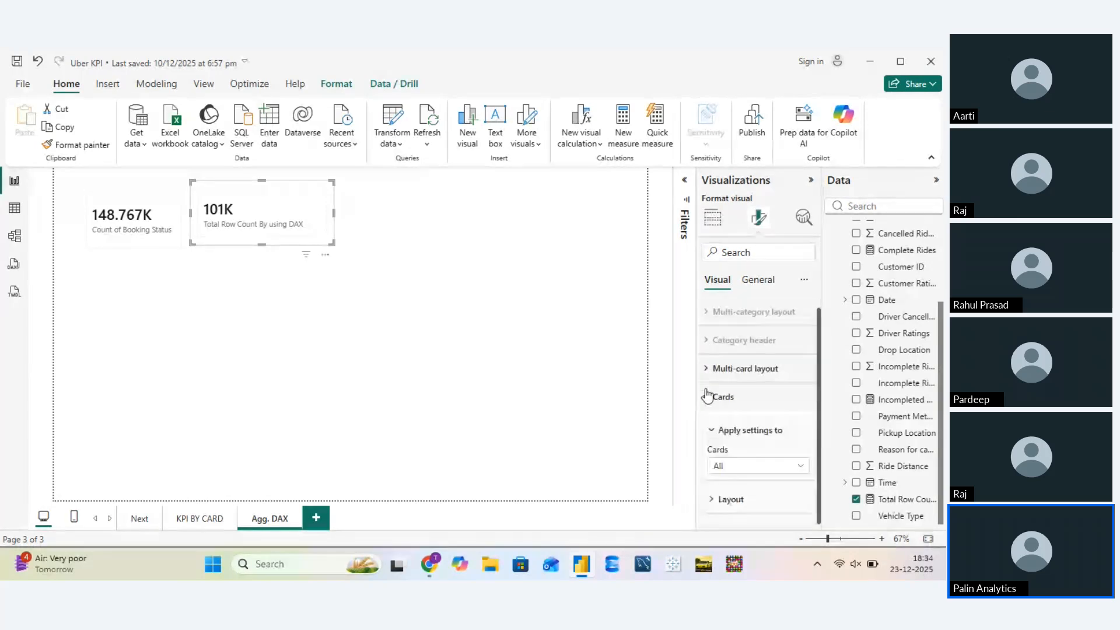
{"action": "scroll", "coordinate": [757, 438], "scroll_direction": "down", "scroll_amount": 3}
{"action": "scroll", "coordinate": [747, 420], "scroll_direction": "up", "scroll_amount": 3}
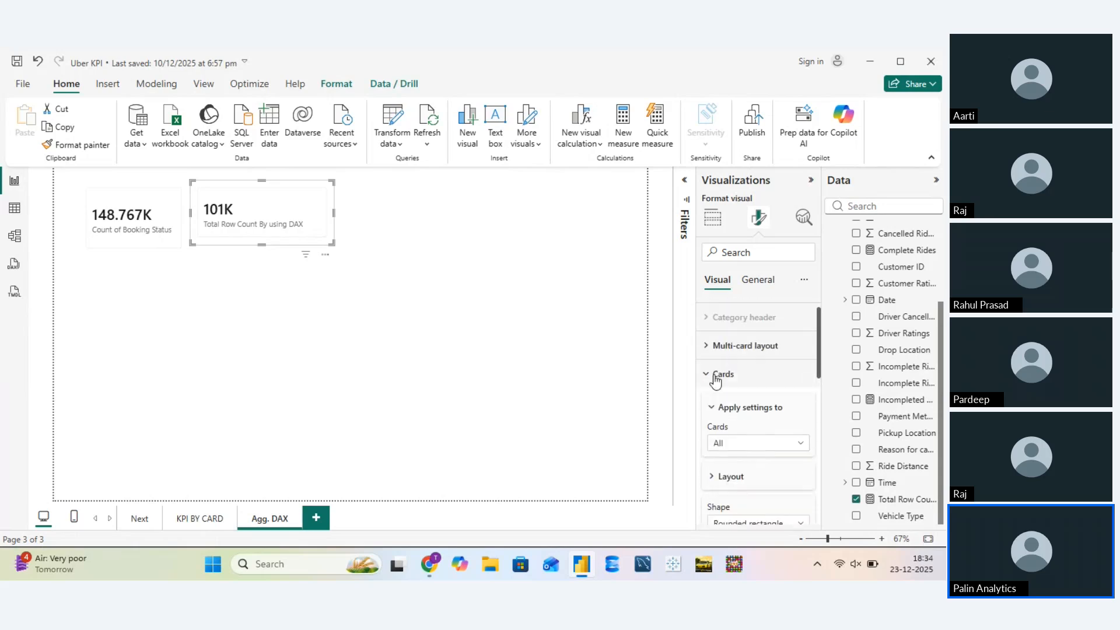
{"action": "left_click", "coordinate": [708, 378]}
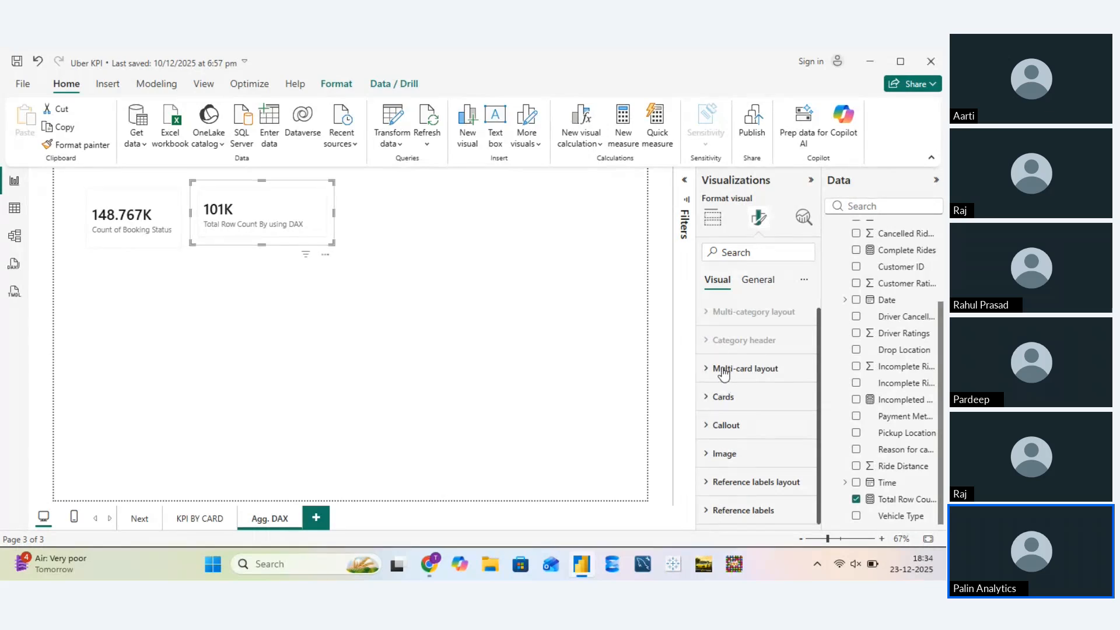
Set the data format of the Total Row Count card's value to General
{"action": "left_click", "coordinate": [757, 280]}
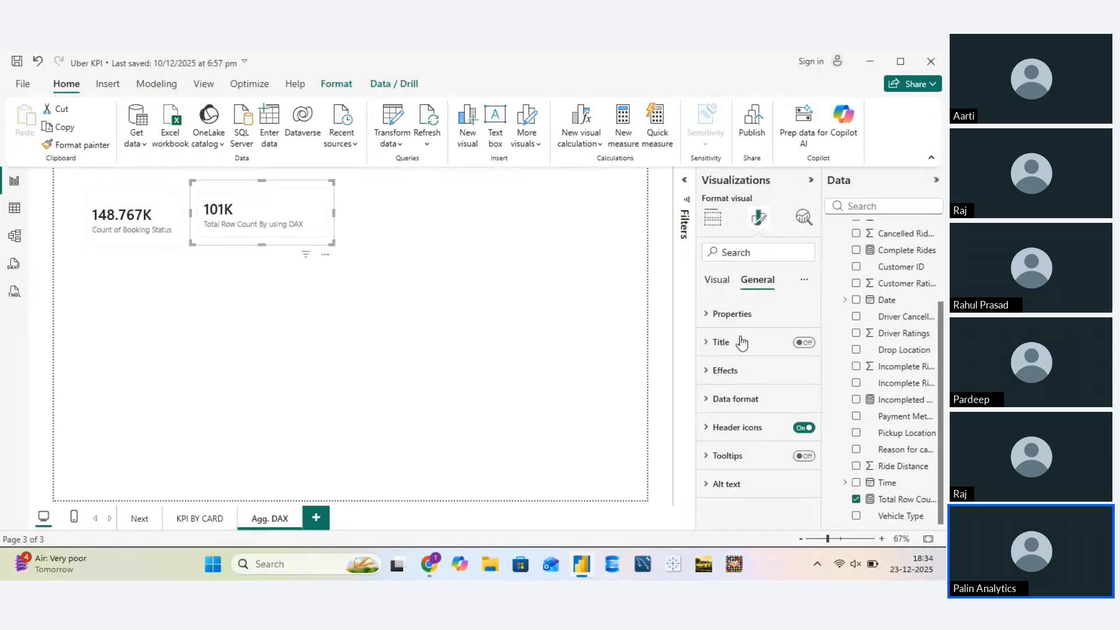
{"action": "left_click", "coordinate": [724, 403]}
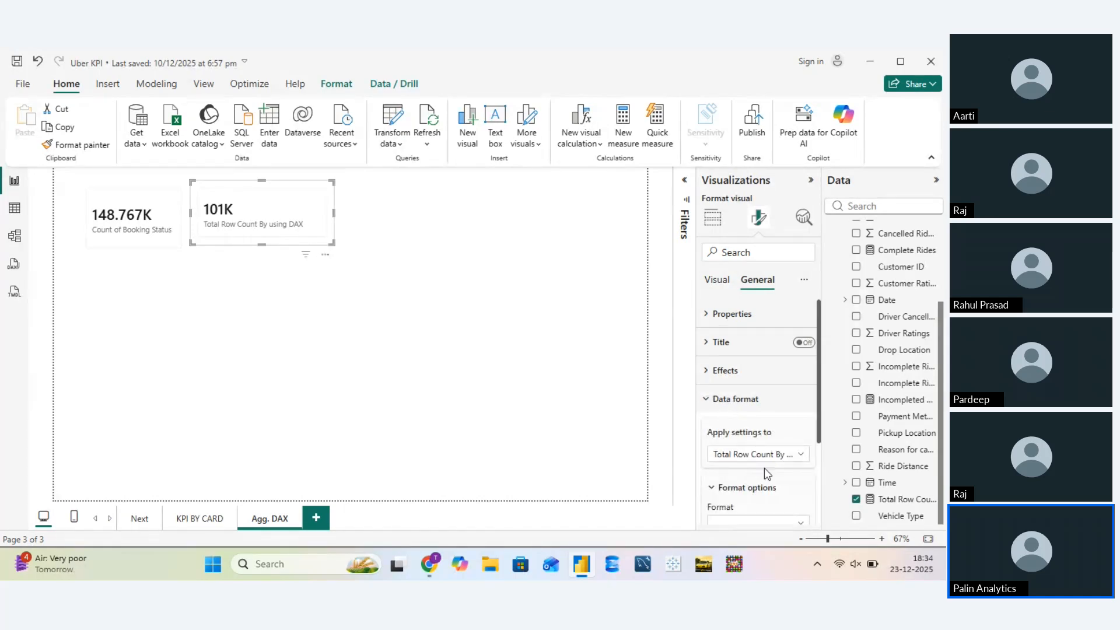
{"action": "scroll", "coordinate": [764, 467], "scroll_direction": "down", "scroll_amount": 3}
{"action": "left_click", "coordinate": [787, 444]}
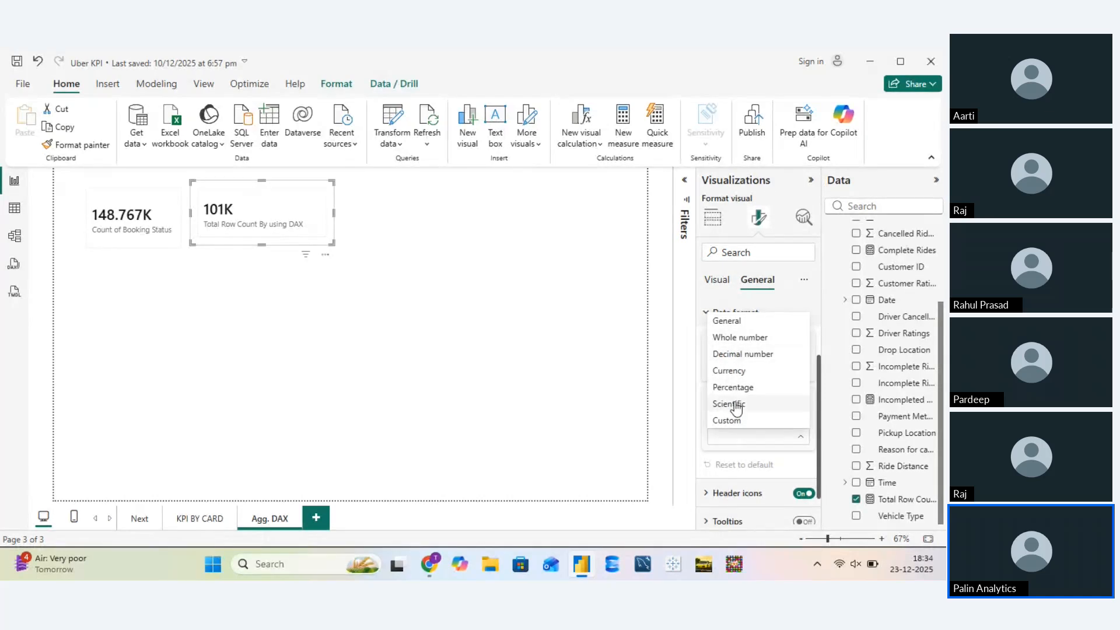
{"action": "left_click", "coordinate": [737, 328]}
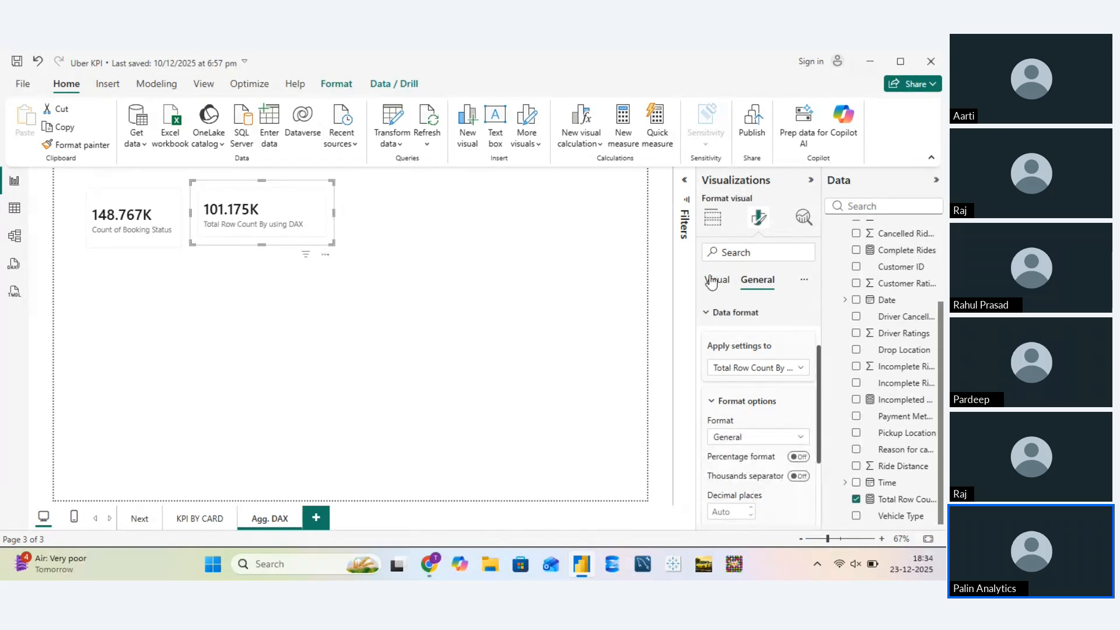
{"action": "left_click", "coordinate": [705, 315]}
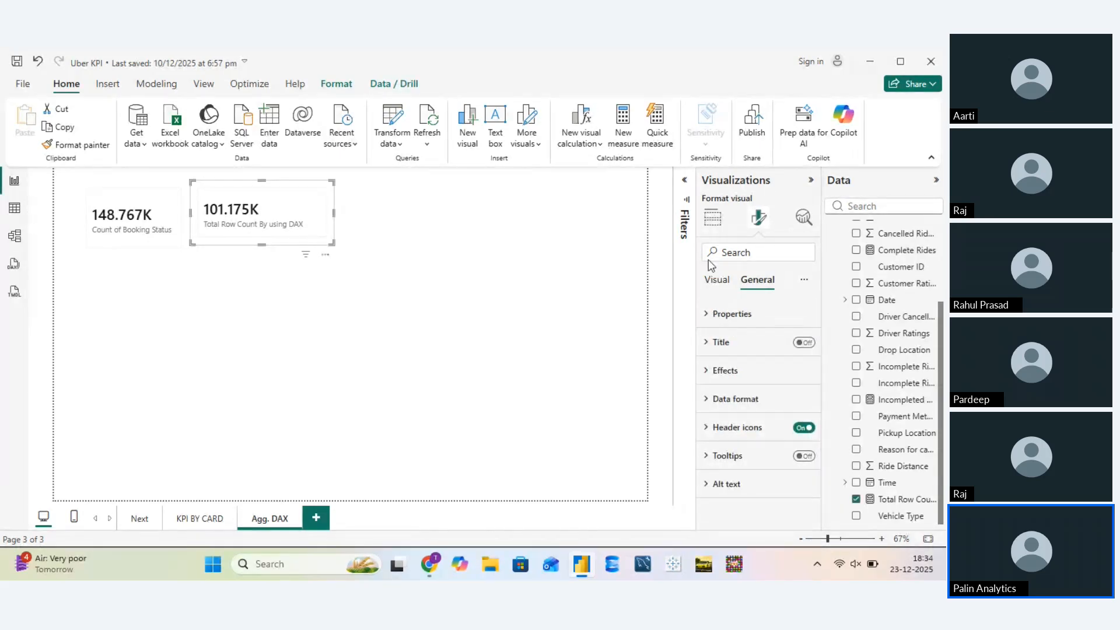
Add an empty third card in the same row, beside the Total Row Count card
{"action": "left_click", "coordinate": [712, 220]}
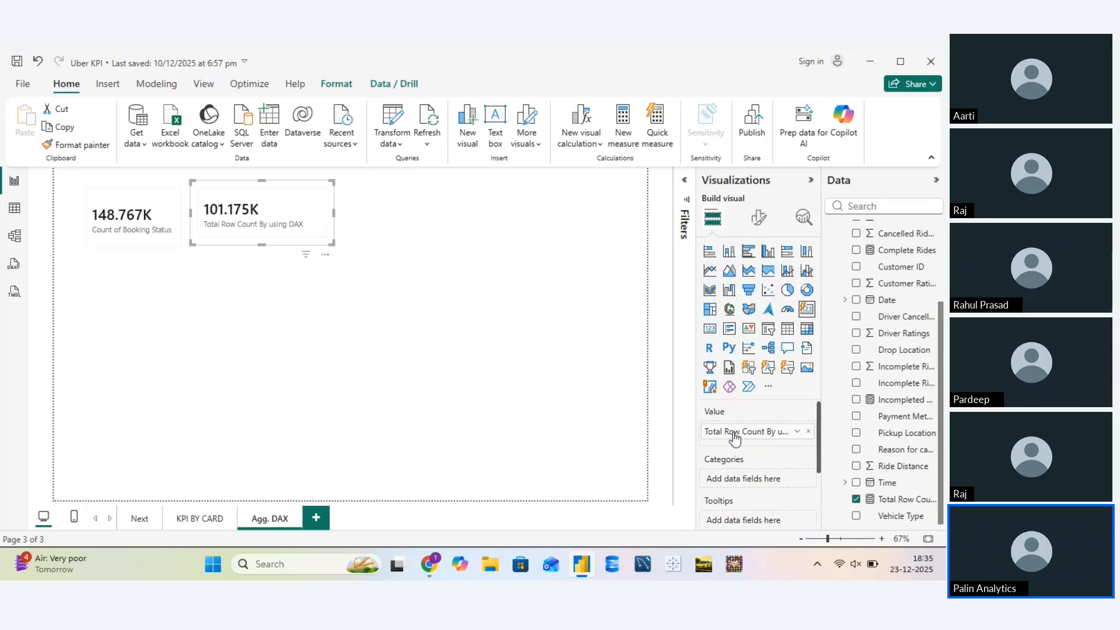
{"action": "left_click", "coordinate": [465, 365]}
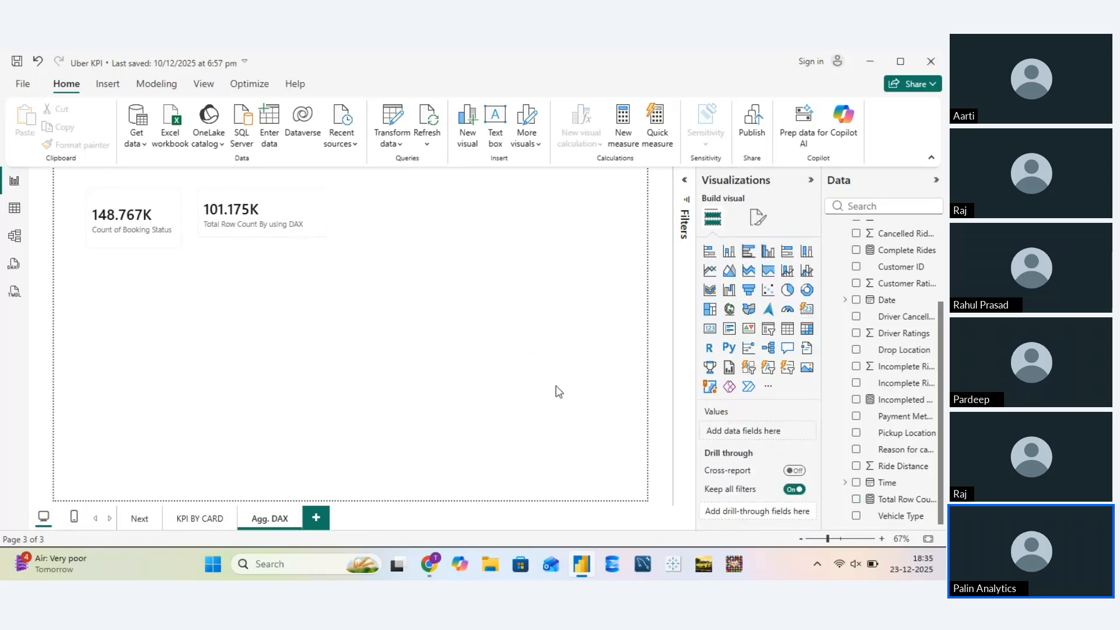
{"action": "left_click_drag", "start_coordinate": [284, 303], "coordinate": [396, 205]}
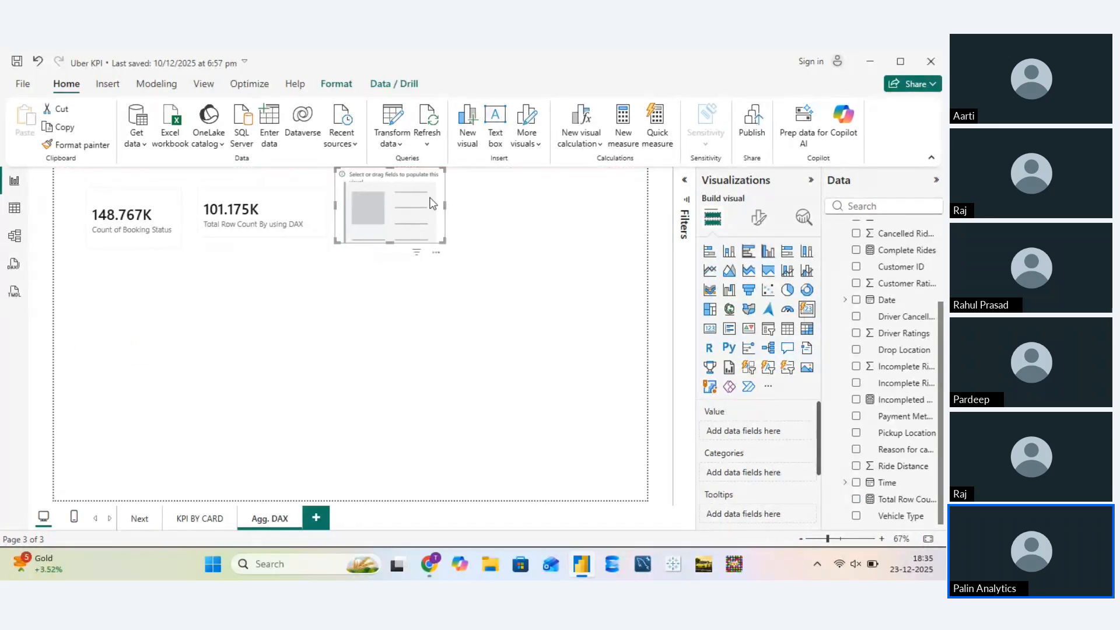
Start a new measure named Total Booking Value by using CountA
{"action": "left_click", "coordinate": [617, 134]}
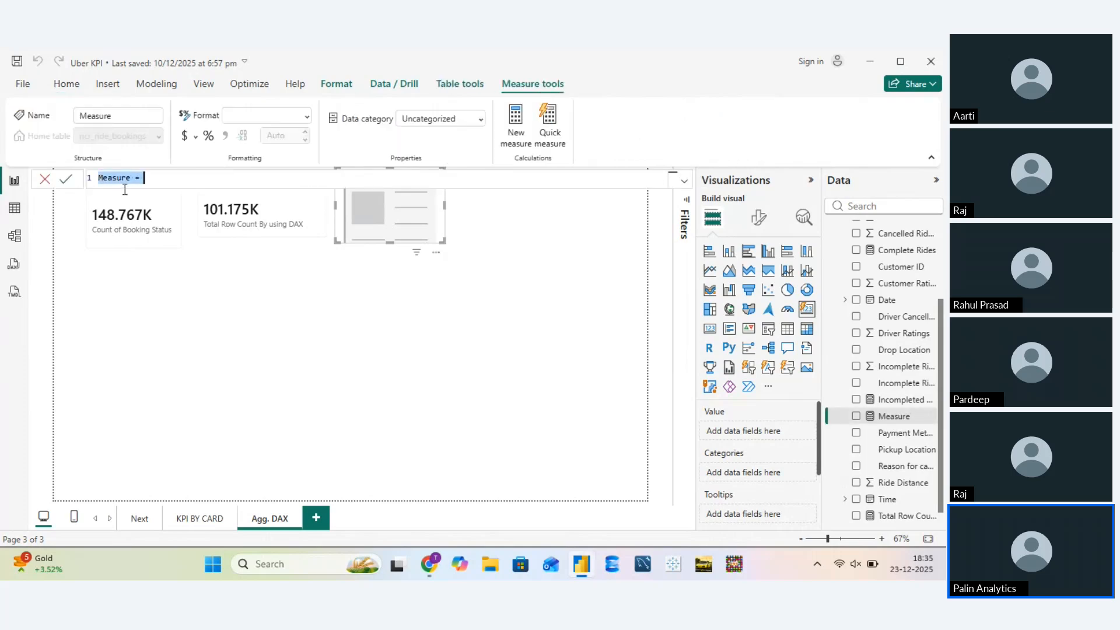
{"action": "key", "text": "ctrl+a"}
{"action": "type", "text": "Total Booking Value b using "}
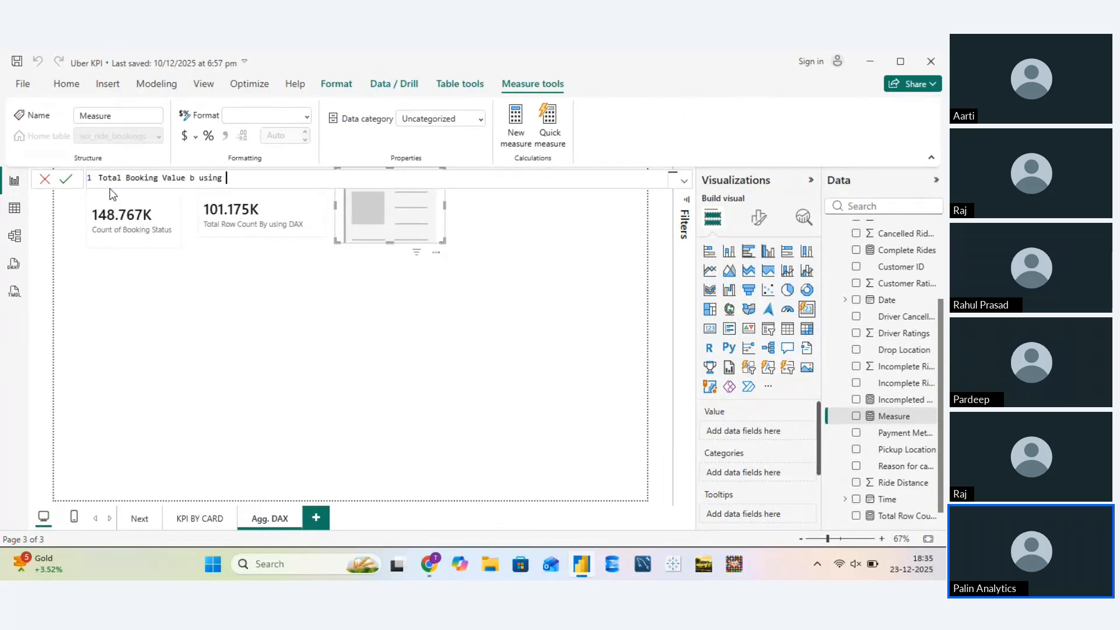
{"action": "type", "text": "CountA ="}
{"action": "key", "text": "Left"}
{"action": "key", "text": "Left"}
{"action": "key", "text": "Left"}
{"action": "key", "text": "Left"}
{"action": "key", "text": "Left"}
{"action": "key", "text": "Left"}
{"action": "key", "text": "Left"}
{"action": "key", "text": "Left"}
{"action": "key", "text": "Left"}
{"action": "key", "text": "Left"}
{"action": "key", "text": "Left"}
{"action": "key", "text": "Left"}
{"action": "key", "text": "Left"}
{"action": "key", "text": "Left"}
{"action": "type", "text": "y"}
{"action": "key", "text": "Right"}
{"action": "key", "text": "Right"}
{"action": "key", "text": "Right"}
{"action": "key", "text": "Right"}
{"action": "key", "text": "Right"}
{"action": "key", "text": "Right"}
{"action": "key", "text": "Right"}
{"action": "key", "text": "Right"}
Complete the measure's formula as COUNTA(ncr_ride_bookings[Booking Value]) and commit it
{"action": "type", "text": "count"}
{"action": "key", "text": "Down"}
{"action": "key", "text": "Down"}
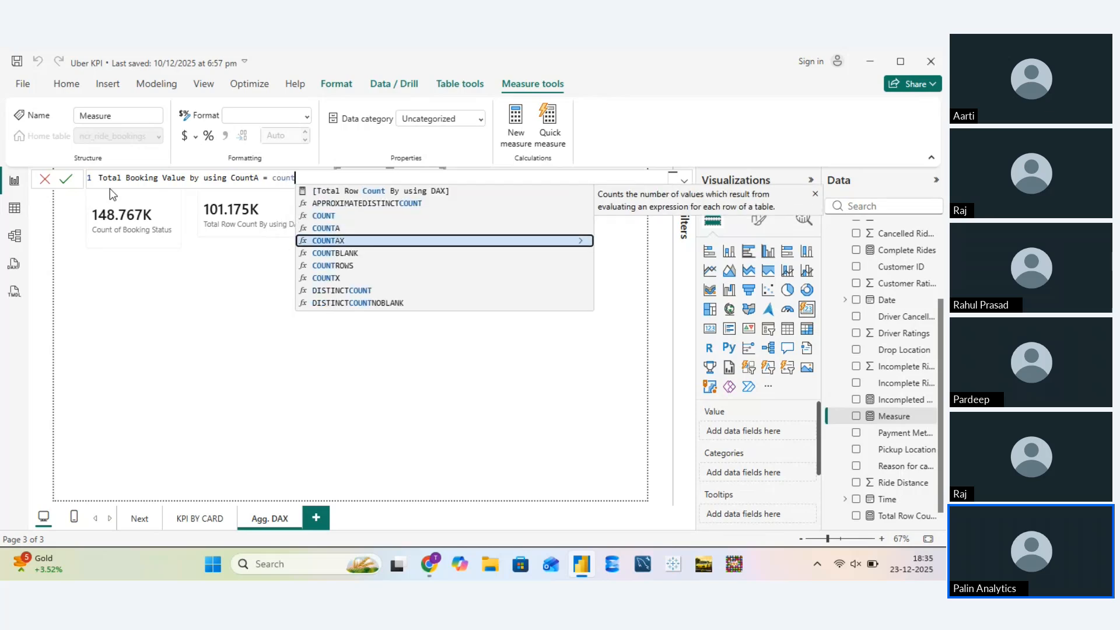
{"action": "key", "text": "Up"}
{"action": "key", "text": "Tab"}
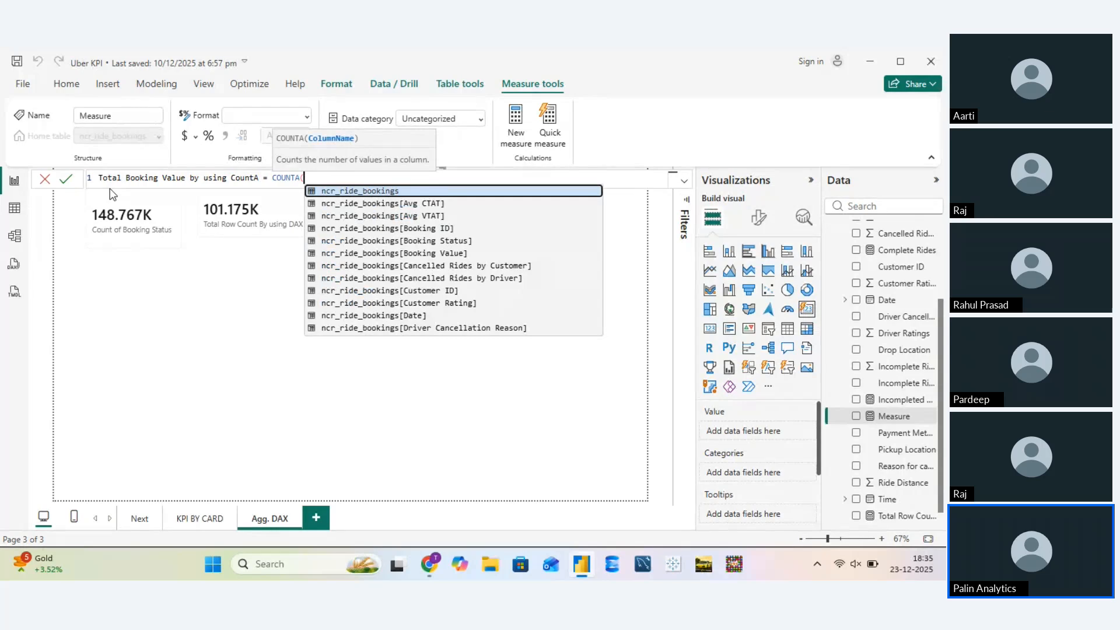
{"action": "type", "text": "booking"}
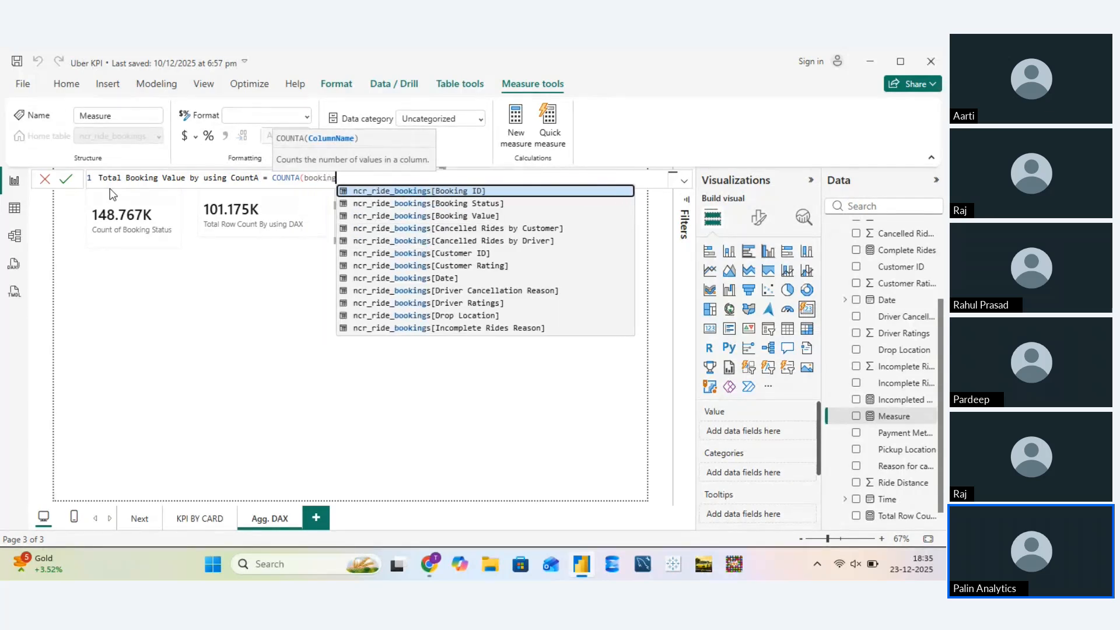
{"action": "key", "text": "Down"}
{"action": "key", "text": "Down"}
{"action": "key", "text": "Tab"}
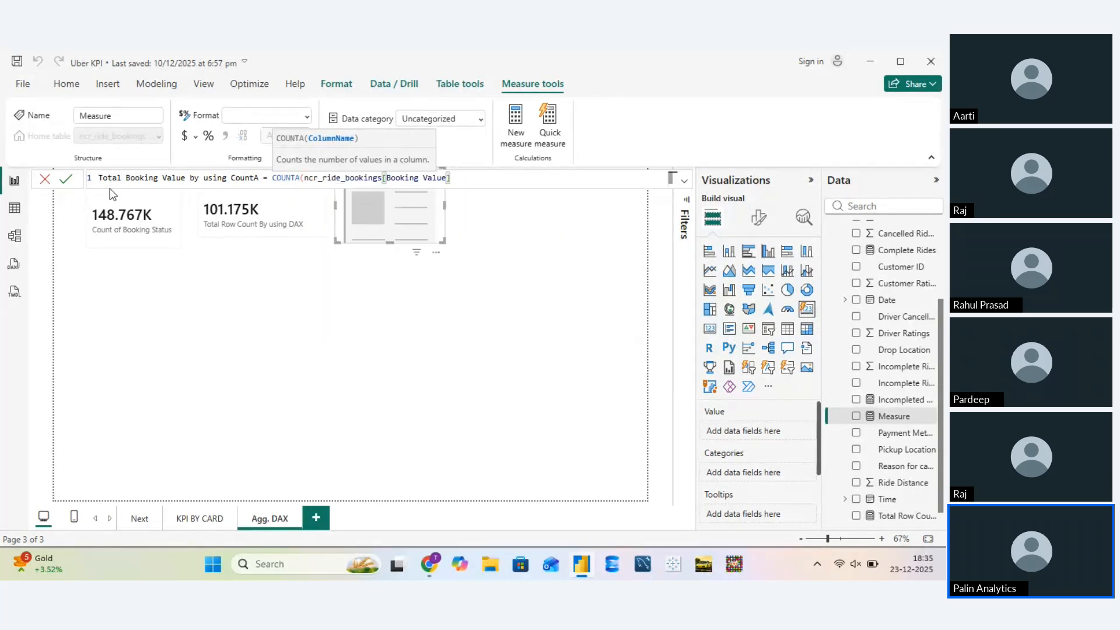
{"action": "type", "text": ")"}
{"action": "key", "text": "Return"}
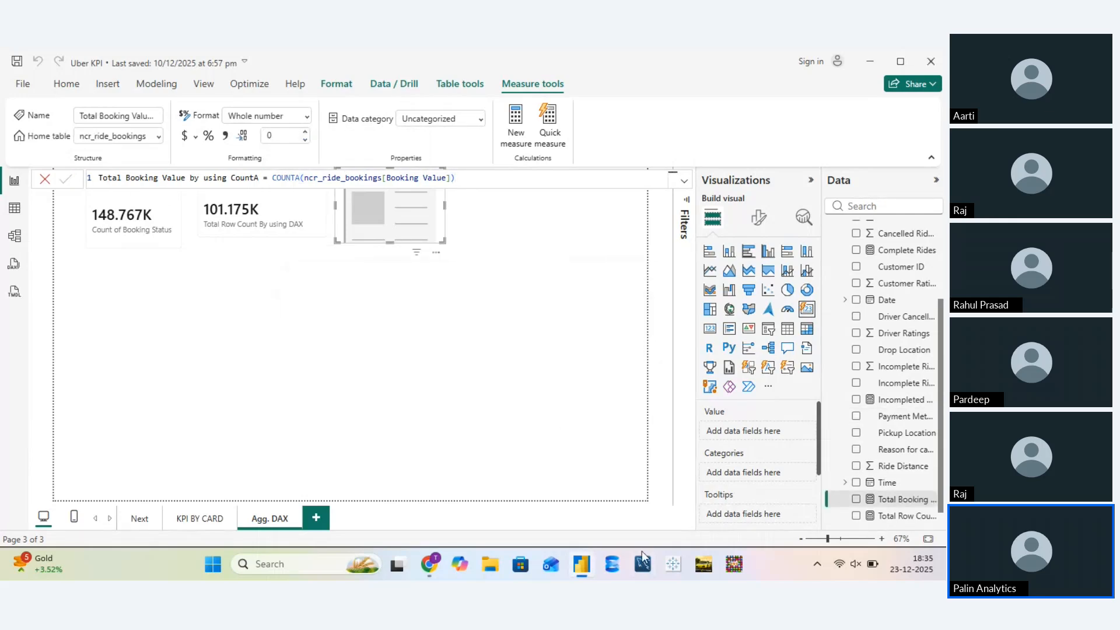
Fill the third card with the Total Booking Value by using CountA measure and set its data format to General
{"action": "left_click_drag", "start_coordinate": [910, 499], "coordinate": [739, 432]}
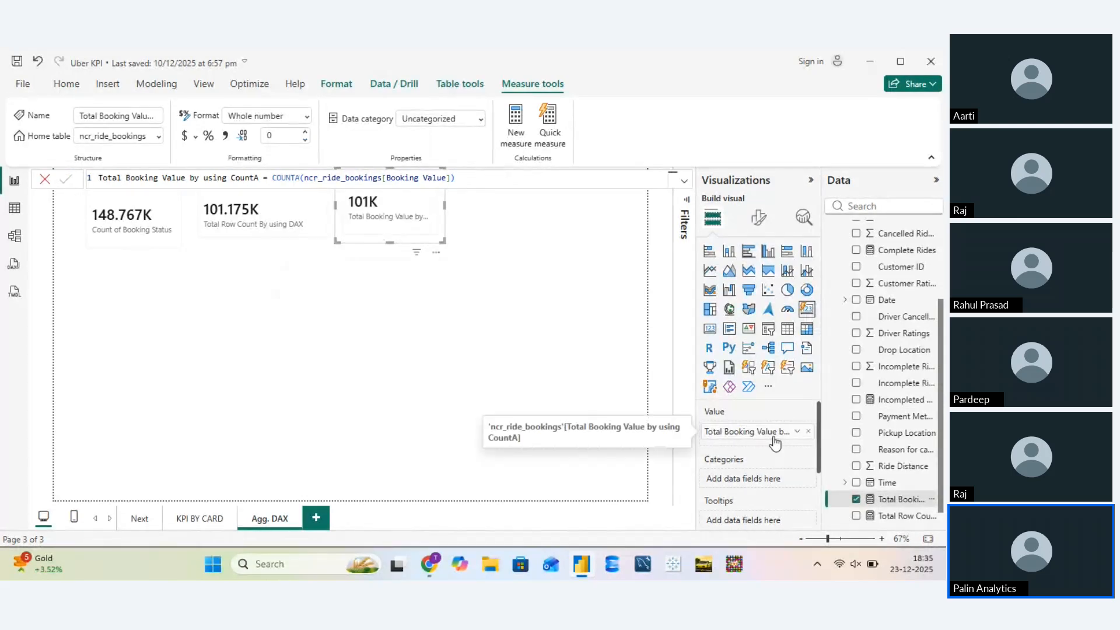
{"action": "left_click", "coordinate": [758, 220]}
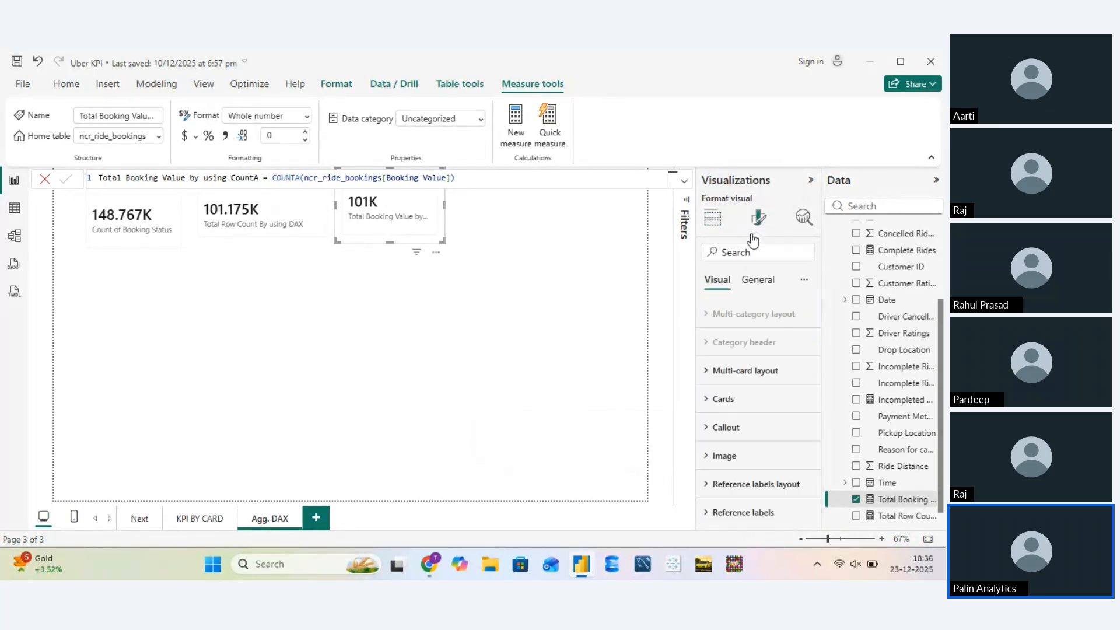
{"action": "left_click", "coordinate": [757, 280]}
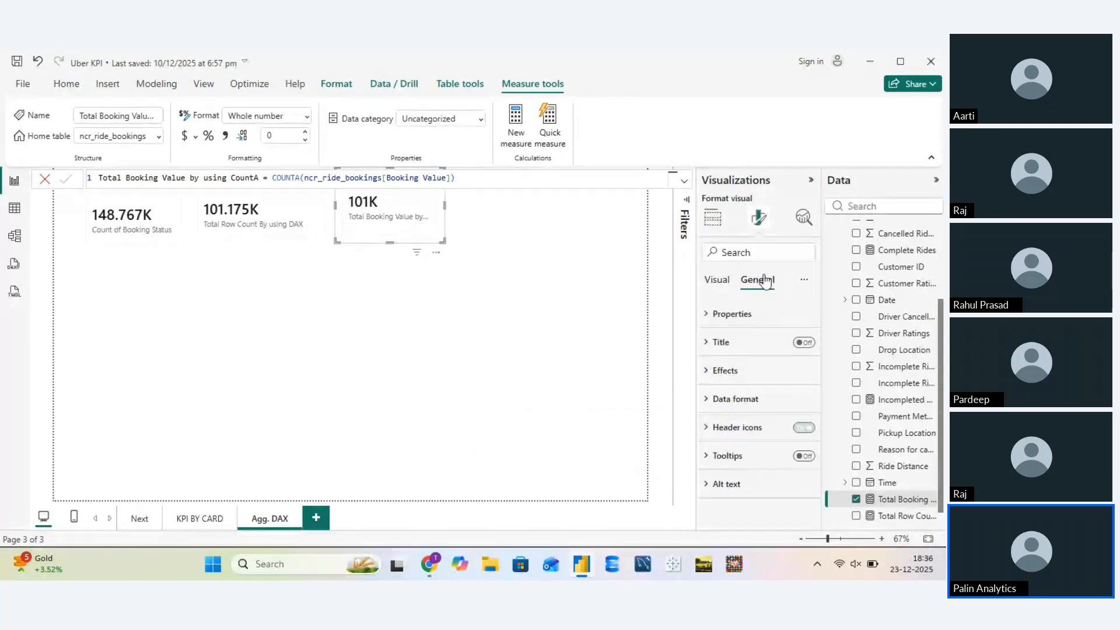
{"action": "left_click", "coordinate": [710, 401]}
{"action": "scroll", "coordinate": [781, 498], "scroll_direction": "down", "scroll_amount": 1}
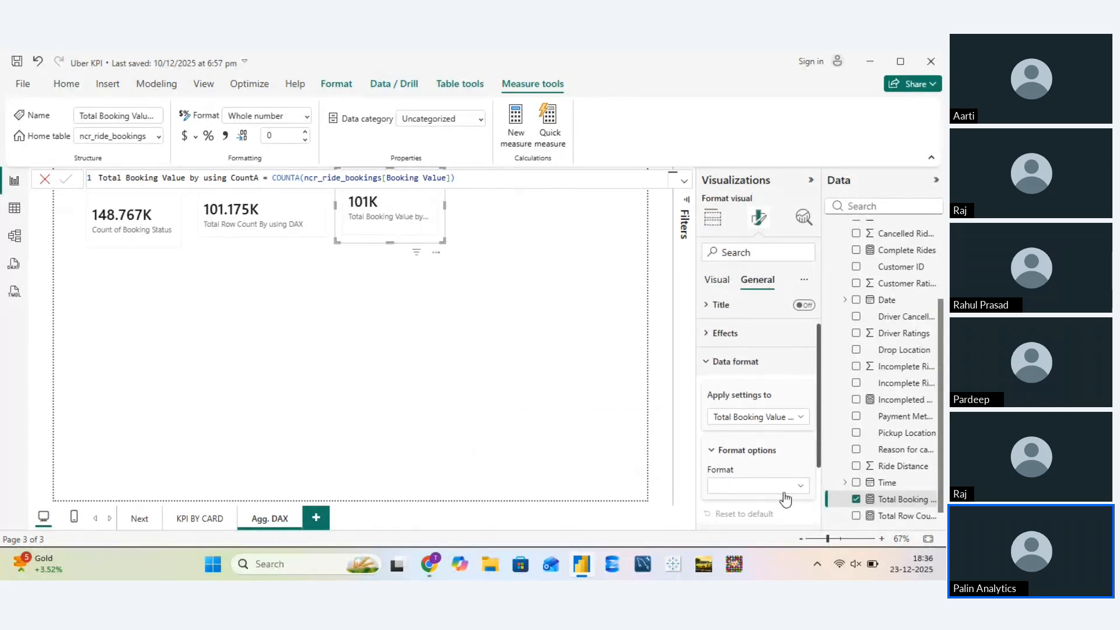
{"action": "left_click", "coordinate": [783, 487]}
{"action": "left_click", "coordinate": [752, 372]}
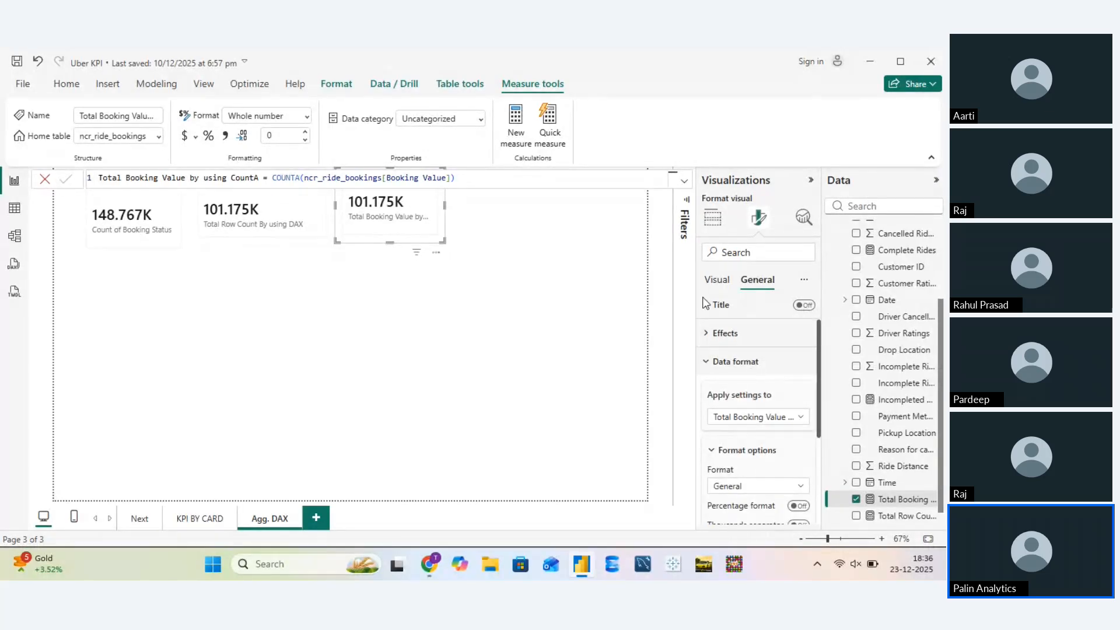
{"action": "left_click", "coordinate": [708, 217]}
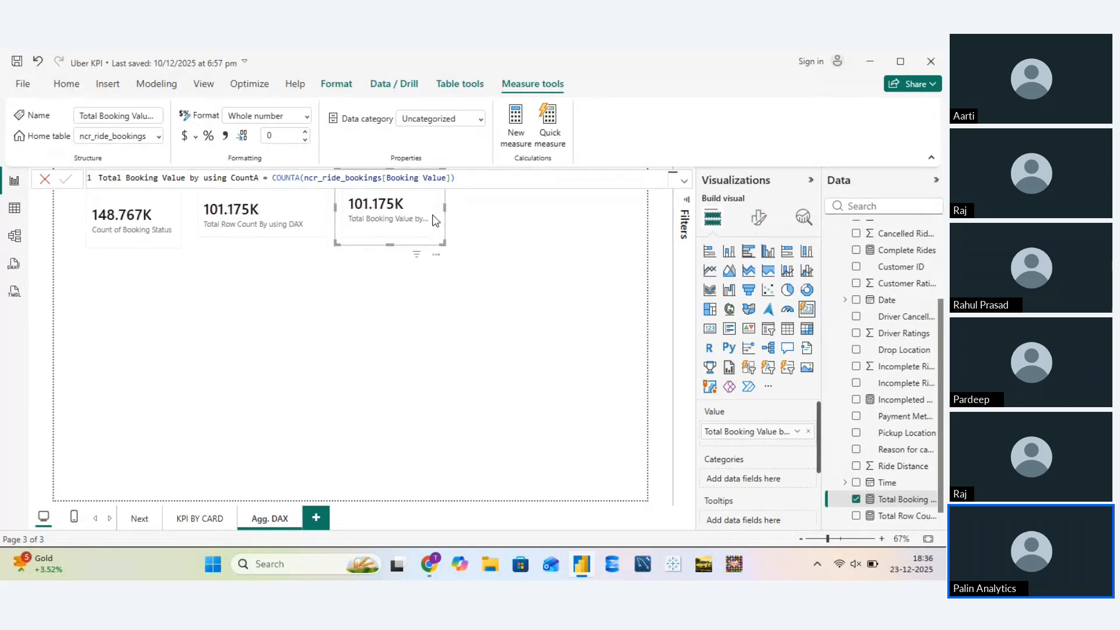
Widen the third card until its full measure label fits
{"action": "left_click", "coordinate": [498, 247]}
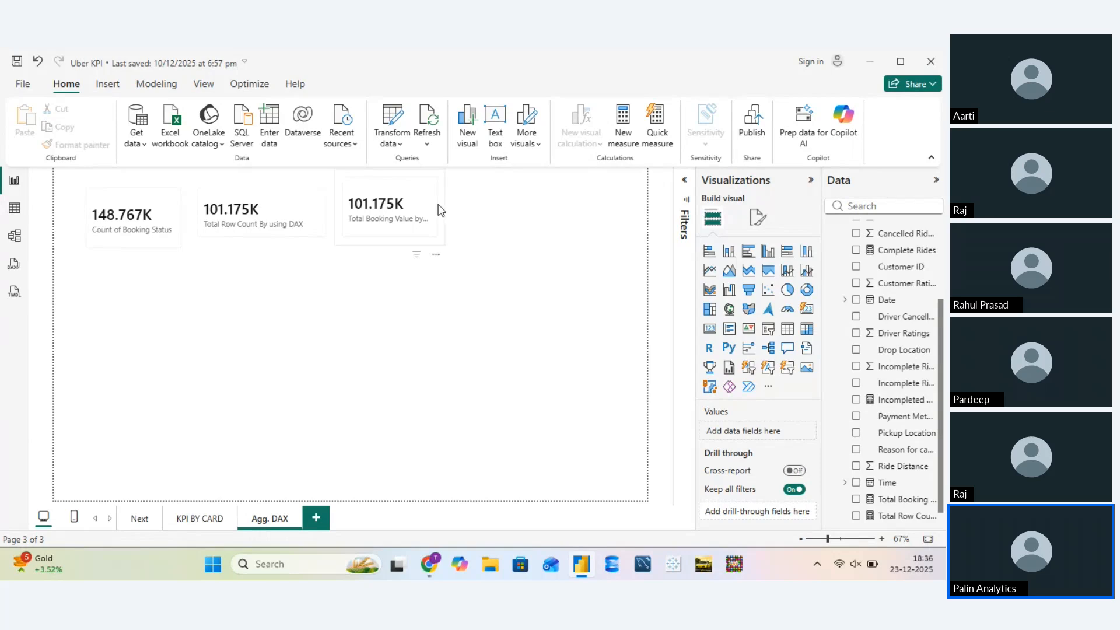
{"action": "left_click", "coordinate": [441, 210]}
{"action": "left_click_drag", "start_coordinate": [445, 209], "coordinate": [489, 209]}
{"action": "left_click", "coordinate": [504, 263]}
Resize the first and third cards so their edges line up with the middle card in the row
{"action": "left_click", "coordinate": [171, 248]}
{"action": "mouse_move", "coordinate": [186, 253]}
{"action": "left_mouse_down"}
{"action": "mouse_move", "coordinate": [187, 226]}
{"action": "mouse_move", "coordinate": [192, 239]}
{"action": "left_mouse_up"}
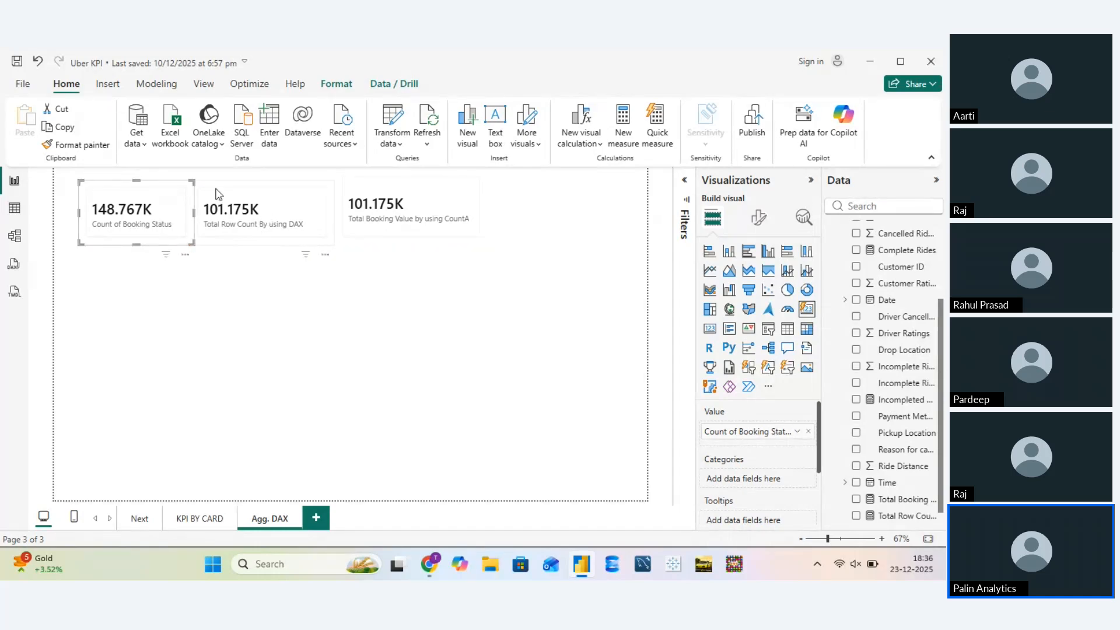
{"action": "left_click", "coordinate": [393, 235]}
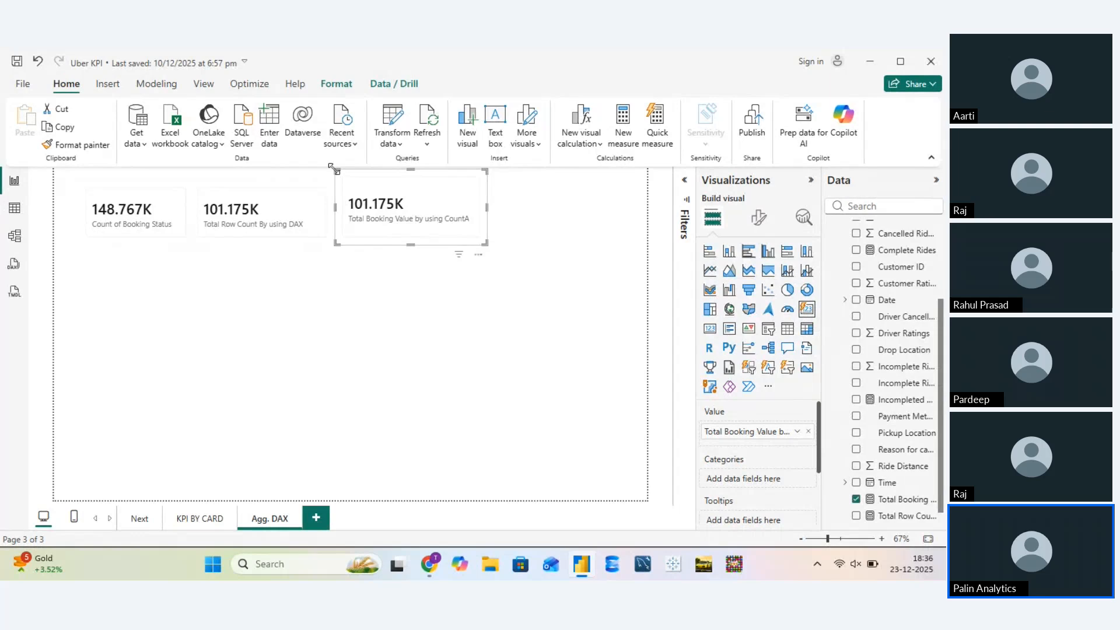
{"action": "left_click_drag", "start_coordinate": [335, 169], "coordinate": [340, 183]}
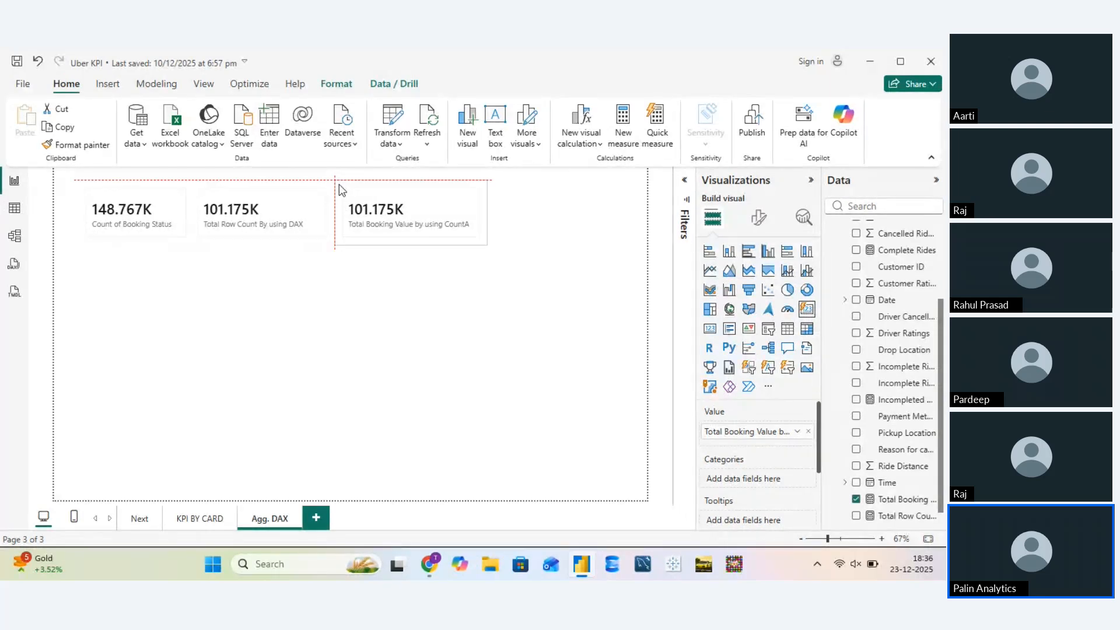
{"action": "left_click", "coordinate": [518, 284]}
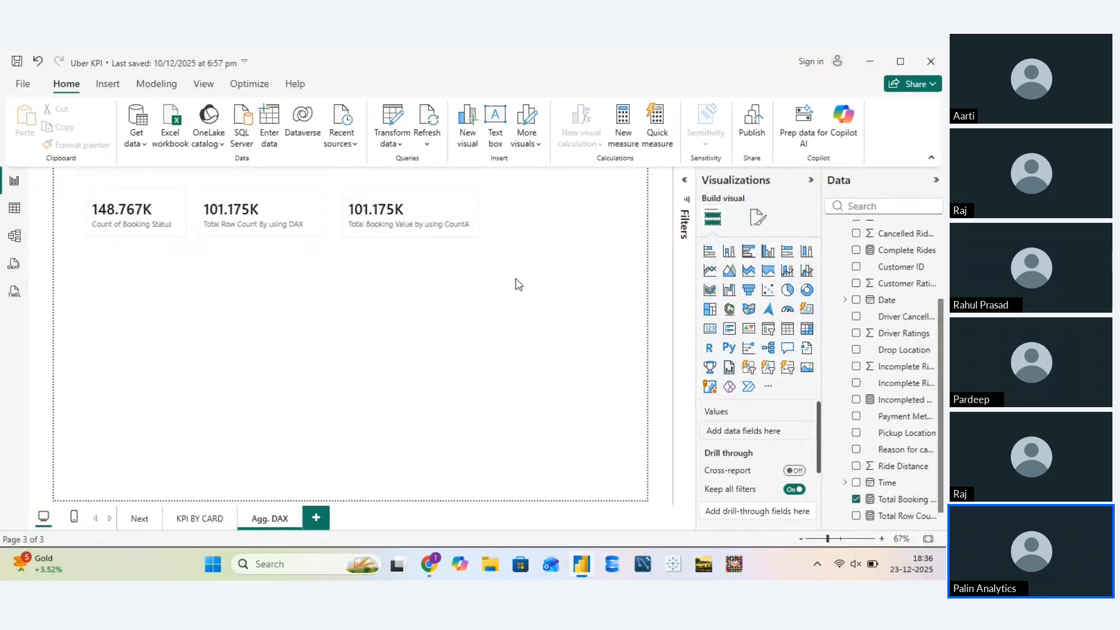
Add an empty card resized wider and shorter below the existing card row, and start a new measure
{"action": "left_click", "coordinate": [806, 309]}
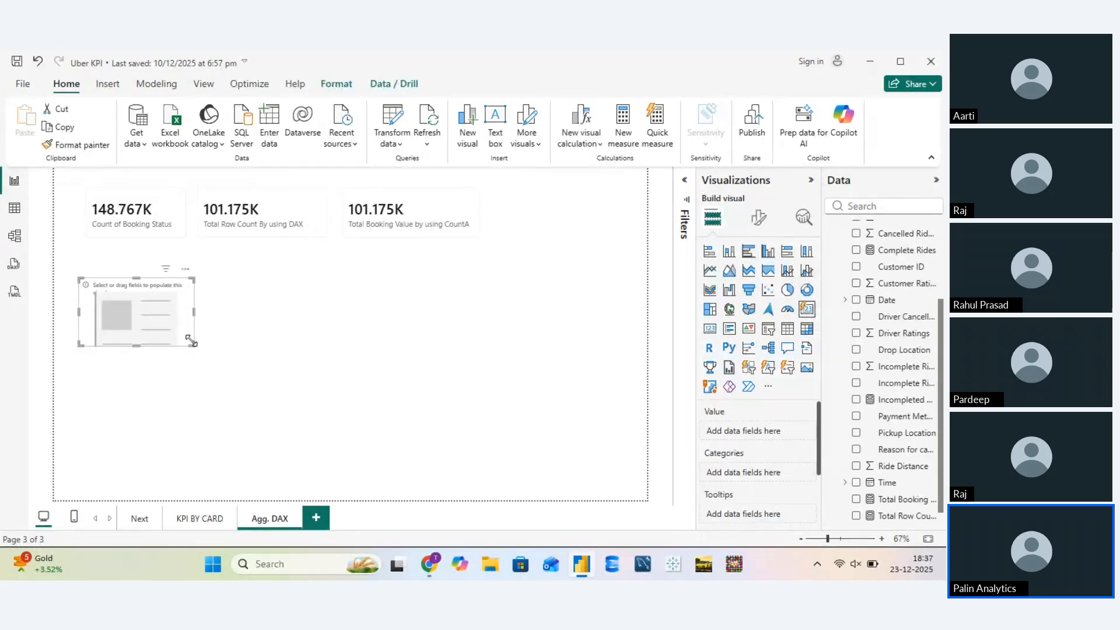
{"action": "left_click_drag", "start_coordinate": [190, 342], "coordinate": [222, 332]}
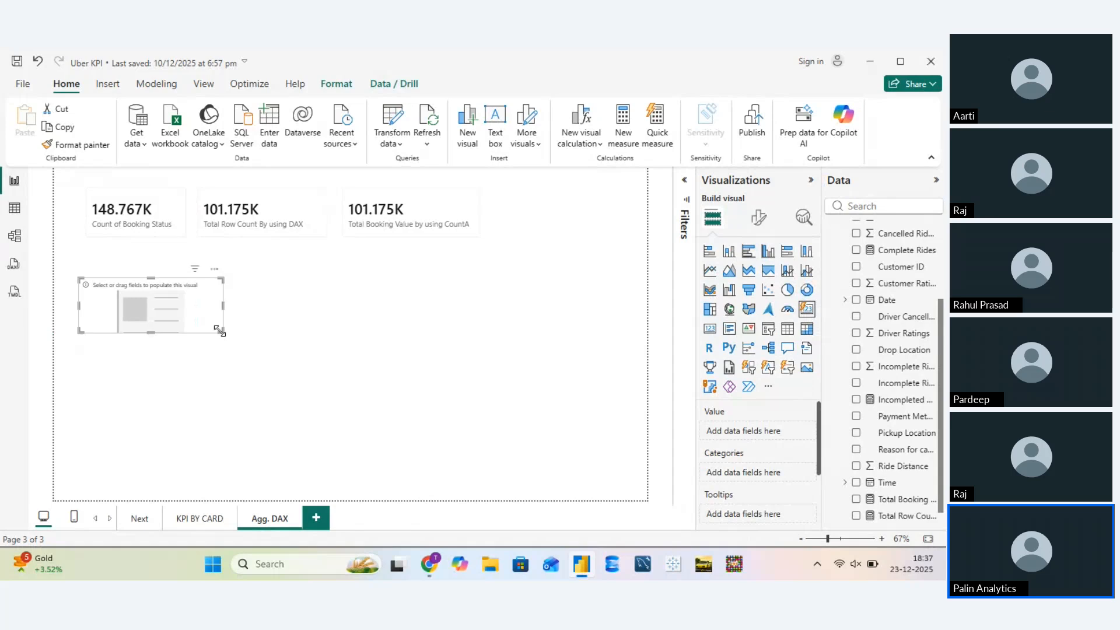
{"action": "left_click", "coordinate": [610, 127]}
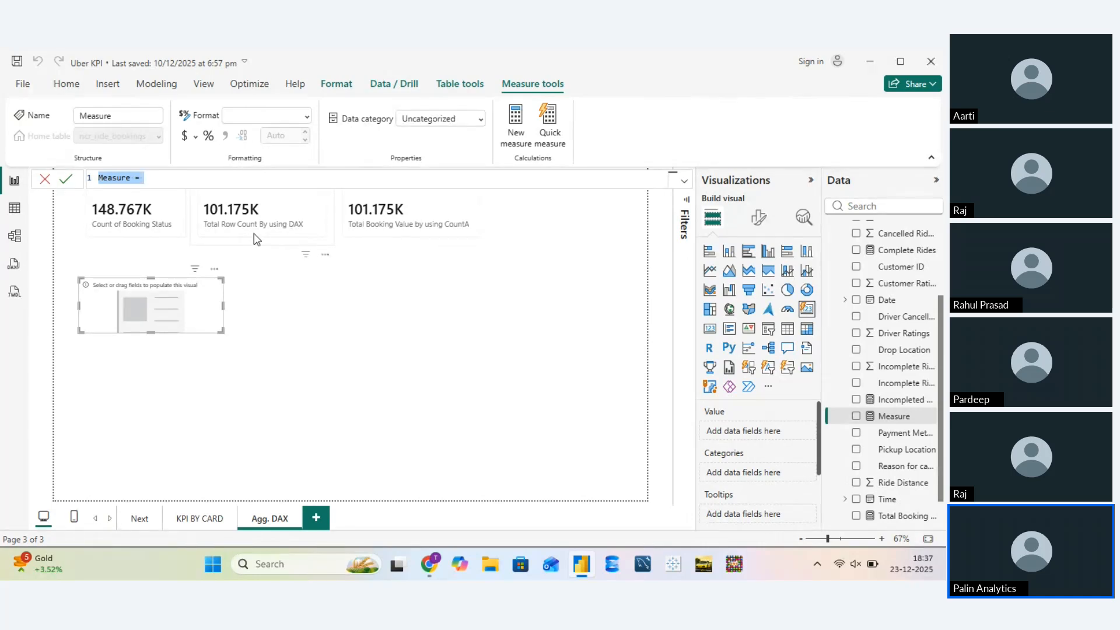
{"action": "type", "text": "toa"}
{"action": "key", "text": "BackSpace"}
{"action": "type", "text": "l row count "}
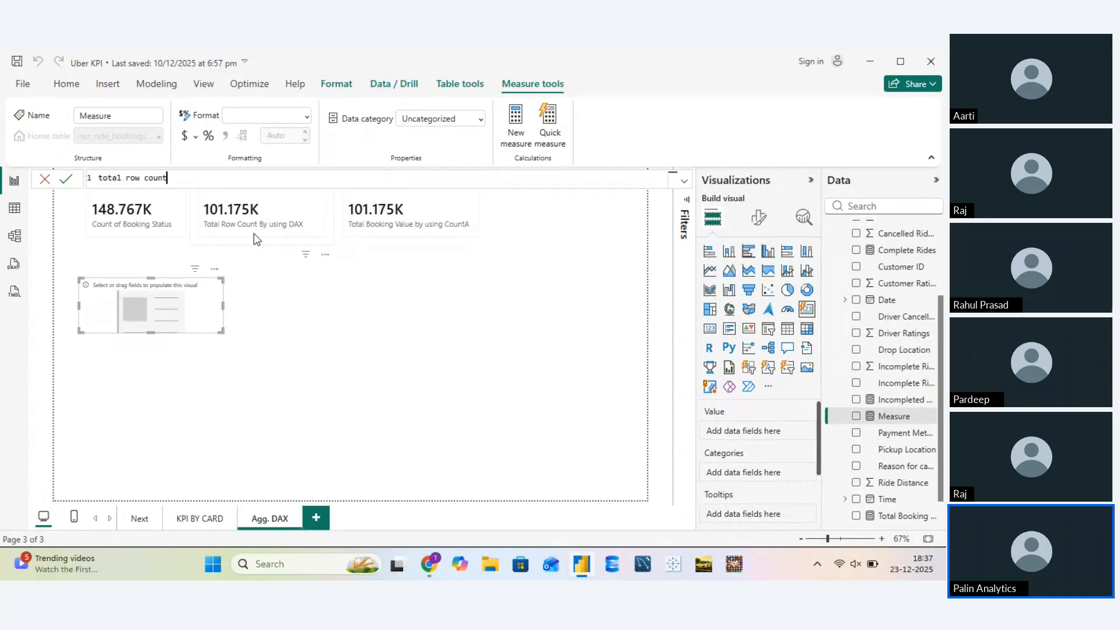
{"action": "type", "text": "b"}
{"action": "key", "text": "BackSpace"}
{"action": "key", "text": "BackSpace"}
{"action": "key", "text": "BackSpace"}
{"action": "key", "text": "BackSpace"}
{"action": "key", "text": "BackSpace"}
{"action": "key", "text": "BackSpace"}
{"action": "key", "text": "BackSpace"}
{"action": "key", "text": "BackSpace"}
{"action": "key", "text": "BackSpace"}
{"action": "key", "text": "BackSpace"}
{"action": "key", "text": "BackSpace"}
{"action": "key", "text": "BackSpace"}
{"action": "key", "text": "BackSpace"}
{"action": "key", "text": "BackSpace"}
{"action": "key", "text": "BackSpace"}
{"action": "key", "text": "BackSpace"}
{"action": "key", "text": "BackSpace"}
Name the new measure status count by using count function
{"action": "type", "text": "book"}
{"action": "key", "text": "BackSpace"}
{"action": "key", "text": "BackSpace"}
{"action": "key", "text": "BackSpace"}
{"action": "type", "text": "tatus"}
{"action": "type", "text": "count by using count fun"}
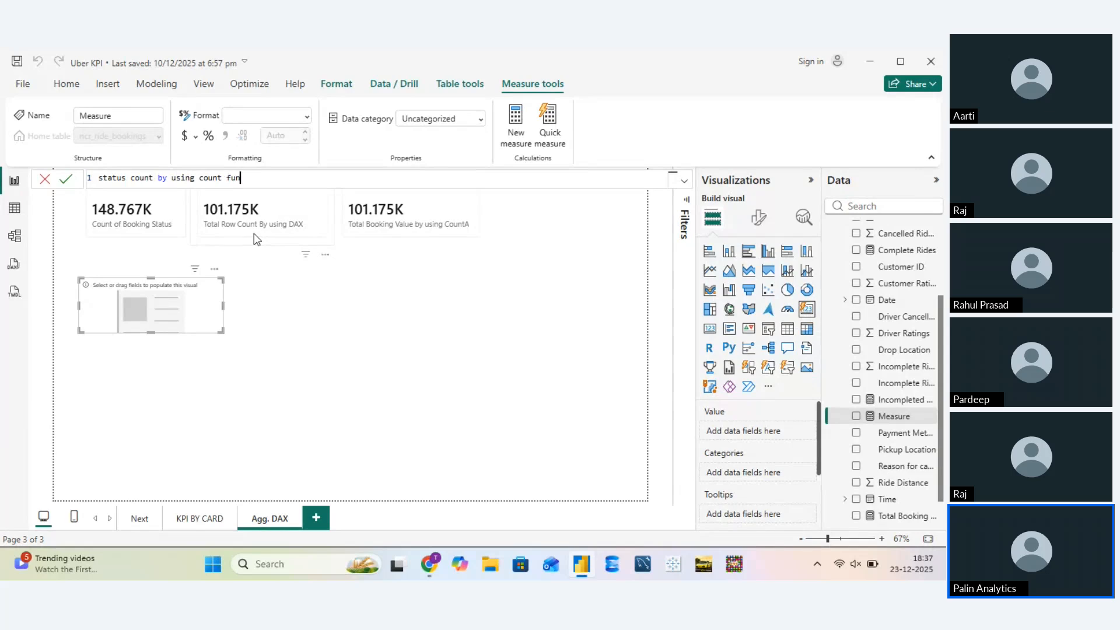
{"action": "type", "text": "ction ]"}
Define the measure as COUNT(ncr_ride_bookings[Booking Status]), commit it and use it as the new card's value
{"action": "type", "text": " COUNT("}
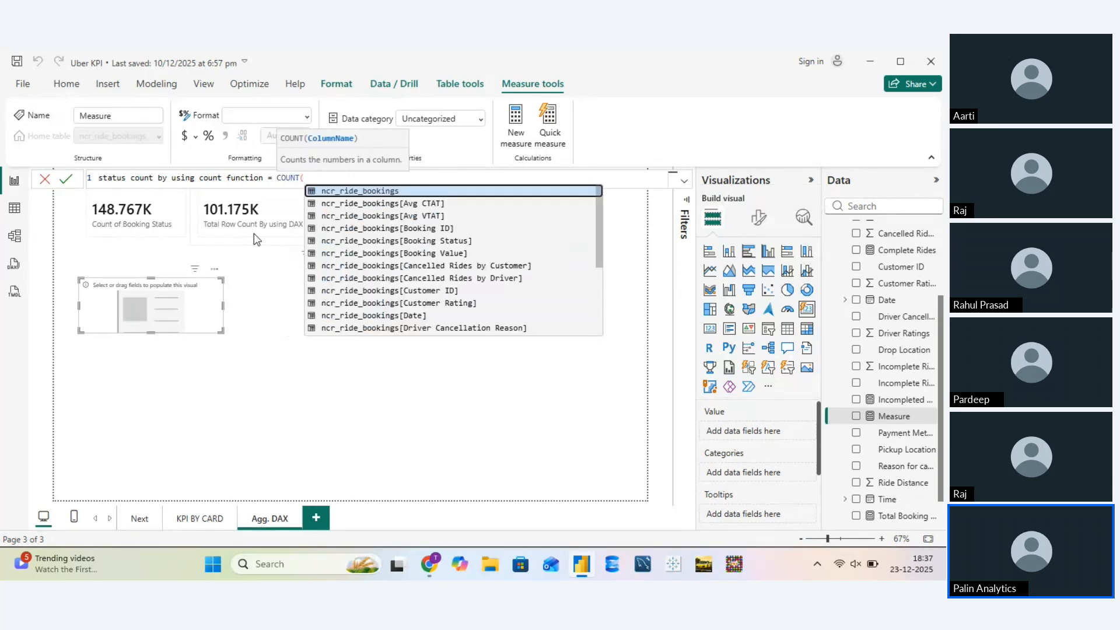
{"action": "key", "text": "Down"}
{"action": "key", "text": "Down"}
{"action": "key", "text": "Down"}
{"action": "key", "text": "Down"}
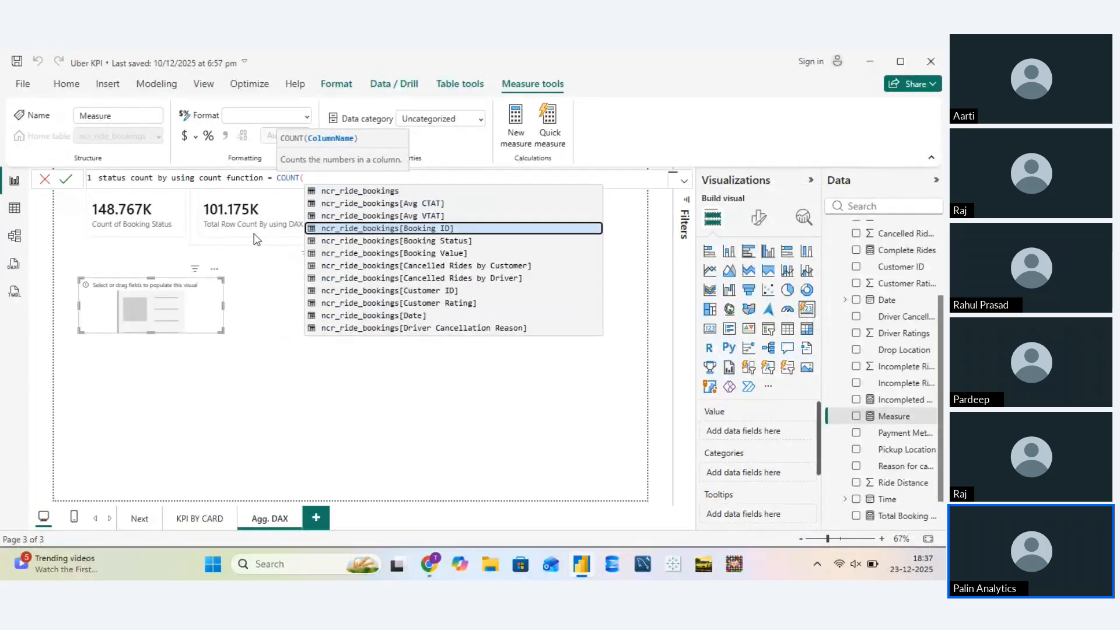
{"action": "key", "text": "Tab"}
{"action": "type", "text": ")"}
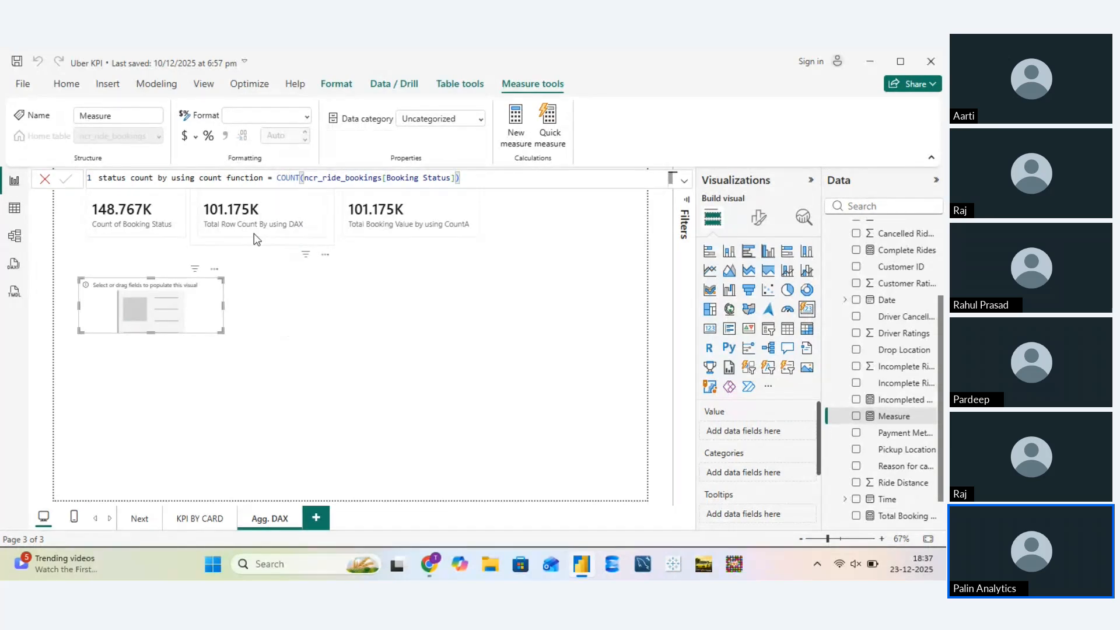
{"action": "key", "text": "Return"}
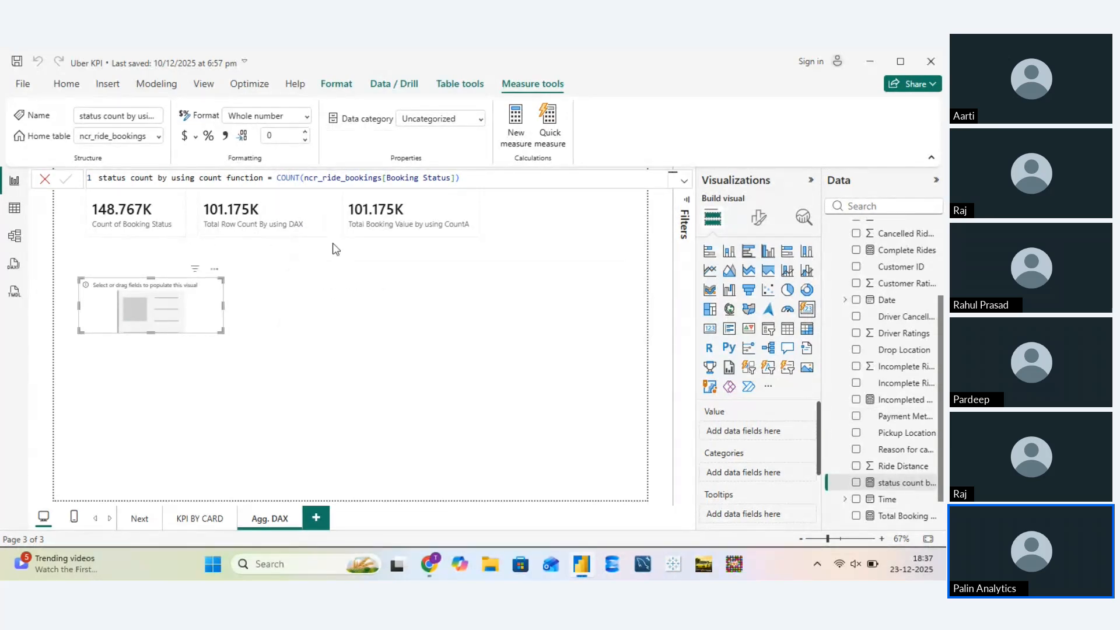
{"action": "left_click_drag", "start_coordinate": [904, 483], "coordinate": [771, 434]}
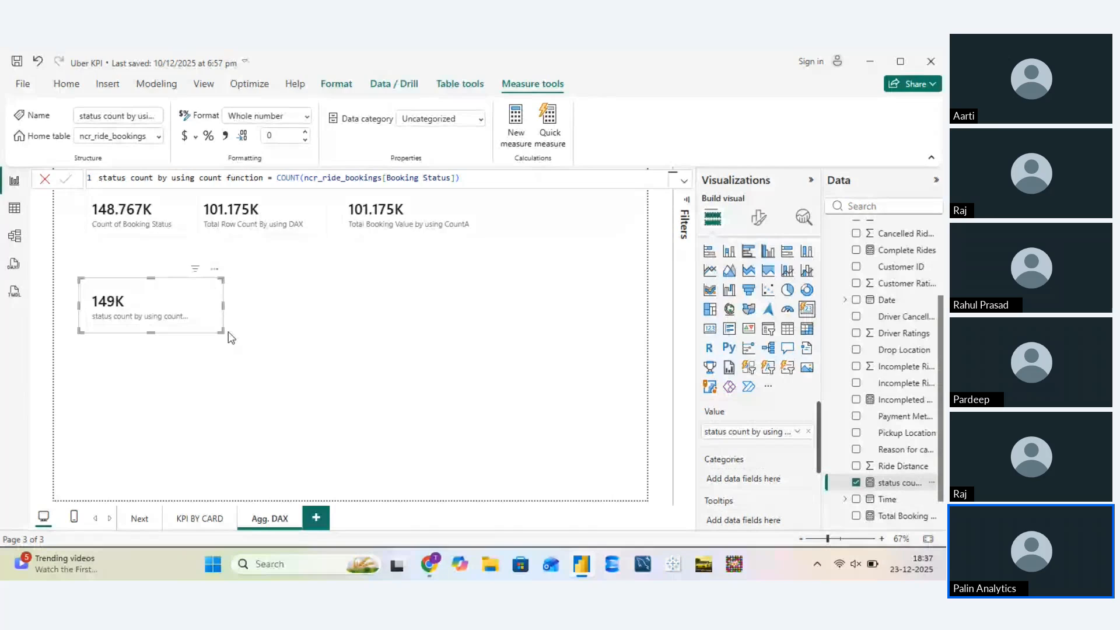
Set the data format of the status count card to General
{"action": "left_click", "coordinate": [758, 218]}
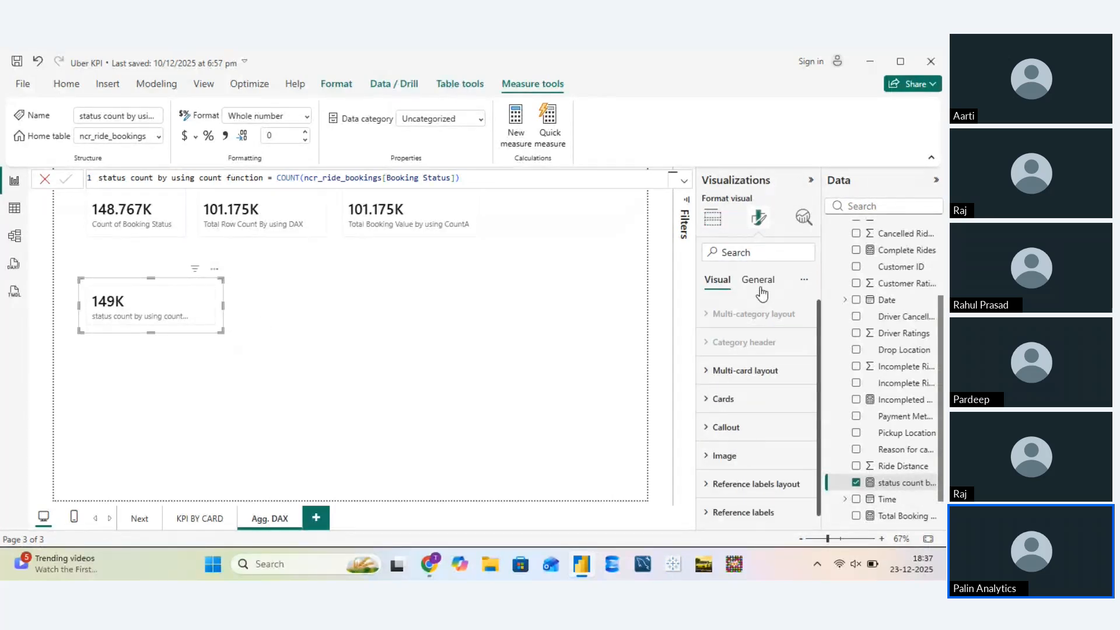
{"action": "left_click", "coordinate": [758, 281]}
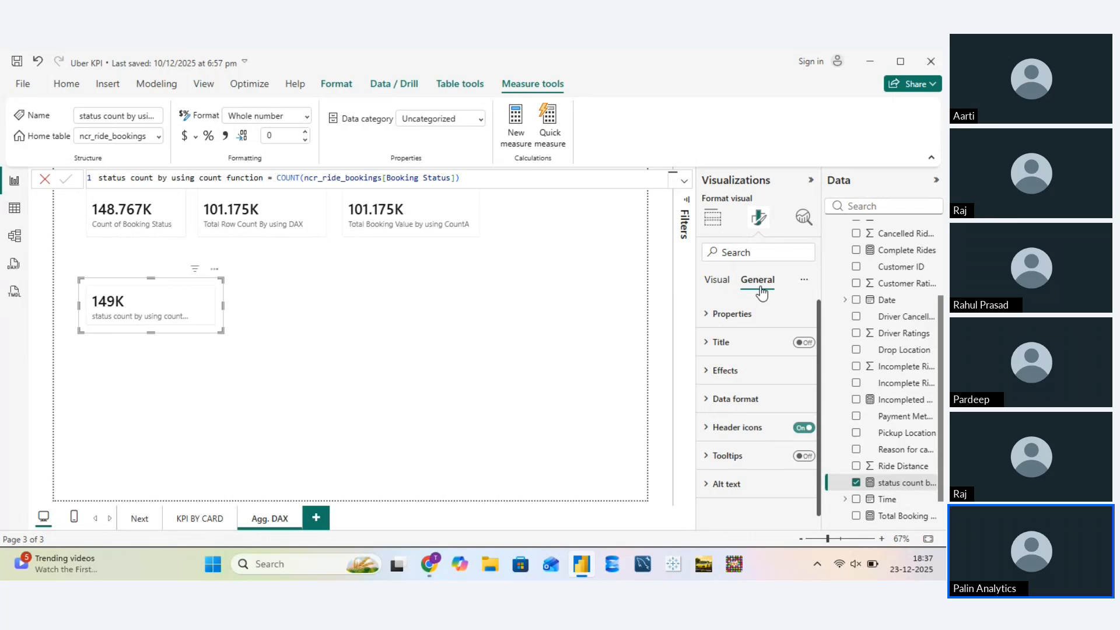
{"action": "left_click", "coordinate": [716, 401]}
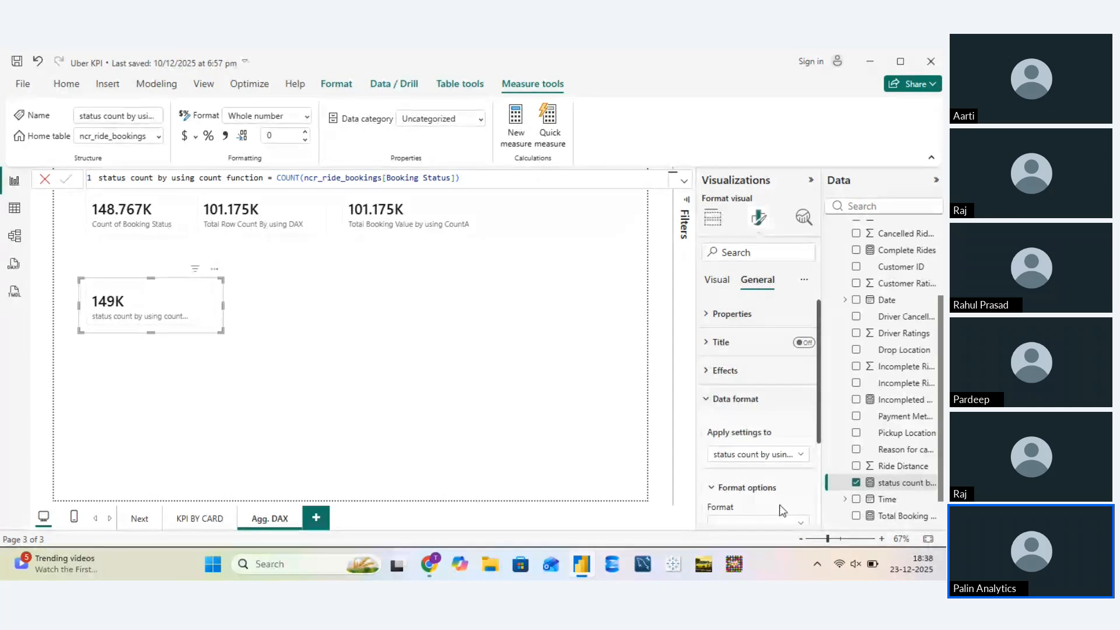
{"action": "scroll", "coordinate": [781, 510], "scroll_direction": "down", "scroll_amount": 3}
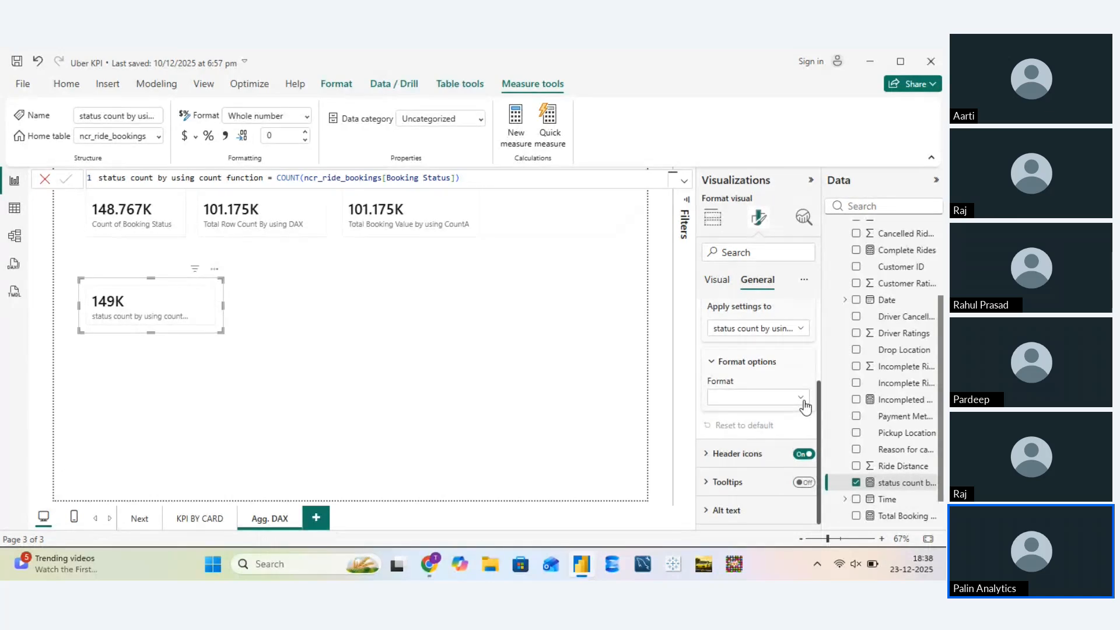
{"action": "left_click", "coordinate": [804, 402]}
{"action": "left_click", "coordinate": [721, 414]}
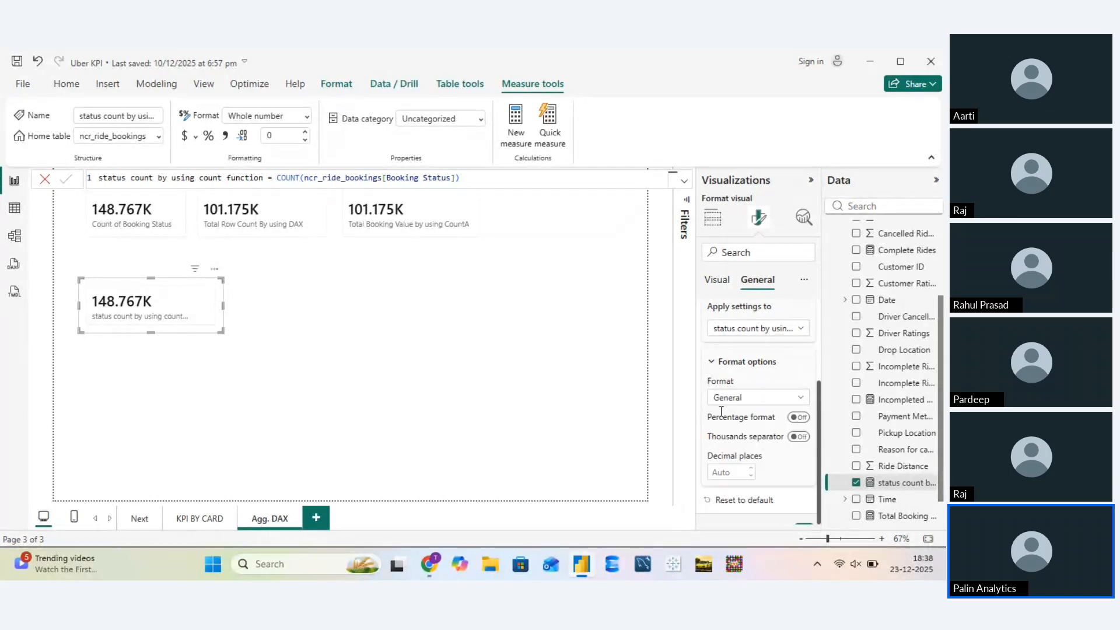
{"action": "left_click", "coordinate": [712, 281]}
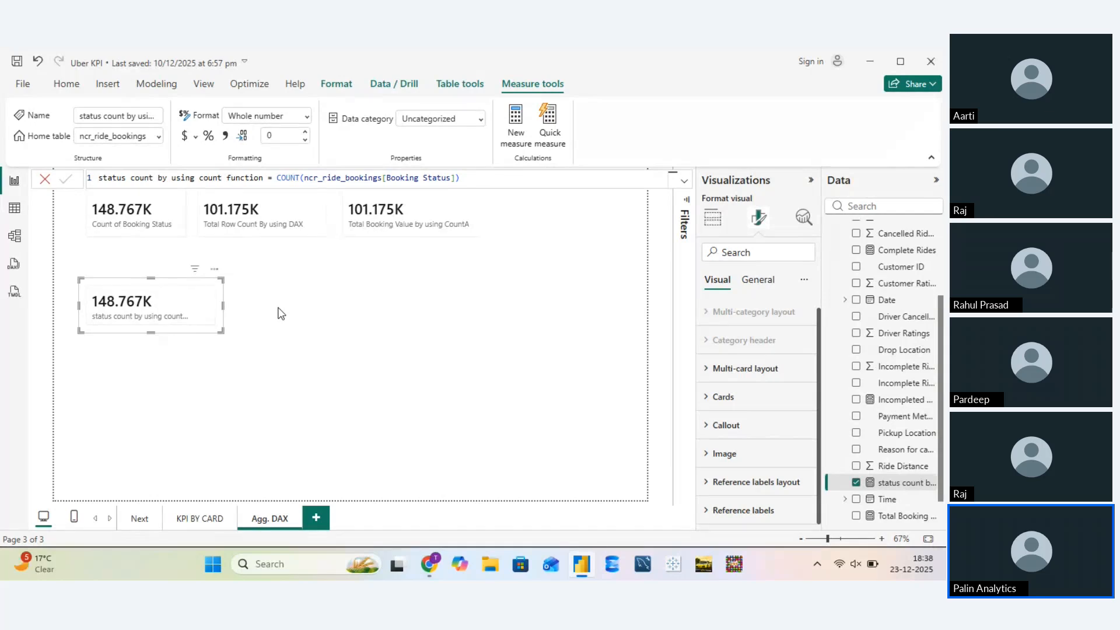
Add a second card visual beside the status count card and shrink it to a similar size
{"action": "left_click", "coordinate": [280, 313]}
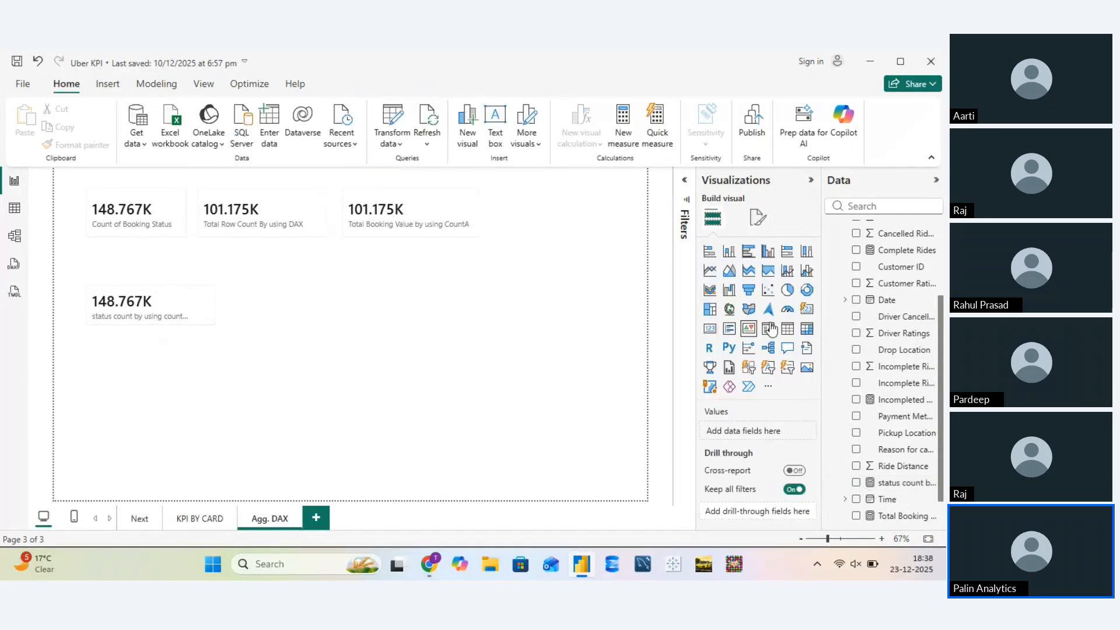
{"action": "left_click_drag", "start_coordinate": [806, 309], "coordinate": [308, 321]}
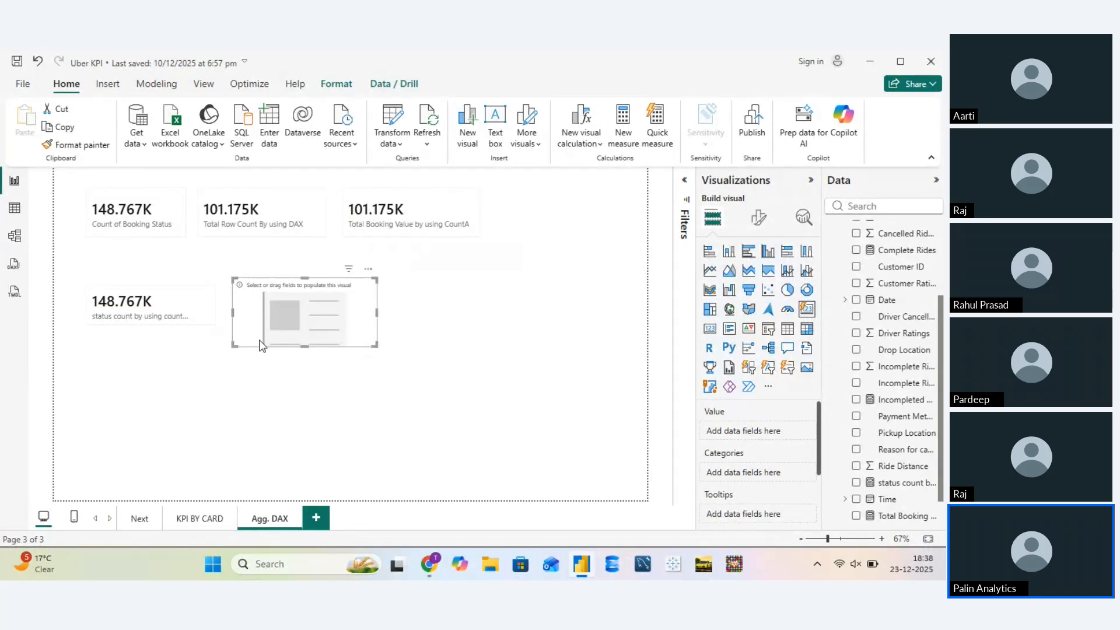
{"action": "mouse_move", "coordinate": [234, 347]}
{"action": "left_mouse_down"}
{"action": "mouse_move", "coordinate": [254, 312]}
{"action": "mouse_move", "coordinate": [239, 327]}
{"action": "left_mouse_up"}
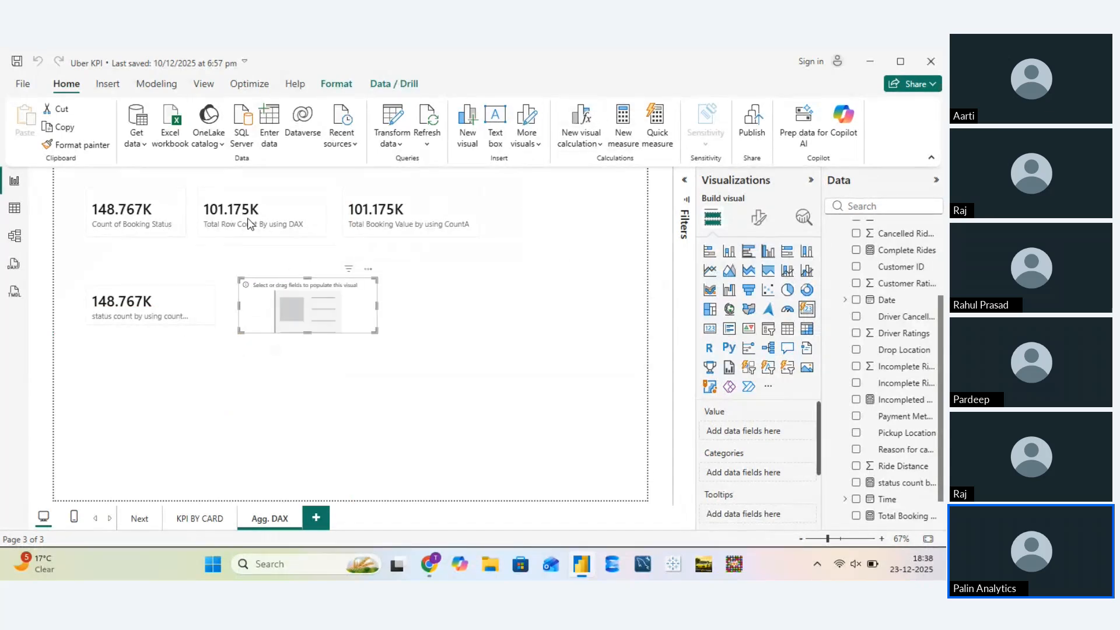
Start a new measure named "status count by using countA funciton"
{"action": "type", "text": "sta"}
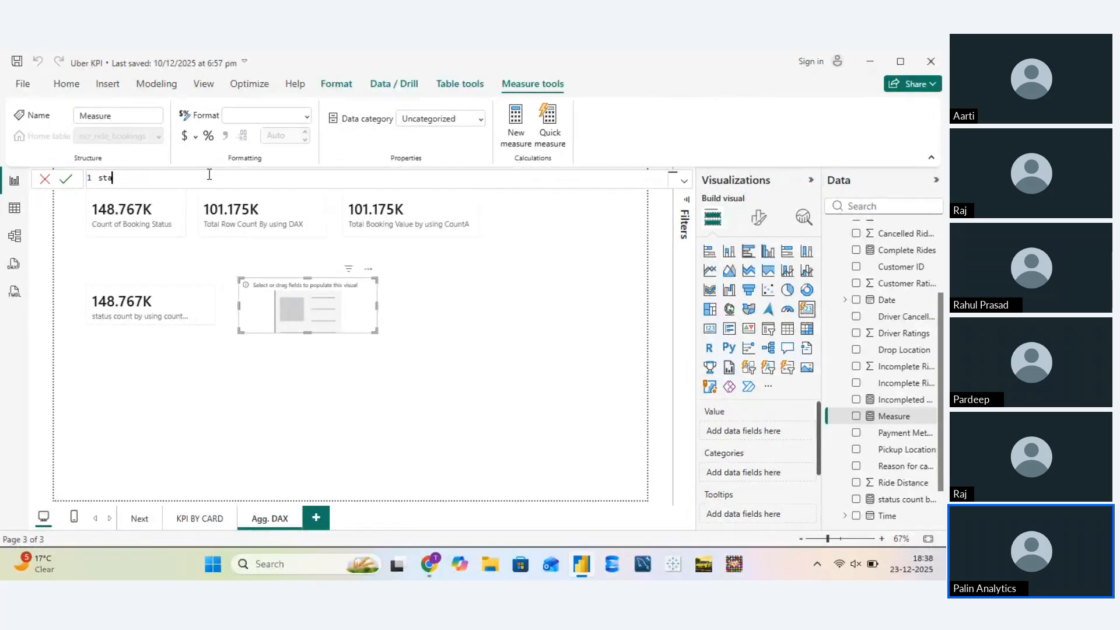
{"action": "type", "text": "tus count by using count A funciton"}
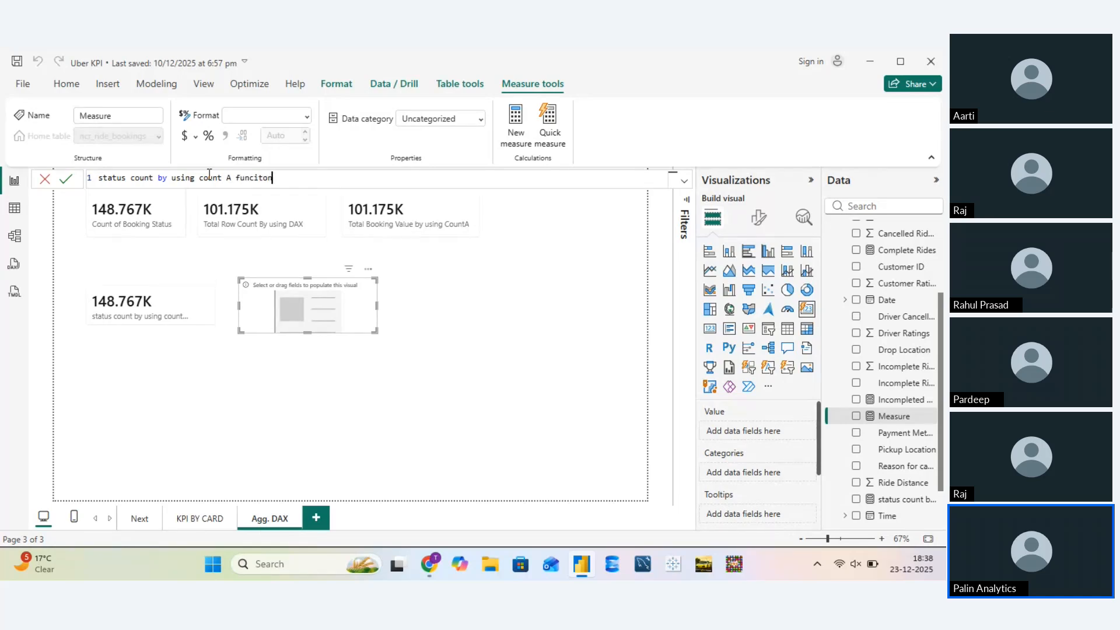
{"action": "key", "text": "Left"}
{"action": "key", "text": "Left"}
{"action": "key", "text": "Left"}
{"action": "key", "text": "Left"}
{"action": "key", "text": "Left"}
{"action": "key", "text": "BackSpace"}
{"action": "key", "text": "Right"}
{"action": "key", "text": "Right"}
{"action": "key", "text": "Right"}
{"action": "key", "text": "Right"}
{"action": "key", "text": "Right"}
{"action": "key", "text": "Right"}
{"action": "key", "text": "Right"}
{"action": "key", "text": "Right"}
{"action": "key", "text": "Right"}
Define the new measure as COUNTA(ncr_ride_bookings[Booking Status]) and commit the formula
{"action": "type", "text": "counta"}
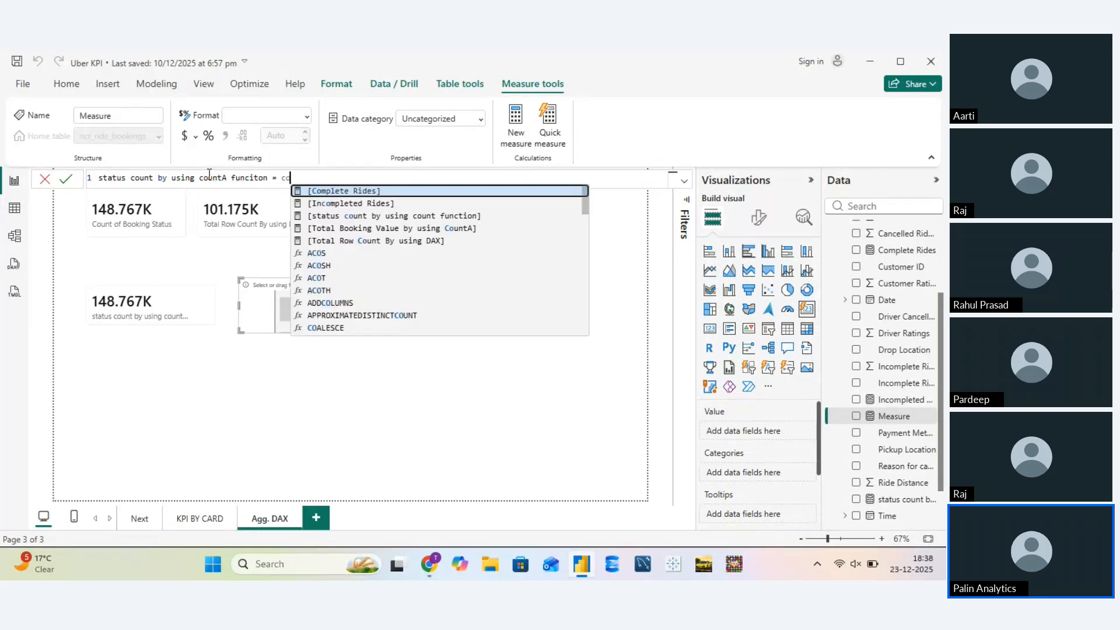
{"action": "key", "text": "Down"}
{"action": "key", "text": "Up"}
{"action": "key", "text": "Tab"}
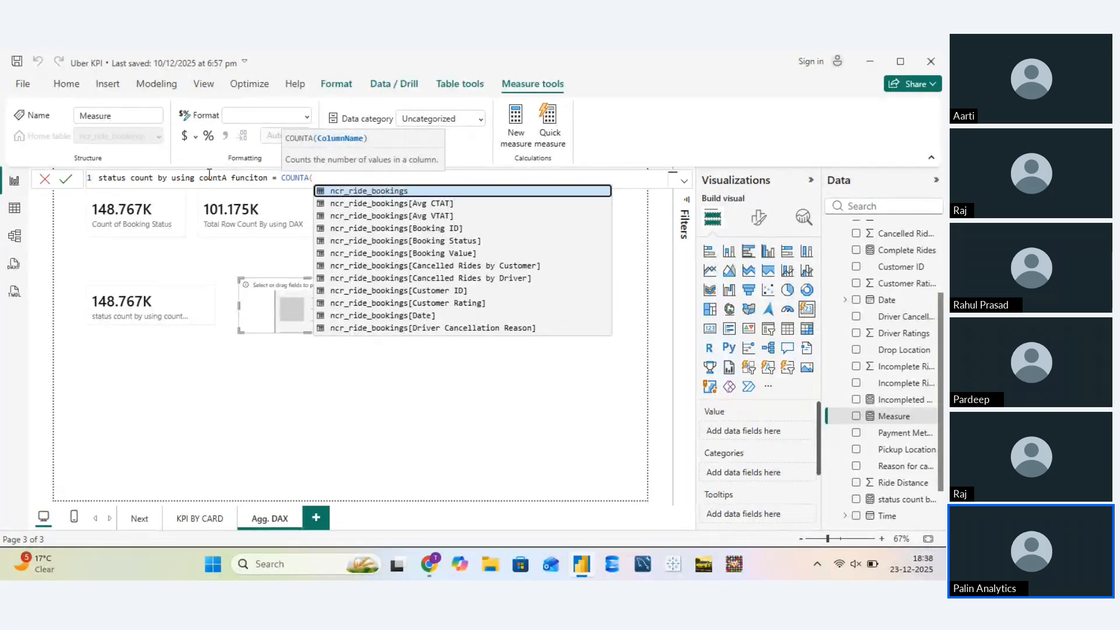
{"action": "key", "text": "Down"}
{"action": "key", "text": "Down"}
{"action": "key", "text": "Down"}
{"action": "key", "text": "Down"}
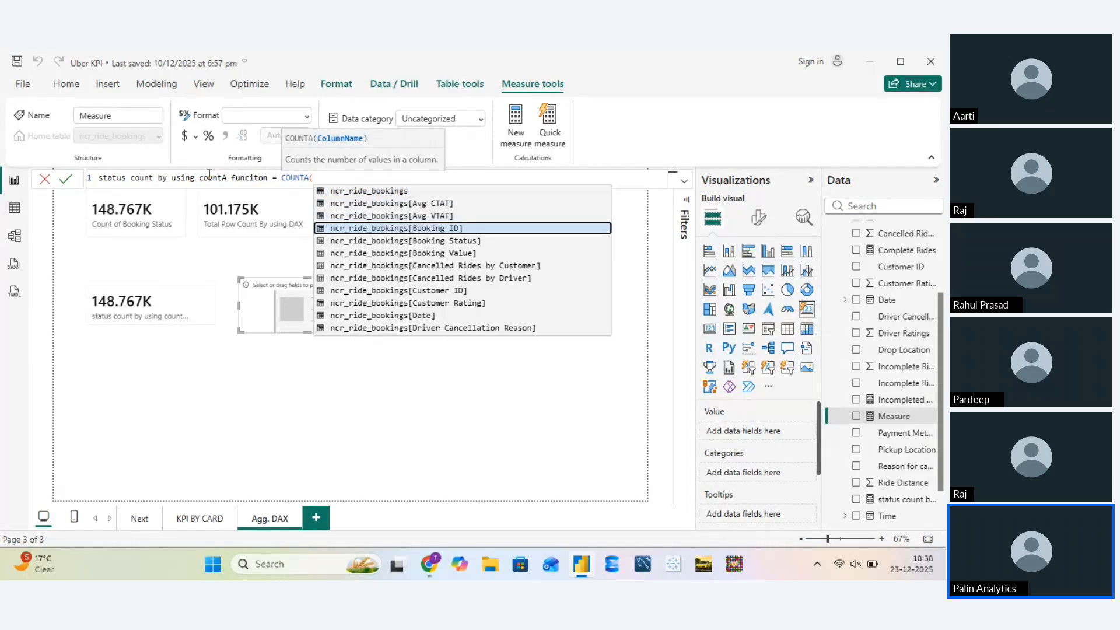
{"action": "key", "text": "Tab"}
{"action": "type", "text": ")"}
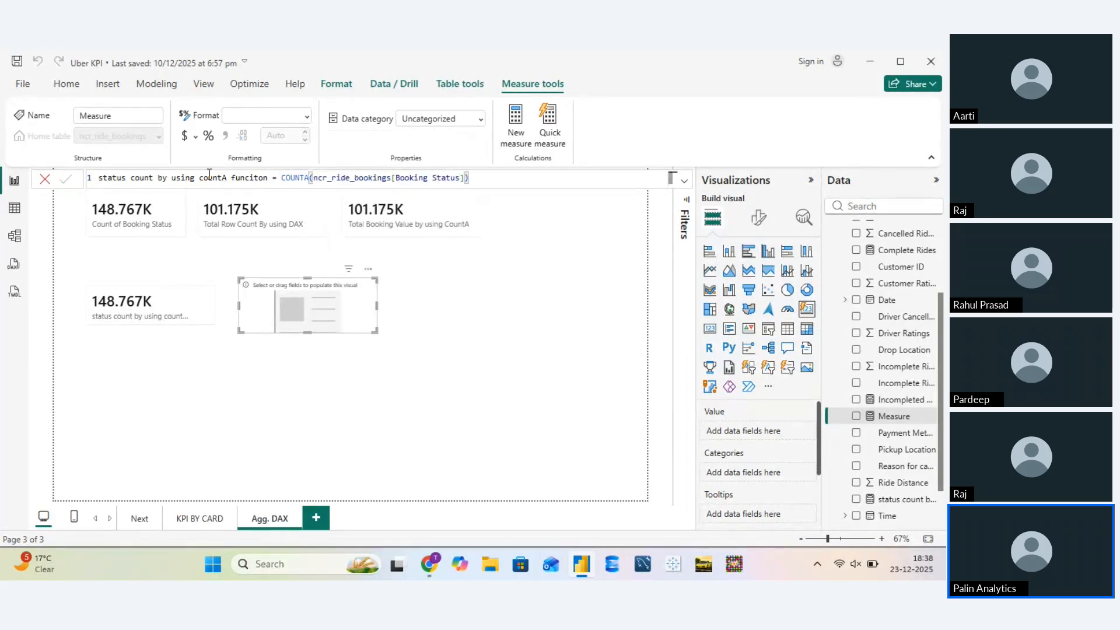
{"action": "key", "text": "Return"}
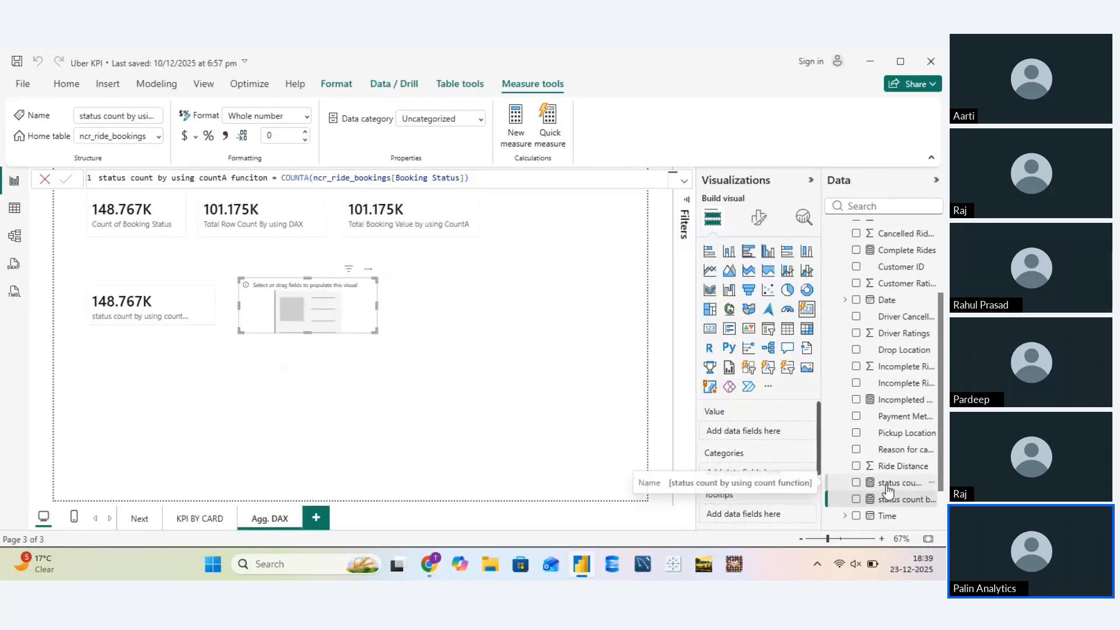
Show the countA status measure in the empty card and set its data format to General
{"action": "left_click_drag", "start_coordinate": [887, 490], "coordinate": [745, 435]}
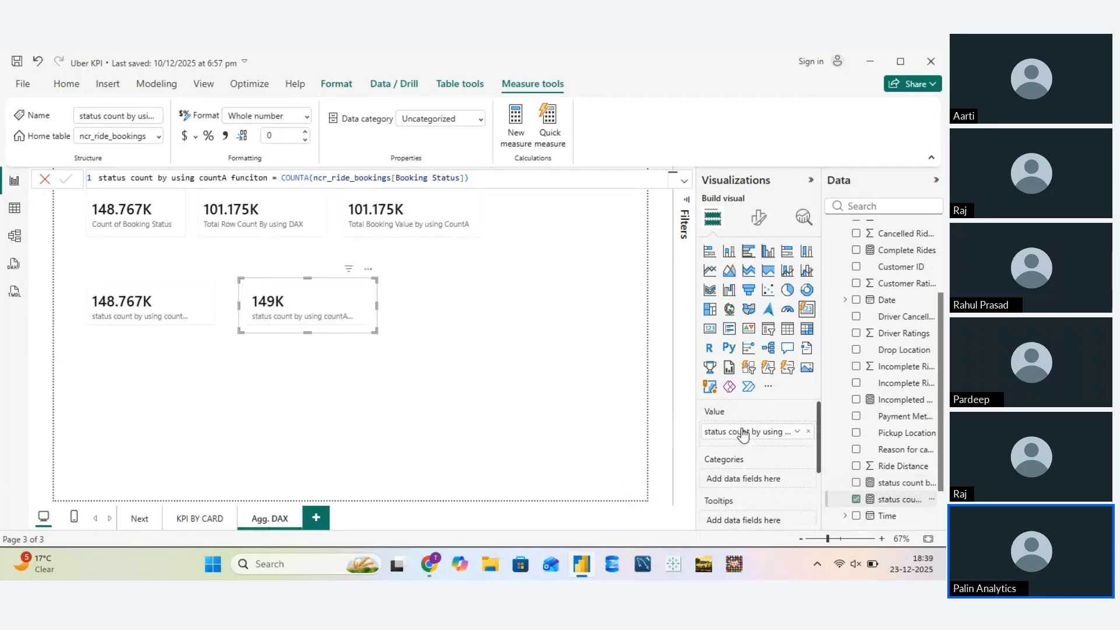
{"action": "left_click", "coordinate": [758, 217]}
{"action": "left_click", "coordinate": [769, 282]}
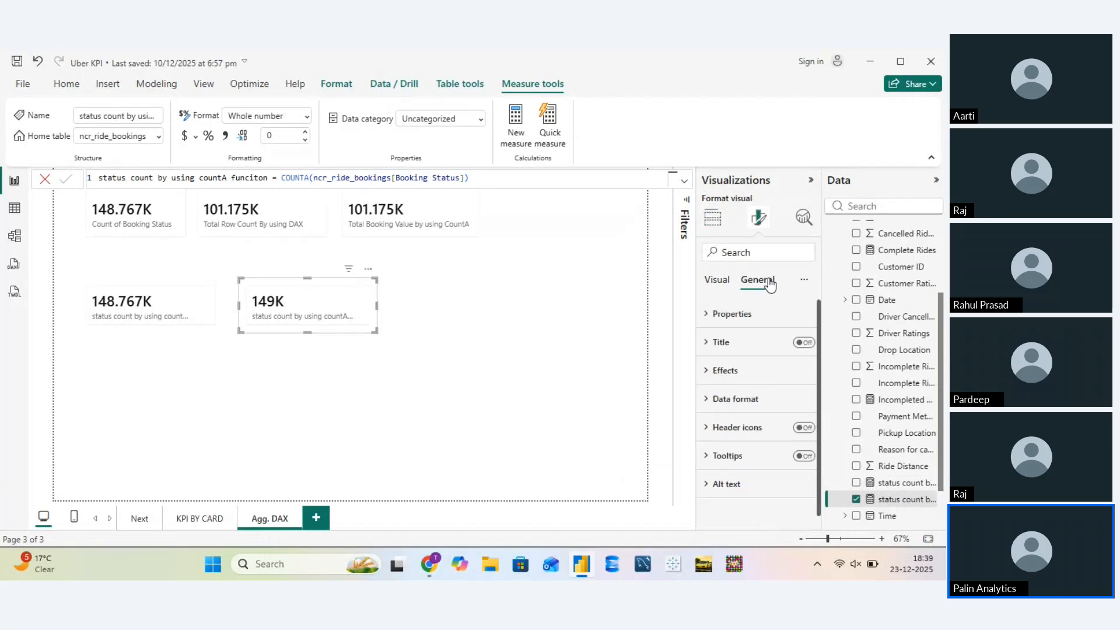
{"action": "left_click", "coordinate": [734, 407]}
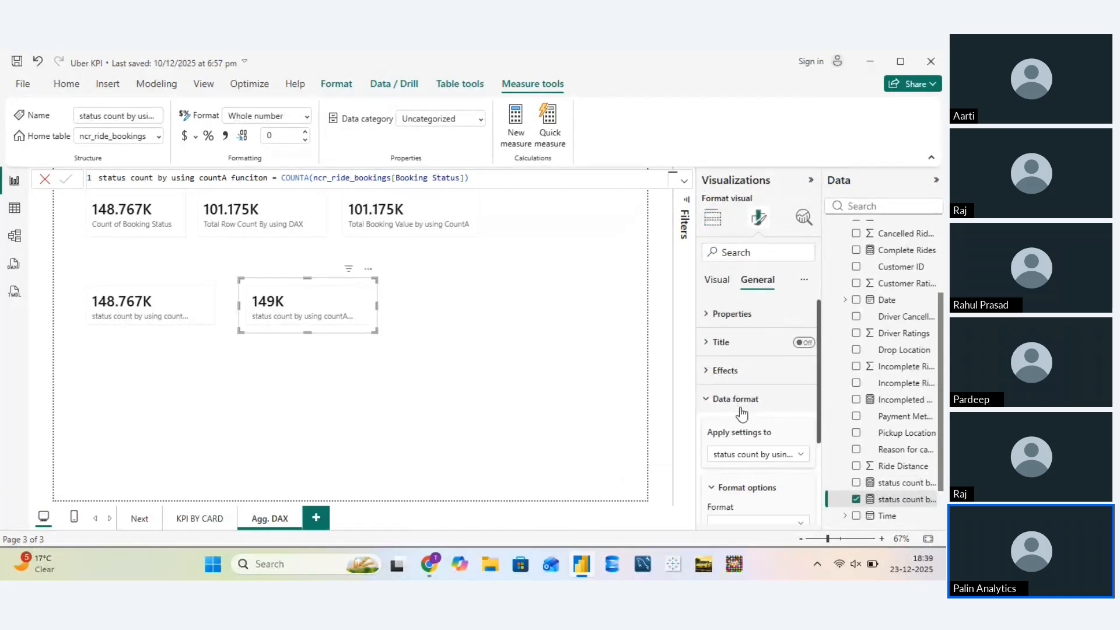
{"action": "scroll", "coordinate": [775, 452], "scroll_direction": "down", "scroll_amount": 2}
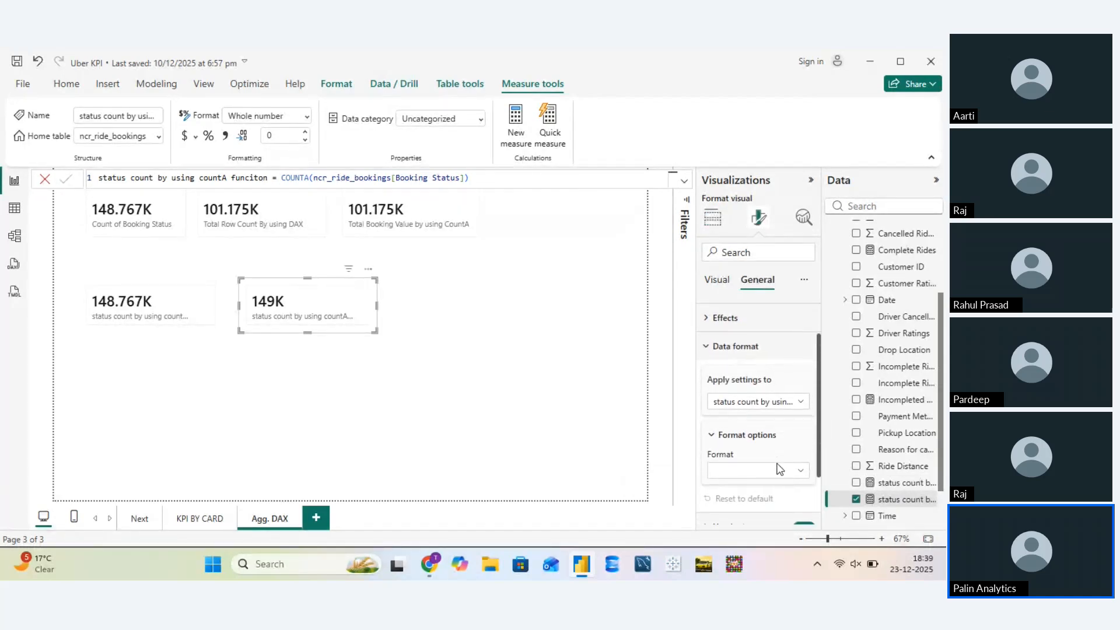
{"action": "left_click", "coordinate": [781, 471]}
{"action": "left_click", "coordinate": [749, 356]}
{"action": "left_click", "coordinate": [534, 392]}
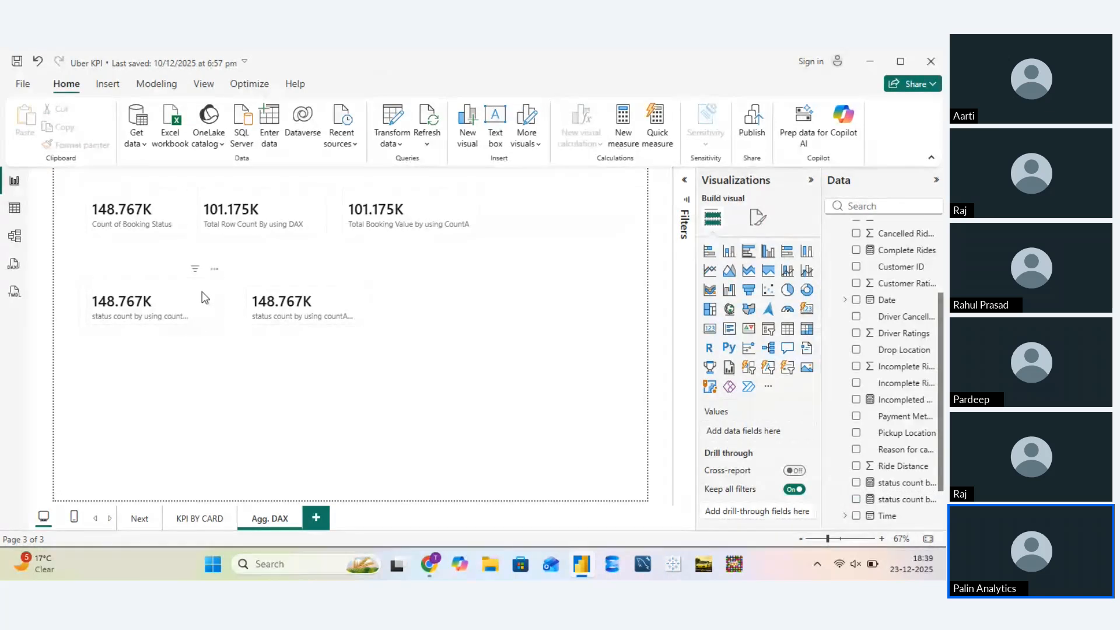
Move the two status count cards up beneath the upper row of cards and level them with each other
{"action": "left_click_drag", "start_coordinate": [206, 300], "coordinate": [233, 294]}
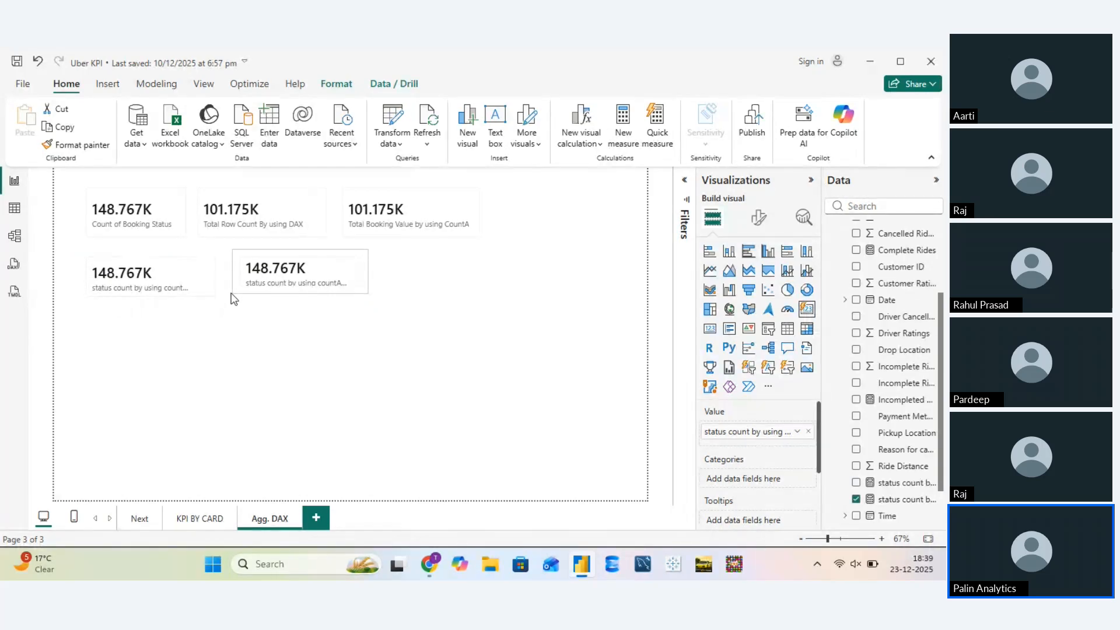
{"action": "left_click", "coordinate": [354, 254]}
{"action": "left_click_drag", "start_coordinate": [350, 254], "coordinate": [351, 258]}
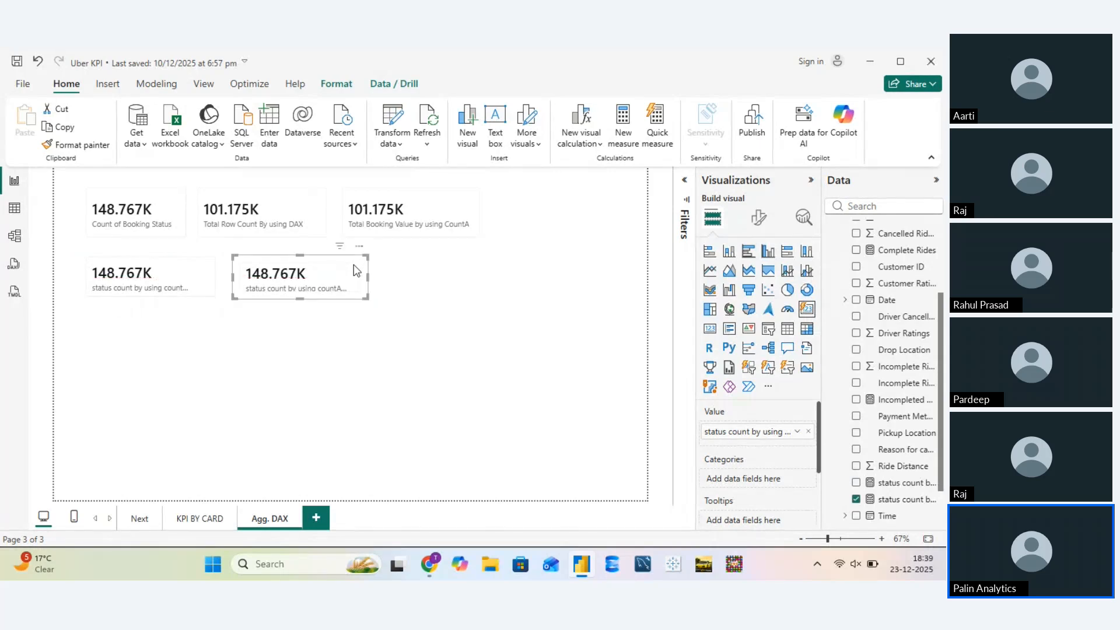
{"action": "left_click", "coordinate": [411, 328]}
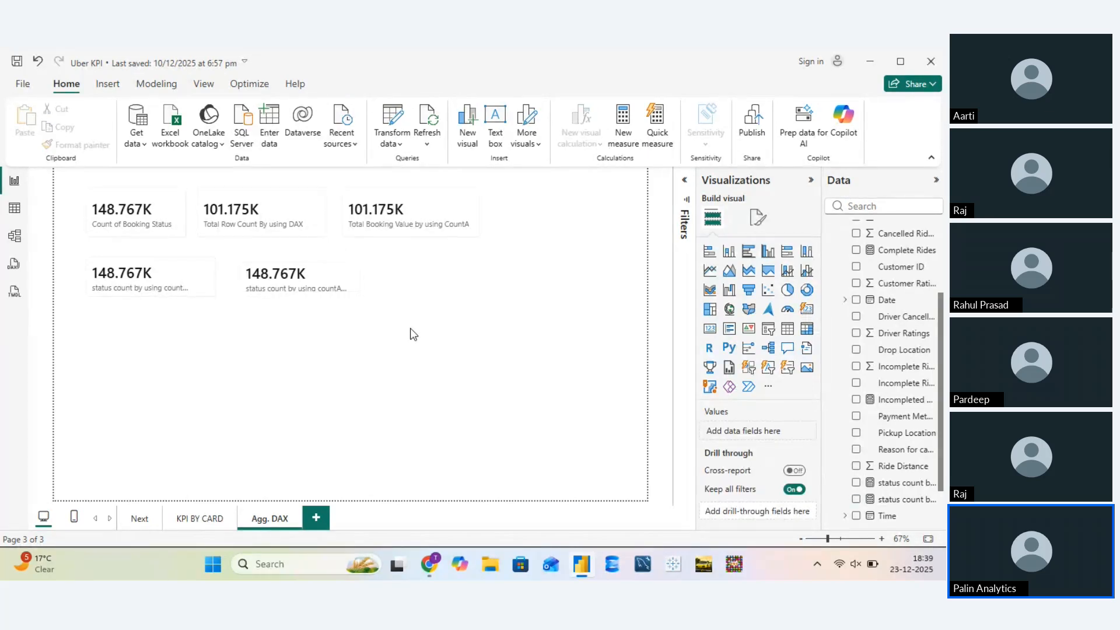
Insert a text box below the cards and resize it into a thin strip nearly as wide as the page
{"action": "left_click", "coordinate": [496, 125]}
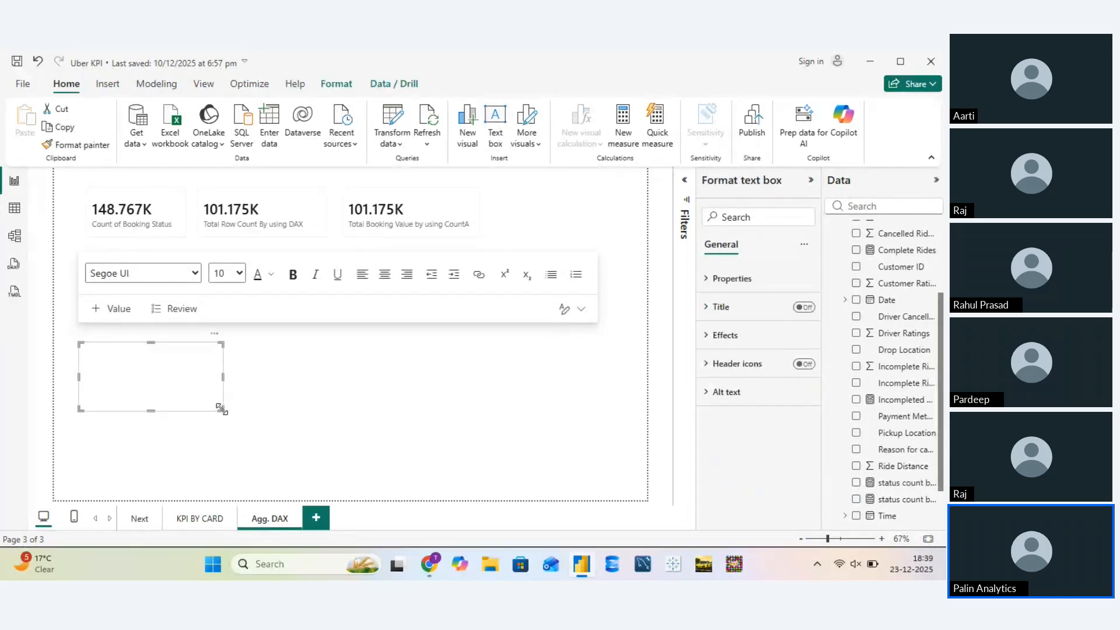
{"action": "left_click_drag", "start_coordinate": [223, 410], "coordinate": [639, 369]}
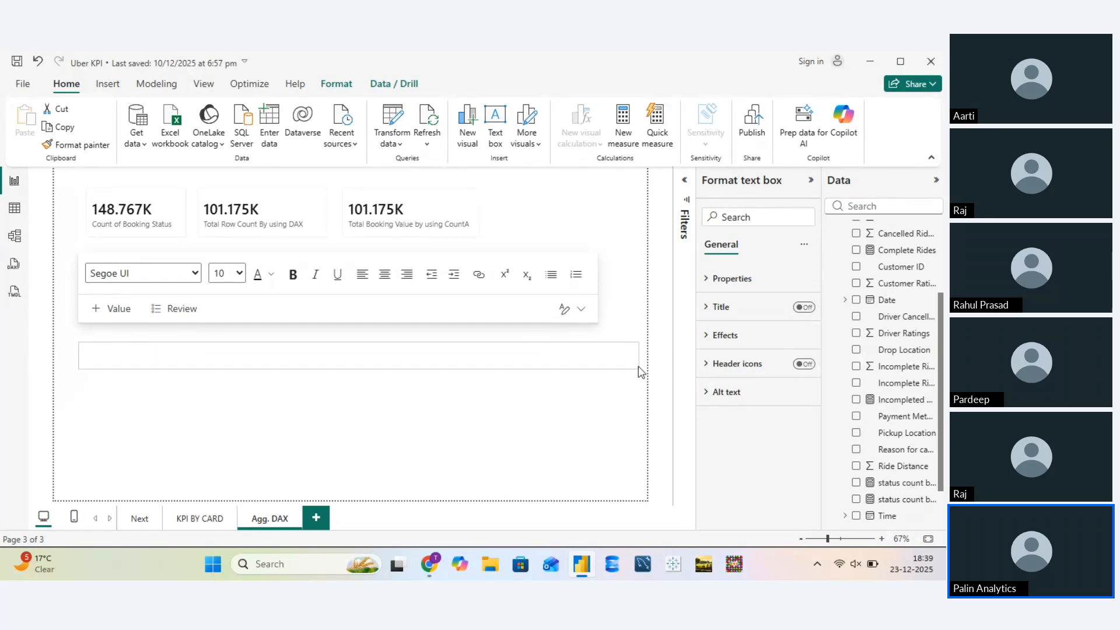
{"action": "left_click", "coordinate": [422, 357]}
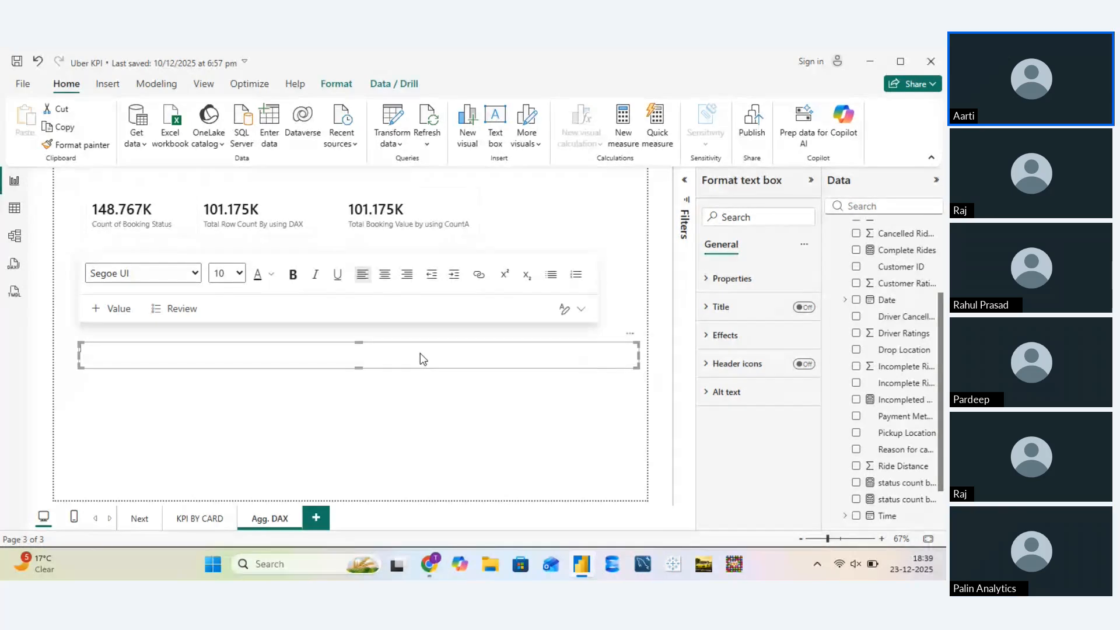
Move the text box up the page until it sits above the upper row of cards
{"action": "left_click", "coordinate": [420, 353]}
{"action": "key", "text": "Up"}
{"action": "key", "text": "Up"}
{"action": "key", "text": "Up"}
{"action": "key", "text": "Up"}
{"action": "key", "text": "Up"}
{"action": "key", "text": "Up"}
{"action": "key", "text": "Up"}
{"action": "key", "text": "Up"}
{"action": "key", "text": "Up"}
{"action": "key", "text": "Up"}
{"action": "key", "text": "Up"}
{"action": "key", "text": "Up"}
{"action": "key", "text": "Up"}
{"action": "key", "text": "Up"}
{"action": "key", "text": "Up"}
{"action": "key", "text": "Up"}
{"action": "key", "text": "Up"}
{"action": "key", "text": "Up"}
{"action": "key", "text": "Up"}
{"action": "key", "text": "Up"}
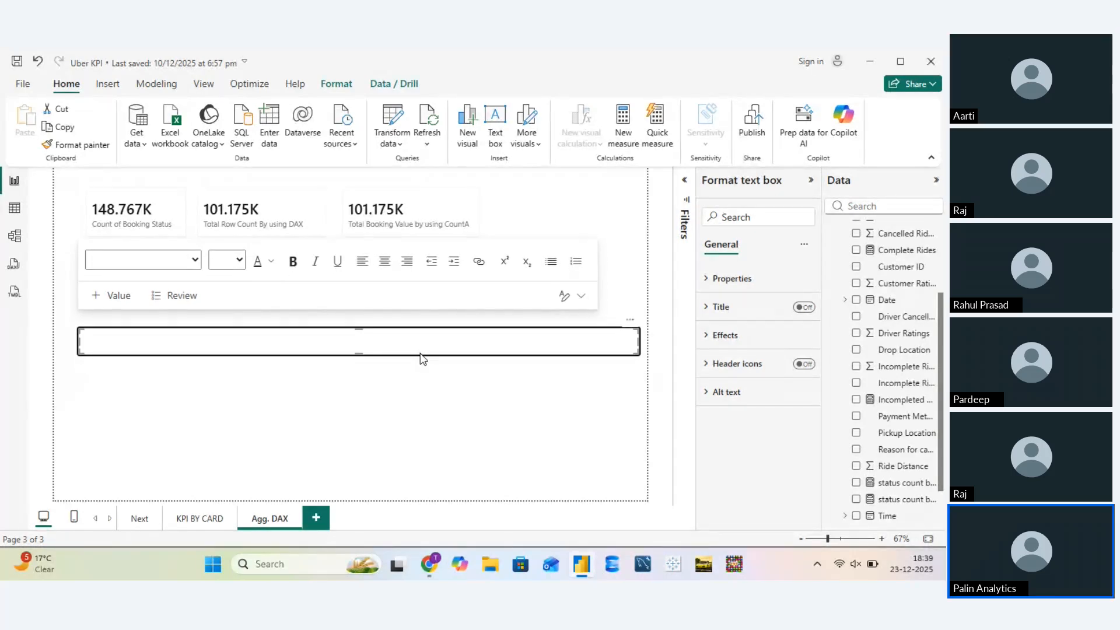
{"action": "key", "text": "Down"}
{"action": "key", "text": "Down"}
{"action": "key", "text": "Down"}
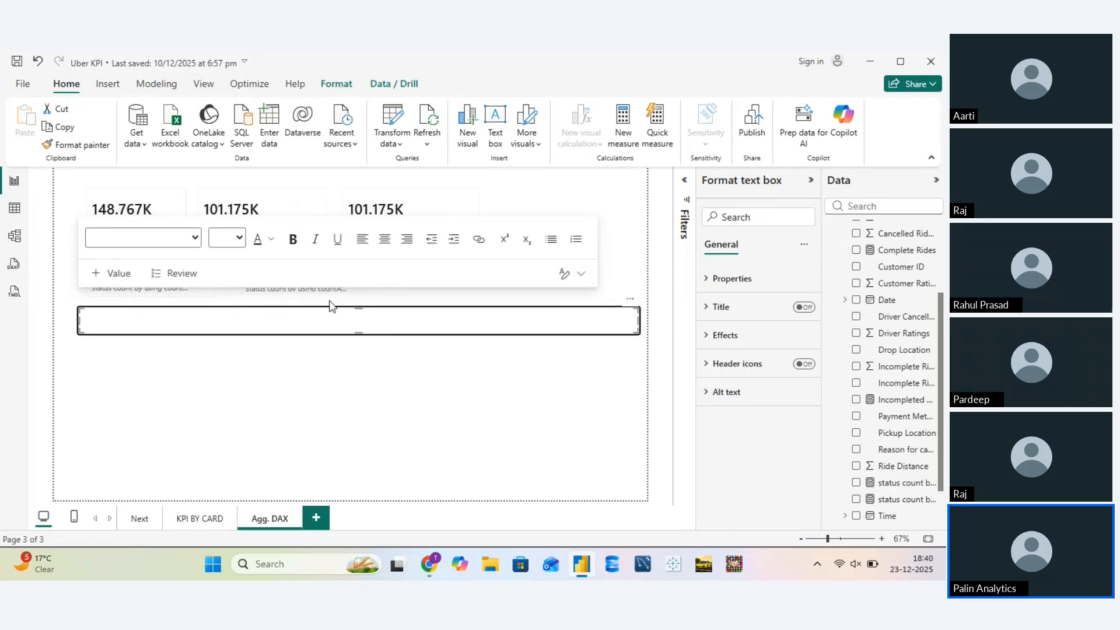
{"action": "key", "text": "Up"}
{"action": "key", "text": "Up"}
{"action": "key", "text": "Up"}
{"action": "key", "text": "Up"}
{"action": "key", "text": "Up"}
{"action": "key", "text": "Up"}
{"action": "key", "text": "Up"}
{"action": "key", "text": "Up"}
{"action": "key", "text": "Up"}
{"action": "key", "text": "Up"}
{"action": "key", "text": "Up"}
{"action": "key", "text": "Up"}
{"action": "key", "text": "Up"}
{"action": "key", "text": "Up"}
{"action": "key", "text": "Up"}
{"action": "key", "text": "Up"}
{"action": "key", "text": "Up"}
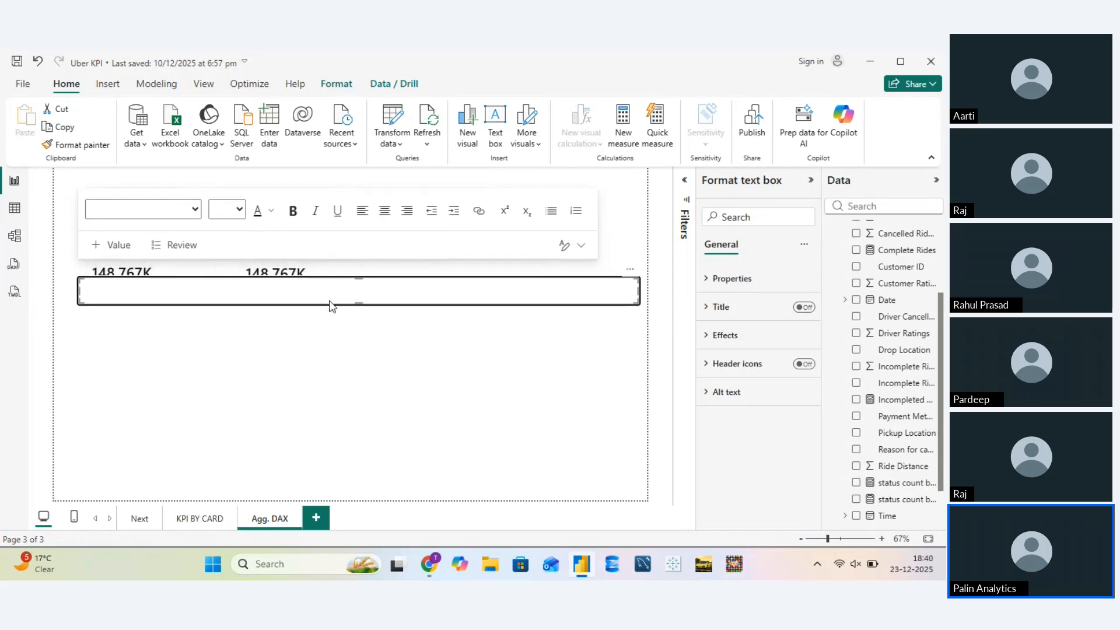
{"action": "key", "text": "Up"}
{"action": "key", "text": "Up"}
{"action": "key", "text": "Up"}
{"action": "key", "text": "Up"}
{"action": "key", "text": "Up"}
{"action": "key", "text": "Up"}
{"action": "key", "text": "Up"}
{"action": "key", "text": "Up"}
{"action": "key", "text": "Up"}
{"action": "key", "text": "Up"}
{"action": "key", "text": "Up"}
{"action": "key", "text": "Up"}
{"action": "key", "text": "Up"}
{"action": "key", "text": "Up"}
{"action": "key", "text": "Up"}
{"action": "key", "text": "Up"}
{"action": "key", "text": "Up"}
{"action": "key", "text": "Up"}
{"action": "key", "text": "Up"}
{"action": "key", "text": "Up"}
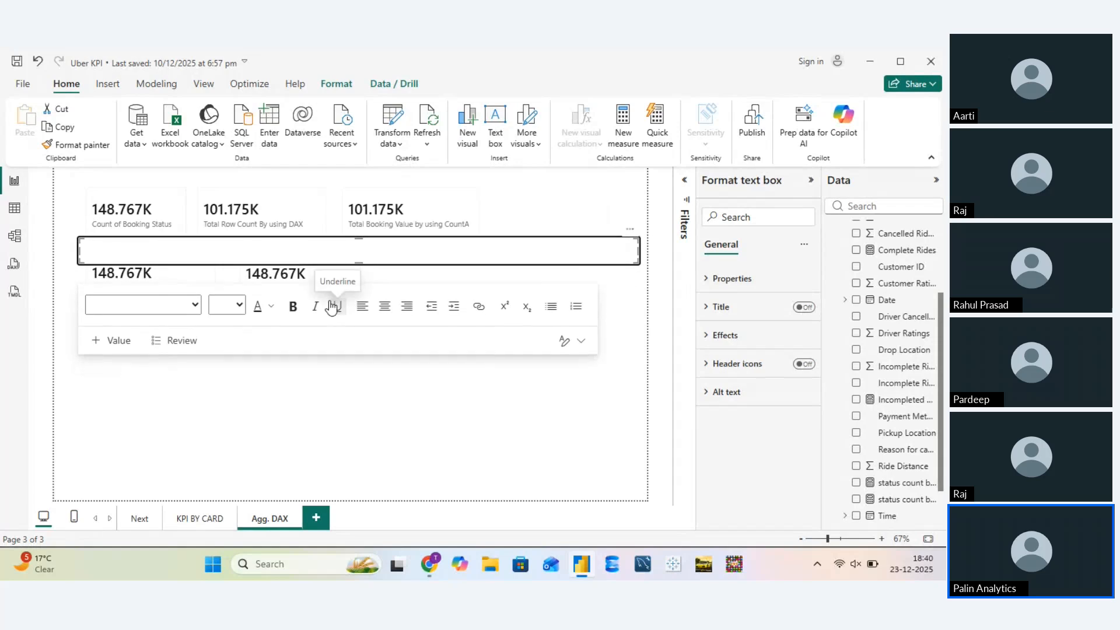
{"action": "key", "text": "Up"}
{"action": "key", "text": "Up"}
{"action": "key", "text": "Up"}
{"action": "key", "text": "Up"}
{"action": "key", "text": "Up"}
{"action": "key", "text": "Up"}
{"action": "key", "text": "Up"}
{"action": "key", "text": "Up"}
{"action": "key", "text": "Up"}
{"action": "key", "text": "Up"}
{"action": "key", "text": "Up"}
{"action": "key", "text": "Up"}
{"action": "key", "text": "Up"}
{"action": "key", "text": "Up"}
{"action": "key", "text": "Up"}
{"action": "key", "text": "Up"}
{"action": "key", "text": "Up"}
{"action": "key", "text": "Up"}
{"action": "key", "text": "Up"}
{"action": "key", "text": "Up"}
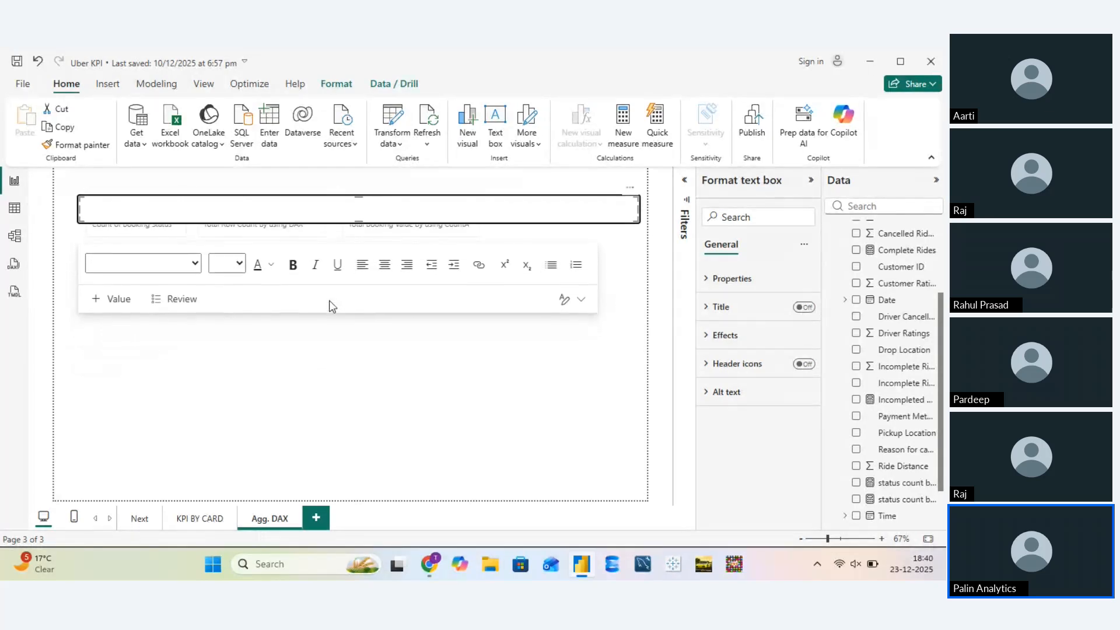
{"action": "key", "text": "Up"}
{"action": "key", "text": "Up"}
{"action": "key", "text": "Up"}
{"action": "key", "text": "Up"}
{"action": "key", "text": "Up"}
{"action": "key", "text": "Up"}
{"action": "key", "text": "Up"}
{"action": "key", "text": "Up"}
{"action": "key", "text": "Up"}
{"action": "key", "text": "Up"}
{"action": "key", "text": "Up"}
{"action": "key", "text": "Up"}
{"action": "key", "text": "Up"}
{"action": "key", "text": "Up"}
{"action": "key", "text": "Up"}
{"action": "key", "text": "Up"}
{"action": "key", "text": "Up"}
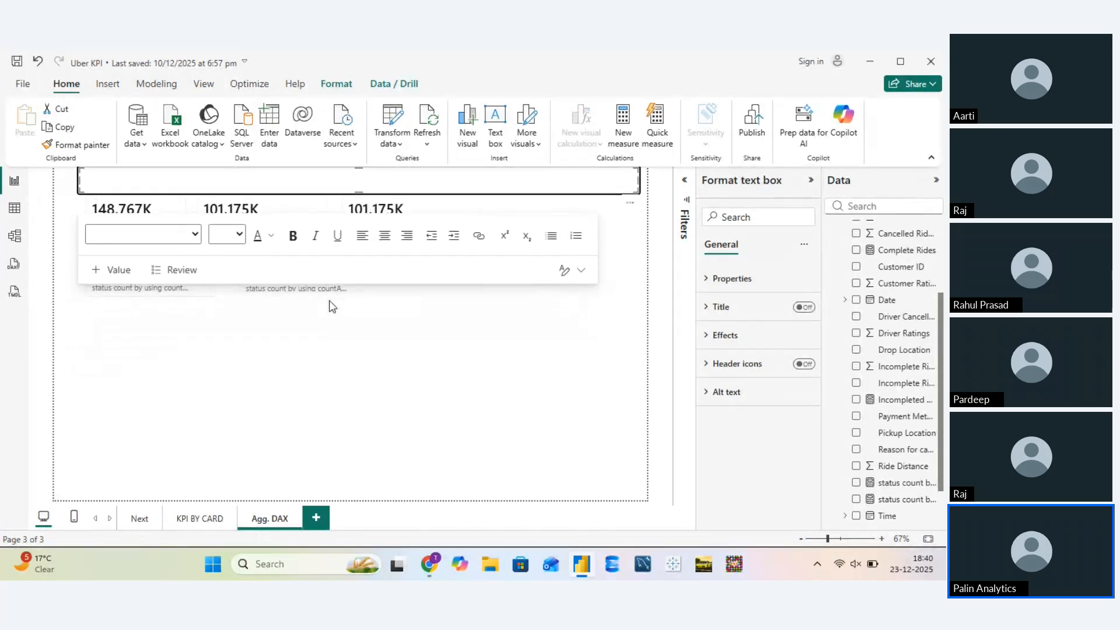
{"action": "key", "text": "Up"}
{"action": "key", "text": "Up"}
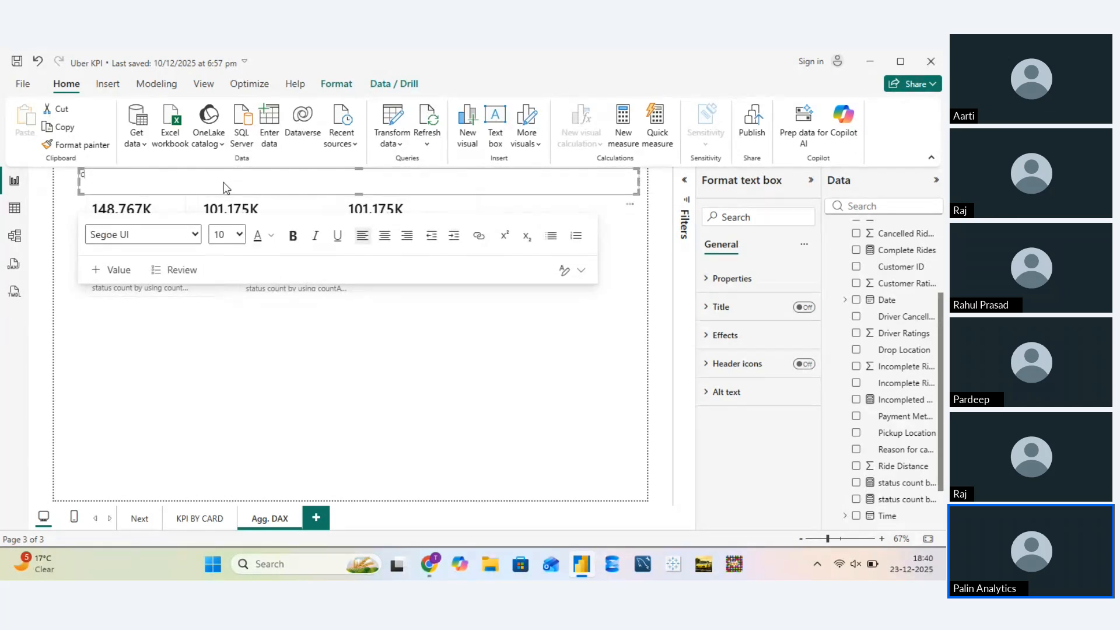
Enter "Count and CountA function and there is no difference in both" in the text box
{"action": "type", "text": "t"}
{"action": "type", "text": "A"}
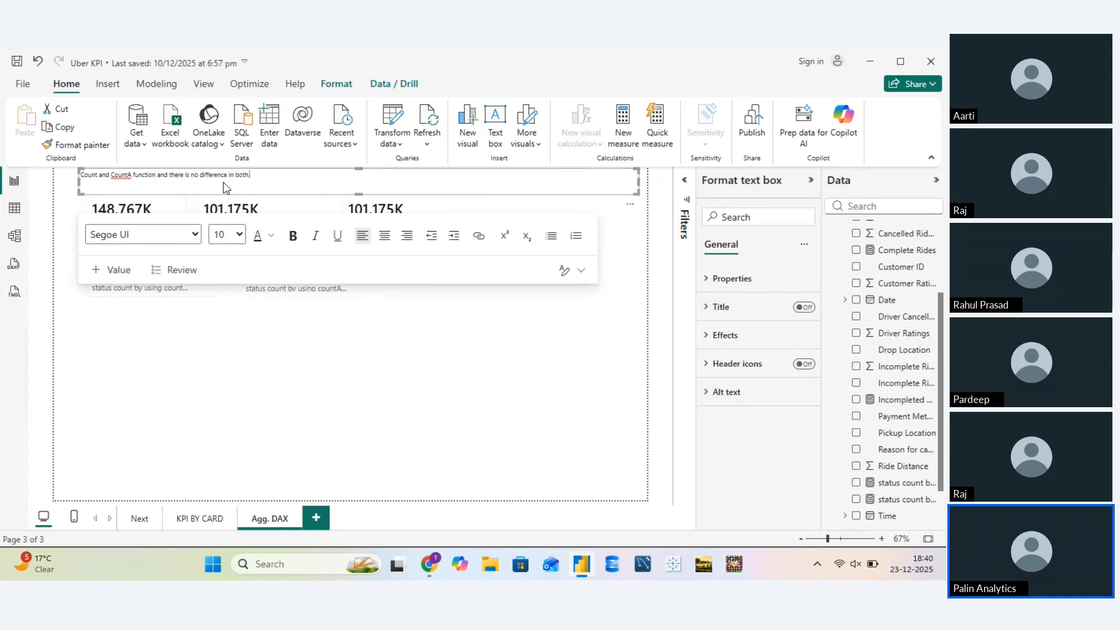
Set the whole sentence in the text box to font size 18 and centre it
{"action": "key", "text": "ctrl+a"}
{"action": "left_click", "coordinate": [235, 235]}
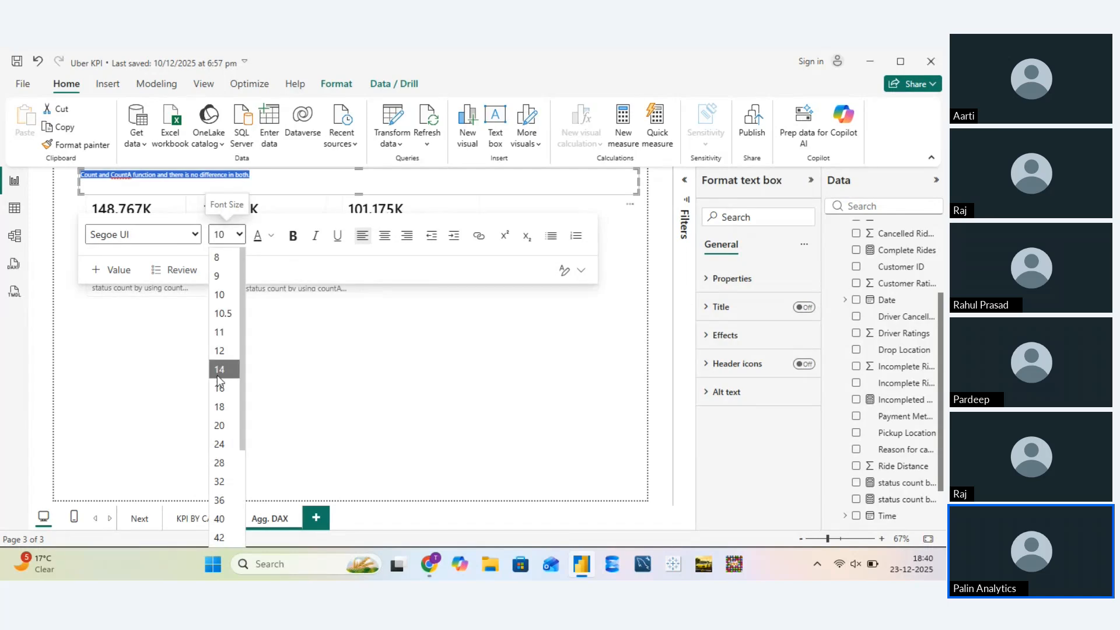
{"action": "left_click", "coordinate": [219, 370]}
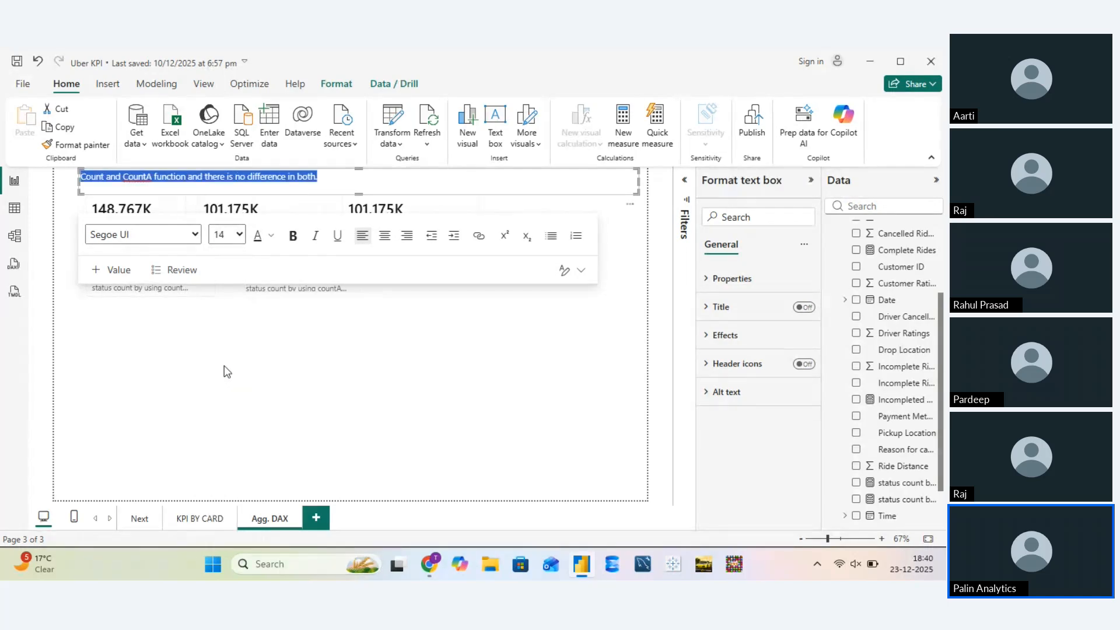
{"action": "left_click", "coordinate": [240, 236]}
{"action": "left_click", "coordinate": [225, 408]}
{"action": "left_click", "coordinate": [384, 235]}
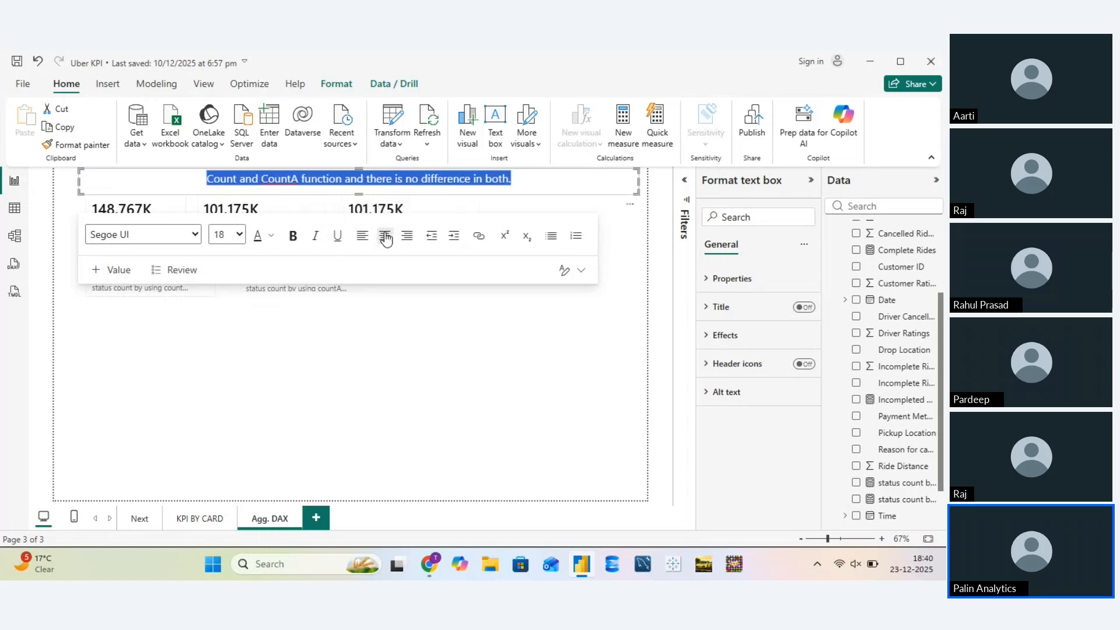
Make the text box sentence white and bold, and change its font to Corbel
{"action": "left_click", "coordinate": [272, 236]}
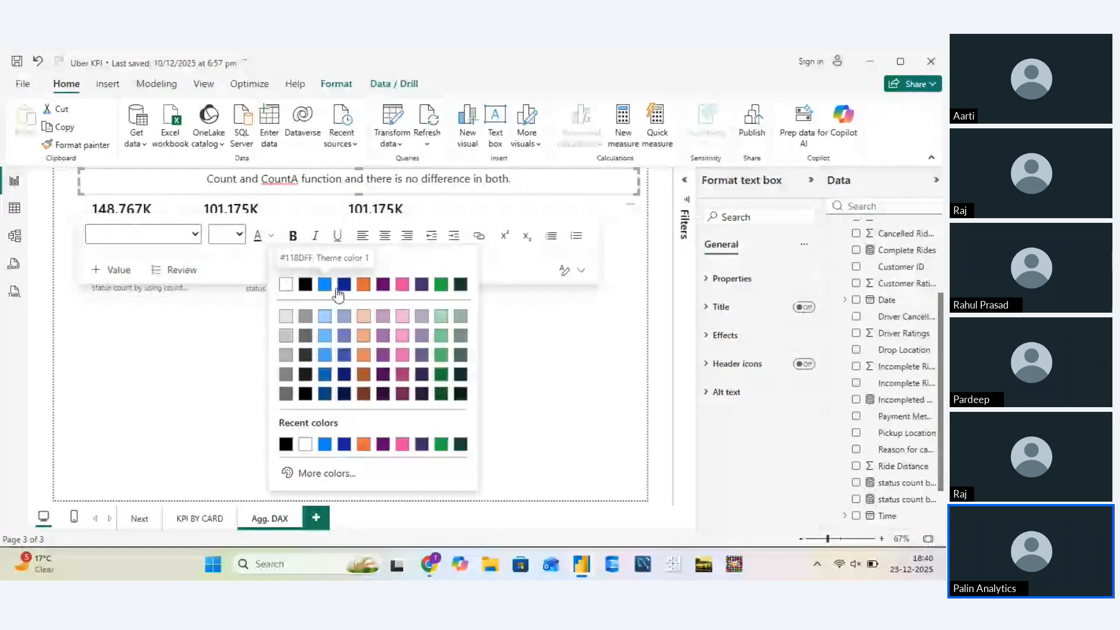
{"action": "left_click", "coordinate": [286, 285]}
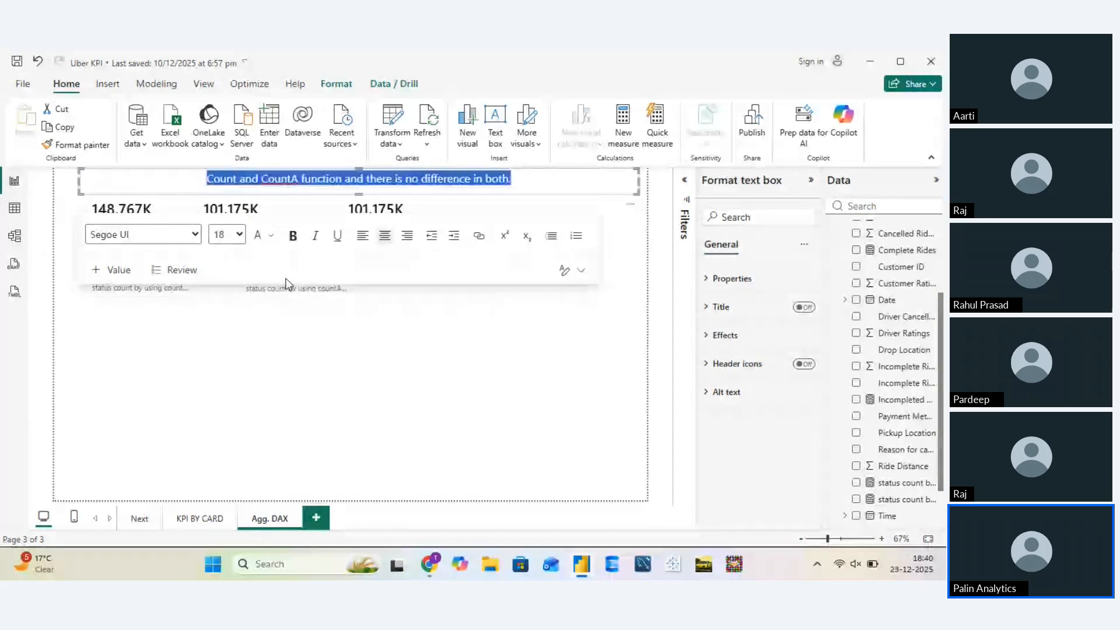
{"action": "left_click", "coordinate": [292, 238]}
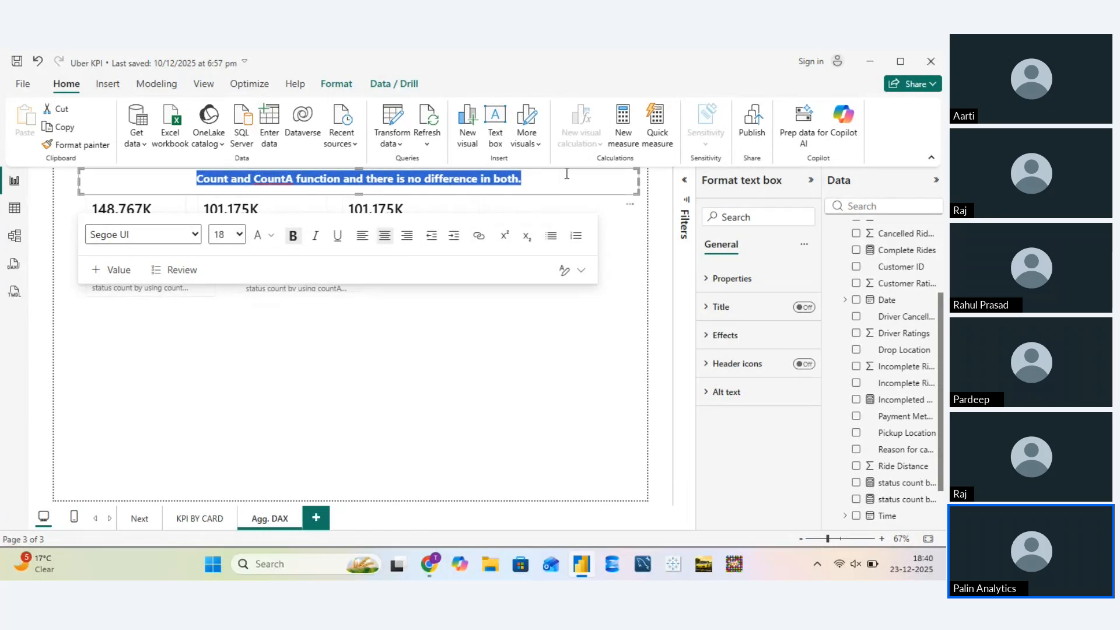
{"action": "left_click", "coordinate": [194, 234]}
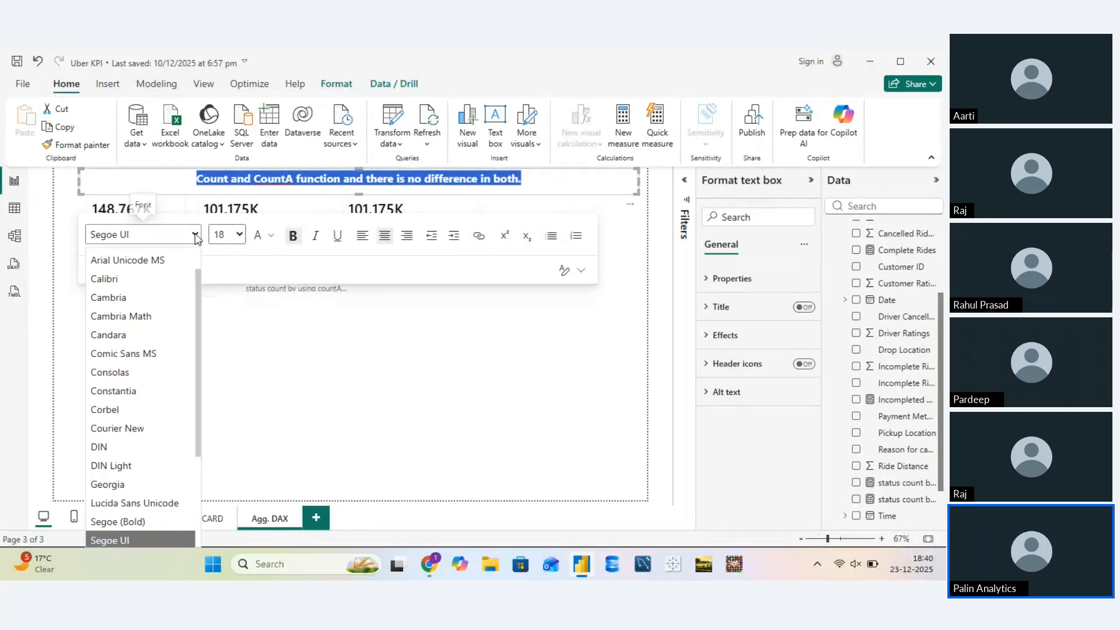
{"action": "scroll", "coordinate": [155, 391], "scroll_direction": "up", "scroll_amount": 1}
{"action": "left_click", "coordinate": [137, 422]}
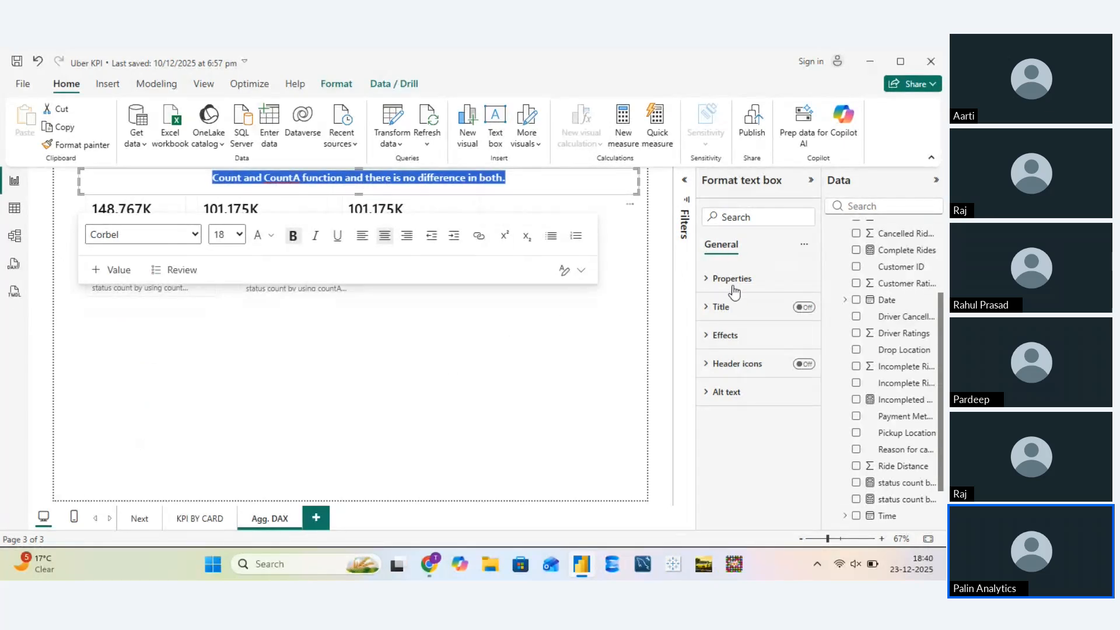
Fill the text box's background with the custom dark purple colour #140625
{"action": "left_click", "coordinate": [706, 279]}
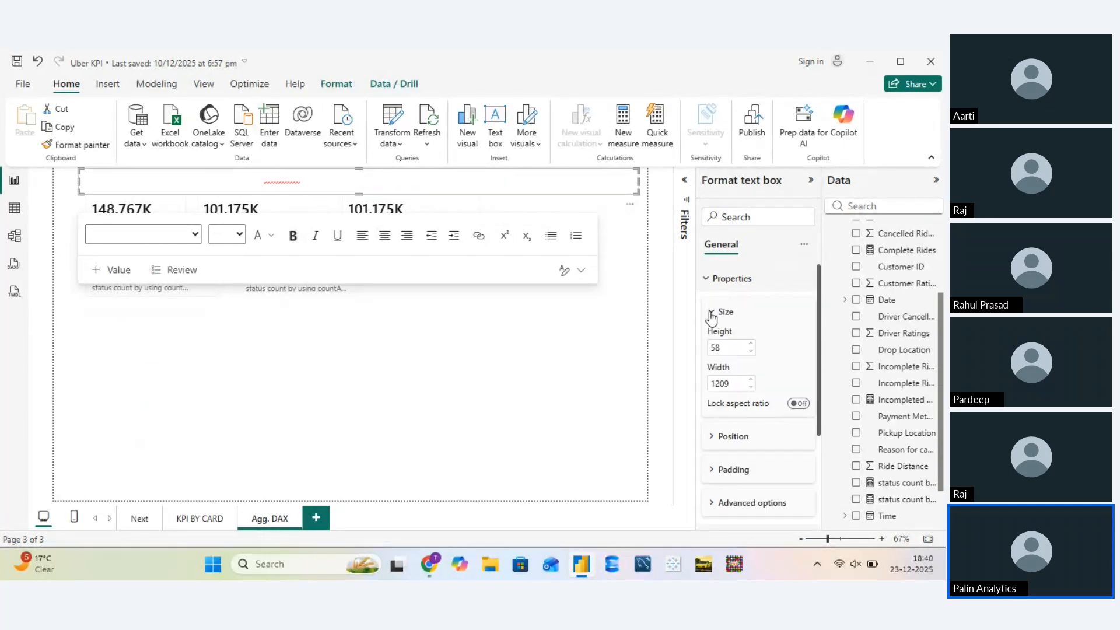
{"action": "left_click", "coordinate": [706, 283]}
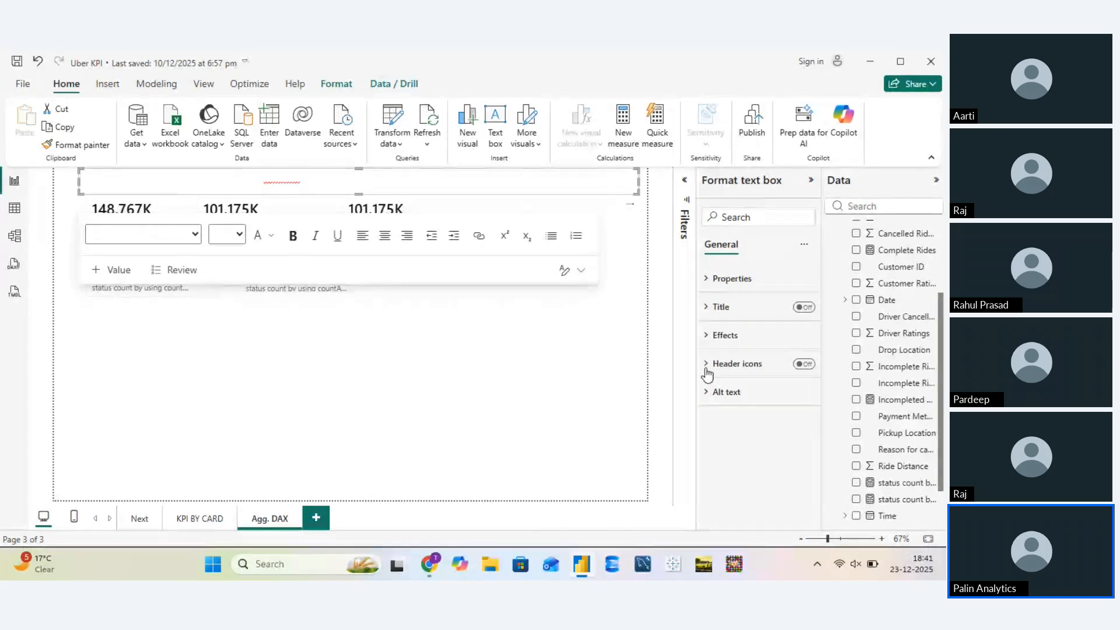
{"action": "left_click", "coordinate": [705, 337]}
{"action": "scroll", "coordinate": [768, 443], "scroll_direction": "down", "scroll_amount": 1}
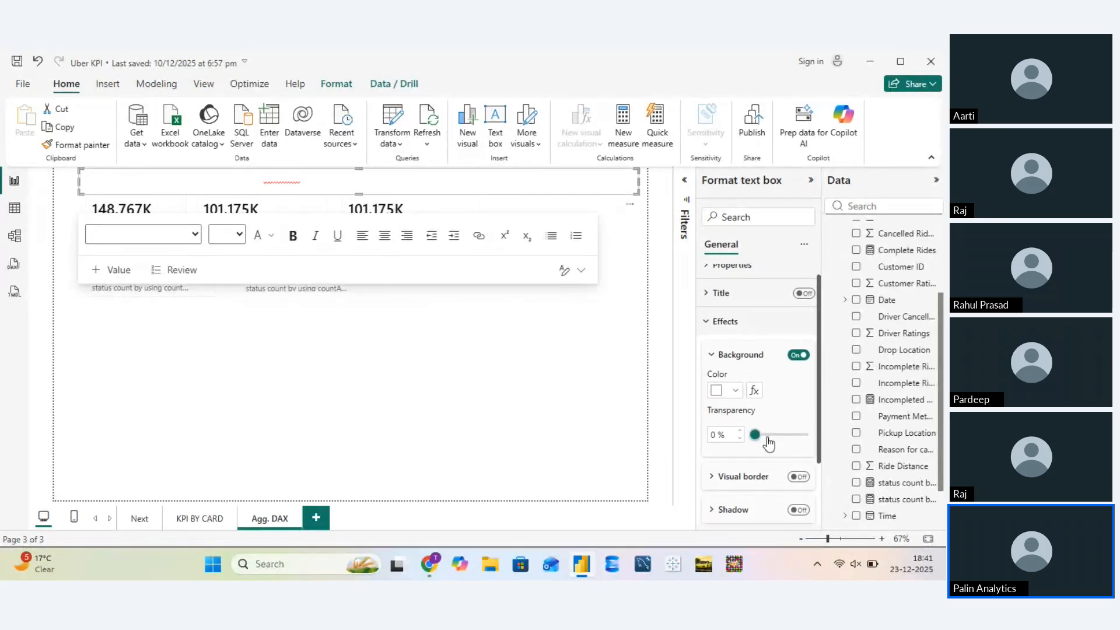
{"action": "left_click", "coordinate": [734, 391]}
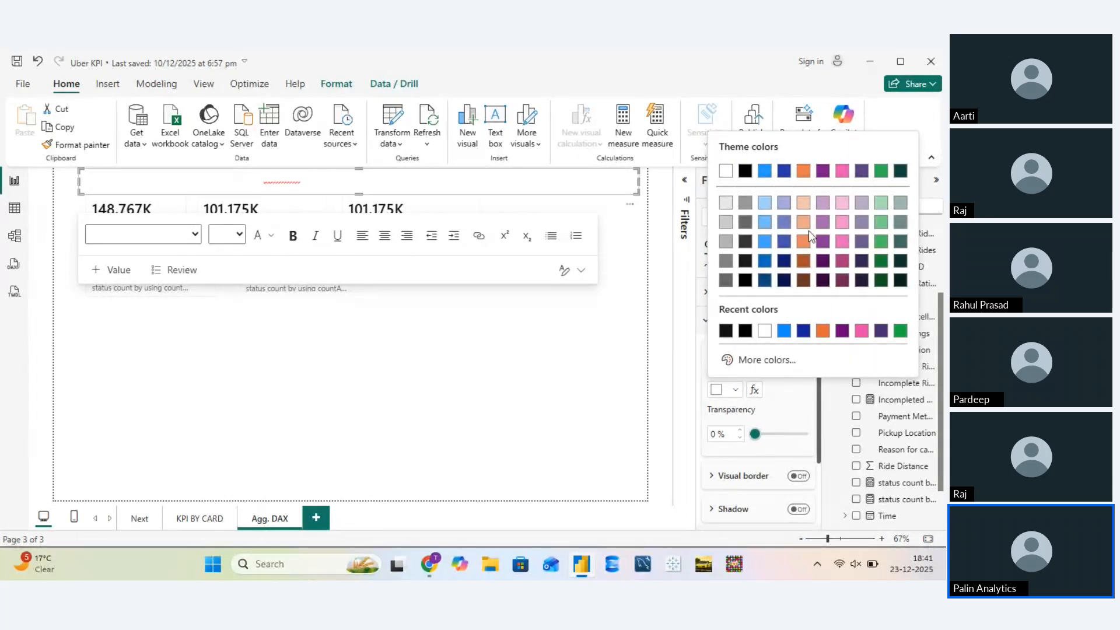
{"action": "left_click", "coordinate": [764, 360]}
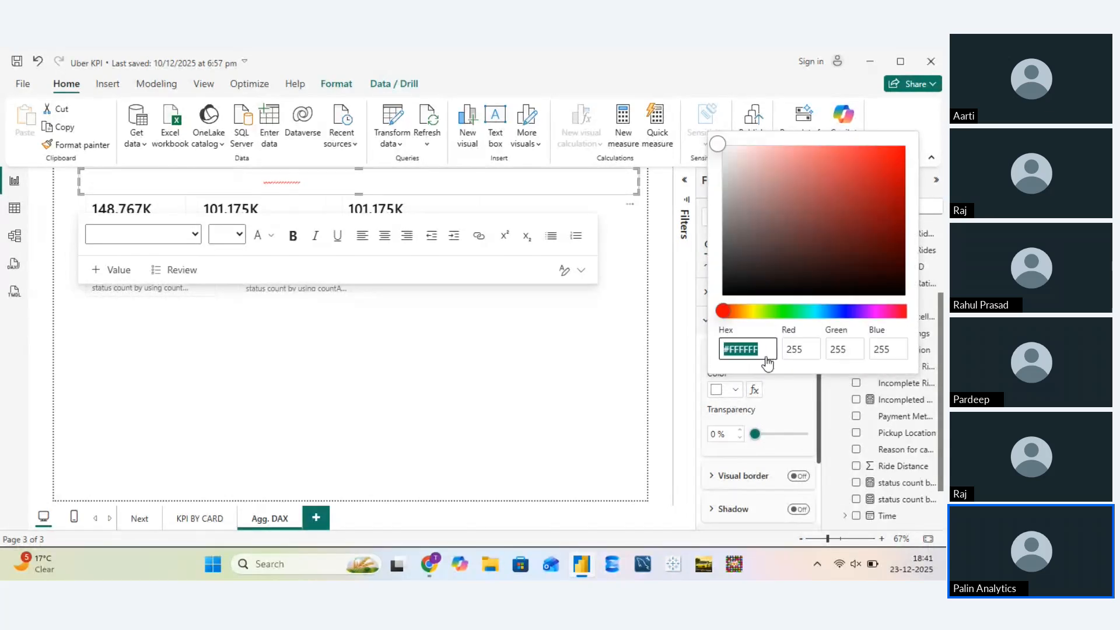
{"action": "left_click", "coordinate": [753, 318]}
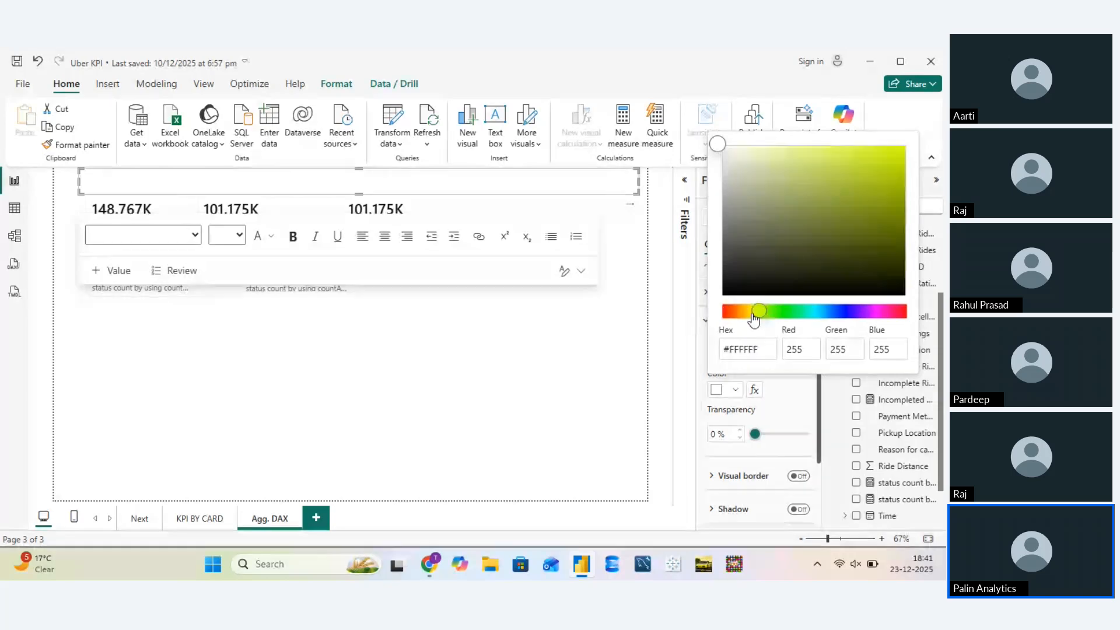
{"action": "left_click", "coordinate": [885, 154]}
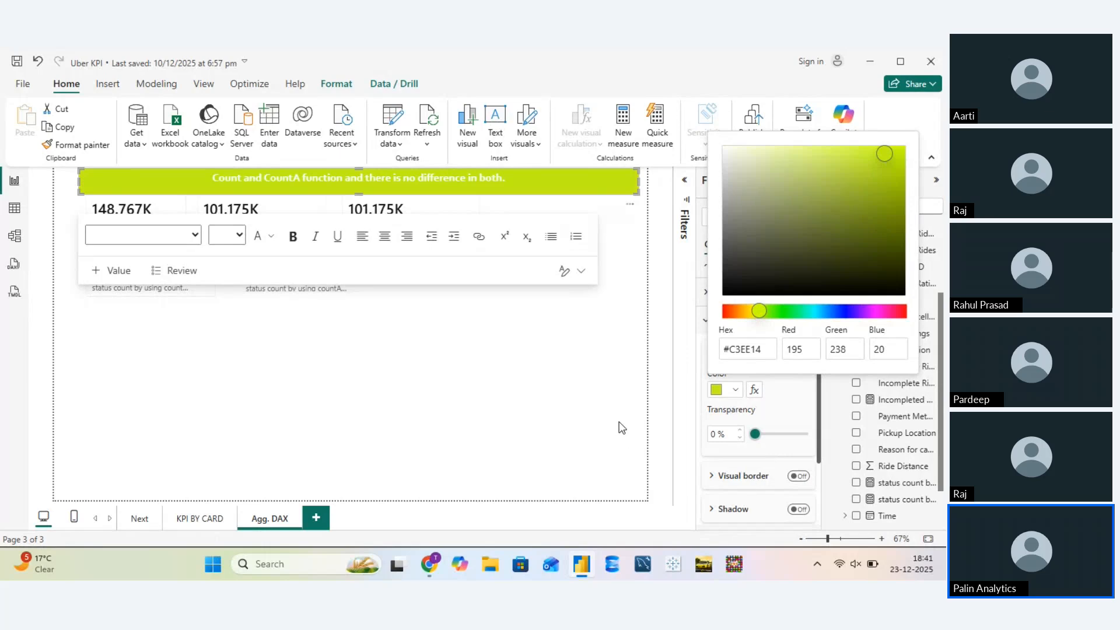
{"action": "left_click_drag", "start_coordinate": [749, 309], "coordinate": [740, 317]}
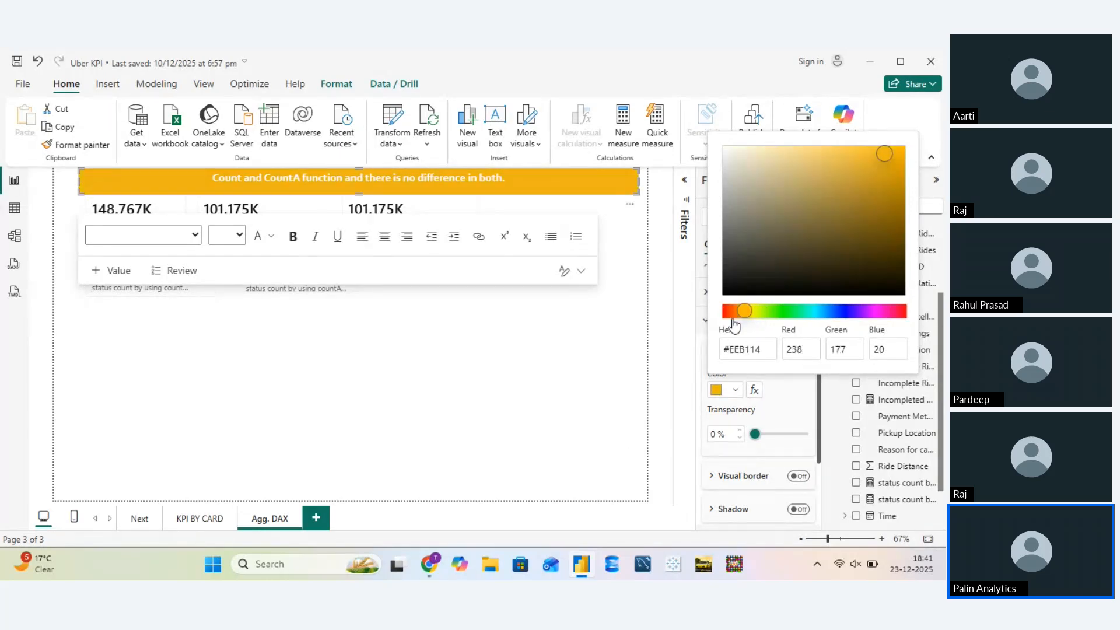
{"action": "left_click", "coordinate": [853, 312]}
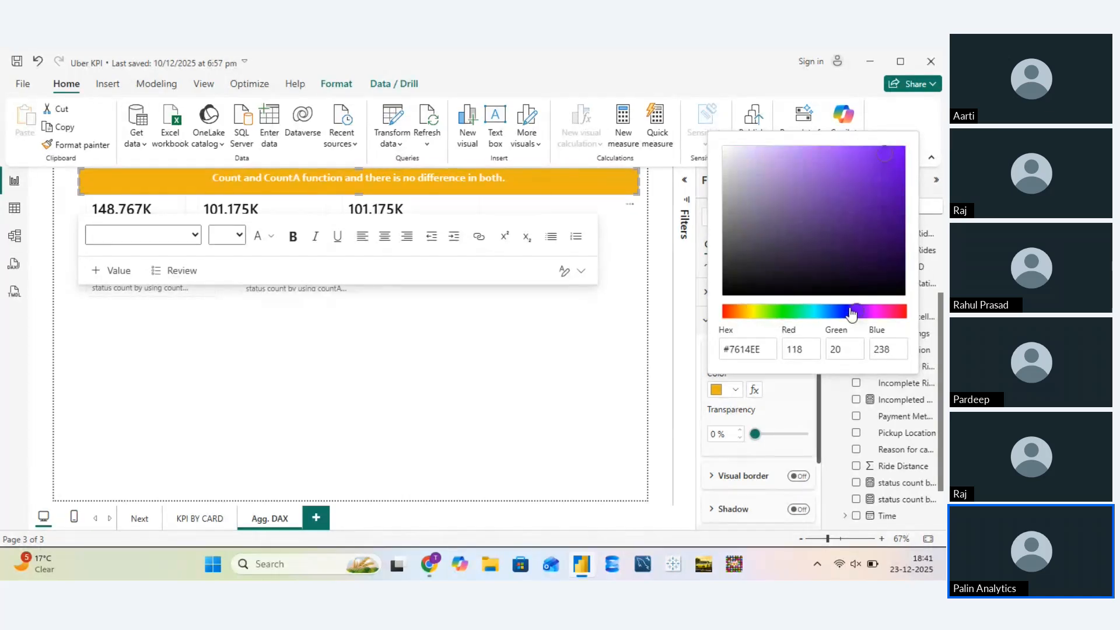
{"action": "left_click", "coordinate": [871, 271]}
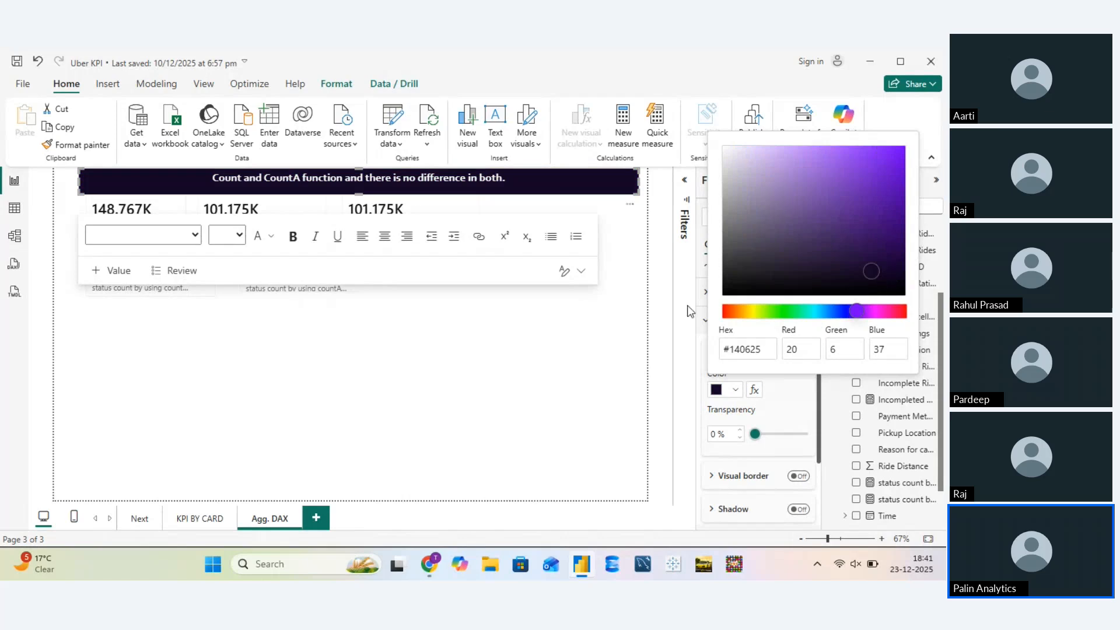
Reduce the text box's height slightly from its lower edge so it clears the upper row of cards
{"action": "left_click", "coordinate": [385, 239]}
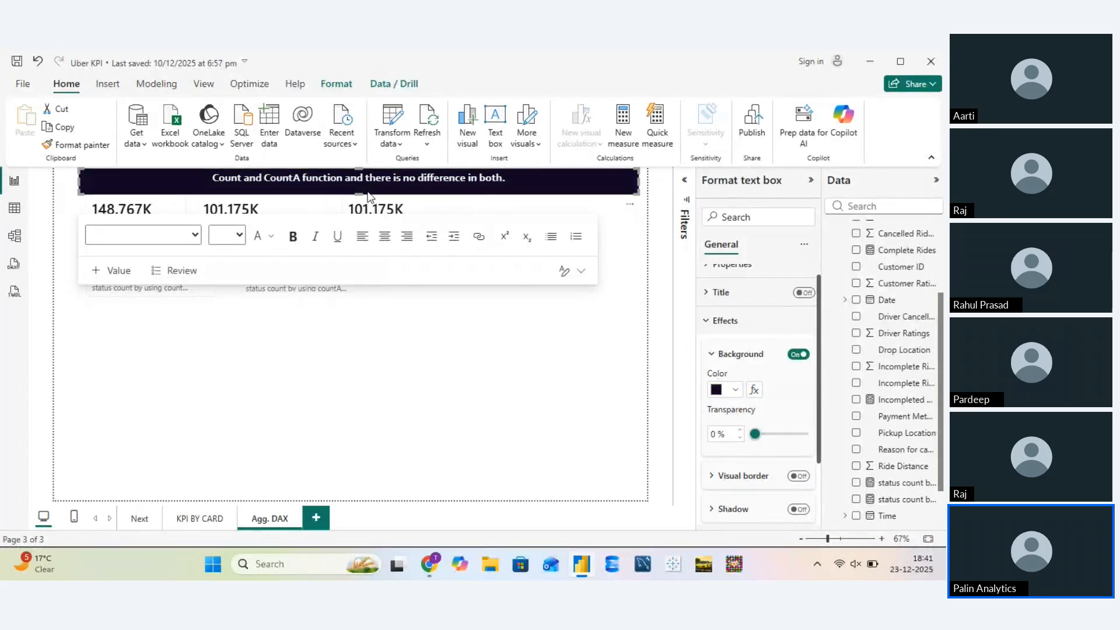
{"action": "left_click_drag", "start_coordinate": [357, 194], "coordinate": [357, 191]}
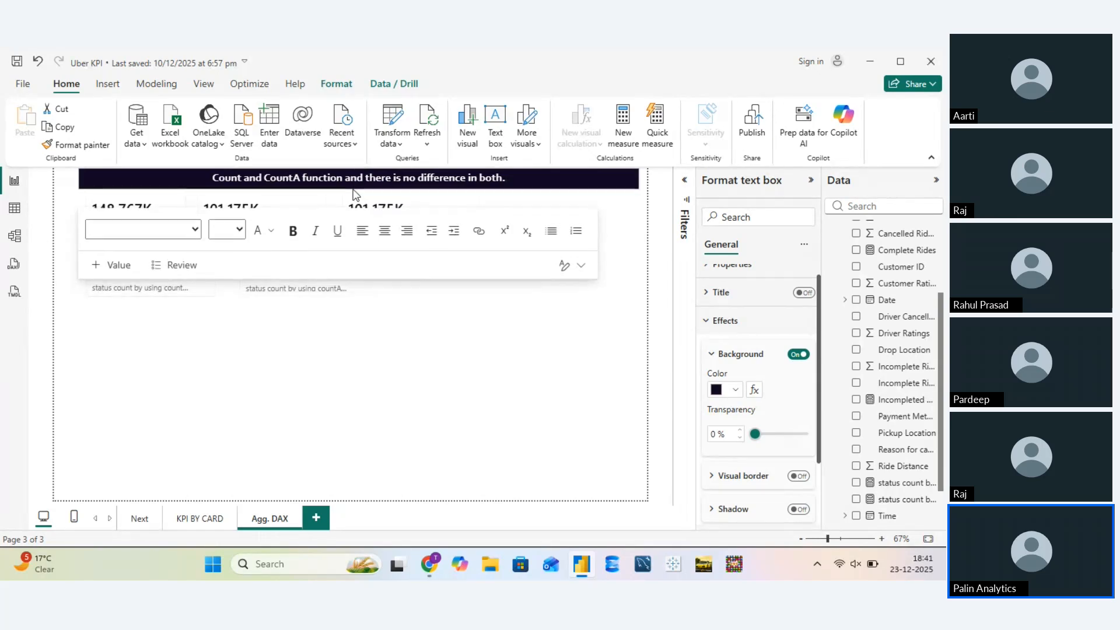
{"action": "left_click", "coordinate": [386, 342]}
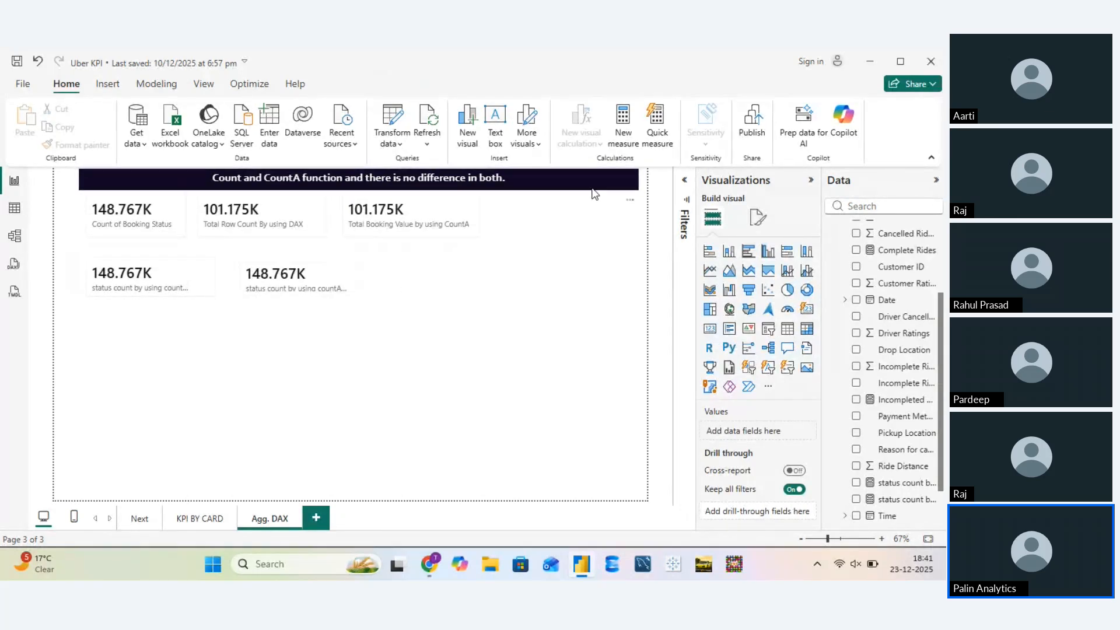
Duplicate the dark banner text box on the same page
{"action": "left_click", "coordinate": [614, 188]}
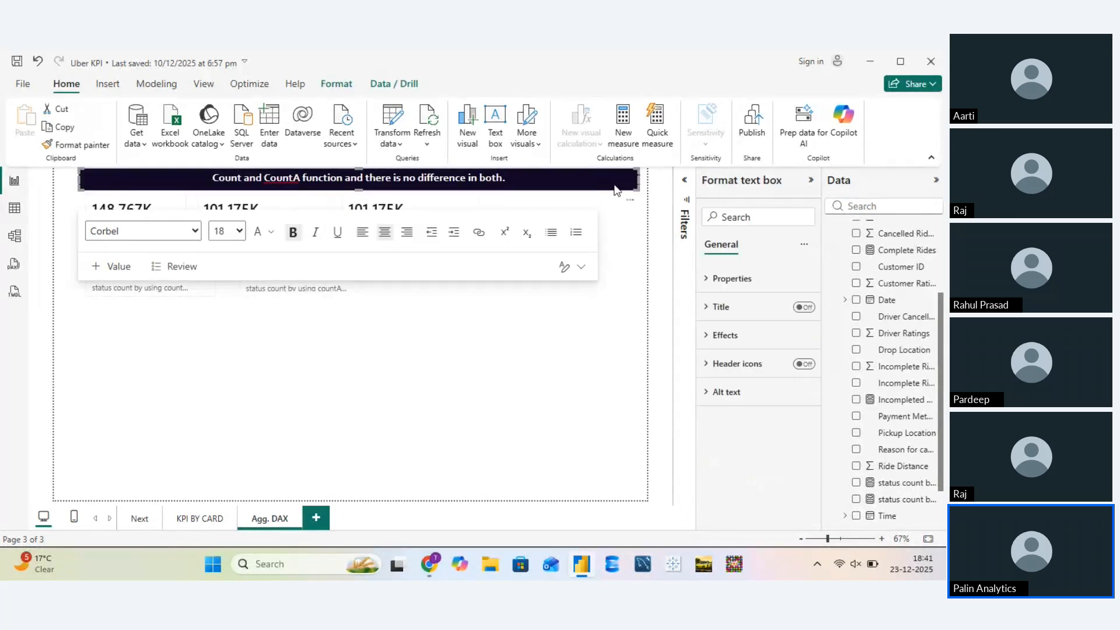
{"action": "left_click", "coordinate": [613, 188]}
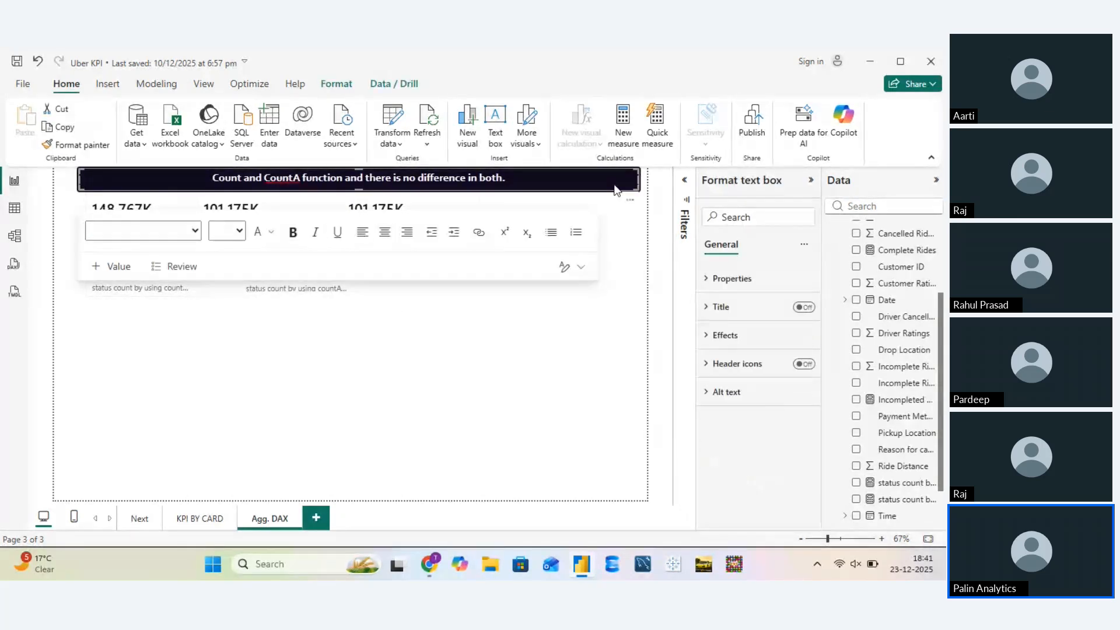
{"action": "key", "text": "ctrl+c"}
{"action": "key", "text": "ctrl+v"}
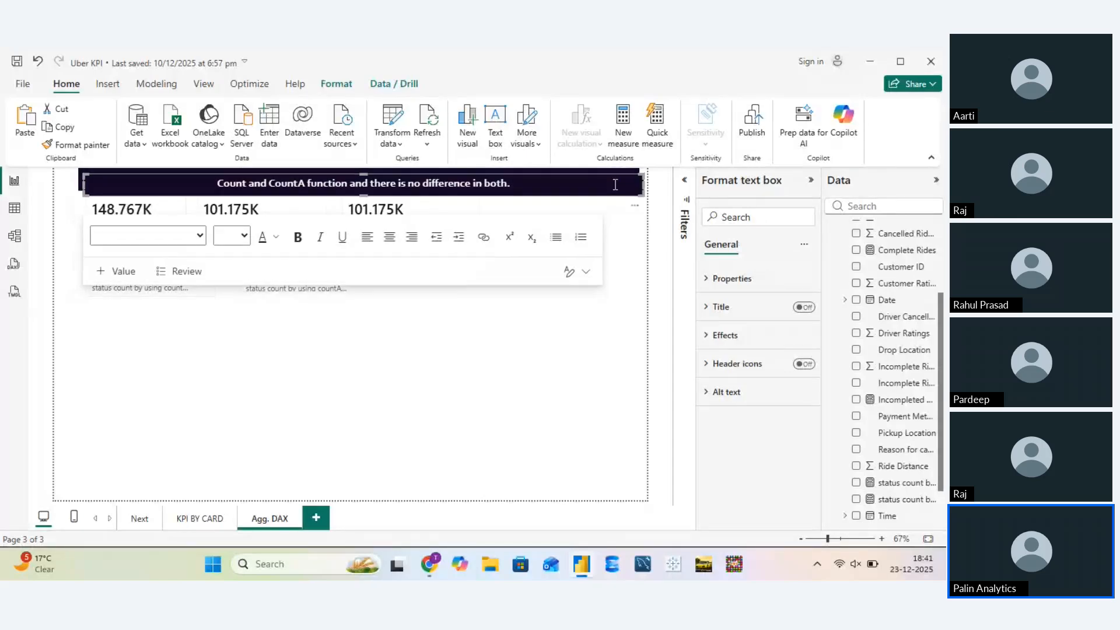
{"action": "key", "text": "ctrl+z"}
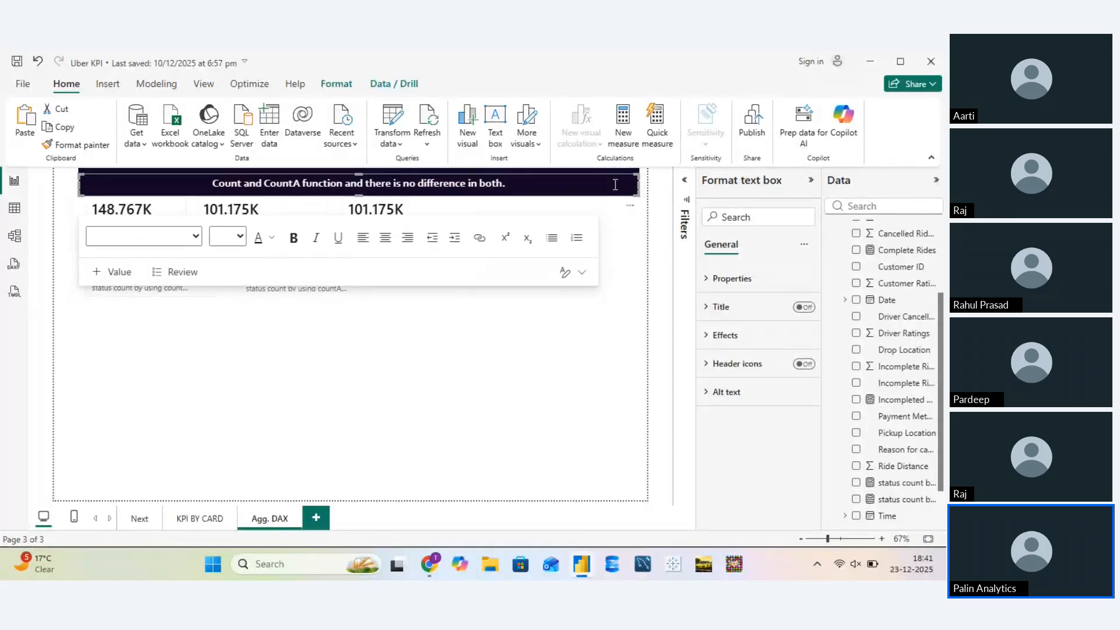
{"action": "key", "text": "ctrl+v"}
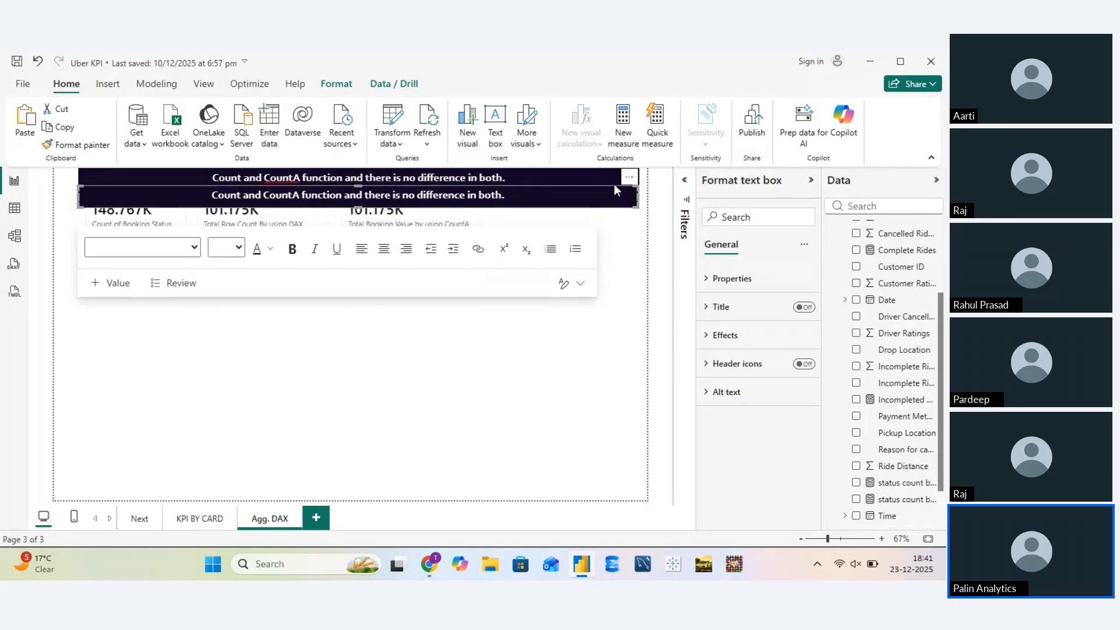
Move the duplicated banner straight down until it sits just below the two status count cards
{"action": "key", "text": "Down"}
{"action": "key", "text": "Down"}
{"action": "key", "text": "Down"}
{"action": "key", "text": "Down"}
{"action": "key", "text": "Down"}
{"action": "key", "text": "Down"}
{"action": "key", "text": "Down"}
{"action": "key", "text": "Down"}
{"action": "key", "text": "Down"}
{"action": "key", "text": "Down"}
{"action": "key", "text": "Down"}
{"action": "key", "text": "Down"}
{"action": "key", "text": "Down"}
{"action": "key", "text": "Down"}
{"action": "key", "text": "Down"}
{"action": "key", "text": "Down"}
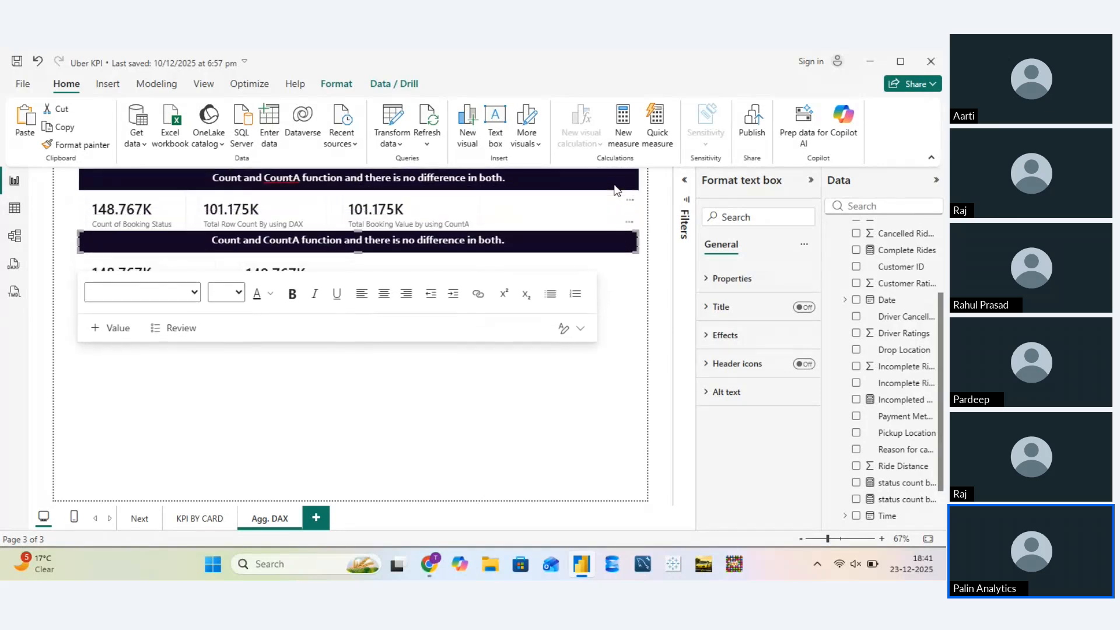
{"action": "key", "text": "Down"}
{"action": "key", "text": "Down"}
{"action": "key", "text": "Down"}
{"action": "key", "text": "Down"}
{"action": "key", "text": "Down"}
{"action": "key", "text": "Down"}
{"action": "key", "text": "Down"}
{"action": "key", "text": "Down"}
{"action": "key", "text": "Down"}
{"action": "key", "text": "Down"}
{"action": "key", "text": "Down"}
{"action": "key", "text": "Down"}
{"action": "key", "text": "Down"}
{"action": "key", "text": "Down"}
{"action": "key", "text": "Down"}
{"action": "key", "text": "Down"}
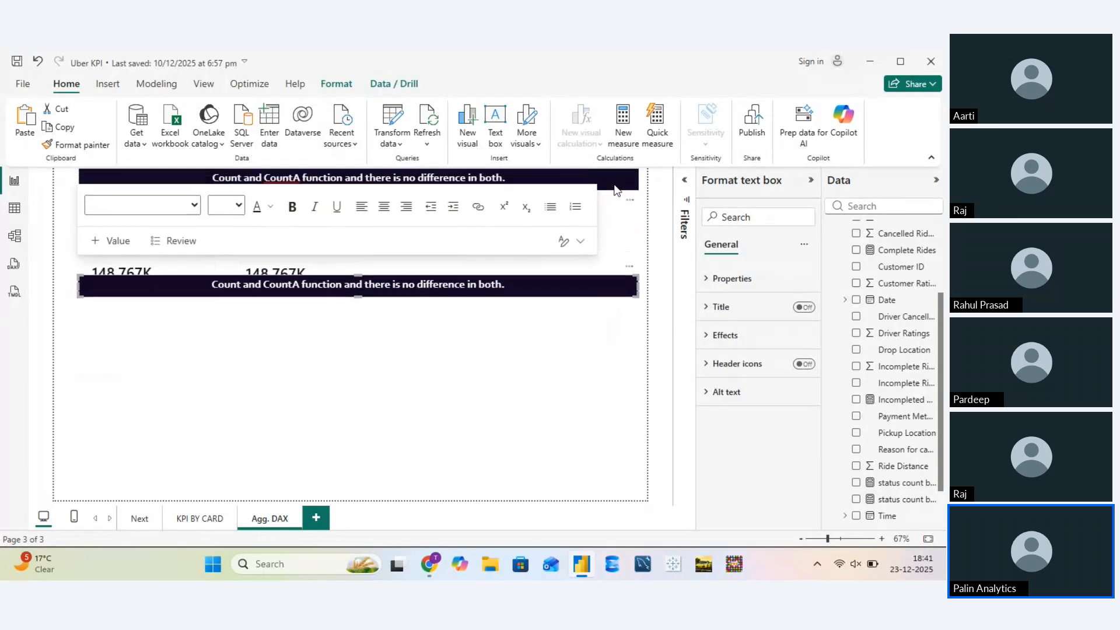
{"action": "key", "text": "Down"}
{"action": "key", "text": "Down"}
{"action": "key", "text": "Down"}
{"action": "key", "text": "Down"}
{"action": "key", "text": "Down"}
{"action": "key", "text": "Down"}
{"action": "key", "text": "Down"}
{"action": "key", "text": "Down"}
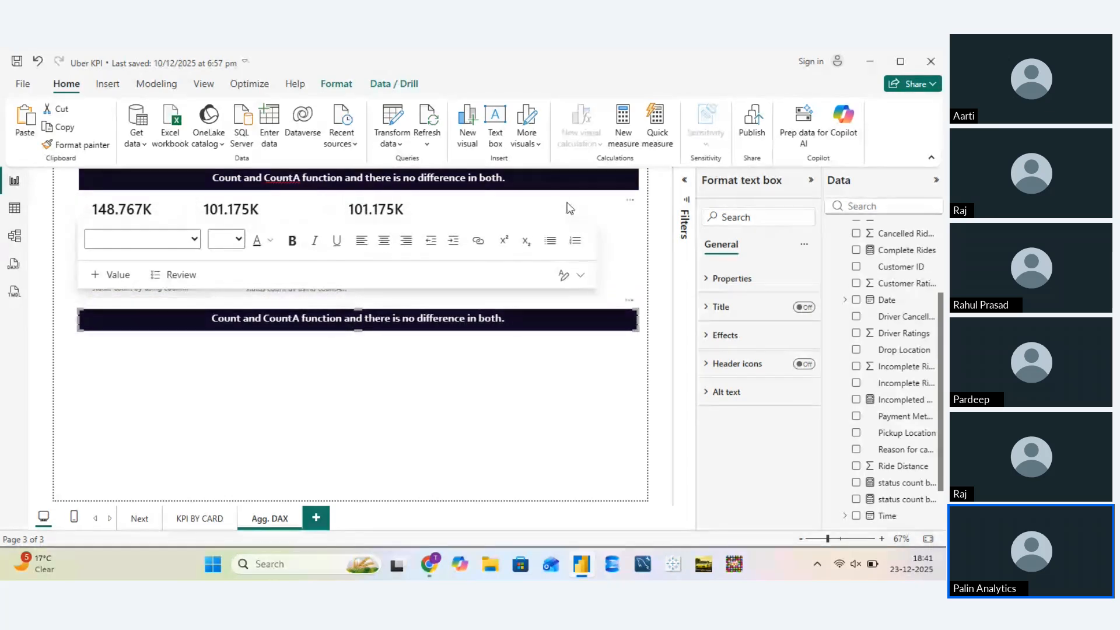
Change the function names in the lower banner to "Countx" and "CountAx"
{"action": "left_click", "coordinate": [245, 319]}
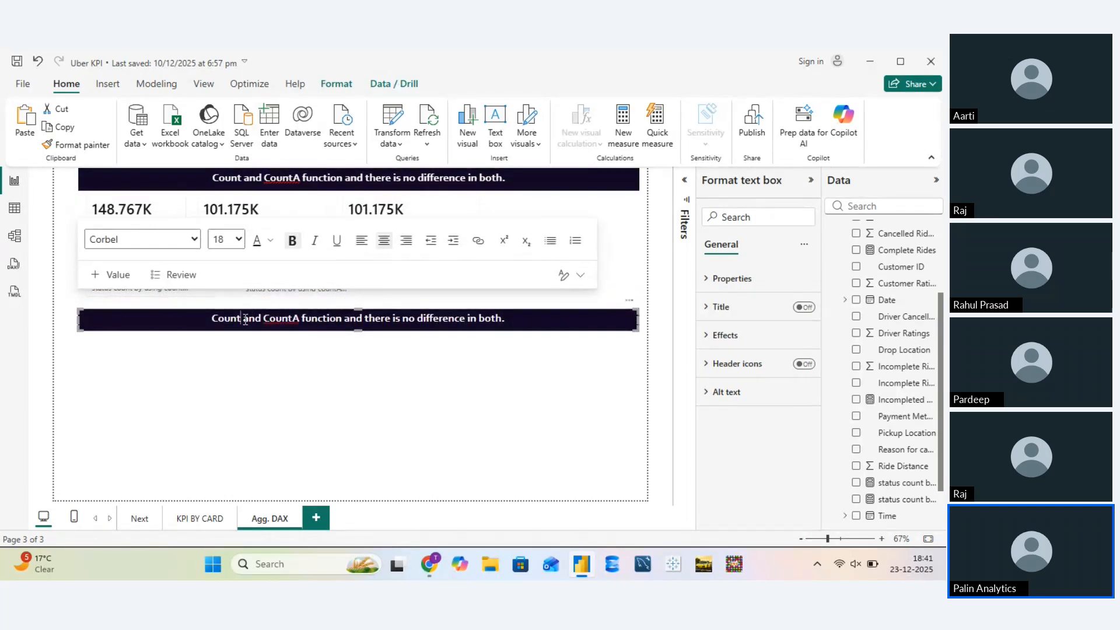
{"action": "type", "text": "x"}
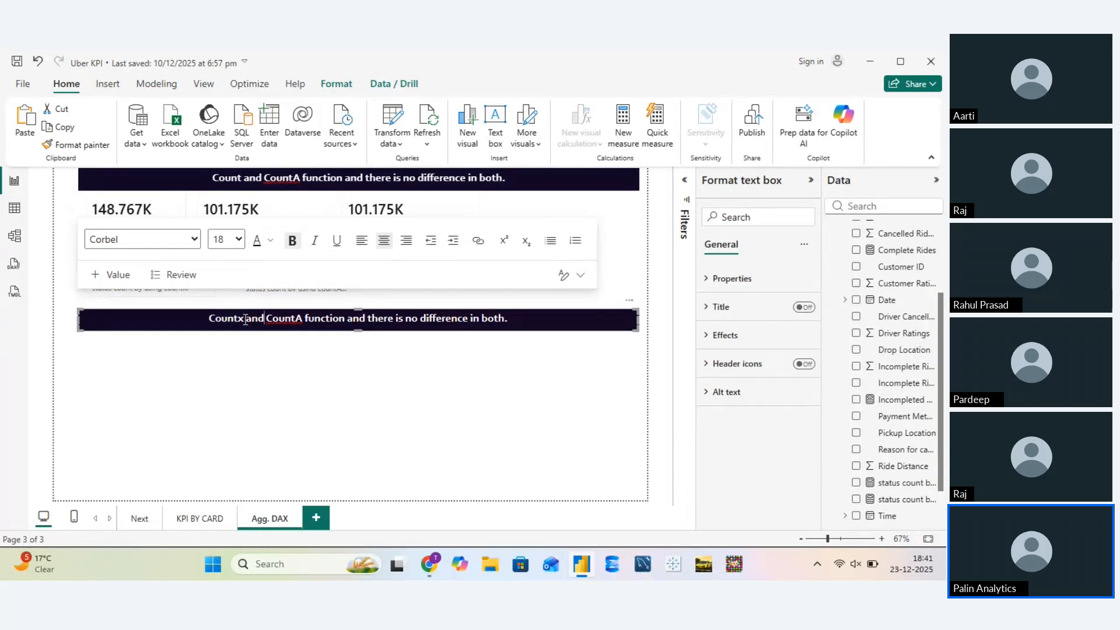
{"action": "key", "text": "Right"}
{"action": "key", "text": "Right"}
{"action": "key", "text": "Right"}
{"action": "key", "text": "Right"}
{"action": "key", "text": "Right"}
{"action": "key", "text": "Right"}
{"action": "type", "text": "x"}
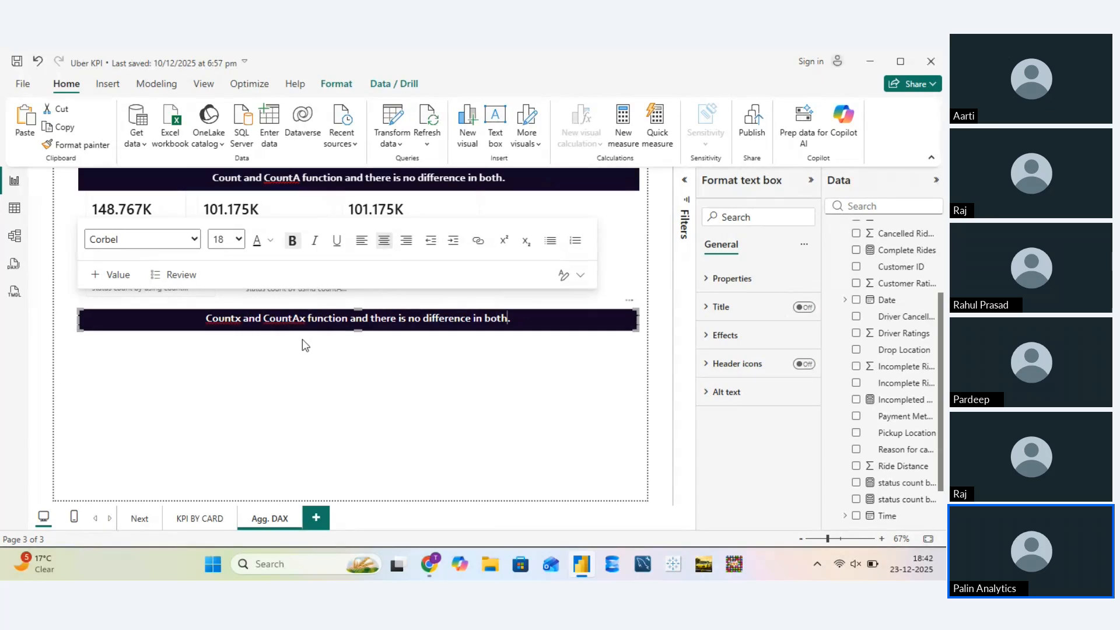
Insert "it is used for conditional data" after the word "function" in the lower banner's text
{"action": "key", "text": "ctrl+Left"}
{"action": "key", "text": "ctrl+Left"}
{"action": "key", "text": "ctrl+Left"}
{"action": "key", "text": "ctrl+Left"}
{"action": "key", "text": "ctrl+Left"}
{"action": "key", "text": "ctrl+Left"}
{"action": "type", "text": "it is "}
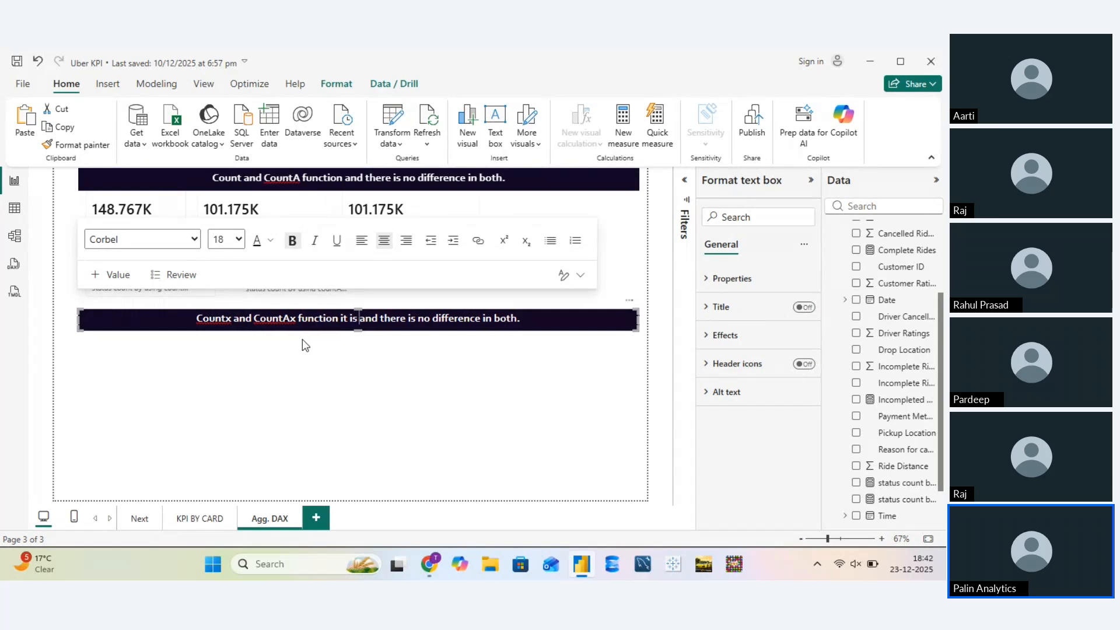
{"action": "type", "text": "used for "}
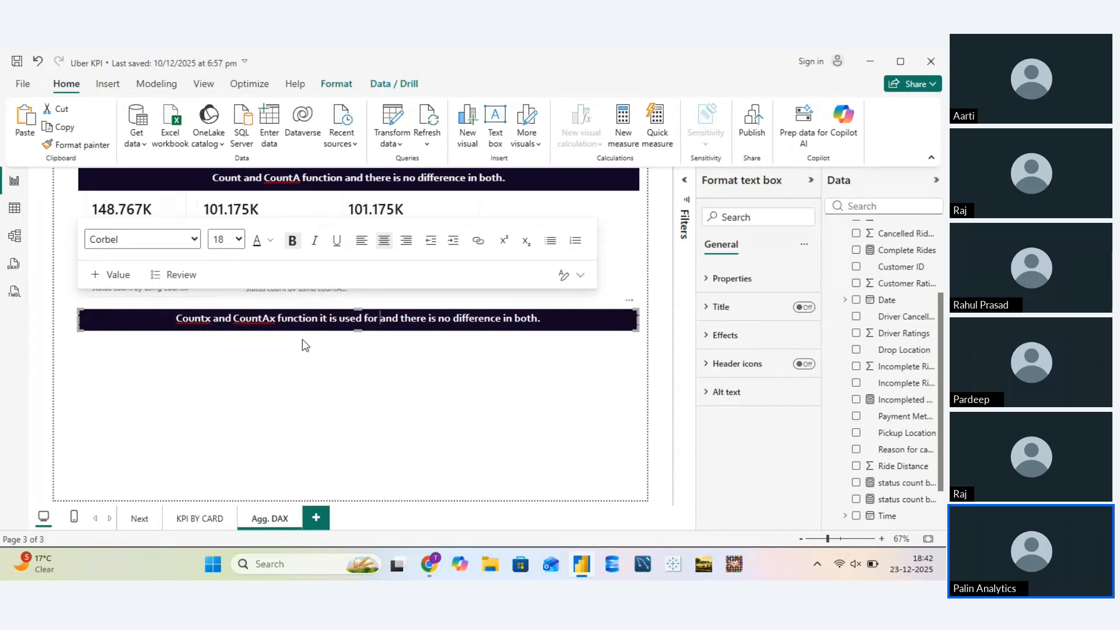
{"action": "type", "text": "condition"}
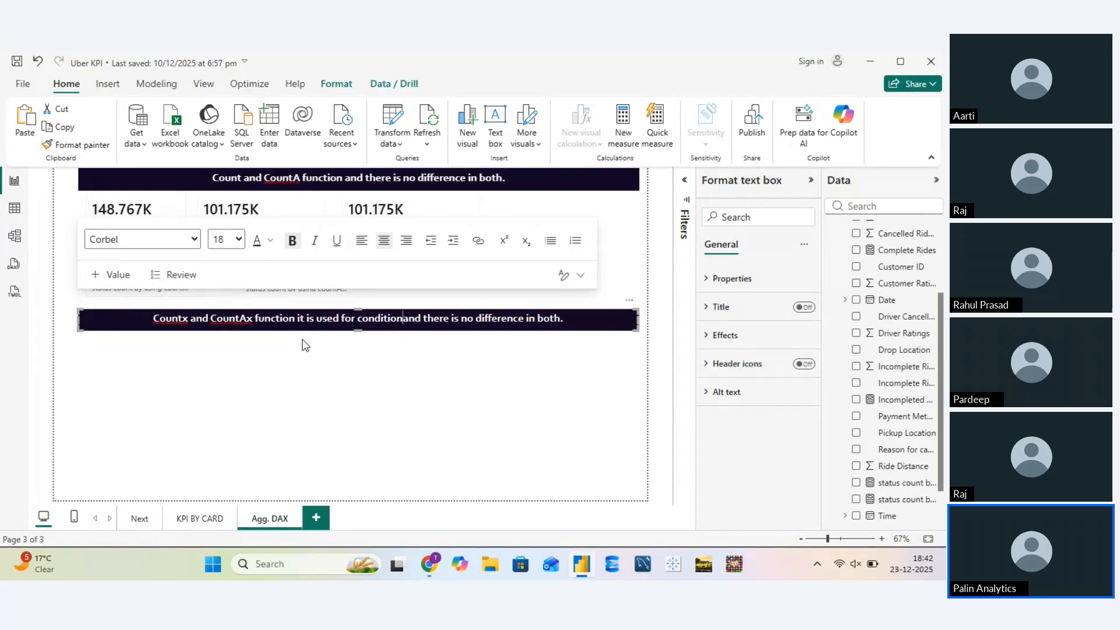
{"action": "type", "text": "al dat"}
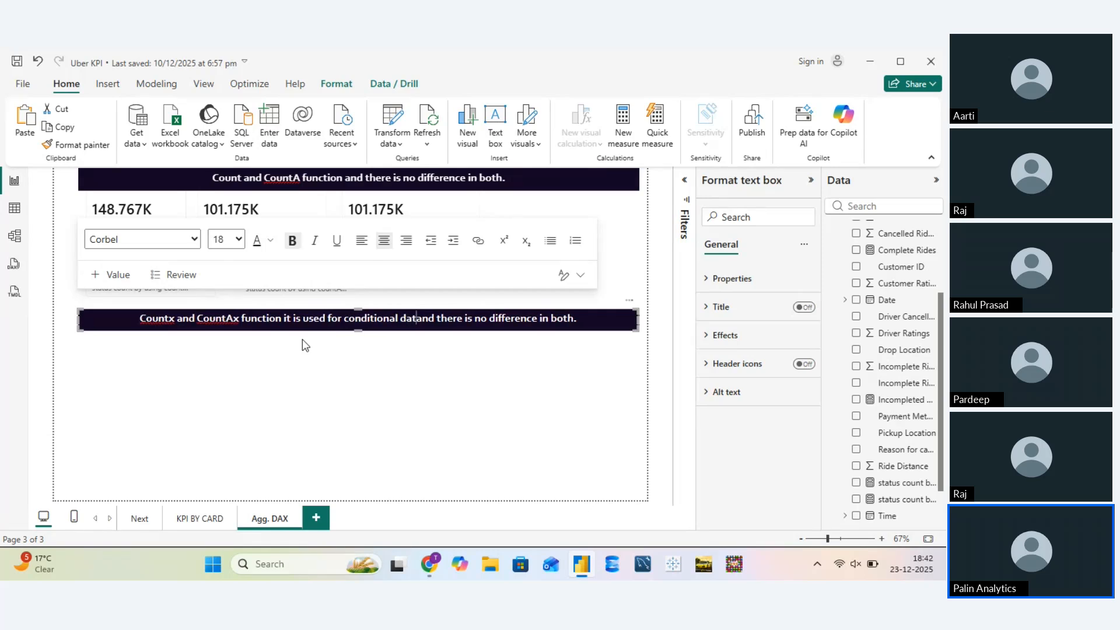
{"action": "type", "text": "a"}
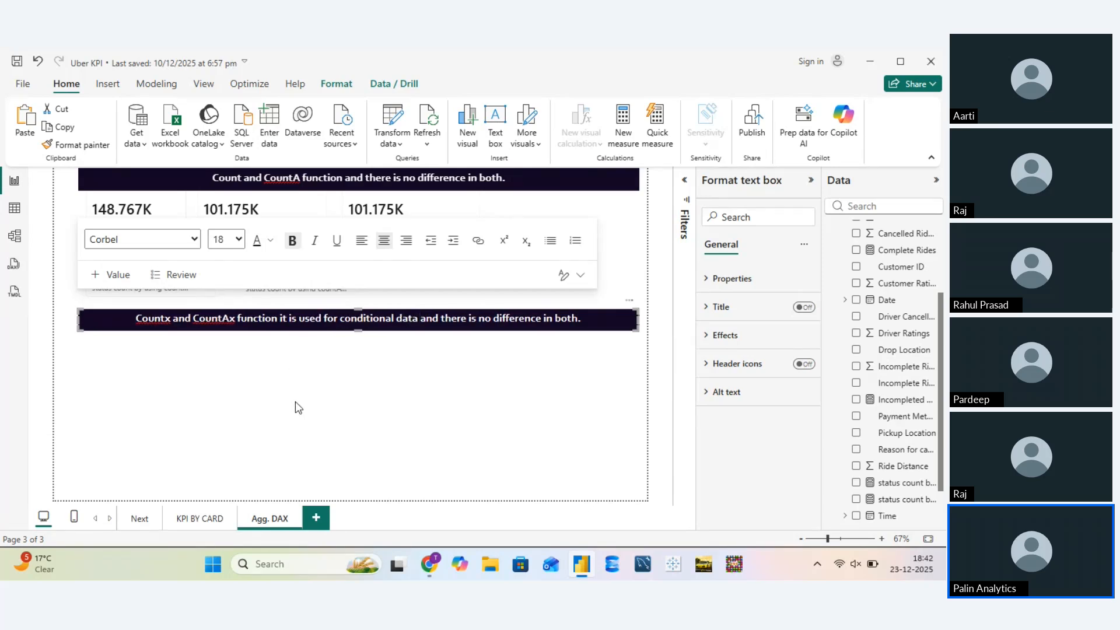
{"action": "left_click", "coordinate": [295, 401]}
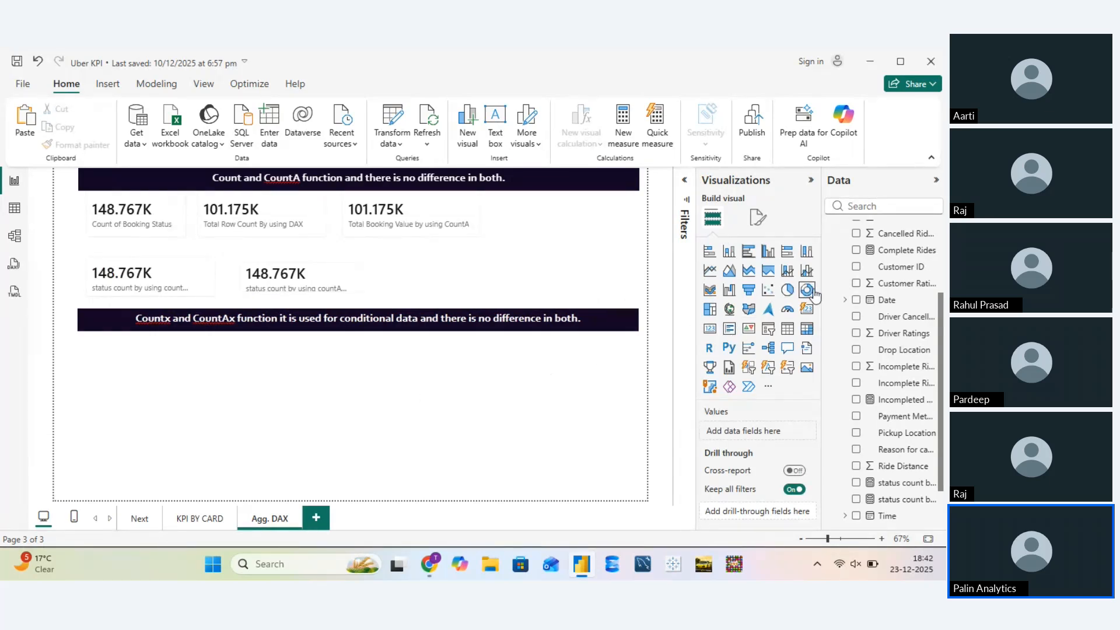
Add an empty card visual and shrink it to a small box below the Countx and CountAx banner
{"action": "left_click", "coordinate": [809, 311]}
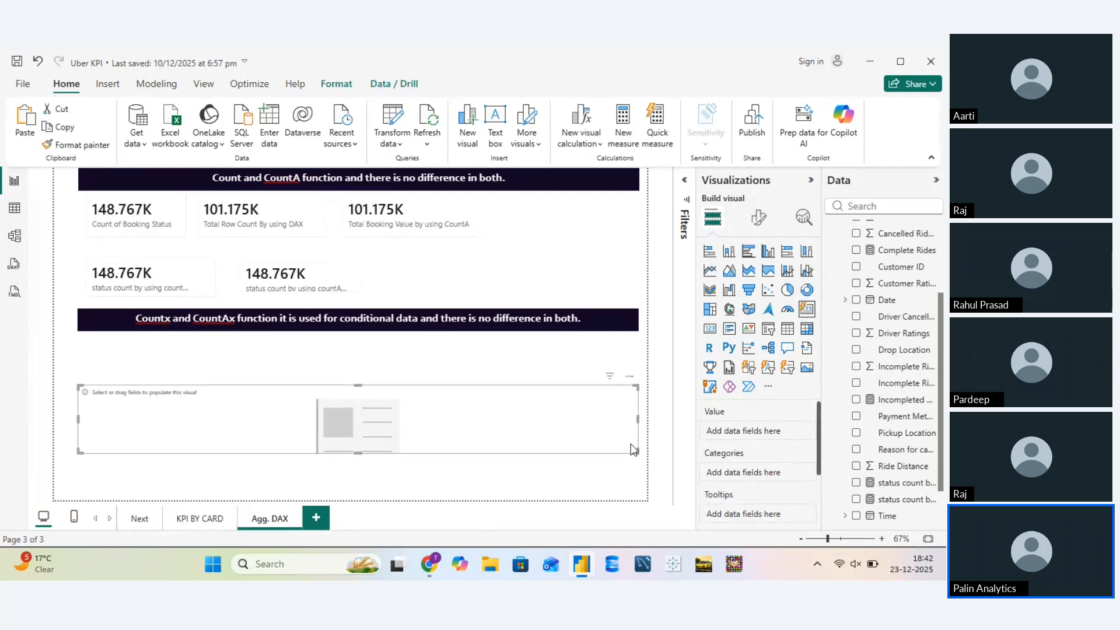
{"action": "left_click_drag", "start_coordinate": [637, 449], "coordinate": [207, 392]}
{"action": "left_click", "coordinate": [362, 356]}
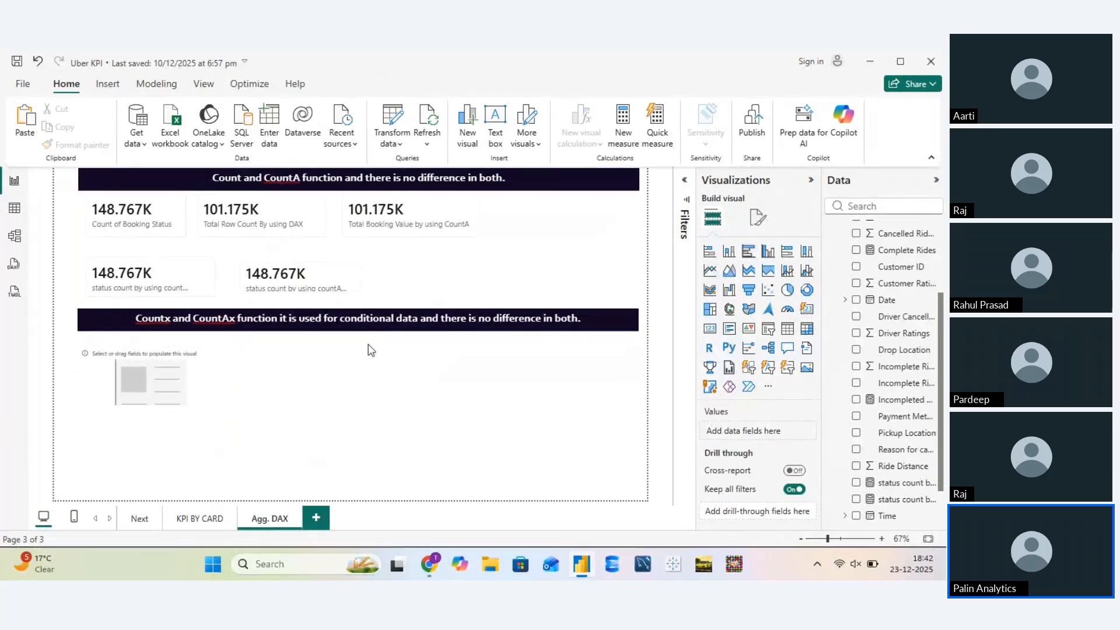
Create a new measure named "Total Compeleted ride by using countx"
{"action": "left_click", "coordinate": [622, 132]}
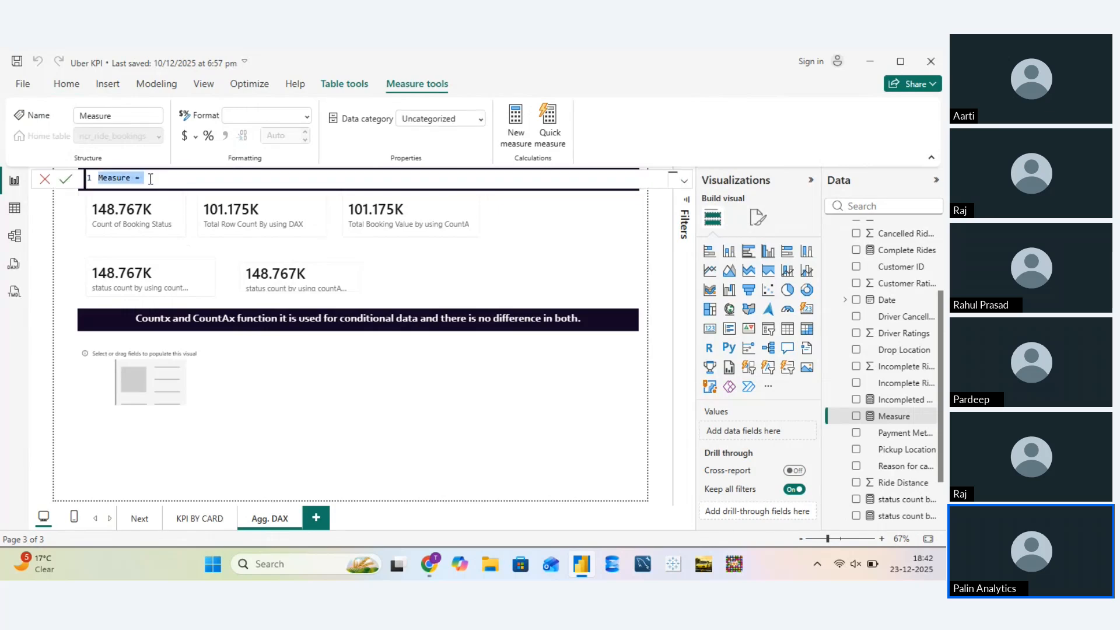
{"action": "key", "text": "BackSpace"}
{"action": "type", "text": "Total Complete"}
{"action": "key", "text": "BackSpace"}
{"action": "key", "text": "BackSpace"}
{"action": "key", "text": "BackSpace"}
{"action": "key", "text": "BackSpace"}
{"action": "type", "text": "eleted ride by using"}
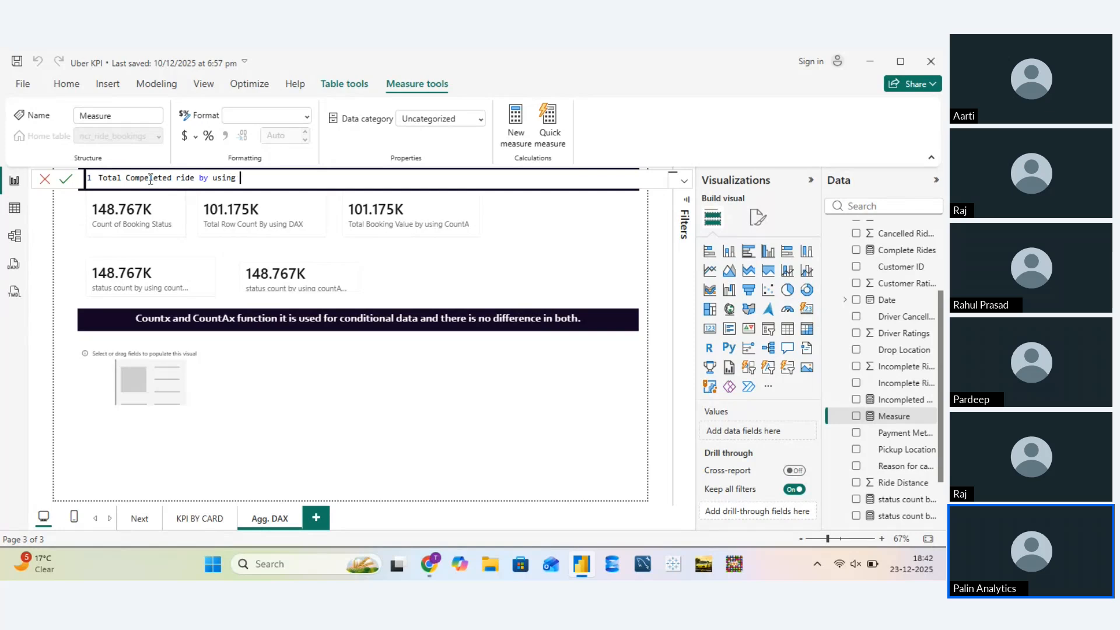
{"action": "type", "text": " countx ="}
Begin the new measure's formula with the COUNTX function
{"action": "type", "text": "count"}
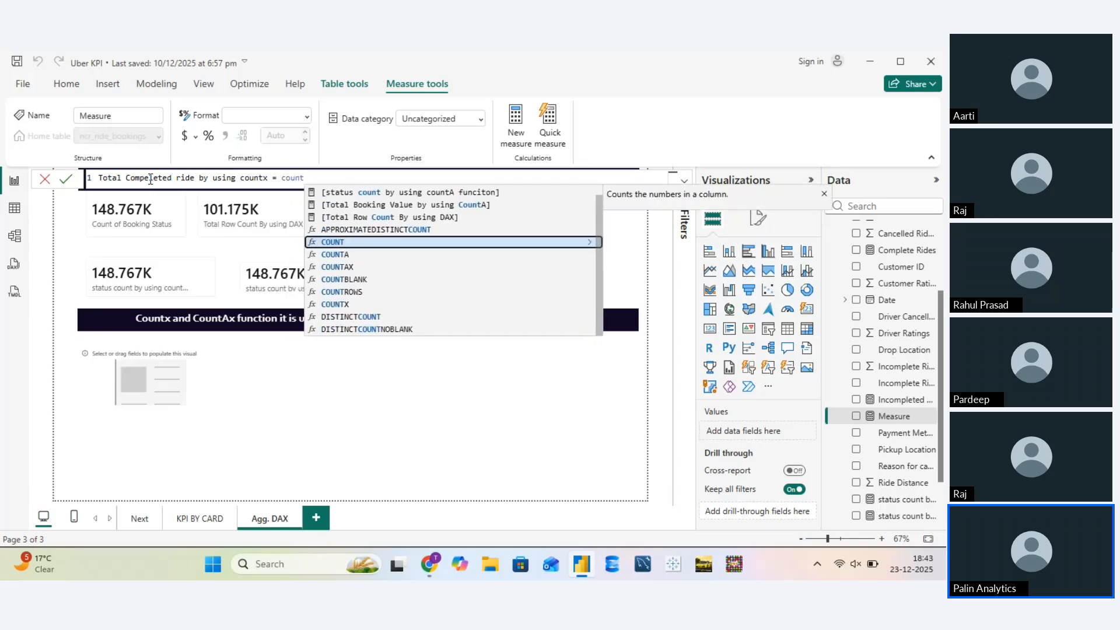
{"action": "key", "text": "Down"}
{"action": "key", "text": "Down"}
{"action": "key", "text": "Down"}
{"action": "key", "text": "Up"}
{"action": "key", "text": "Down"}
{"action": "key", "text": "Down"}
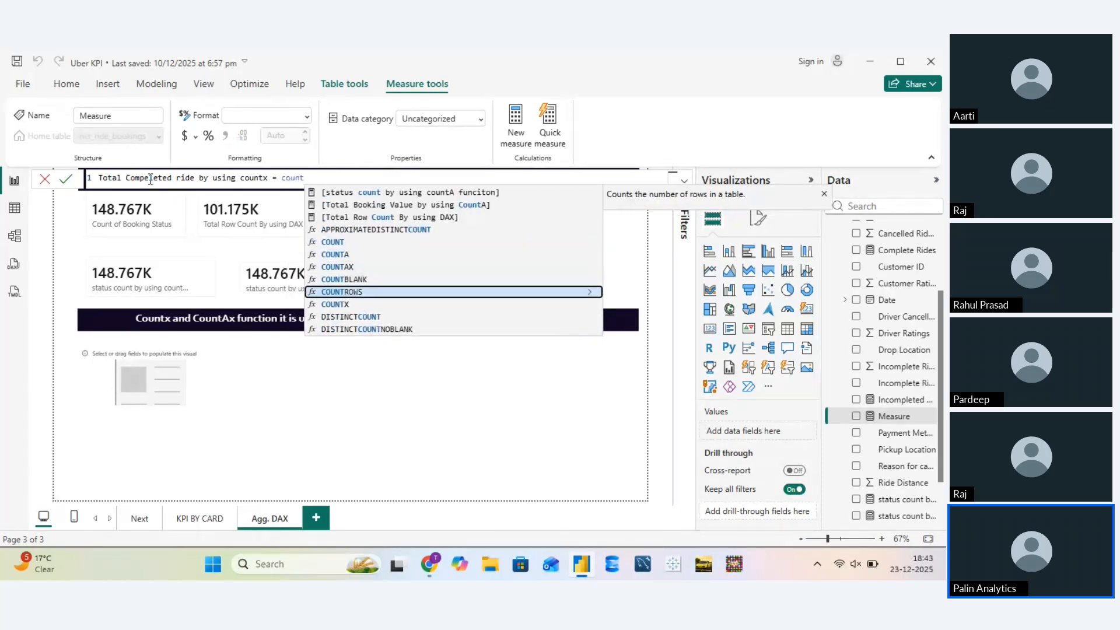
{"action": "key", "text": "Down"}
{"action": "key", "text": "Up"}
{"action": "key", "text": "Up"}
{"action": "key", "text": "Up"}
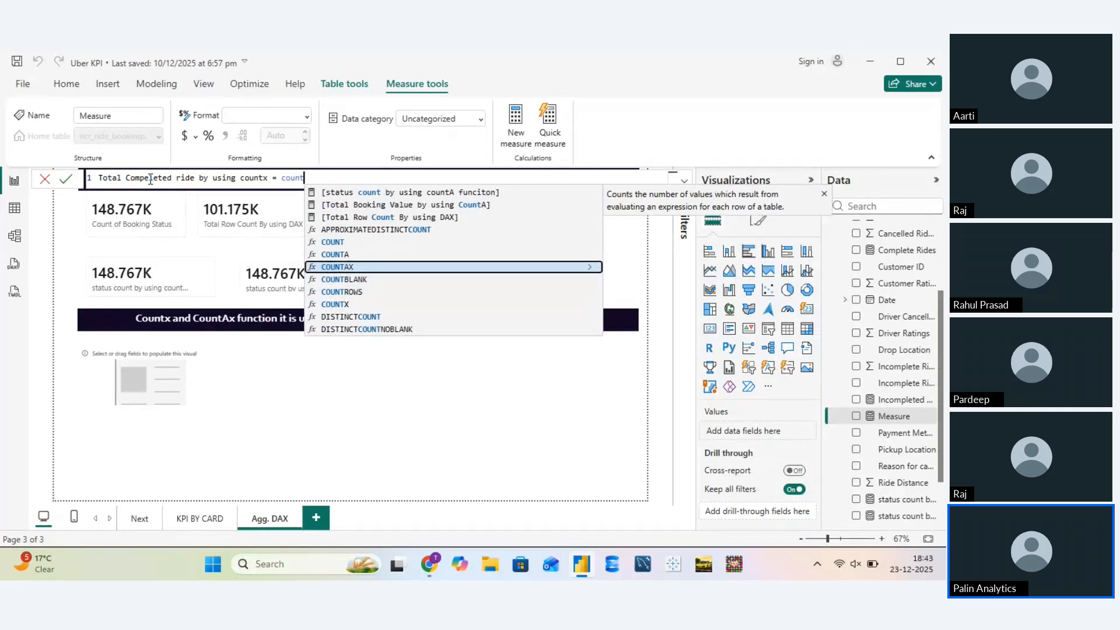
{"action": "key", "text": "Down"}
{"action": "key", "text": "Down"}
{"action": "key", "text": "Down"}
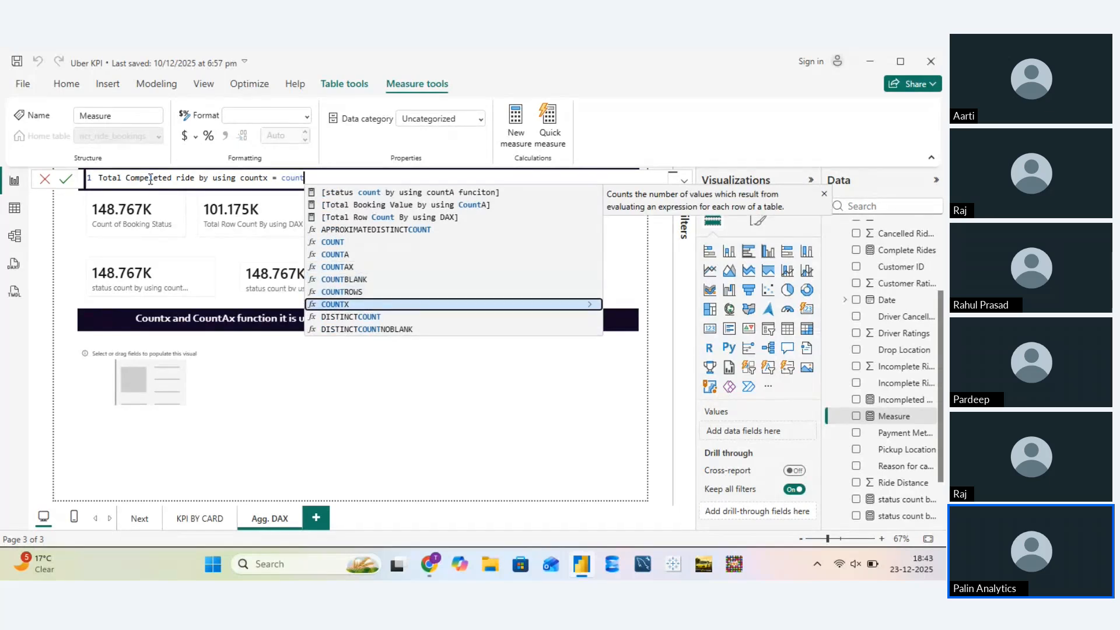
{"action": "key", "text": "Up"}
{"action": "key", "text": "Up"}
{"action": "key", "text": "Up"}
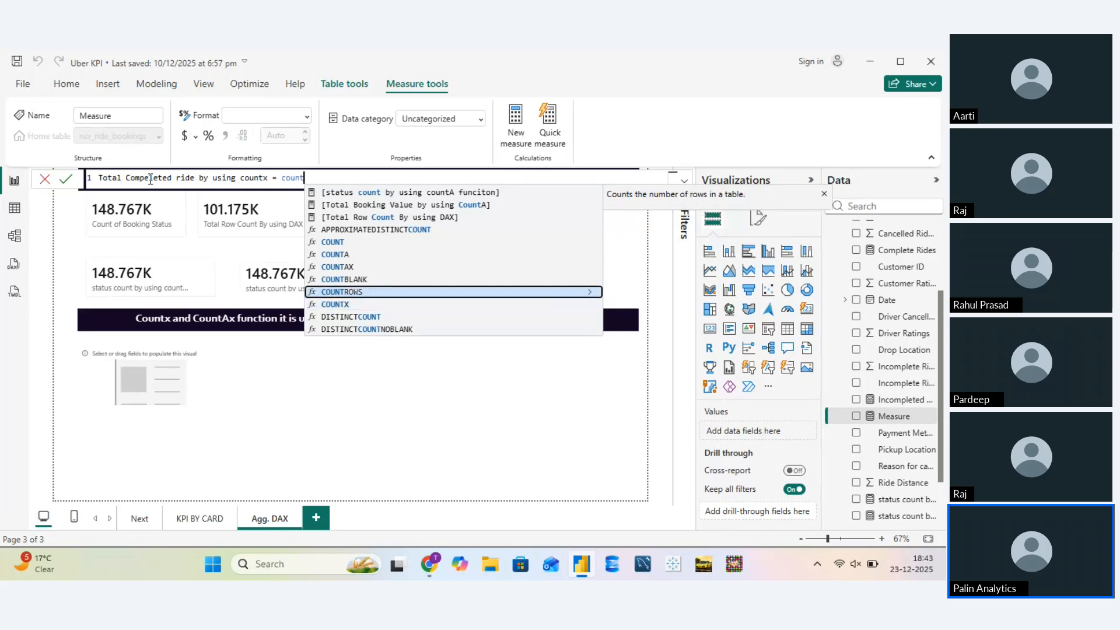
{"action": "key", "text": "Down"}
{"action": "key", "text": "Down"}
{"action": "key", "text": "Down"}
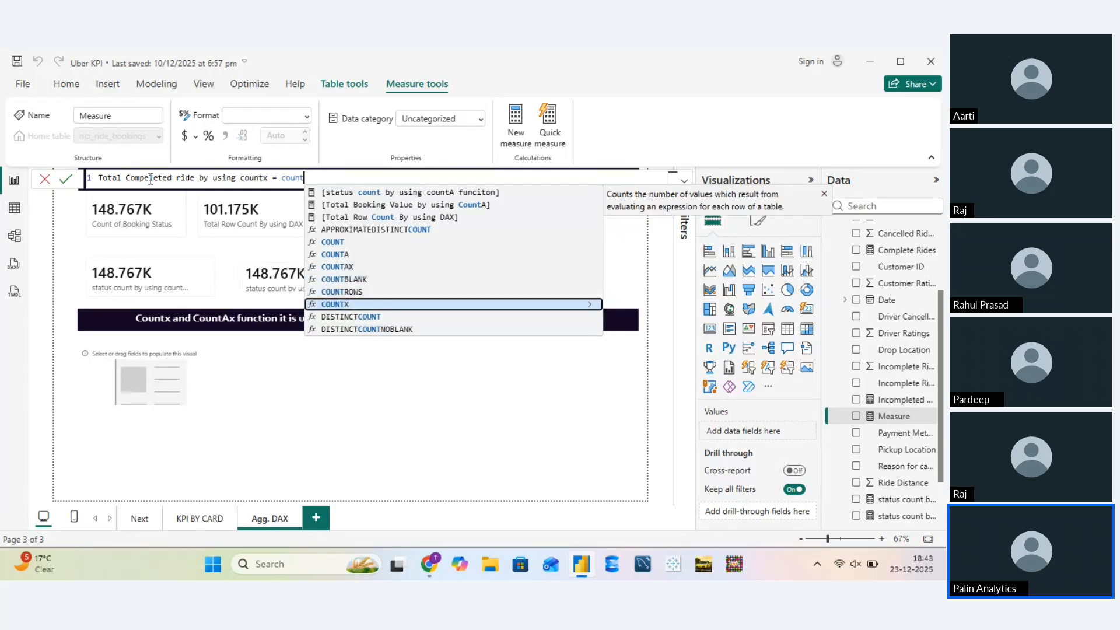
{"action": "key", "text": "Tab"}
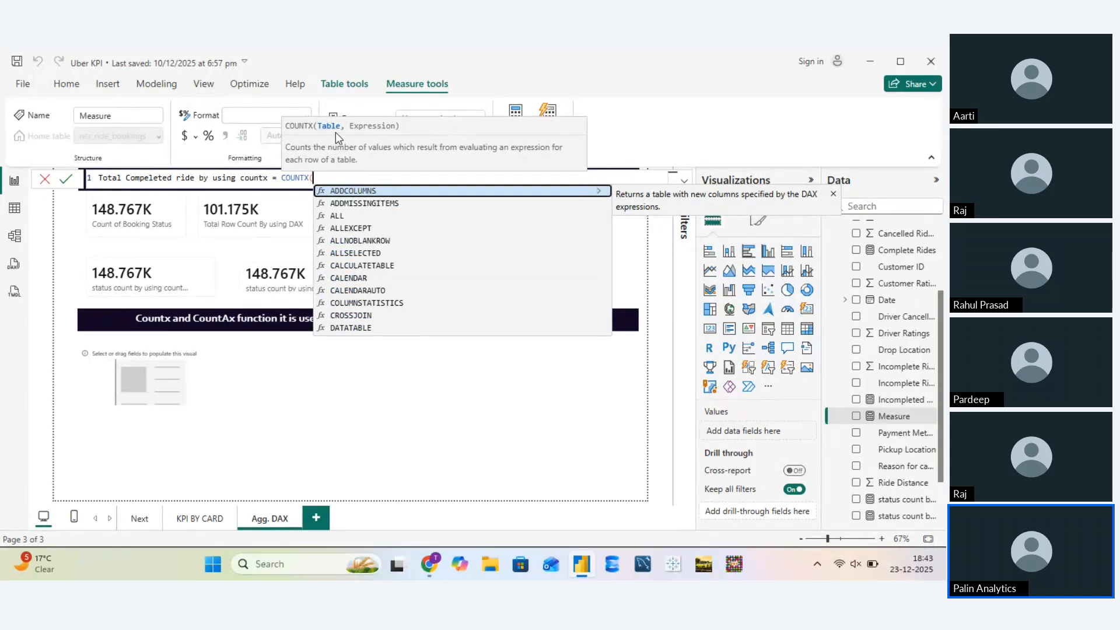
Give COUNTX the ncr_ride_bookings table and an IF expression testing whether Booking Status equals "Compeleted"
{"action": "type", "text": "nc"}
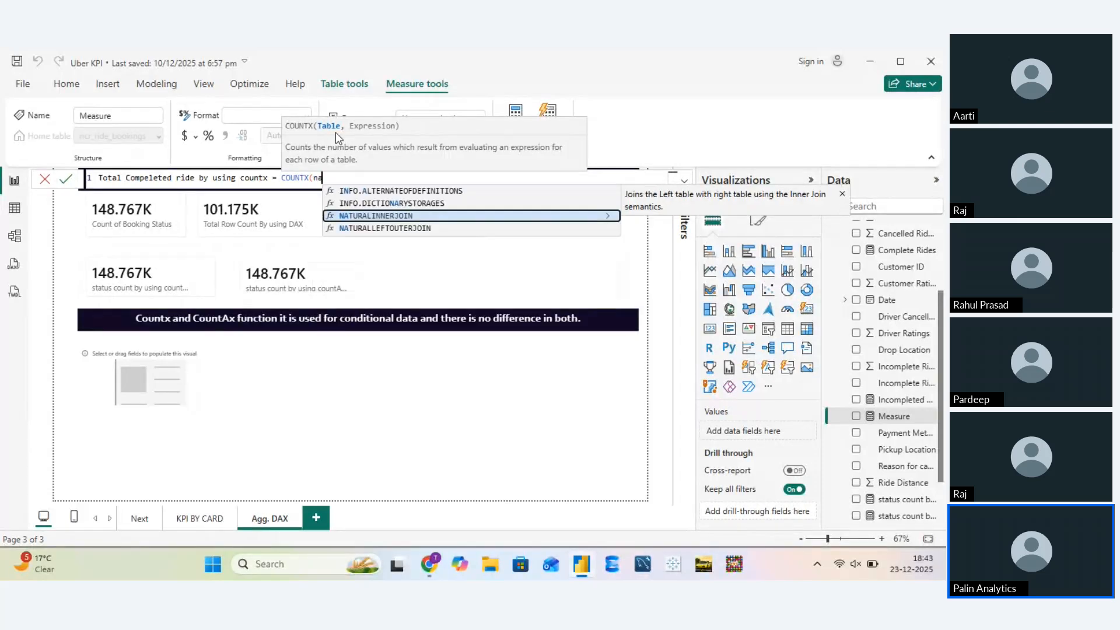
{"action": "key", "text": "Tab"}
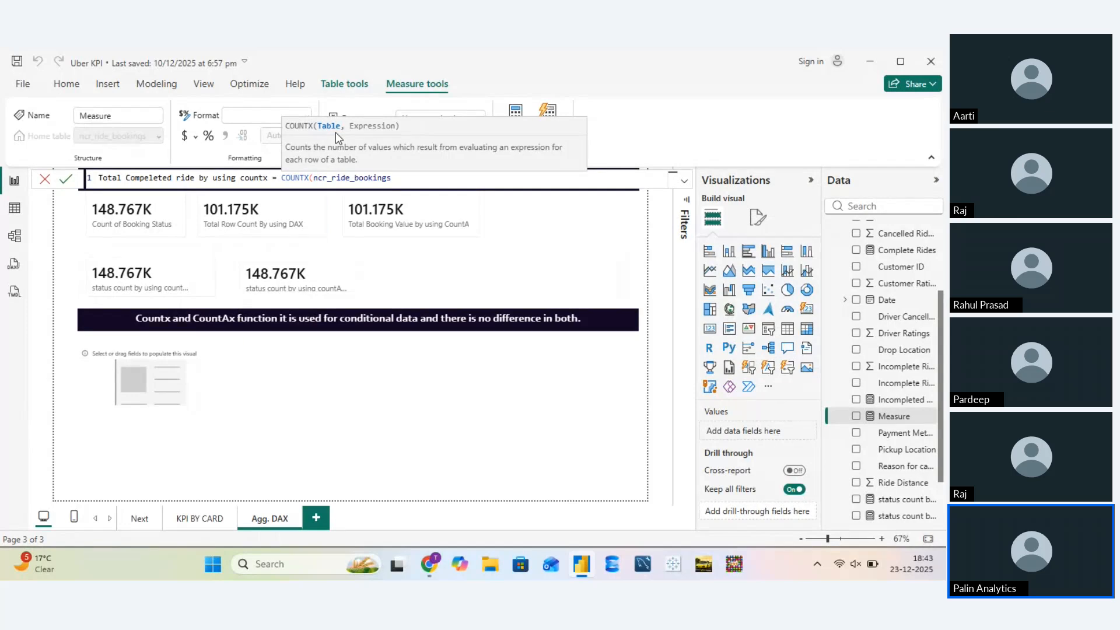
{"action": "type", "text": ","}
{"action": "type", "text": "if"}
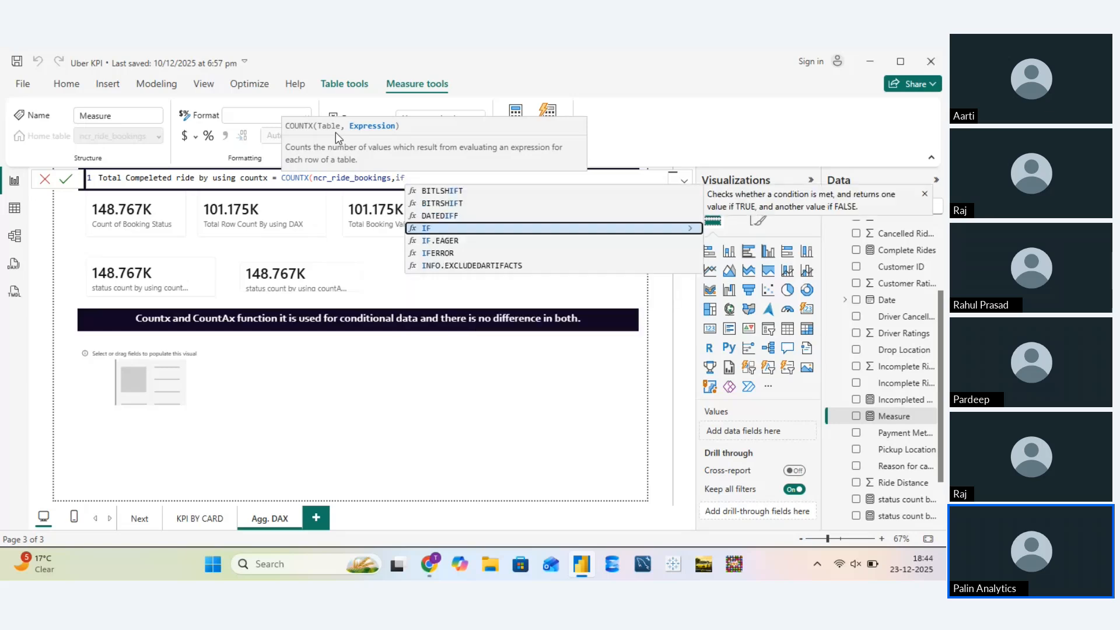
{"action": "key", "text": "Tab"}
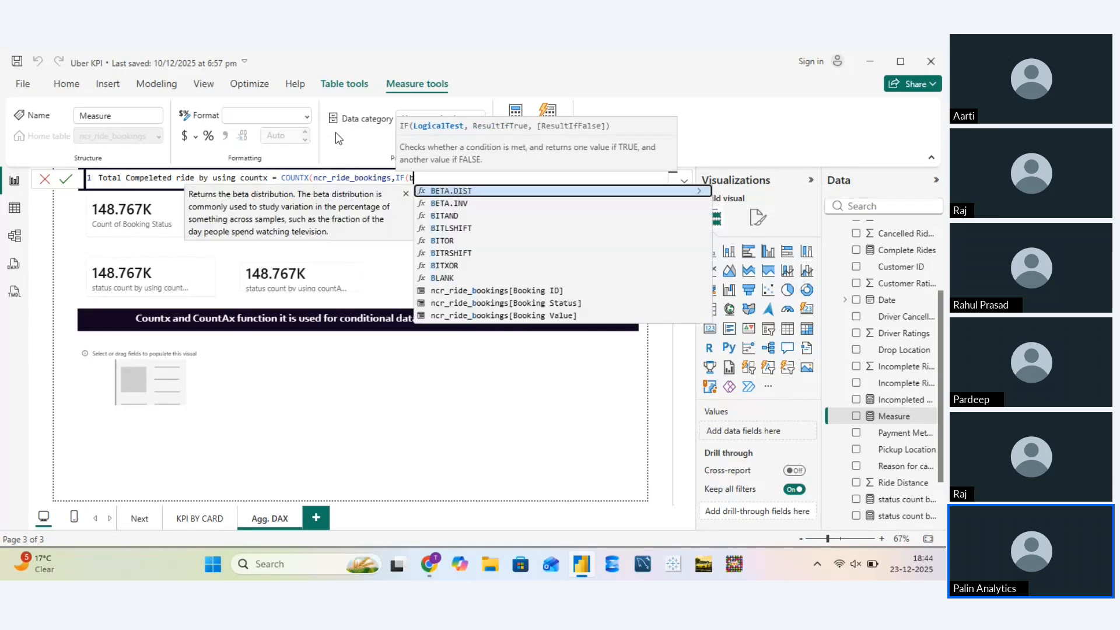
{"action": "type", "text": "bok"}
{"action": "key", "text": "BackSpace"}
{"action": "type", "text": "ok"}
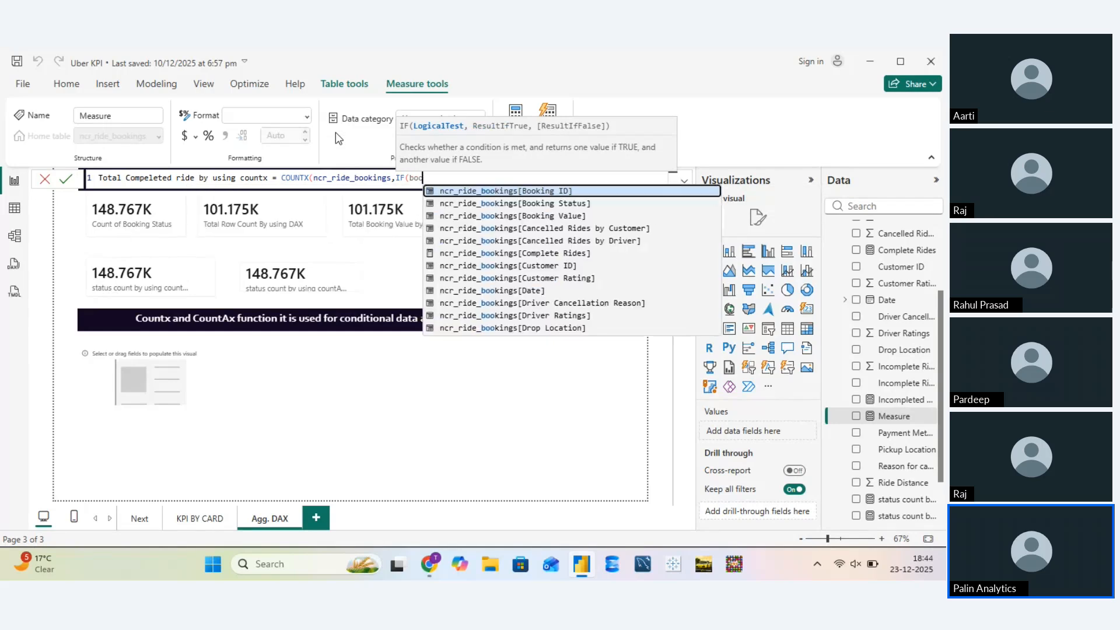
{"action": "key", "text": "Tab"}
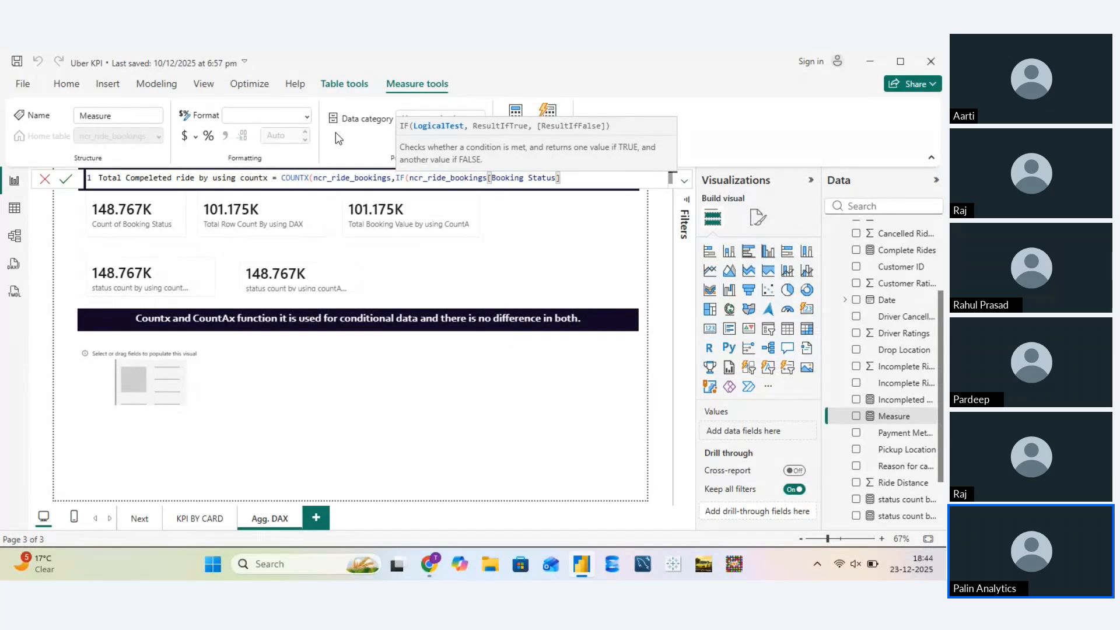
{"action": "type", "text": "=\"Compeleted"}
{"action": "type", "text": "\","}
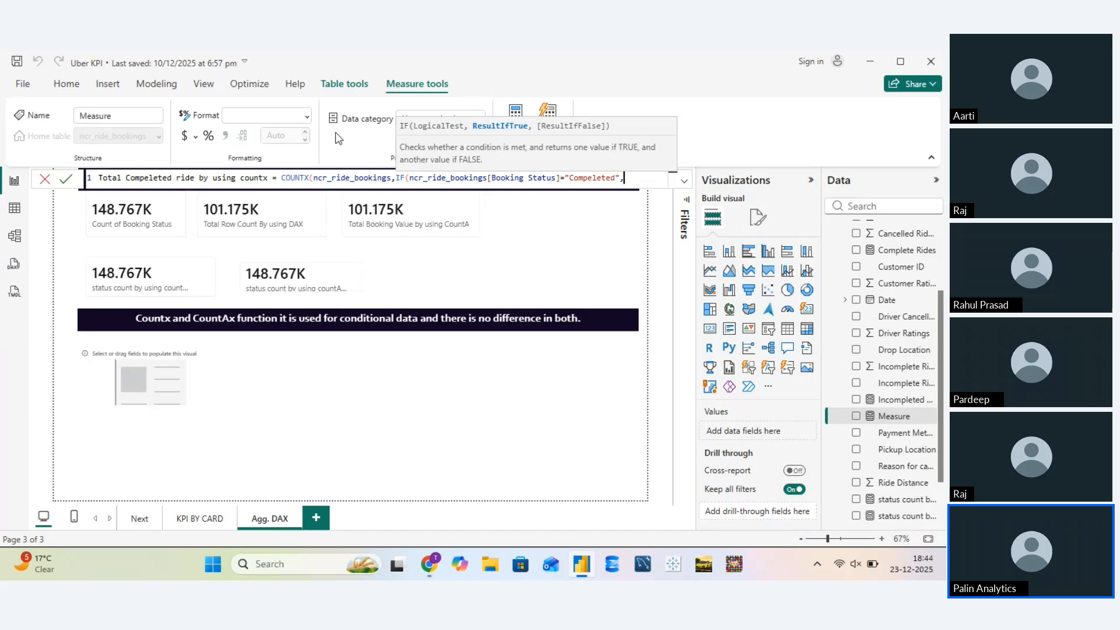
Return ncr_ride_bookings[Booking Status] as the IF's true result without a false result, close both functions and commit the measure
{"action": "type", "text": "book"}
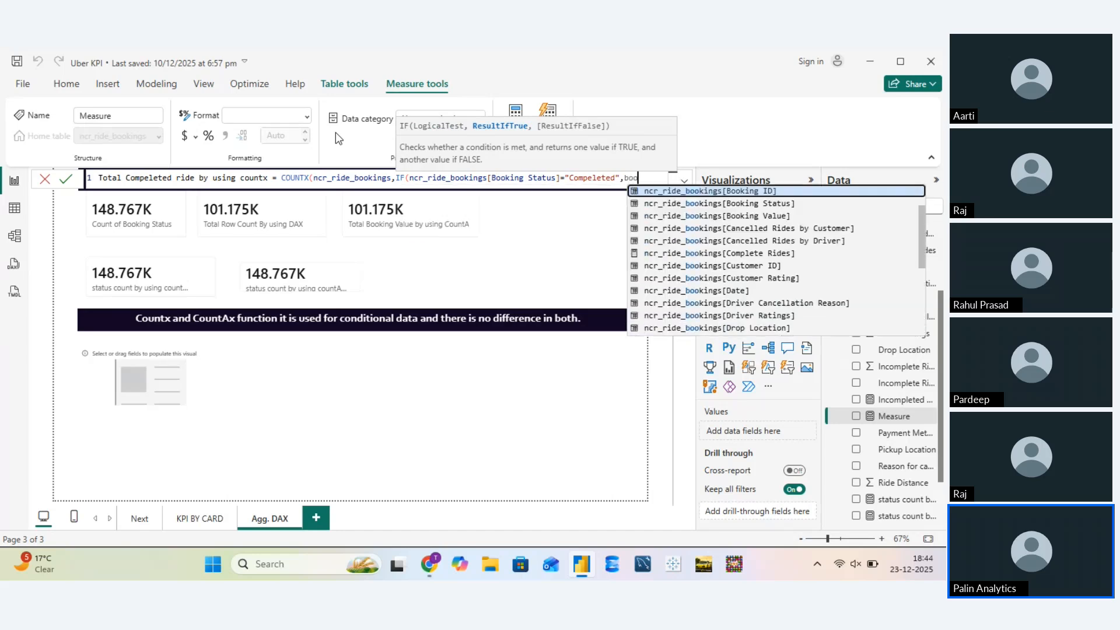
{"action": "key", "text": "Down"}
{"action": "key", "text": "Down"}
{"action": "key", "text": "Up"}
{"action": "key", "text": "Tab"}
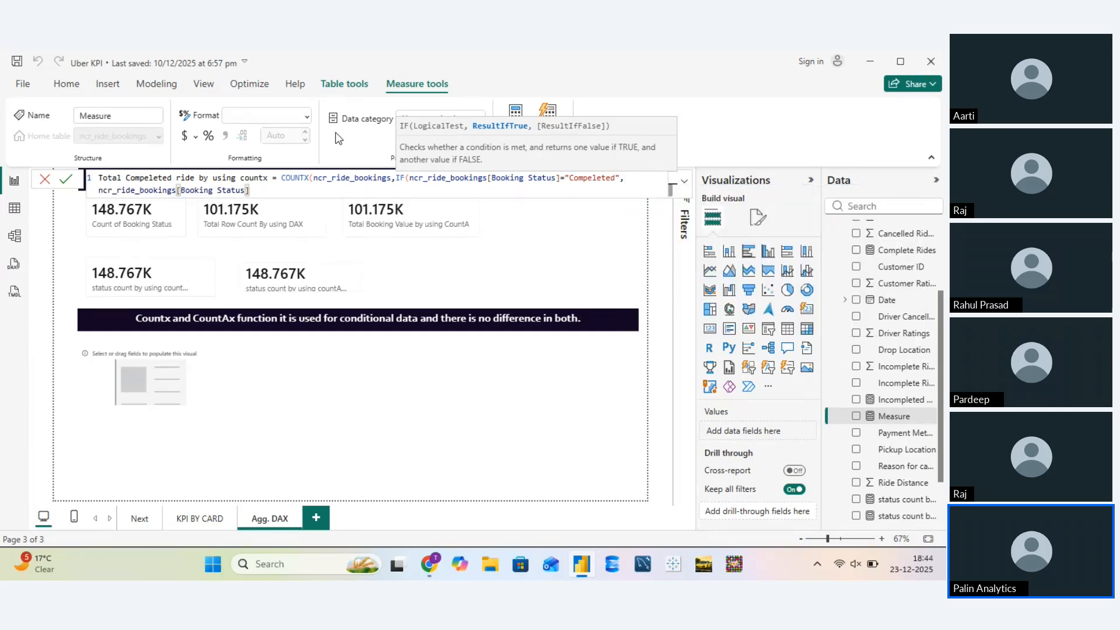
{"action": "type", "text": ","}
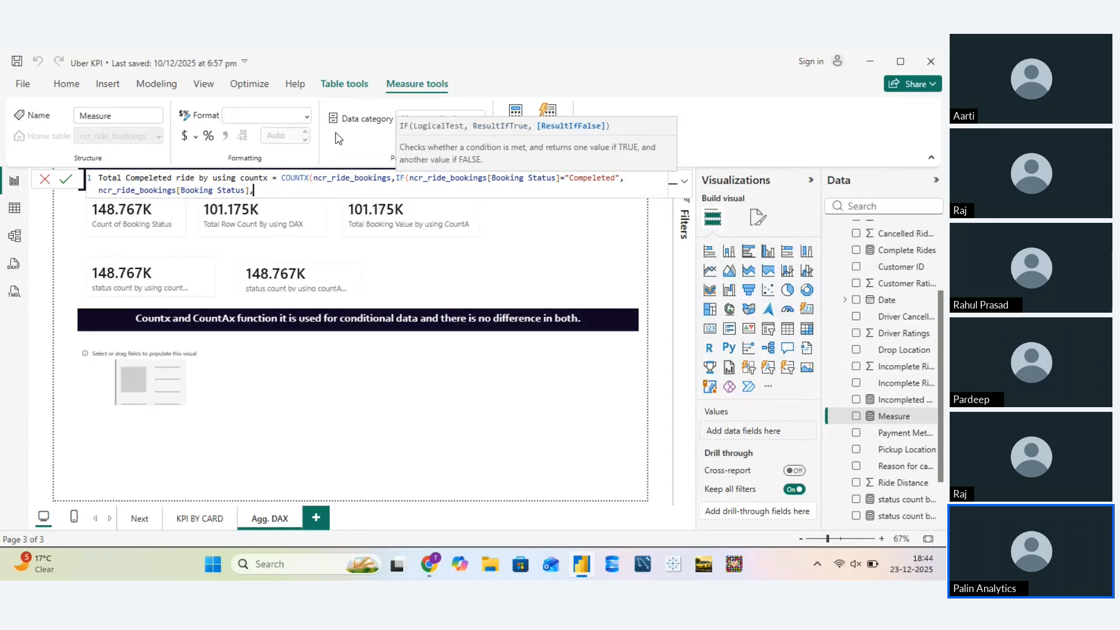
{"action": "key", "text": "BackSpace"}
{"action": "type", "text": ")"}
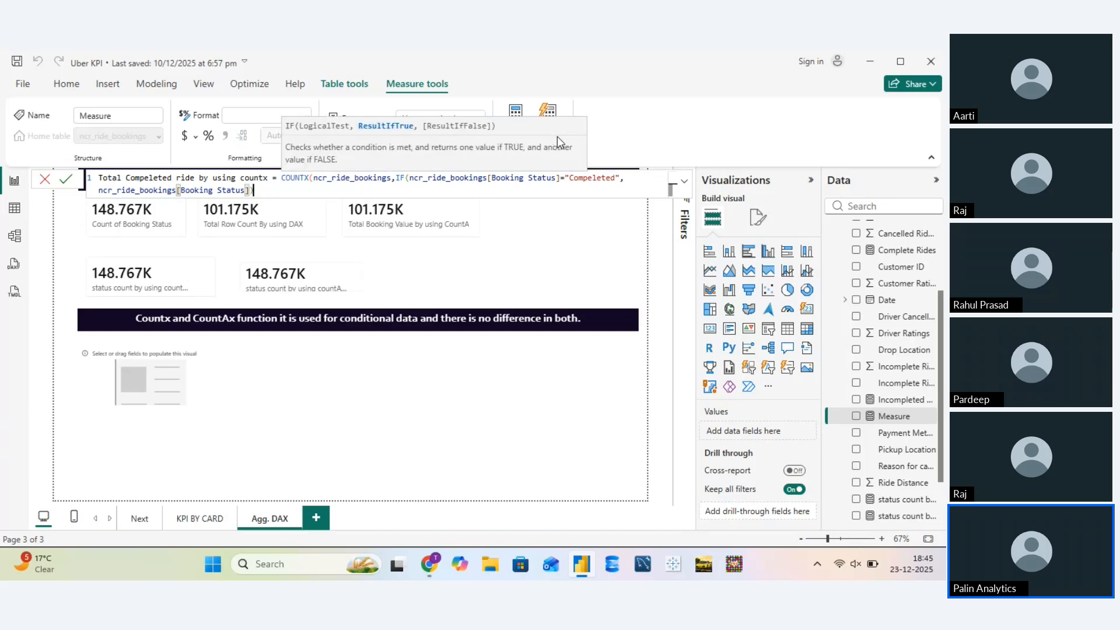
{"action": "type", "text": ")"}
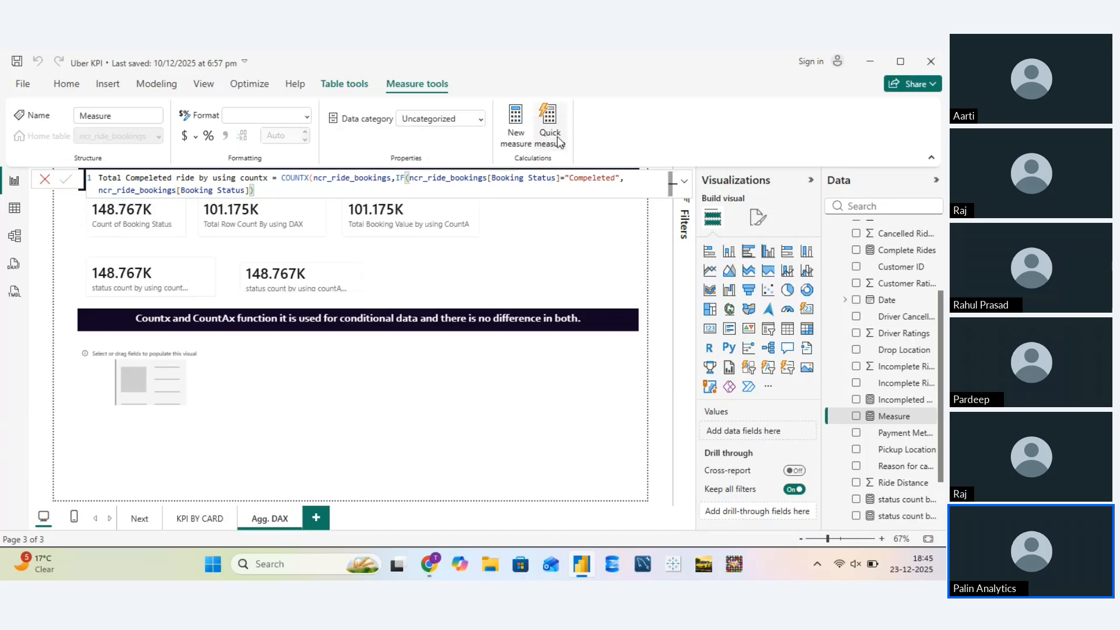
{"action": "key", "text": "Return"}
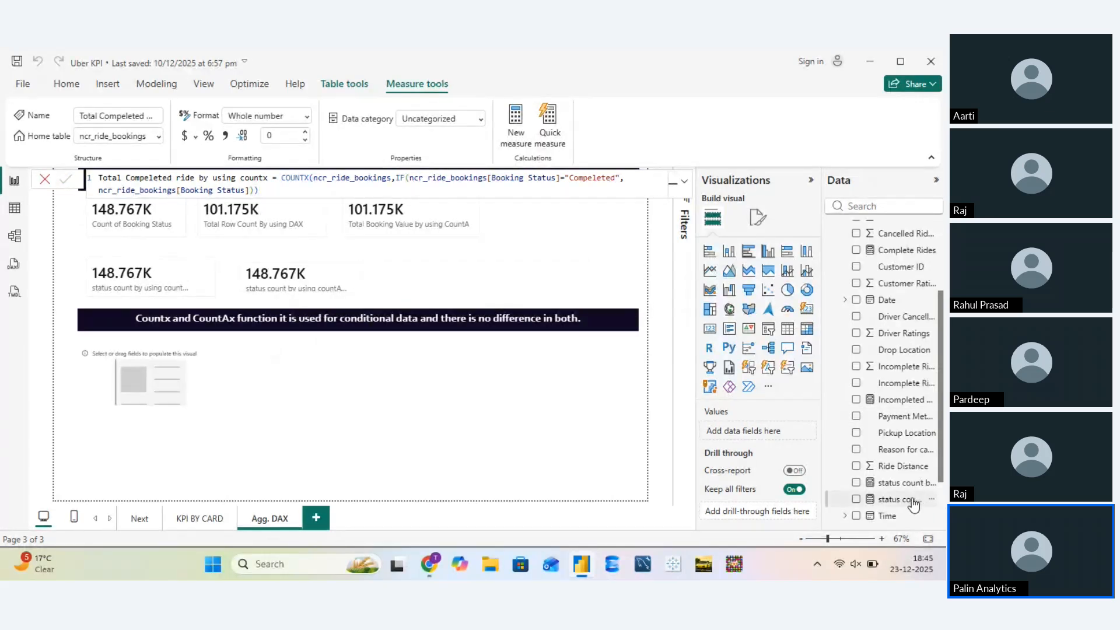
{"action": "scroll", "coordinate": [914, 505], "scroll_direction": "down", "scroll_amount": 2}
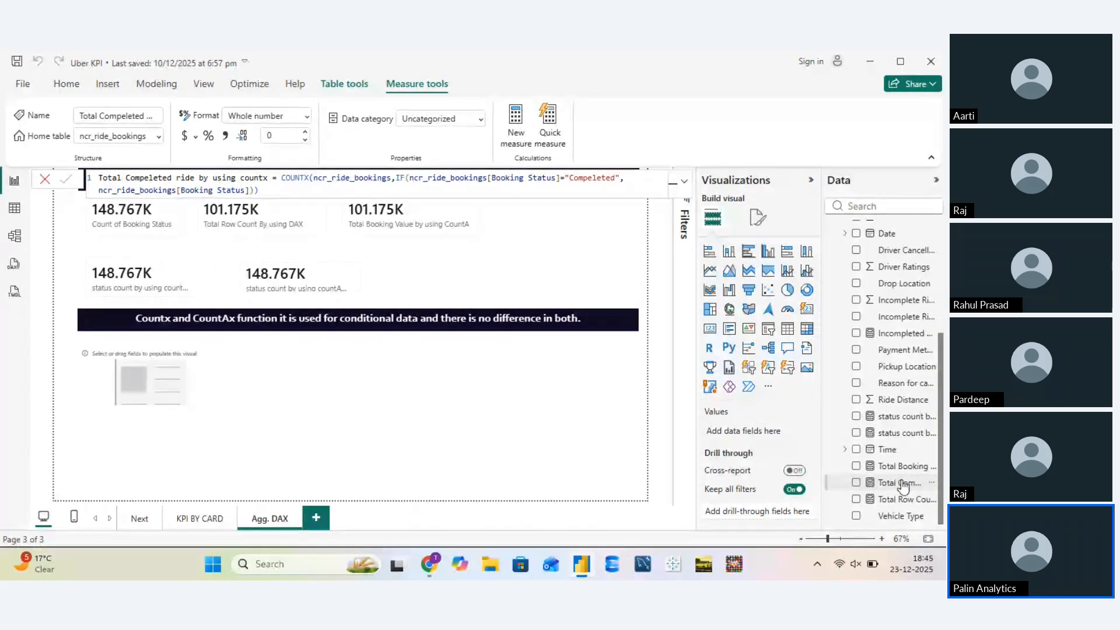
{"action": "left_click_drag", "start_coordinate": [903, 486], "coordinate": [783, 437]}
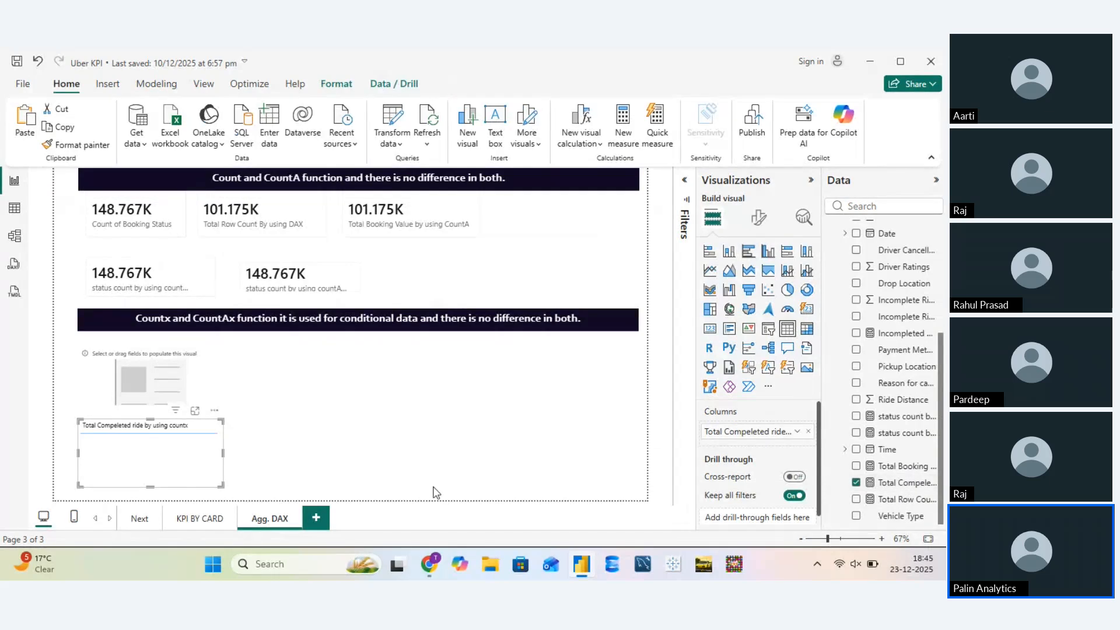
{"action": "key", "text": "ctrl+z"}
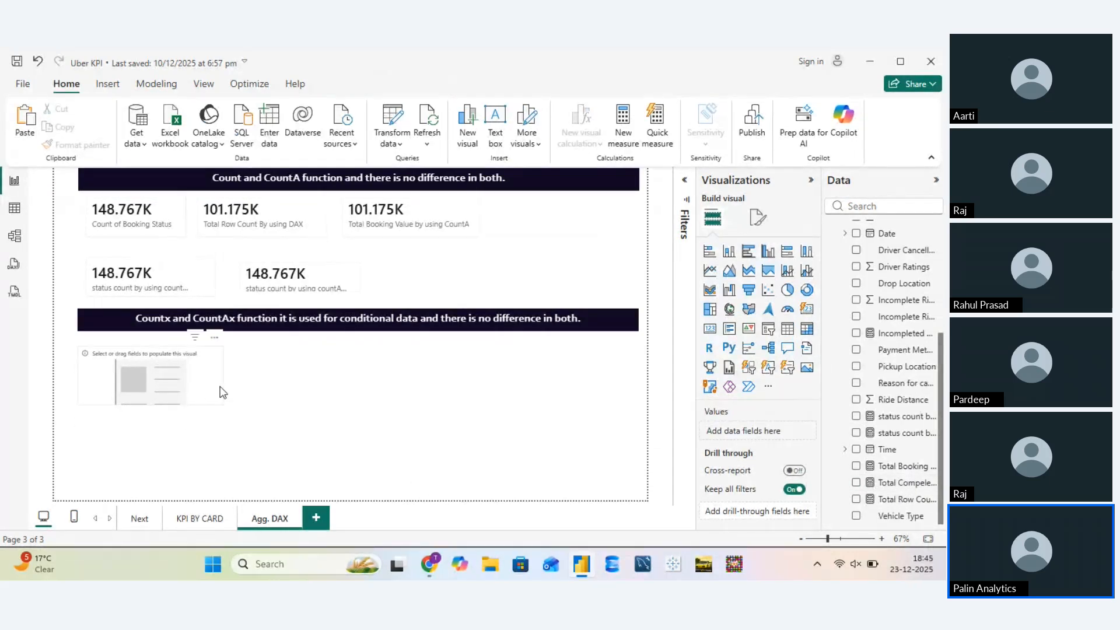
Use the Total Compeleted ride by using countx measure as the empty card's value and enlarge the card to fit its full label
{"action": "left_click", "coordinate": [224, 392]}
{"action": "left_click_drag", "start_coordinate": [898, 482], "coordinate": [770, 433]}
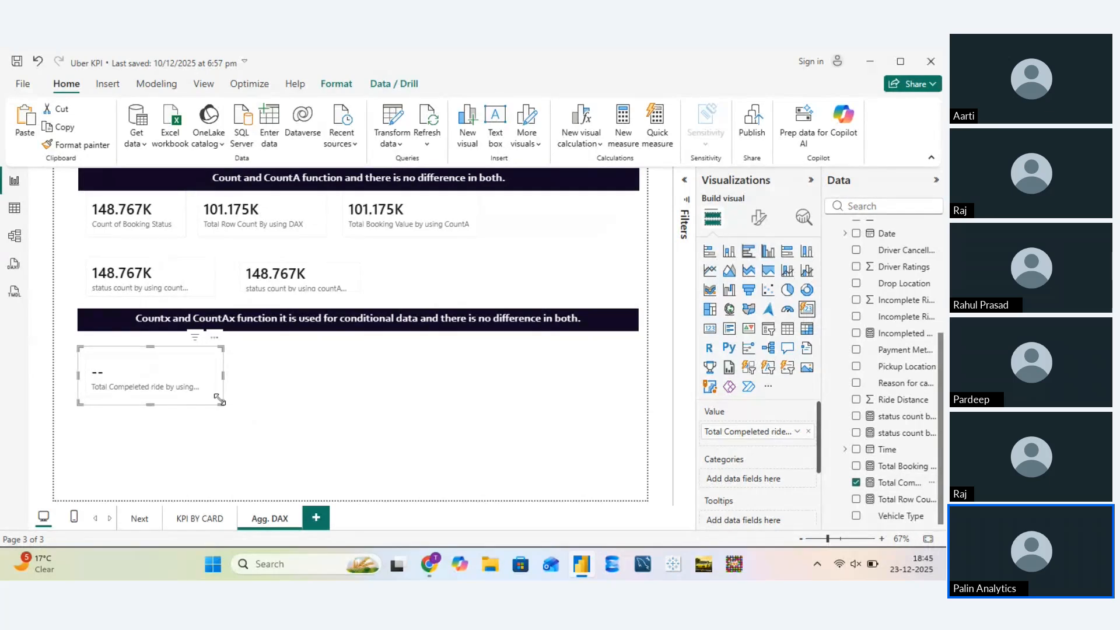
{"action": "left_click_drag", "start_coordinate": [222, 403], "coordinate": [282, 461]}
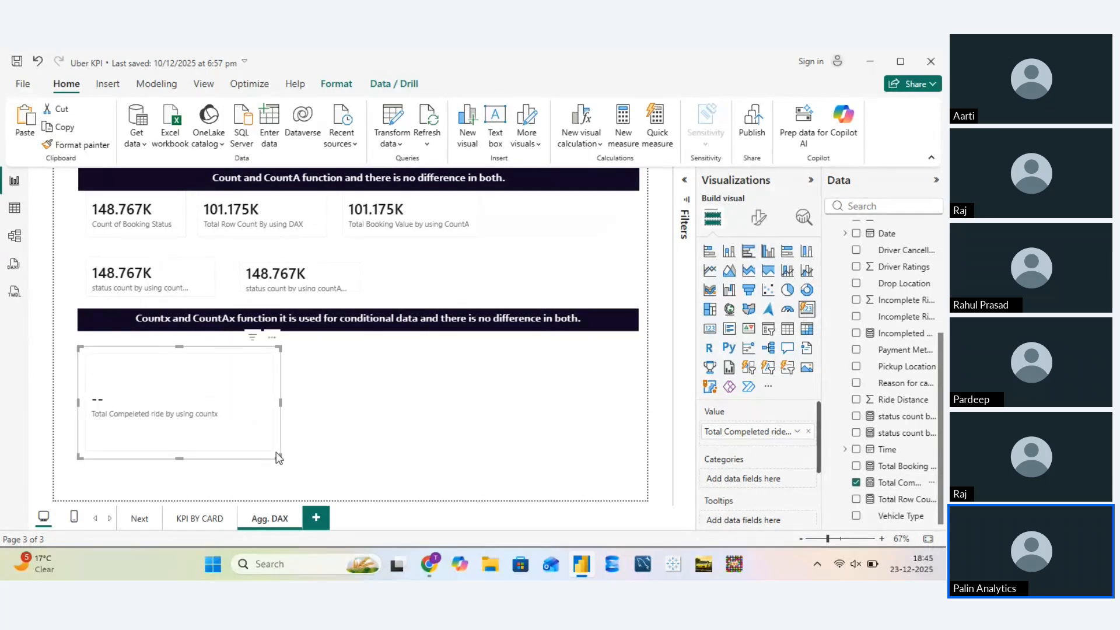
Shrink the Total Compeleted ride by using countx card to fit closely around its value and full label
{"action": "left_click", "coordinate": [281, 465]}
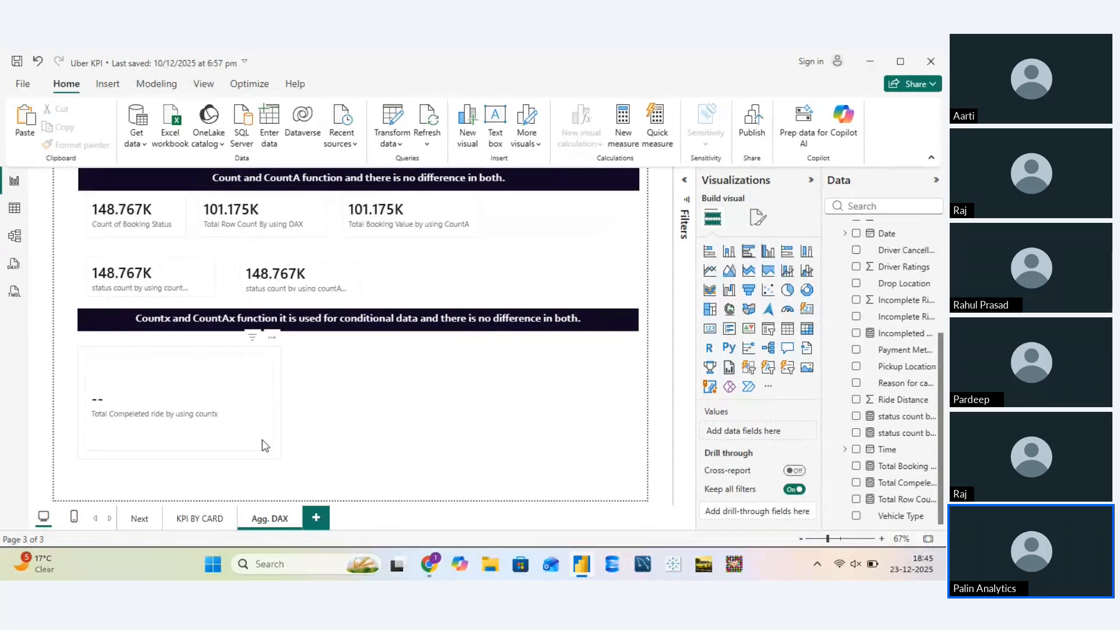
{"action": "left_click", "coordinate": [272, 451]}
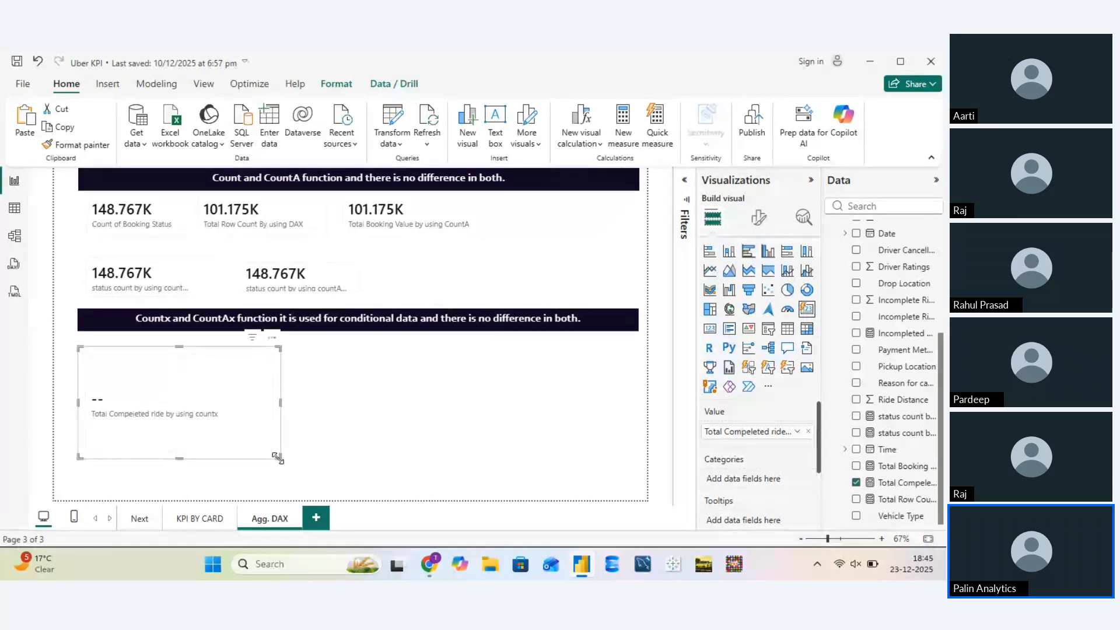
{"action": "left_click_drag", "start_coordinate": [277, 459], "coordinate": [247, 402]}
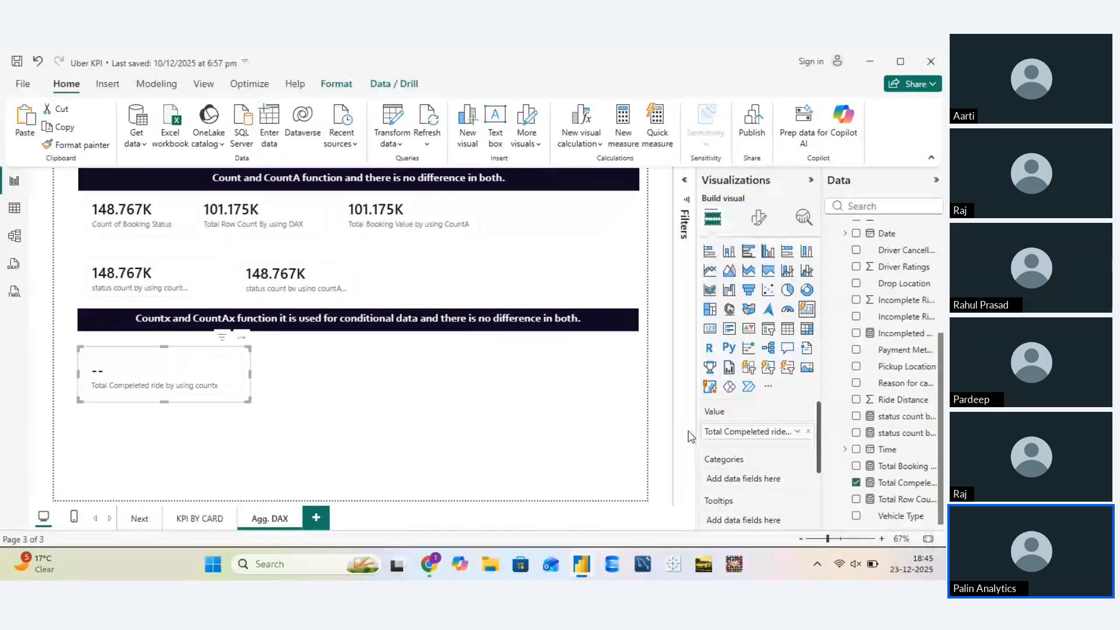
Correct the status text in the Total Compeleted ride by using countx formula to "Completed" and commit the measure
{"action": "double_click", "coordinate": [892, 484]}
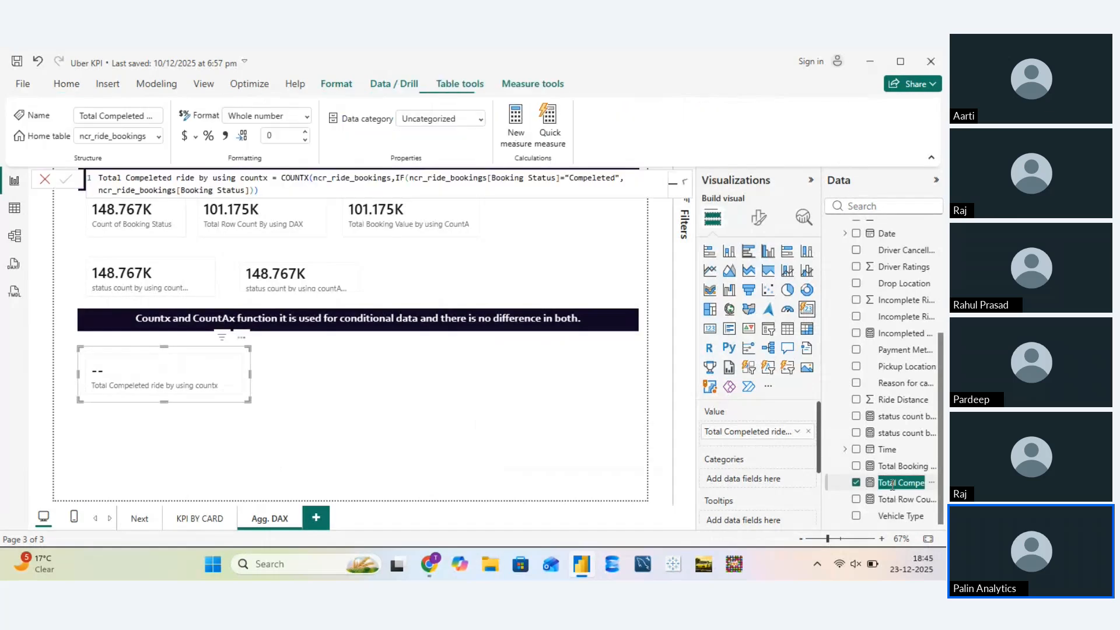
{"action": "left_click", "coordinate": [593, 183]}
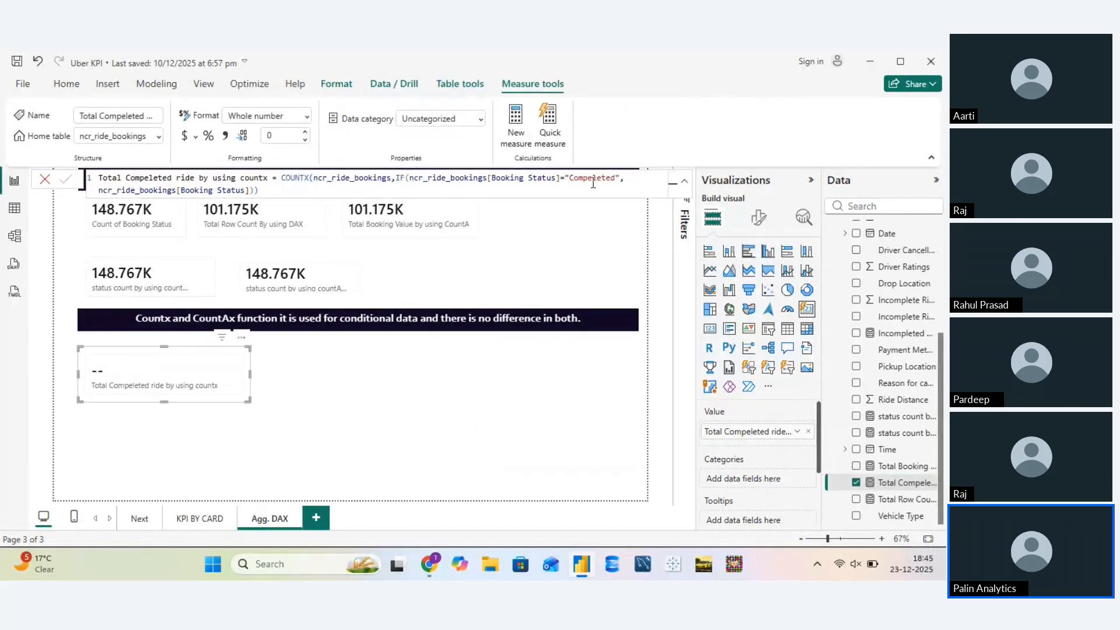
{"action": "left_click", "coordinate": [593, 182]}
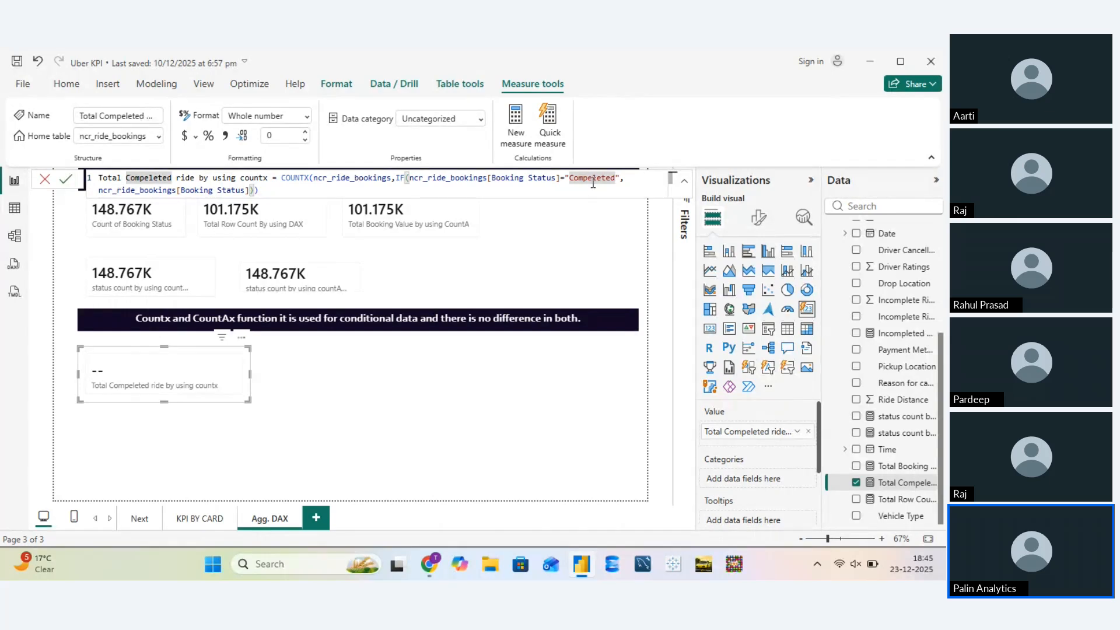
{"action": "key", "text": "BackSpace"}
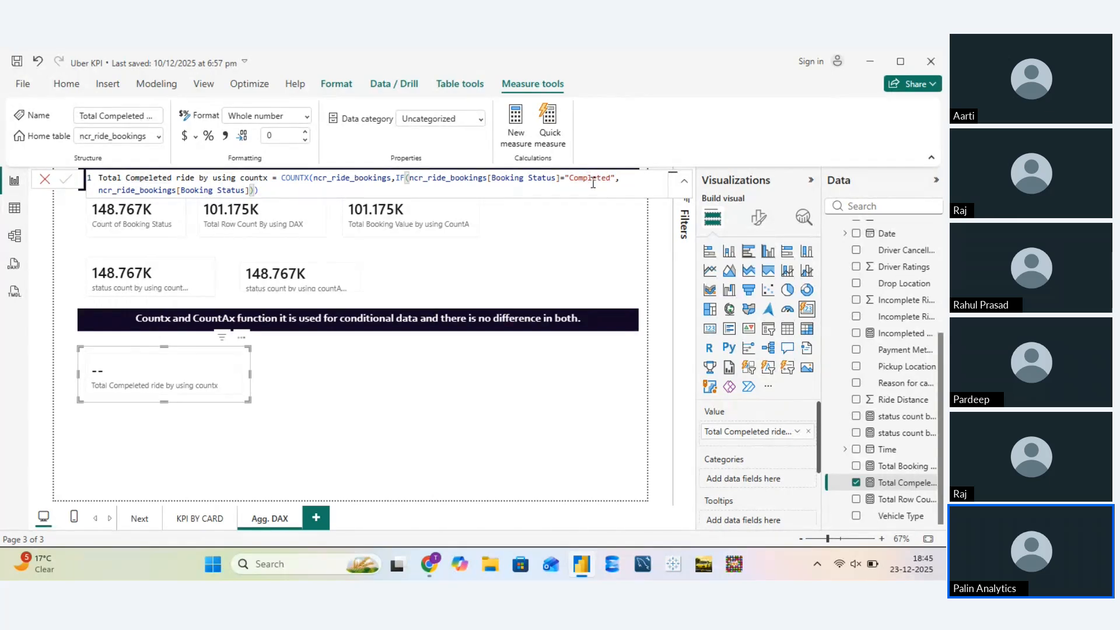
{"action": "key", "text": "Return"}
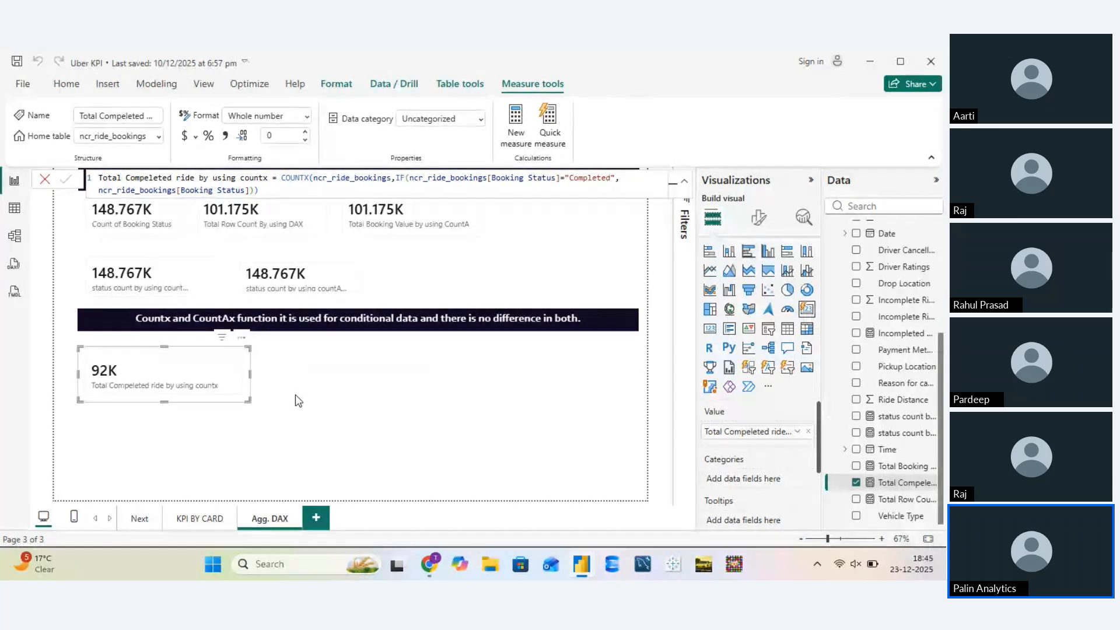
{"action": "left_click", "coordinate": [573, 178]}
{"action": "double_click", "coordinate": [573, 178]}
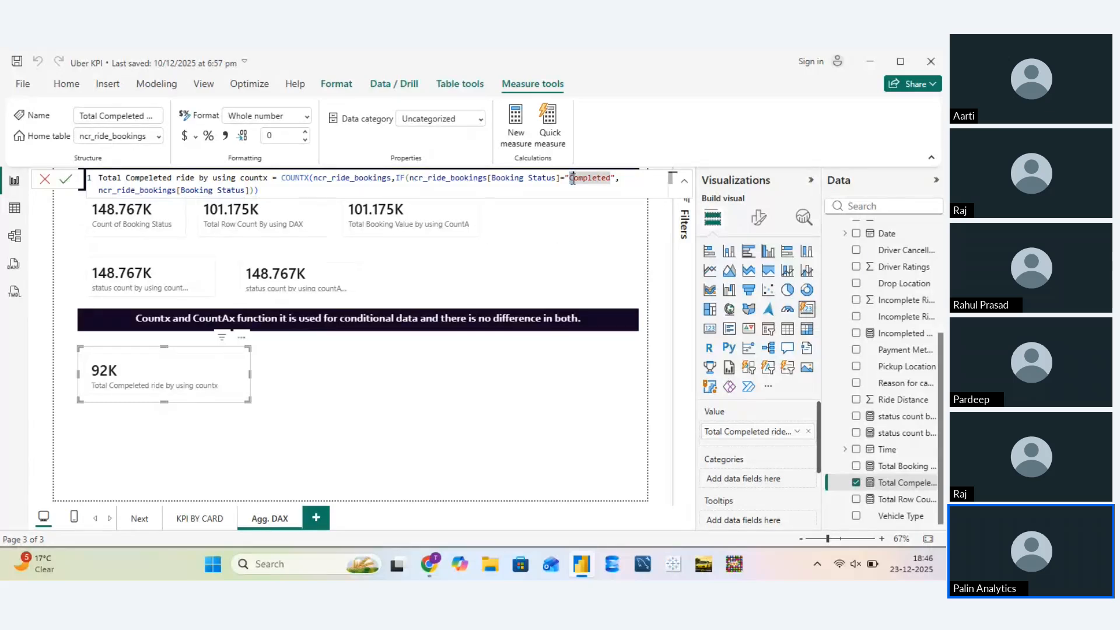
{"action": "left_click", "coordinate": [572, 178]}
{"action": "double_click", "coordinate": [571, 179]}
{"action": "key", "text": "Escape"}
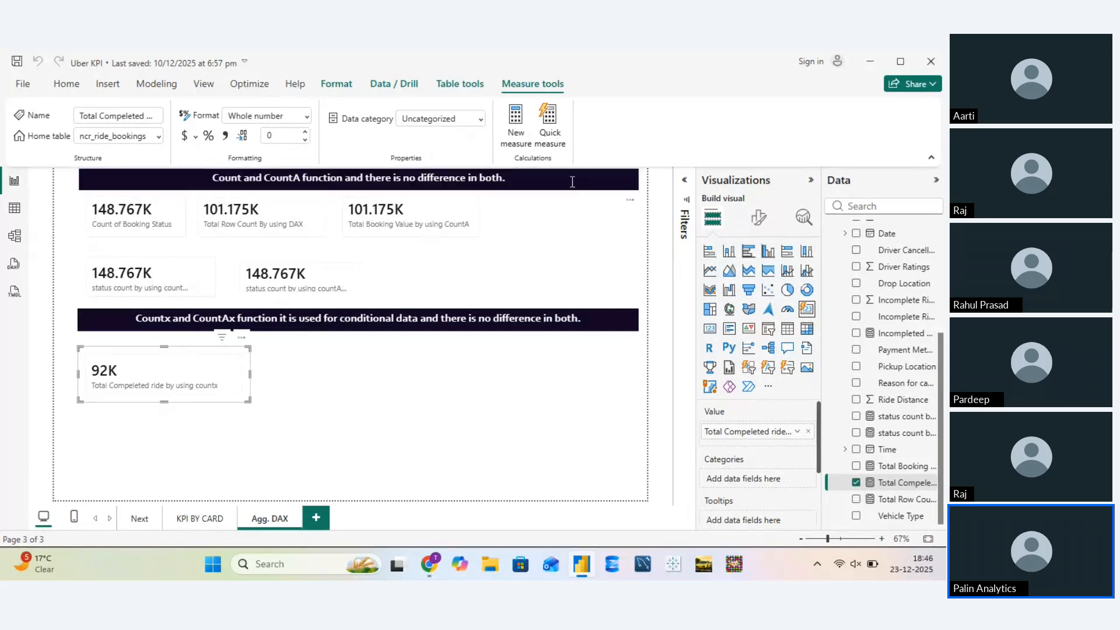
{"action": "double_click", "coordinate": [908, 483]}
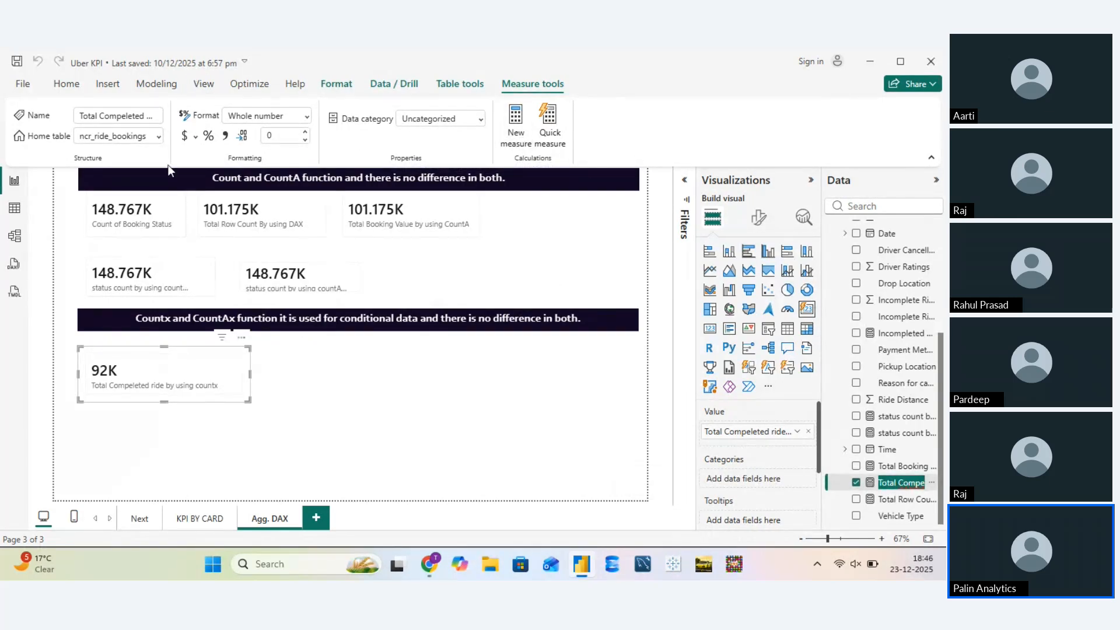
{"action": "left_click", "coordinate": [23, 84]}
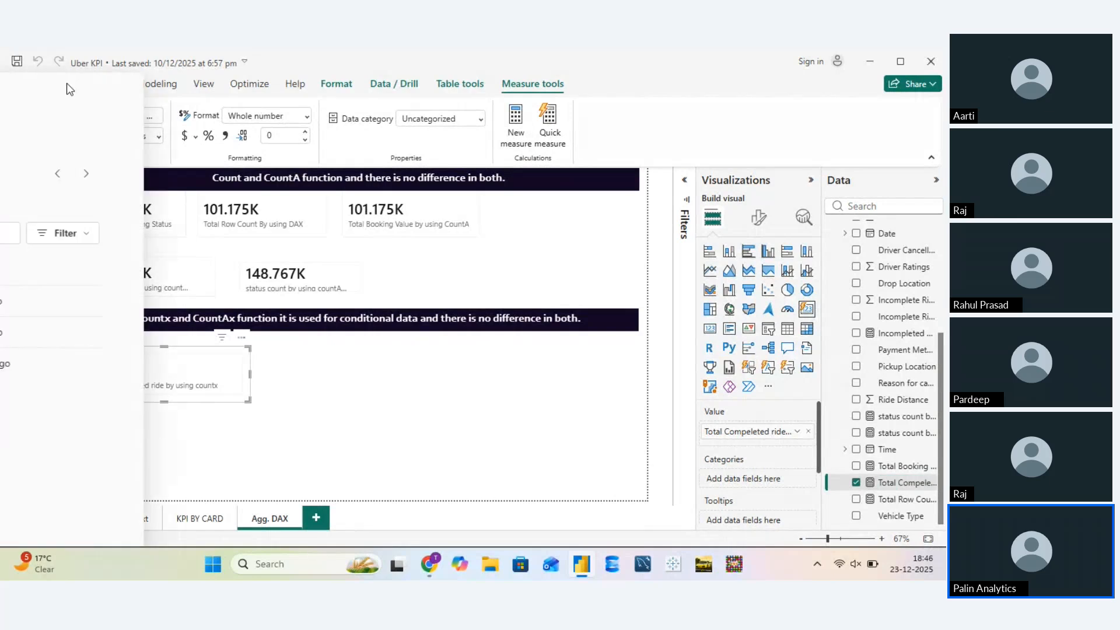
{"action": "left_click", "coordinate": [22, 89]}
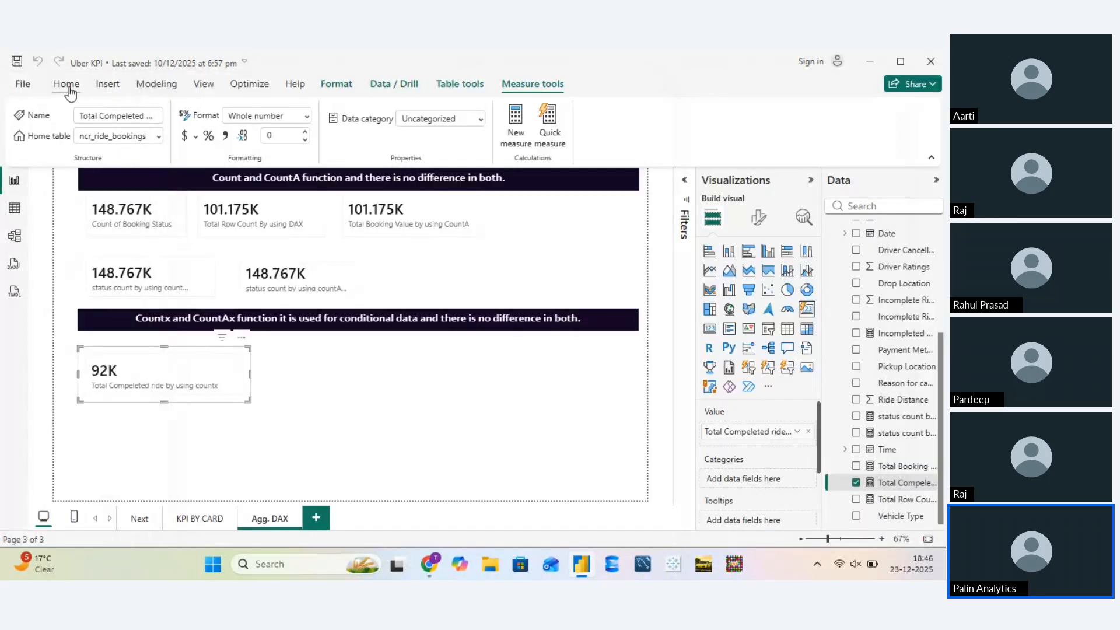
{"action": "left_click", "coordinate": [399, 389]}
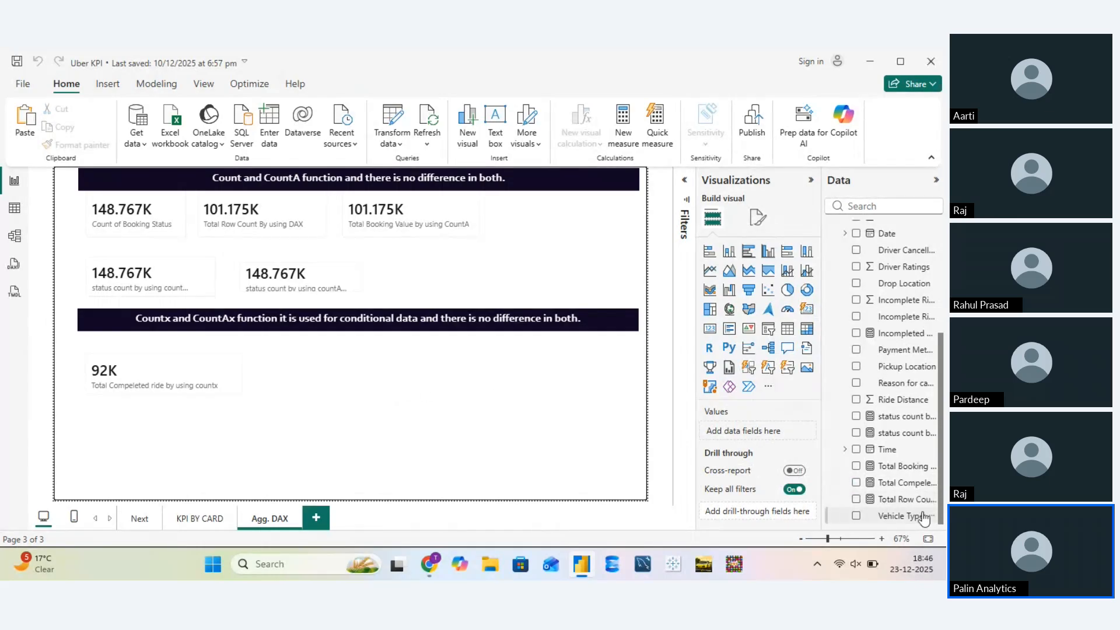
Change the status text in the Total Compeleted ride by using countx formula to lowercase "completed" and commit it
{"action": "left_click", "coordinate": [901, 482]}
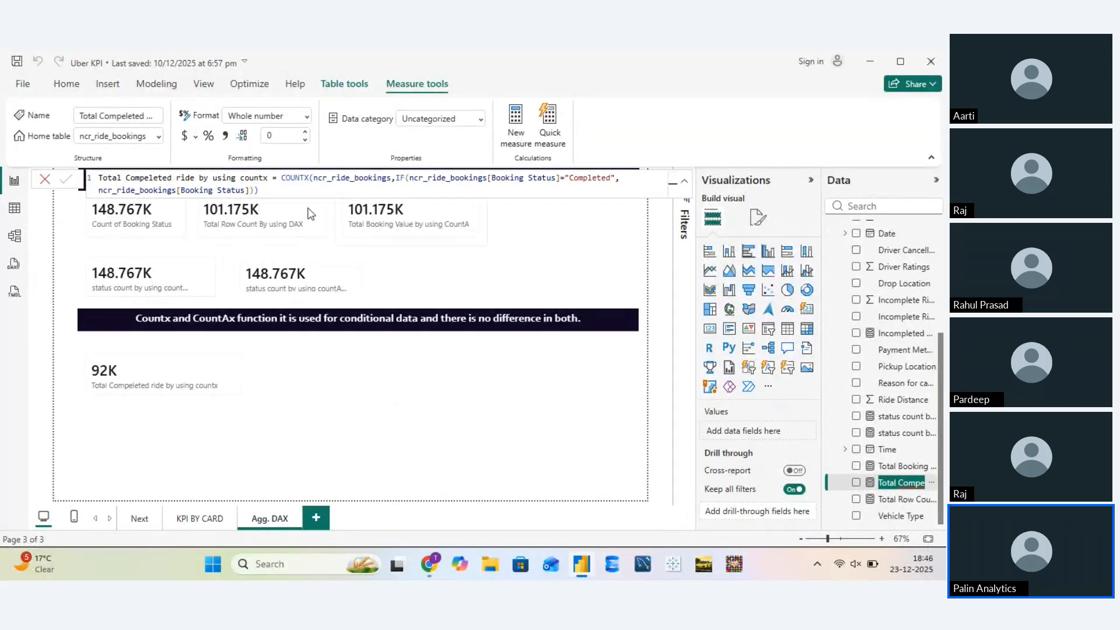
{"action": "left_click", "coordinate": [582, 180]}
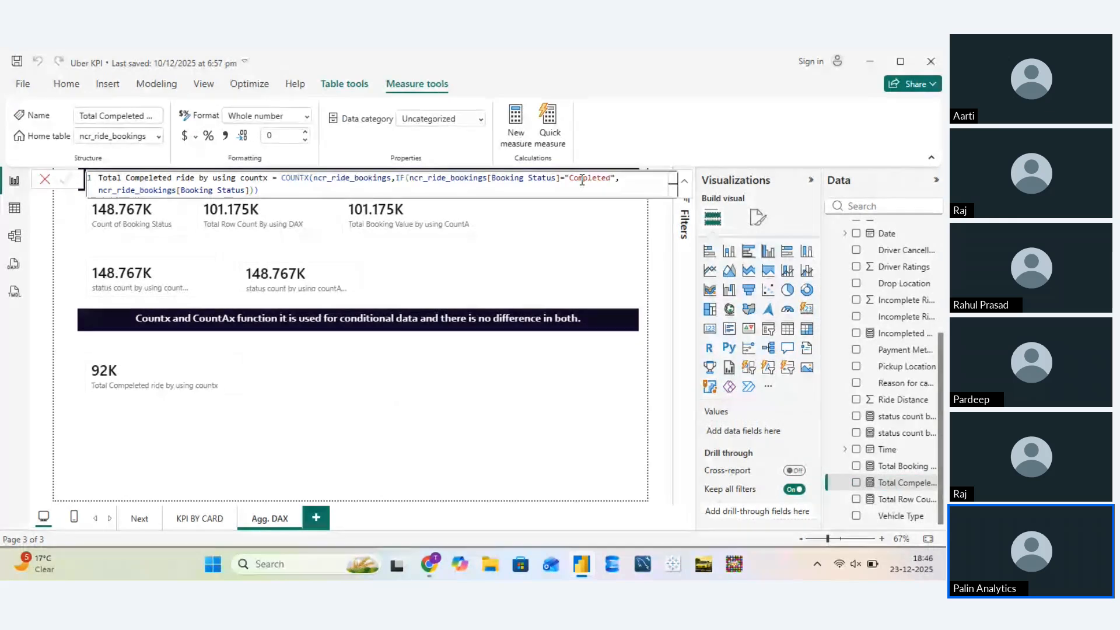
{"action": "left_click", "coordinate": [582, 180]}
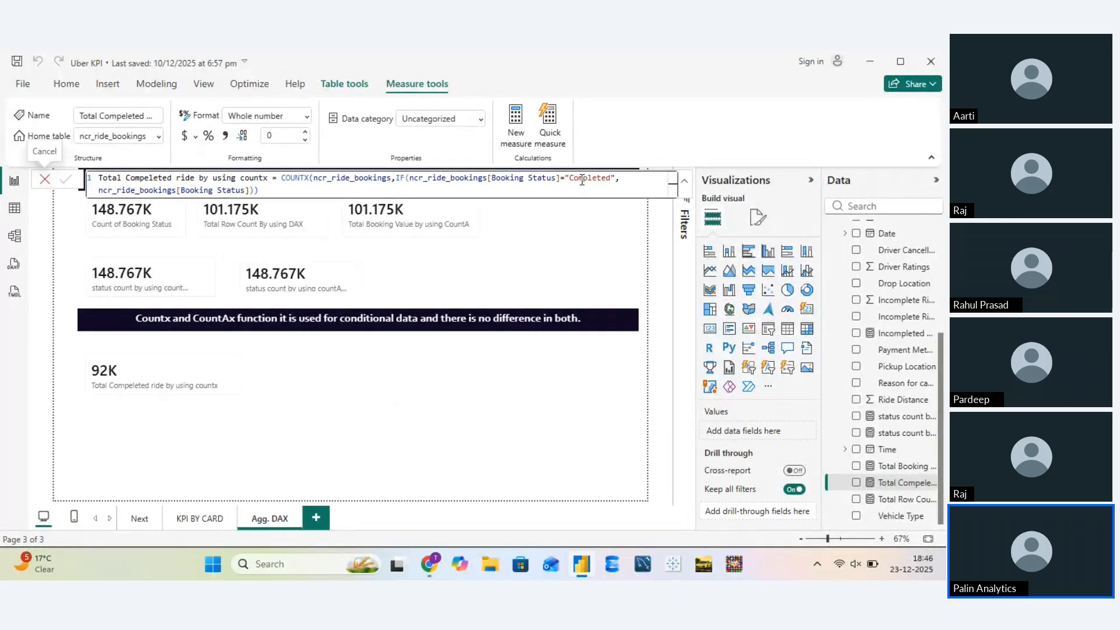
{"action": "double_click", "coordinate": [581, 181]}
{"action": "left_click", "coordinate": [582, 180]}
{"action": "double_click", "coordinate": [582, 180]}
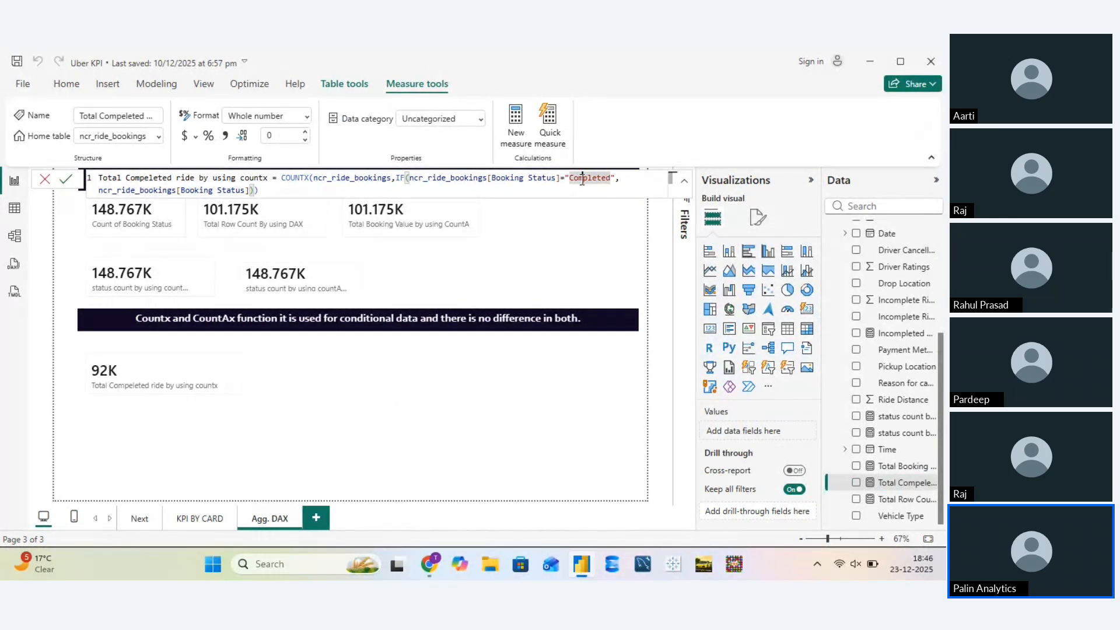
{"action": "key", "text": "Left"}
{"action": "key", "text": "Right"}
{"action": "key", "text": "BackSpace"}
{"action": "type", "text": "c"}
{"action": "key", "text": "Return"}
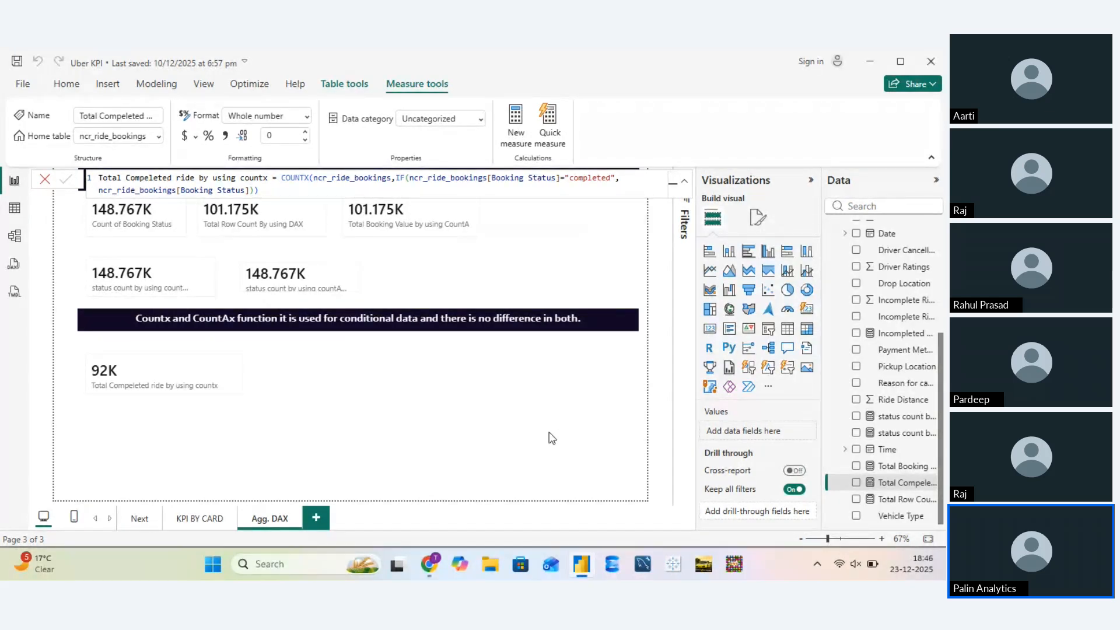
Remove the countx measure from the completed-ride card's value and add the same measure back
{"action": "left_click", "coordinate": [596, 414]}
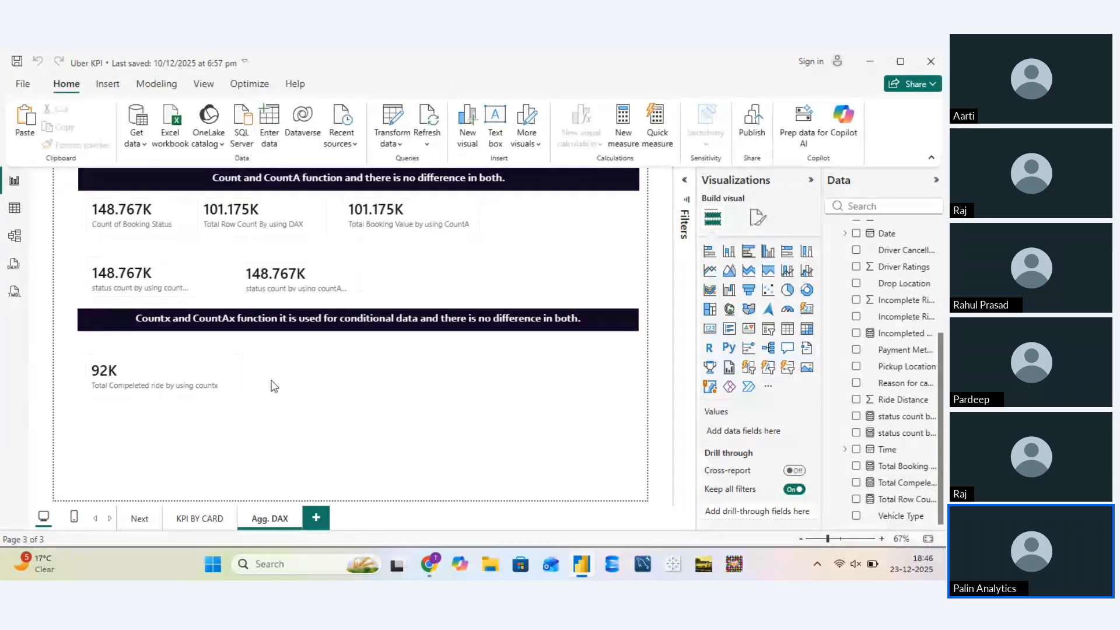
{"action": "left_click", "coordinate": [232, 380]}
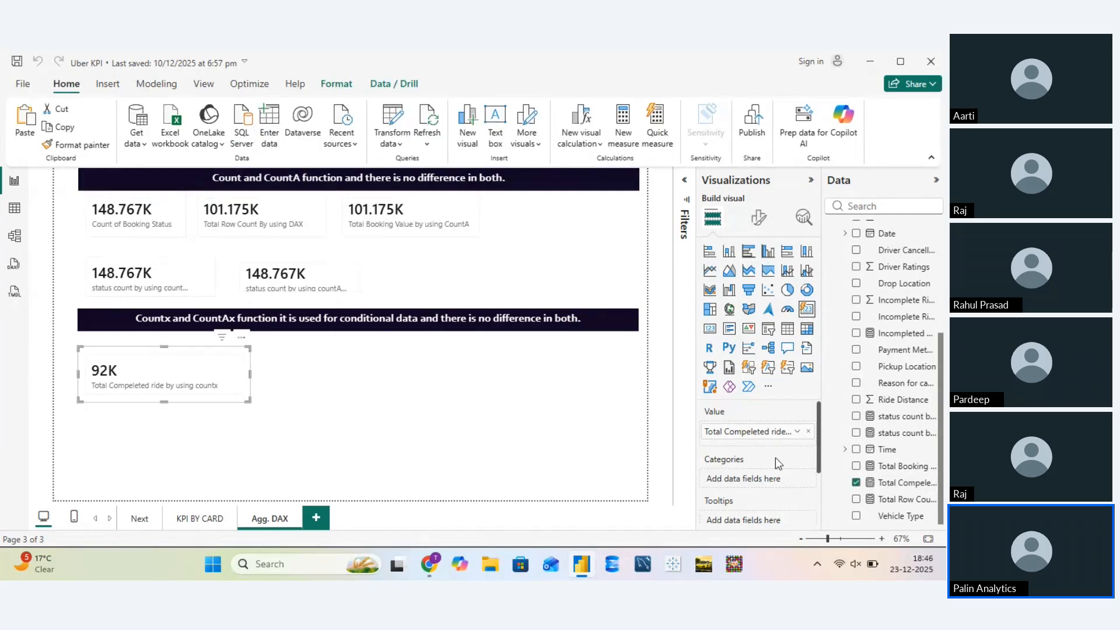
{"action": "left_click", "coordinate": [808, 431]}
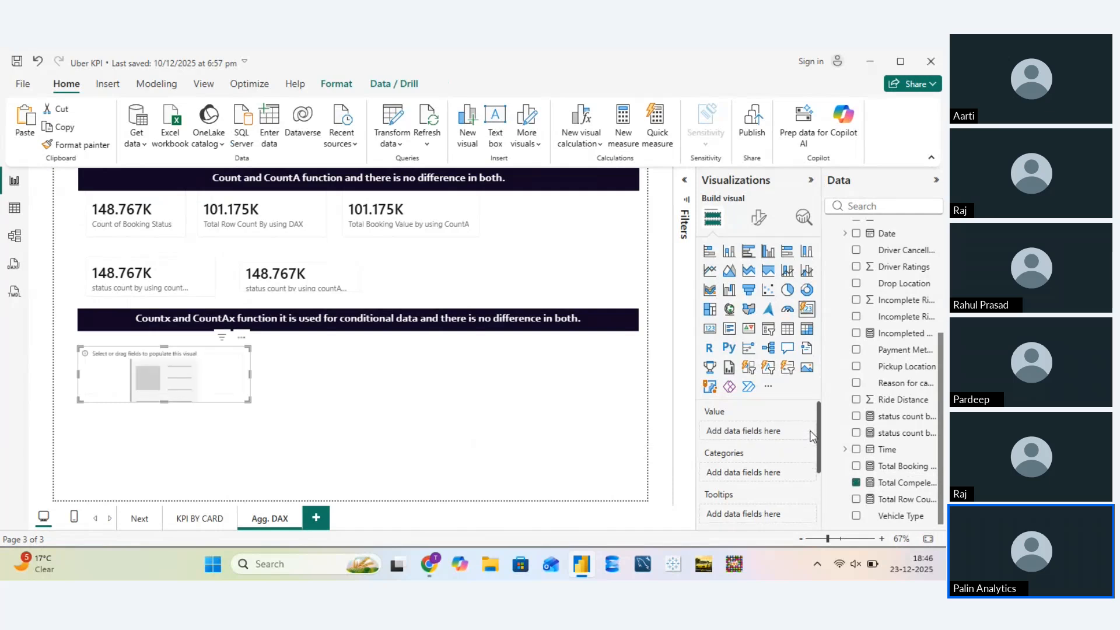
{"action": "left_click_drag", "start_coordinate": [898, 488], "coordinate": [759, 435]}
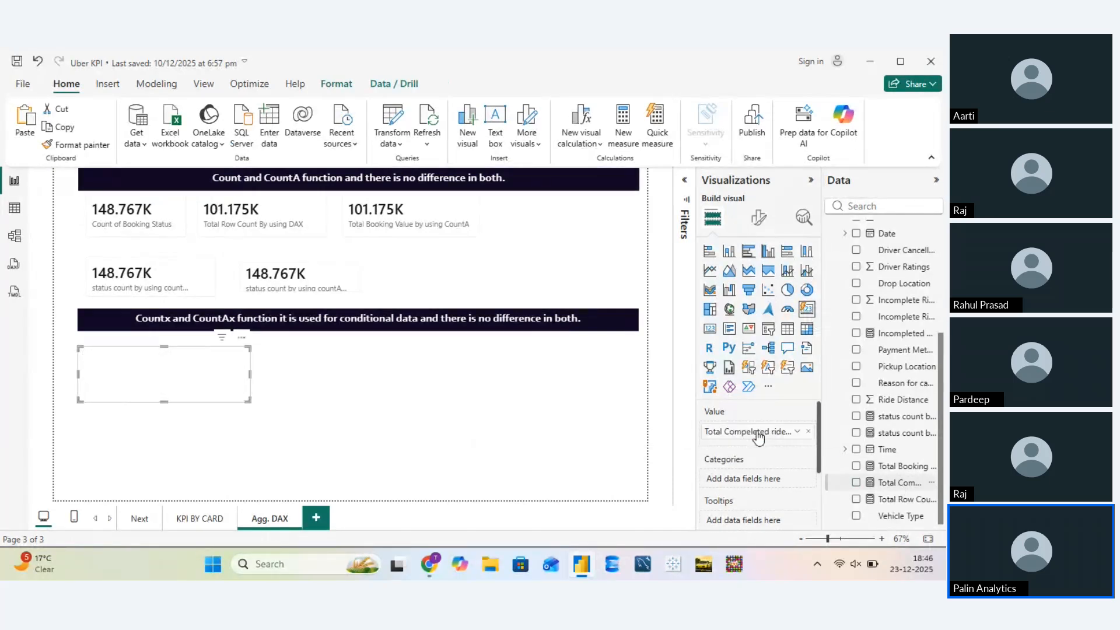
Capitalize the p in the countx measure's status text so it reads "comPleted" and commit the formula
{"action": "left_click", "coordinate": [888, 483]}
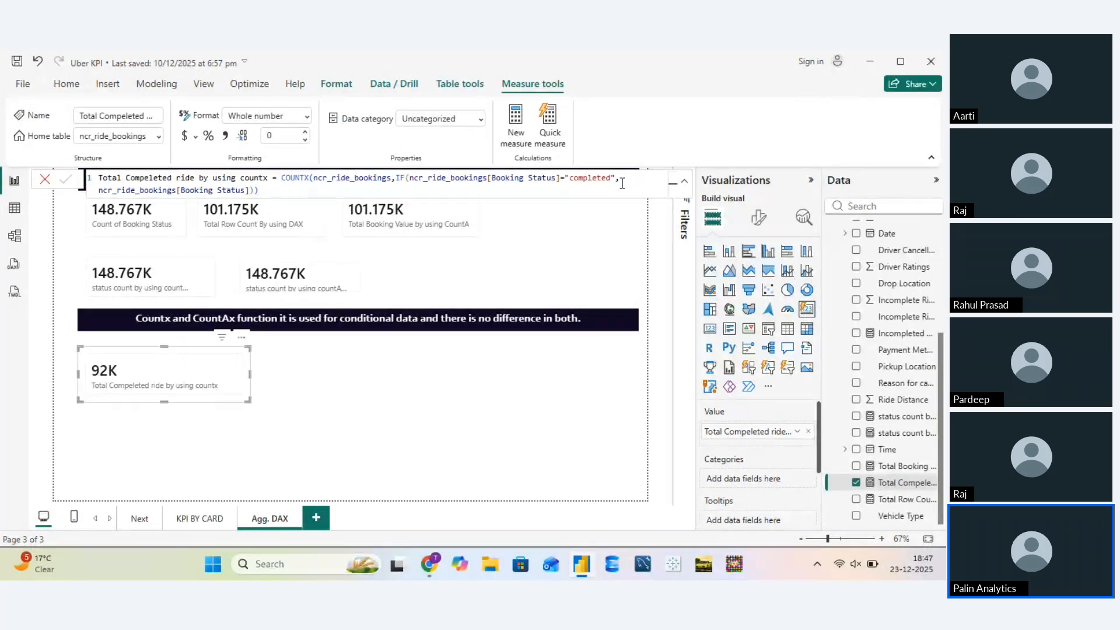
{"action": "double_click", "coordinate": [575, 179]}
{"action": "type", "text": "P"}
{"action": "key", "text": "Return"}
Reassign the countx measure as the completed-ride card's value and shrink the card to about the size of the cards above
{"action": "left_click", "coordinate": [807, 431]}
{"action": "left_click_drag", "start_coordinate": [901, 482], "coordinate": [761, 444]}
{"action": "left_click_drag", "start_coordinate": [249, 401], "coordinate": [200, 392]}
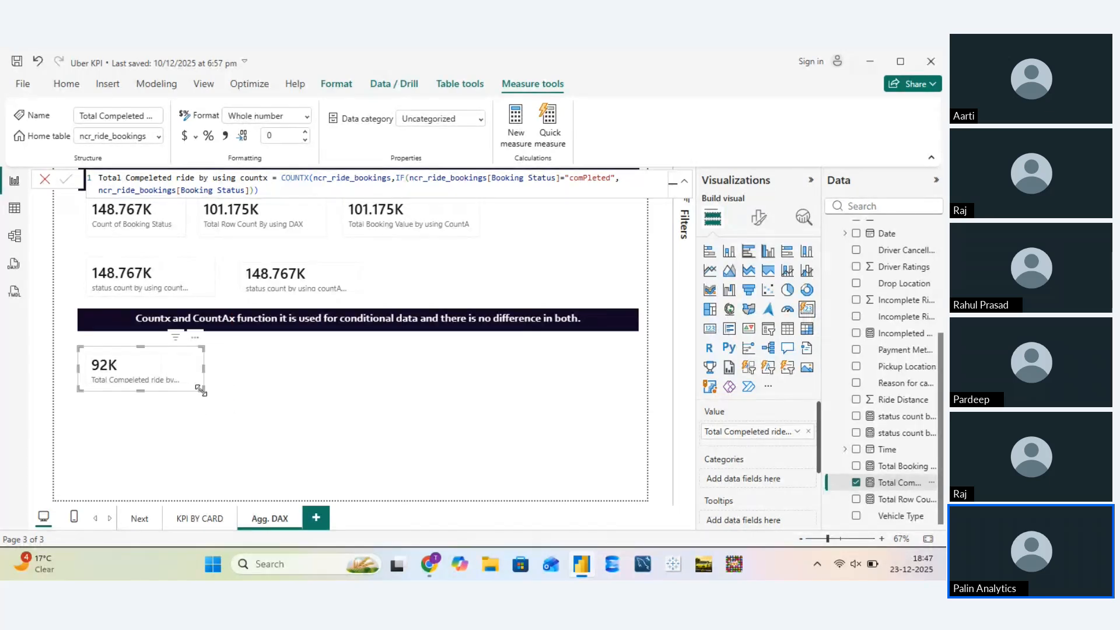
Set the data format of the completed-ride card's measure to General and return to the visual's build settings
{"action": "left_click", "coordinate": [759, 217]}
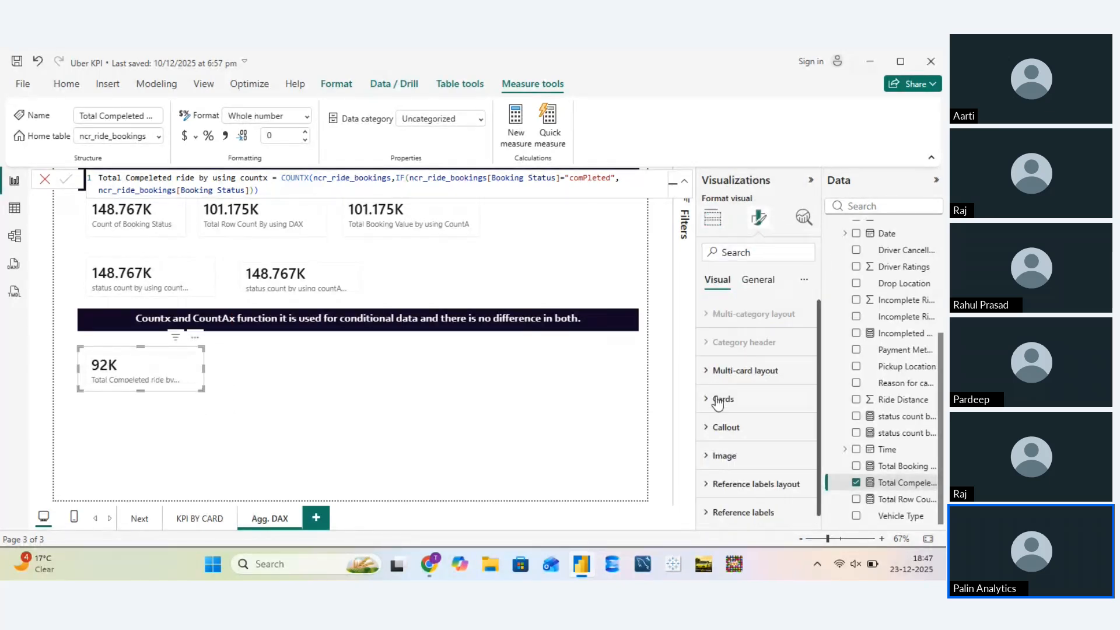
{"action": "left_click", "coordinate": [757, 281]}
{"action": "left_click", "coordinate": [732, 403]}
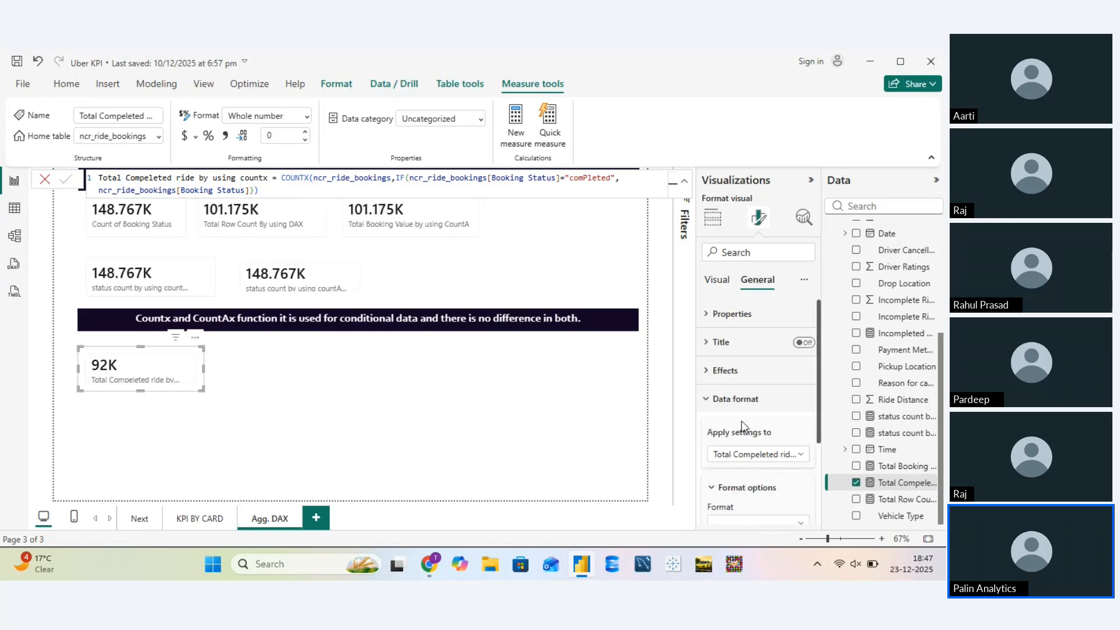
{"action": "left_click", "coordinate": [748, 454]}
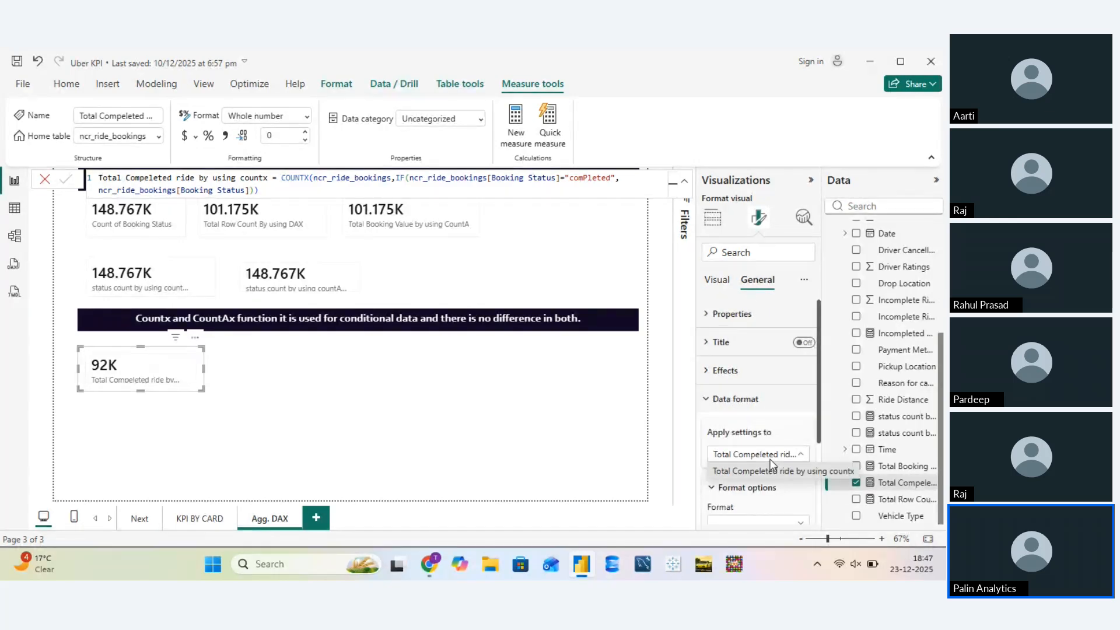
{"action": "left_click", "coordinate": [670, 466]}
{"action": "scroll", "coordinate": [768, 501], "scroll_direction": "down", "scroll_amount": 1}
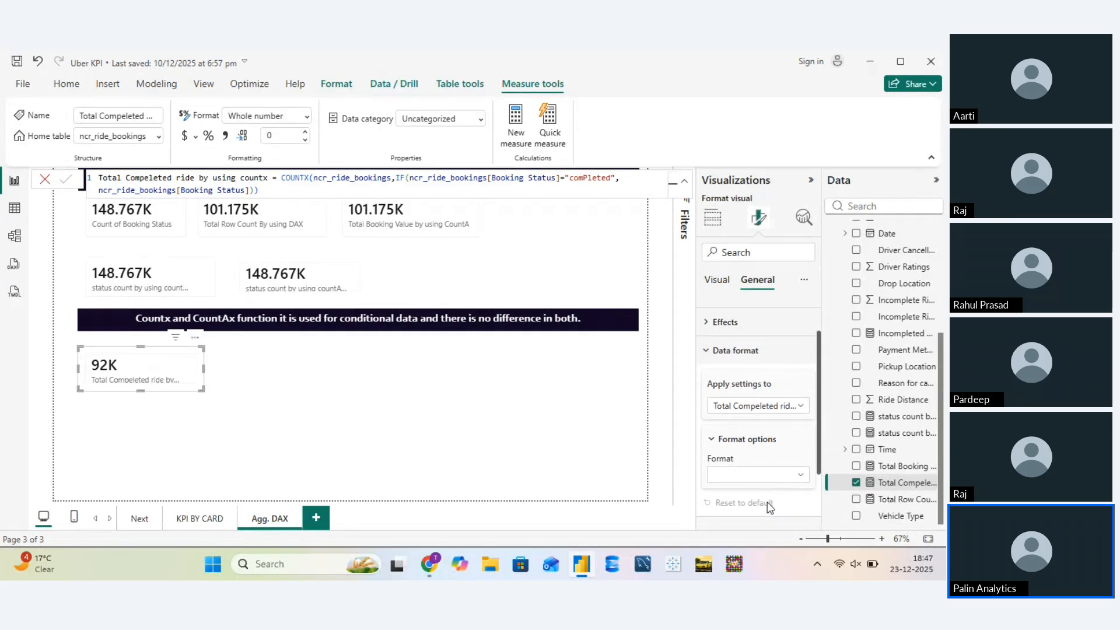
{"action": "left_click", "coordinate": [770, 475]}
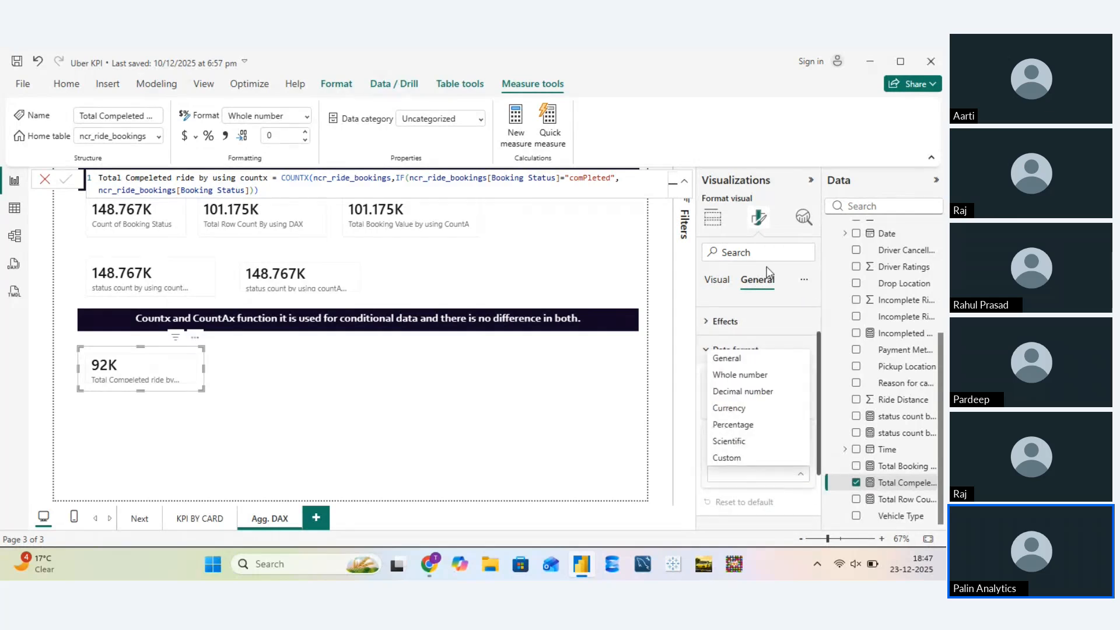
{"action": "left_click", "coordinate": [738, 358]}
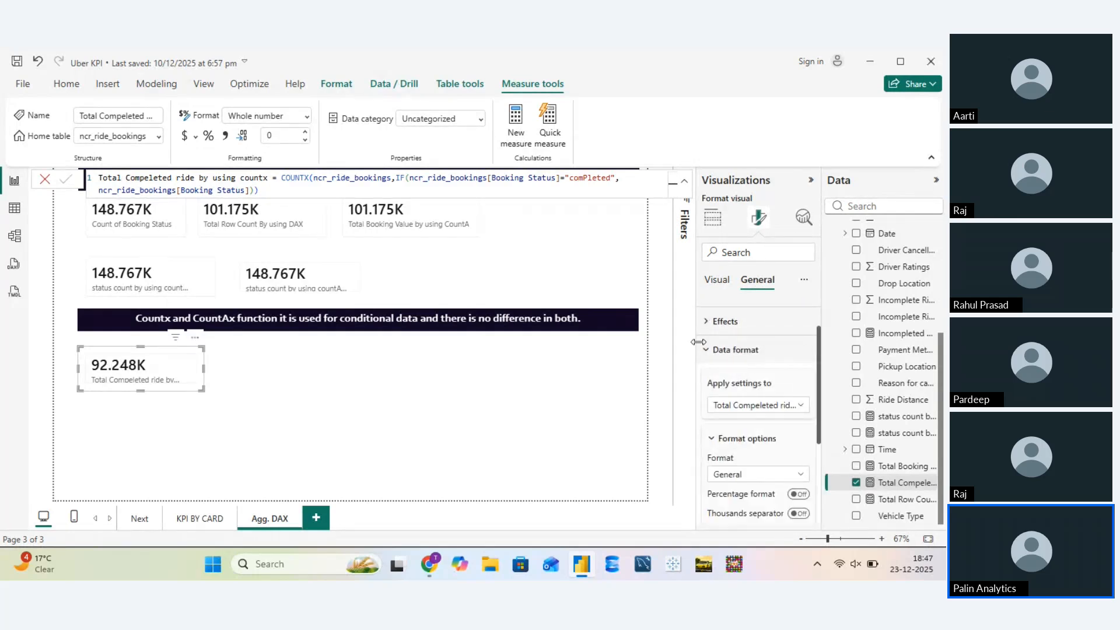
{"action": "left_click", "coordinate": [712, 217]}
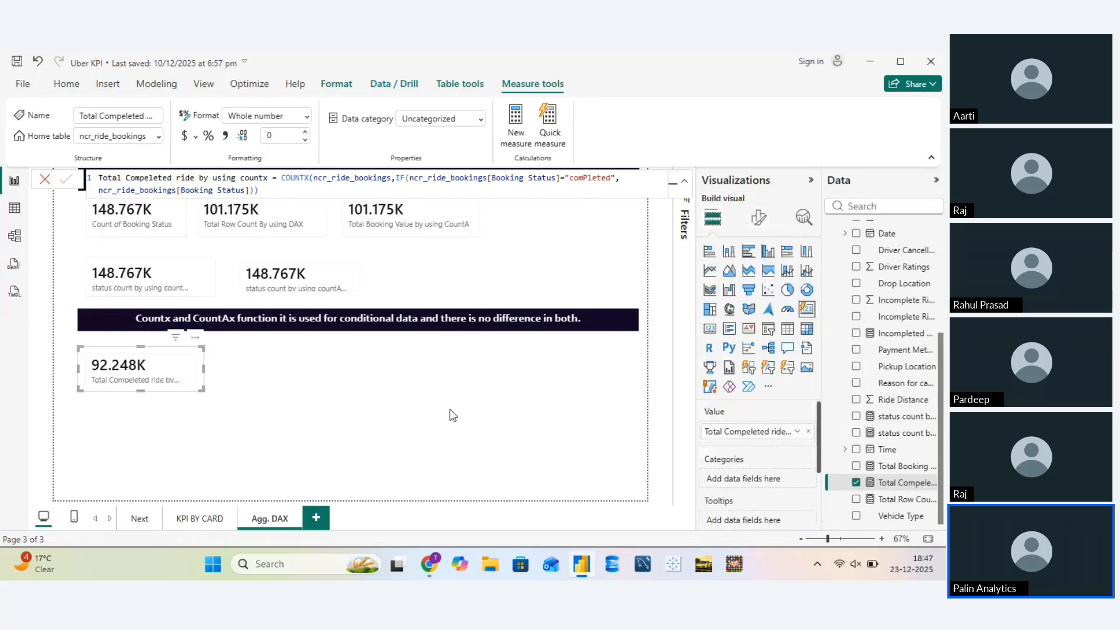
Add a new empty card visual and place it beside the completed-ride card under the Countx and CountAx banner
{"action": "left_click", "coordinate": [450, 410]}
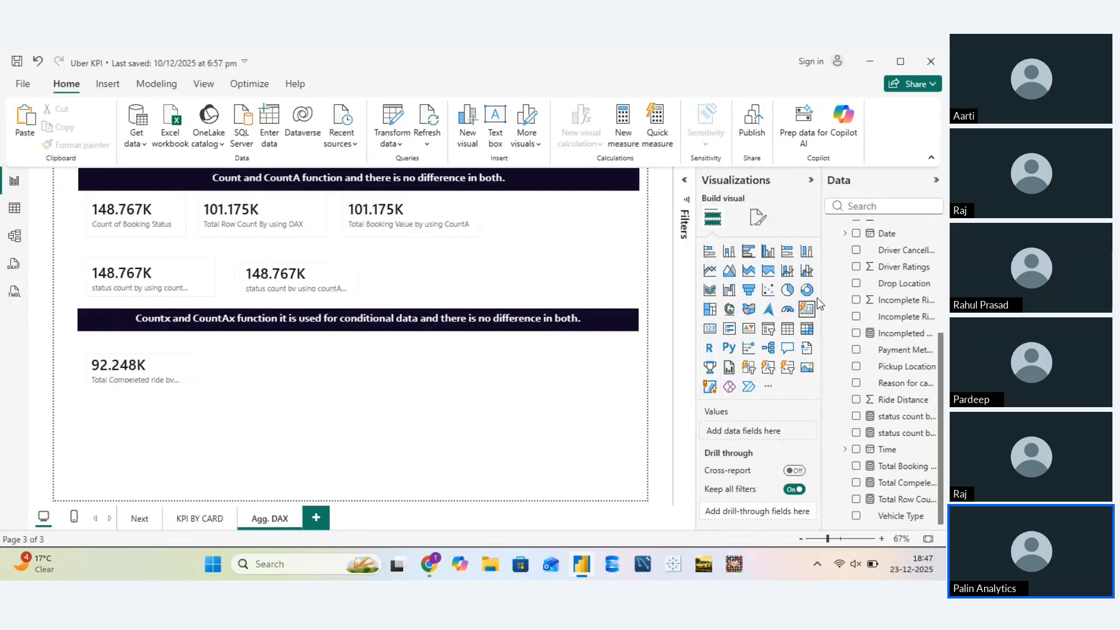
{"action": "left_click", "coordinate": [806, 309]}
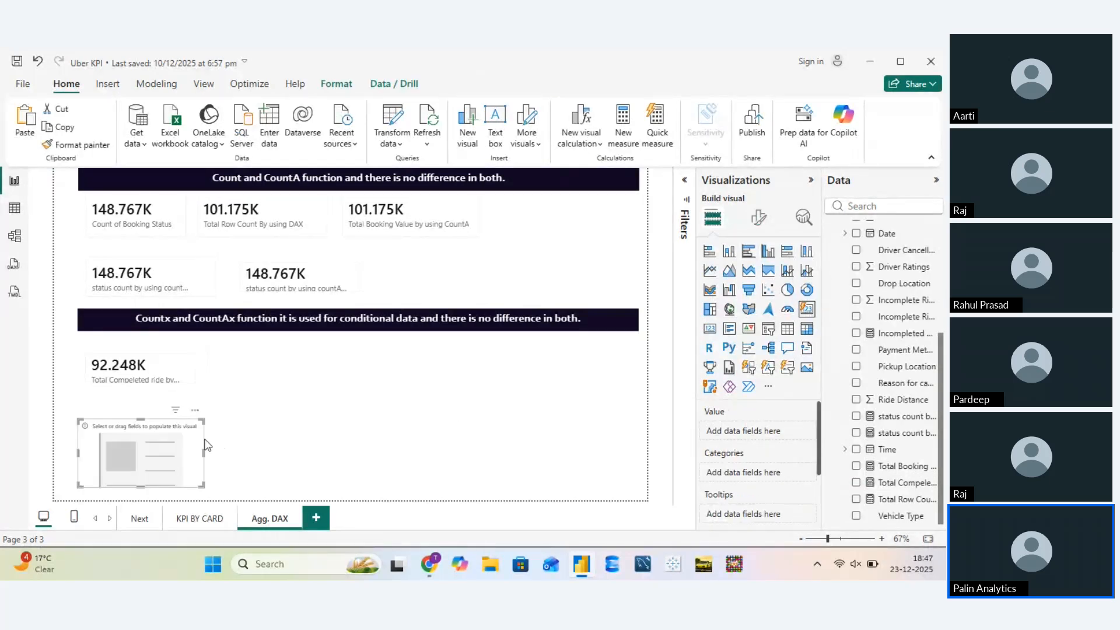
{"action": "left_click_drag", "start_coordinate": [169, 436], "coordinate": [299, 357]}
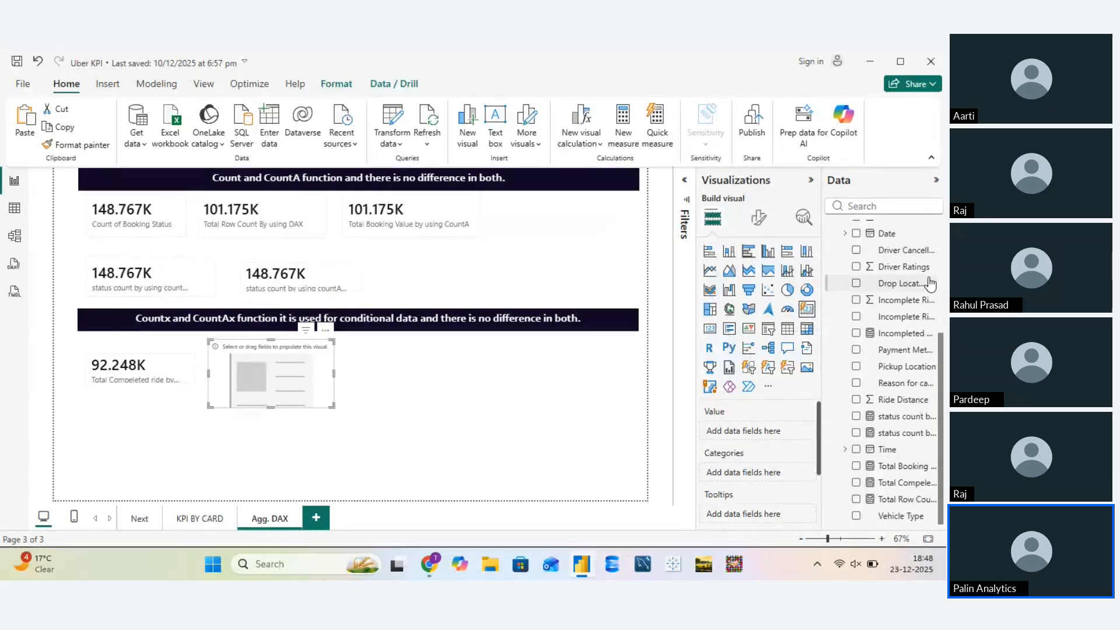
Assign the Booking Status field to the empty card's value and summarize it as Count
{"action": "scroll", "coordinate": [904, 326], "scroll_direction": "up", "scroll_amount": 3}
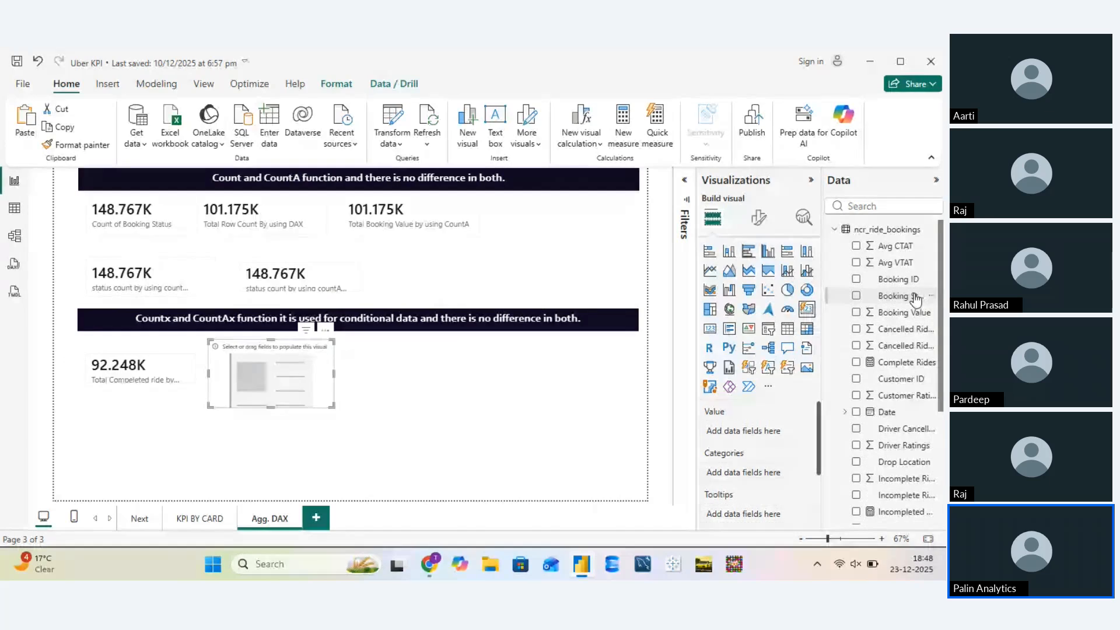
{"action": "left_click_drag", "start_coordinate": [916, 300], "coordinate": [778, 434]}
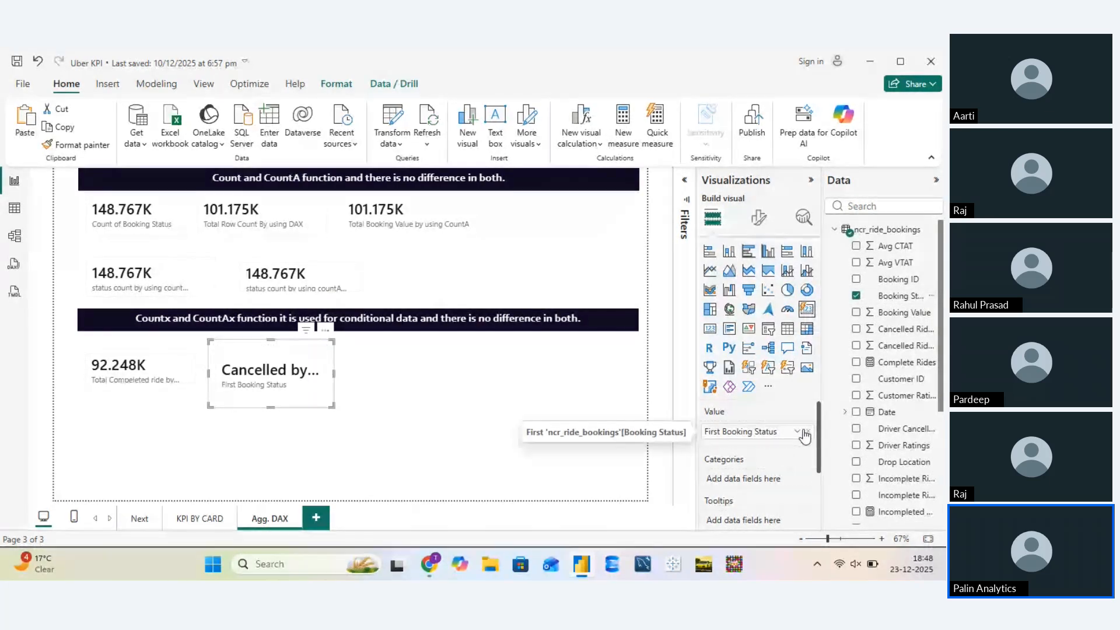
{"action": "left_click", "coordinate": [804, 435]}
{"action": "left_click", "coordinate": [842, 411]}
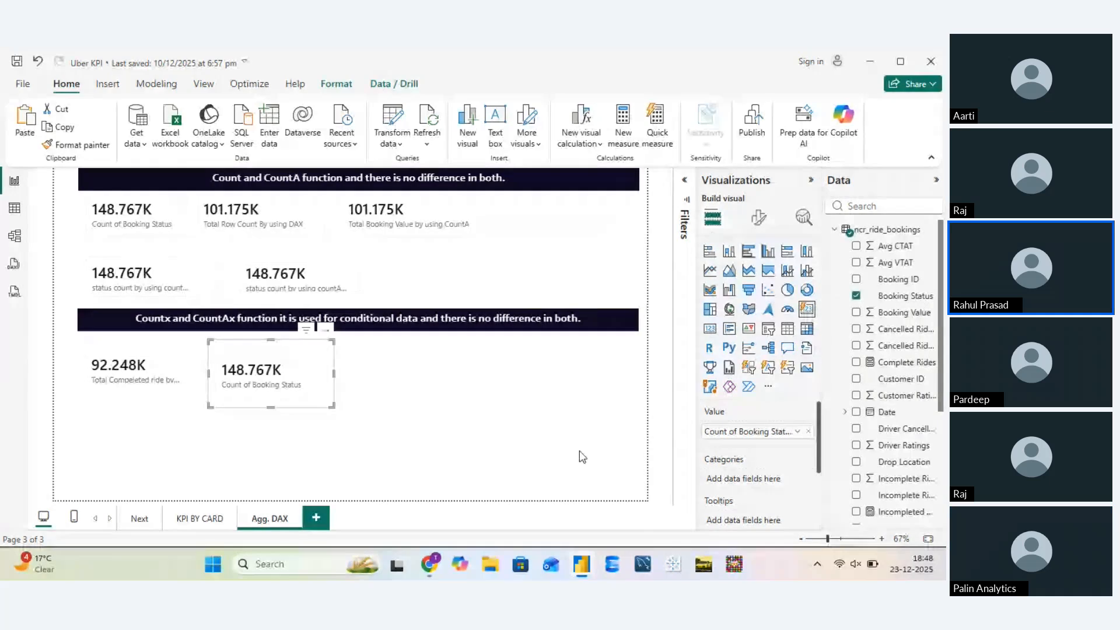
Filter the new card by Booking Status using basic filtering so that only Completed is included
{"action": "left_click", "coordinate": [685, 192]}
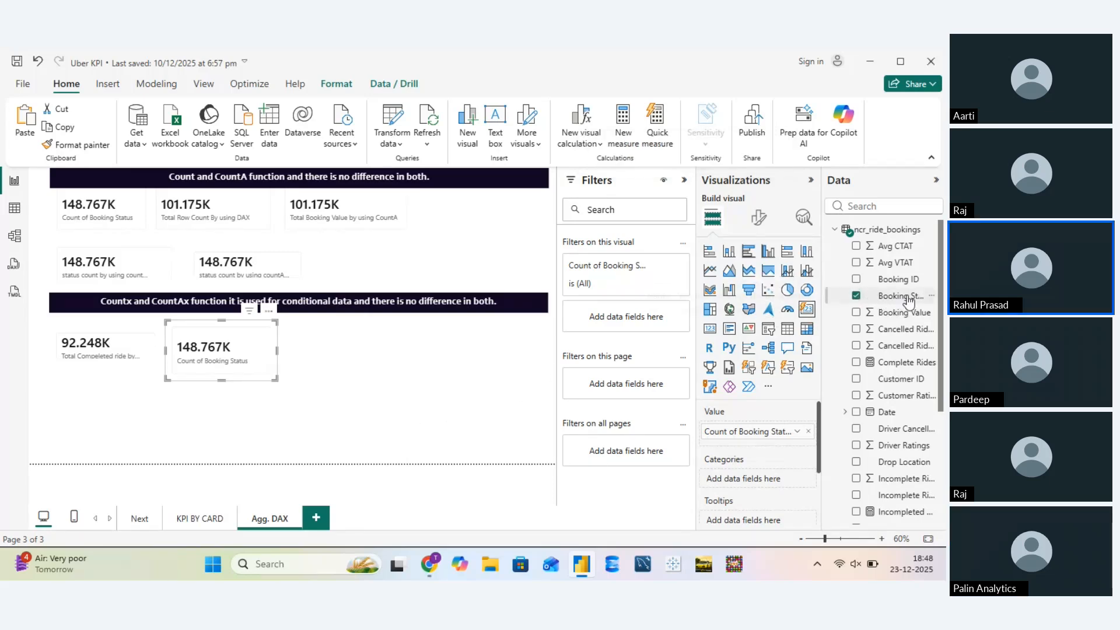
{"action": "left_click_drag", "start_coordinate": [901, 296], "coordinate": [646, 325]}
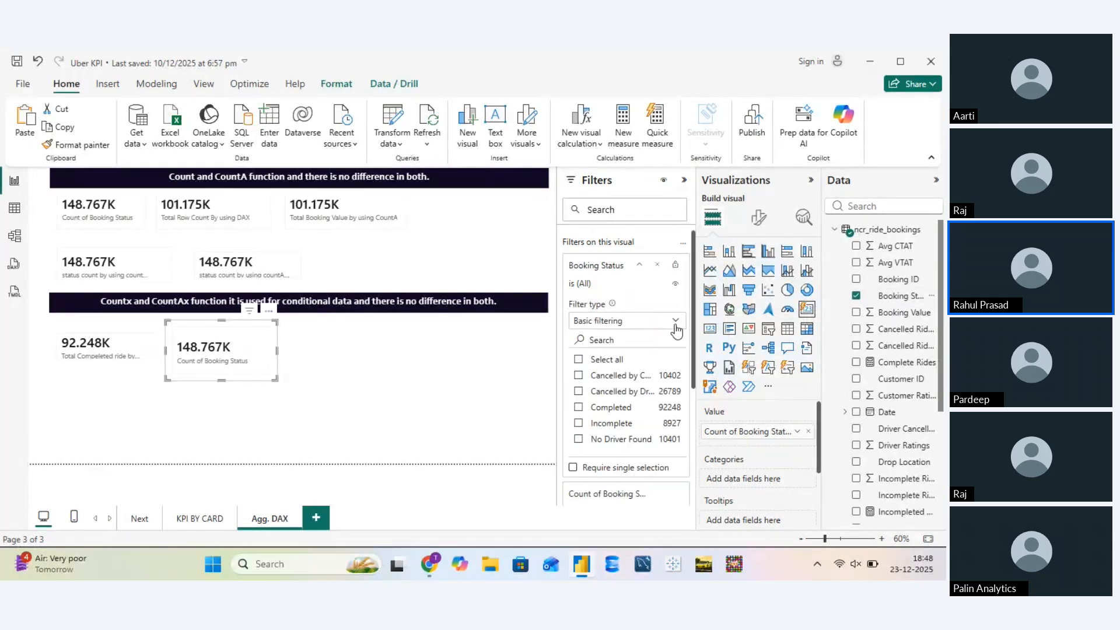
{"action": "left_click", "coordinate": [578, 423]}
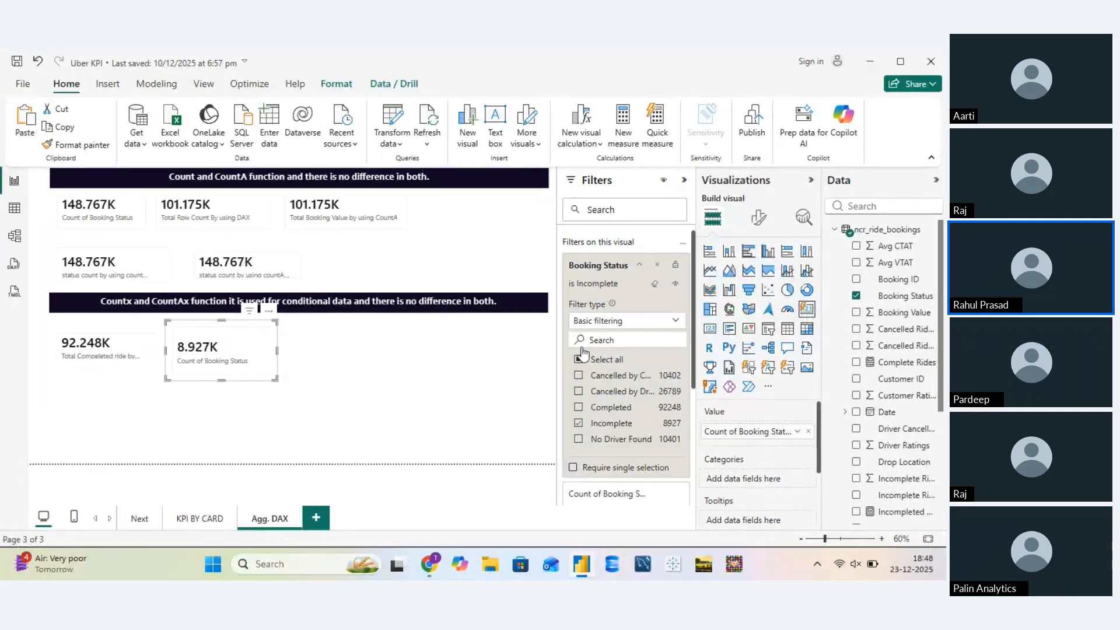
{"action": "left_click", "coordinate": [578, 424]}
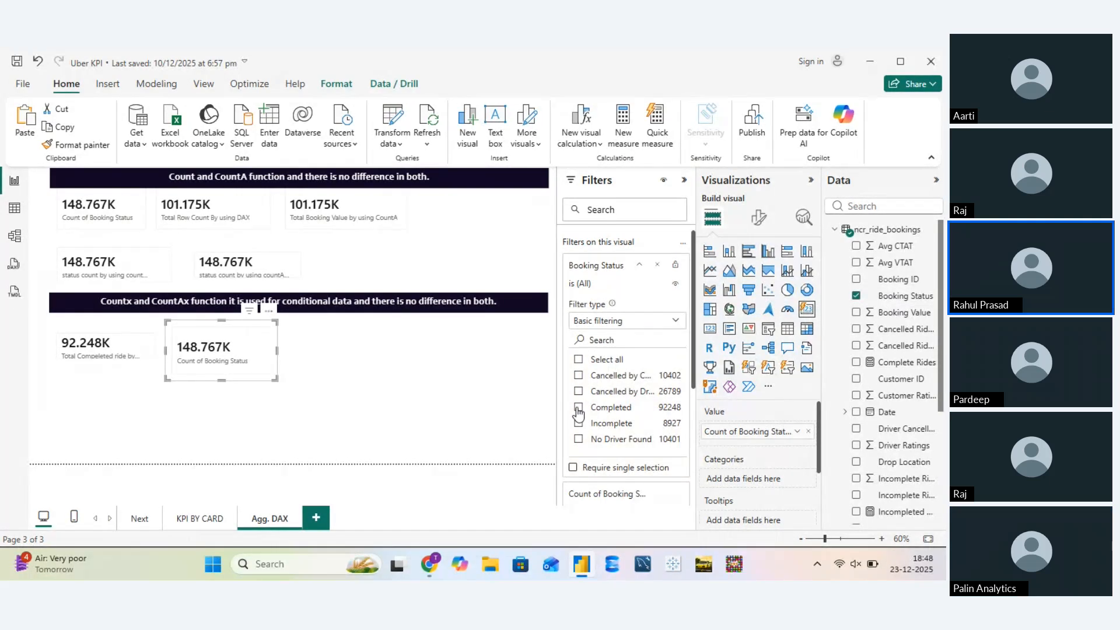
{"action": "left_click", "coordinate": [577, 408]}
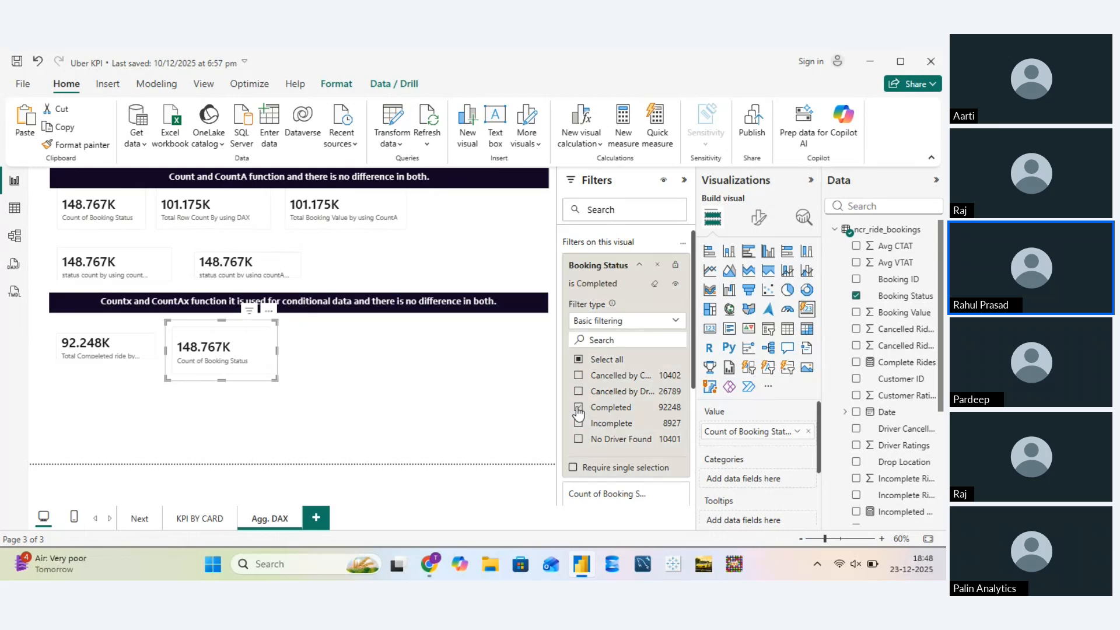
{"action": "left_click", "coordinate": [643, 267]}
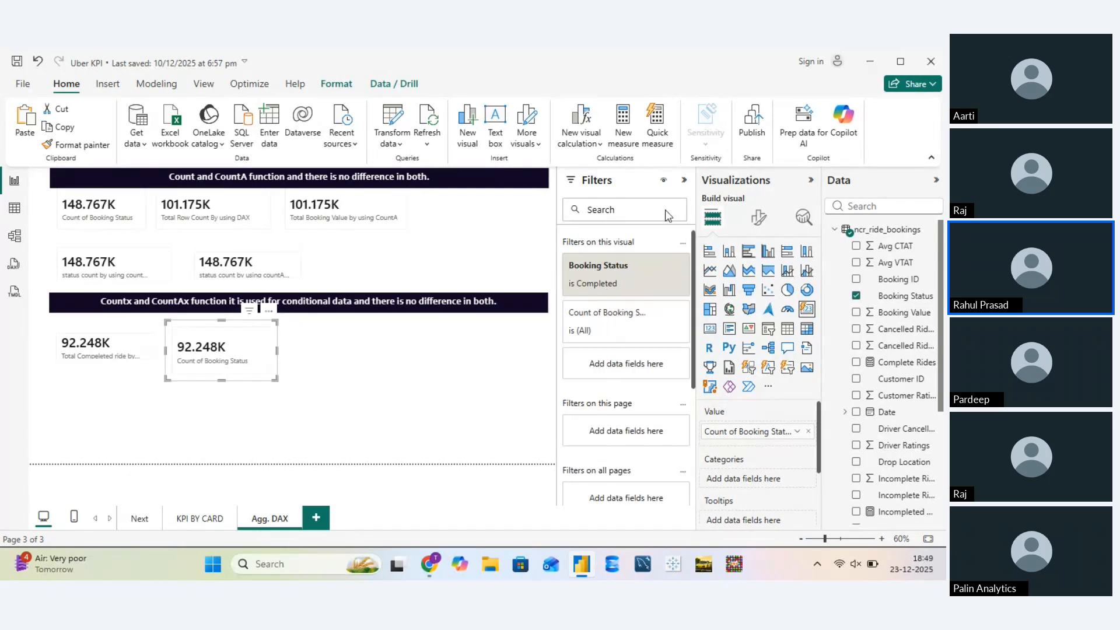
{"action": "left_click", "coordinate": [684, 181]}
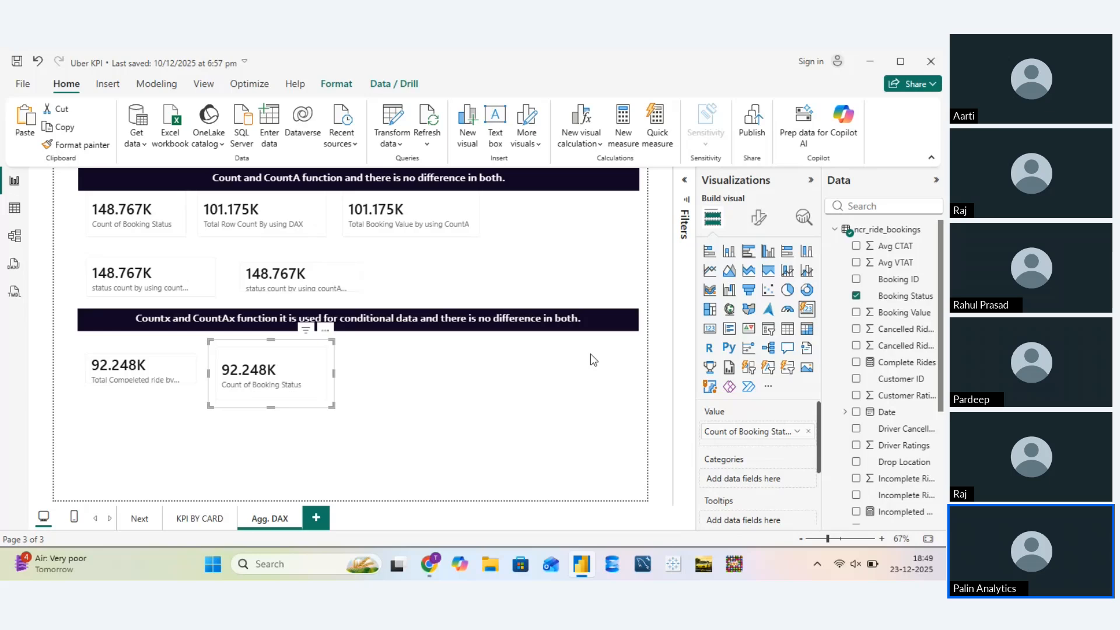
{"action": "left_click", "coordinate": [524, 395]}
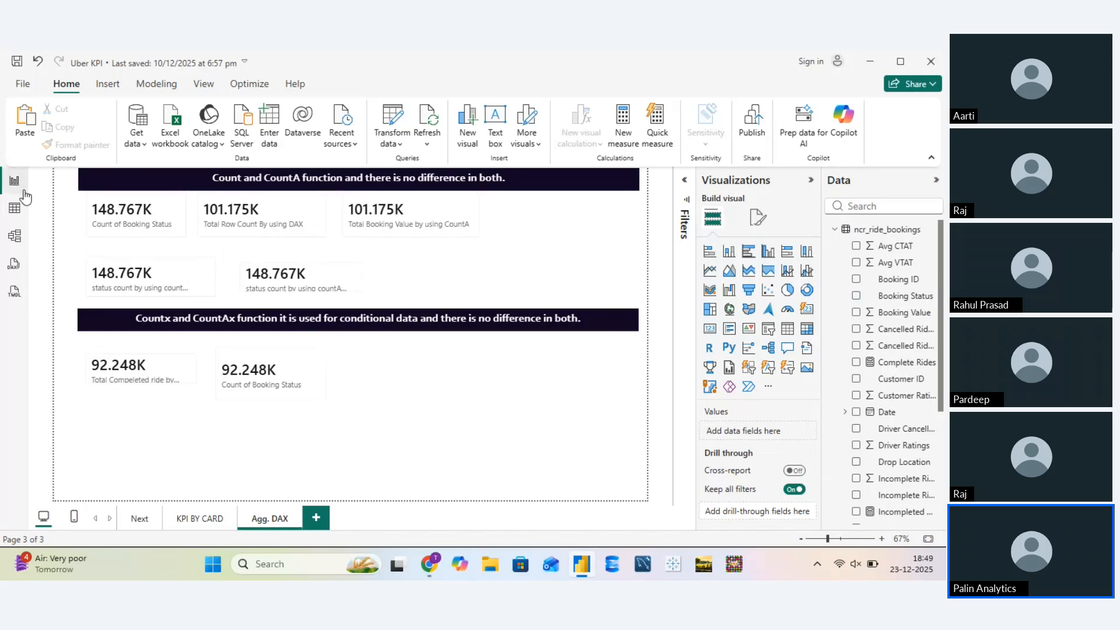
Look through the ncr_ride_bookings columns in the data table and return to the report page
{"action": "left_click", "coordinate": [20, 209]}
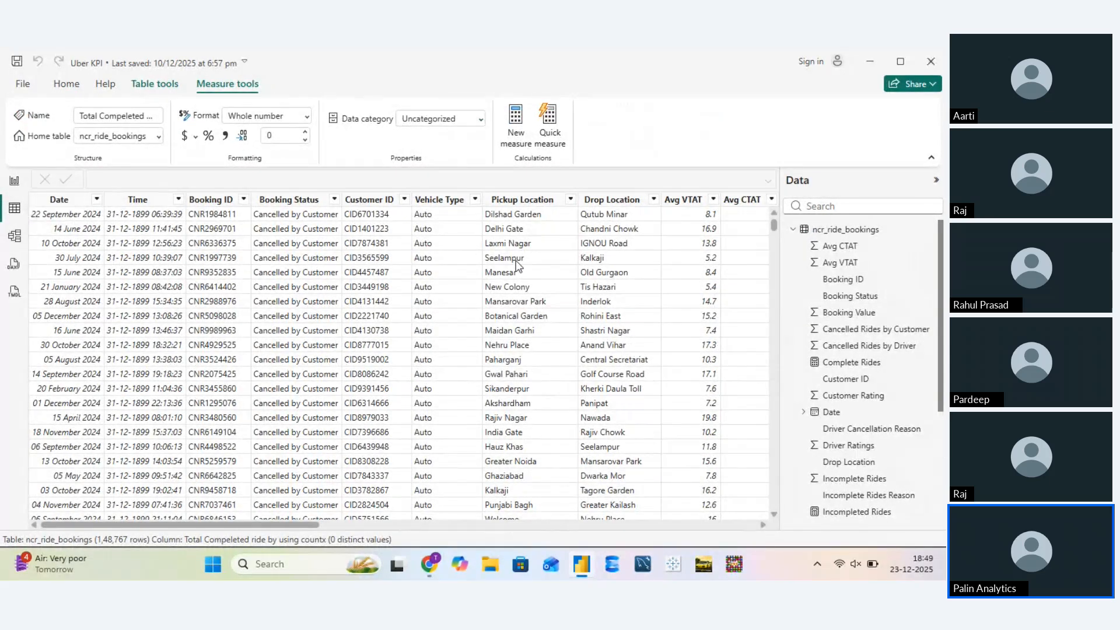
{"action": "scroll", "coordinate": [517, 266], "scroll_direction": "right", "scroll_amount": 10}
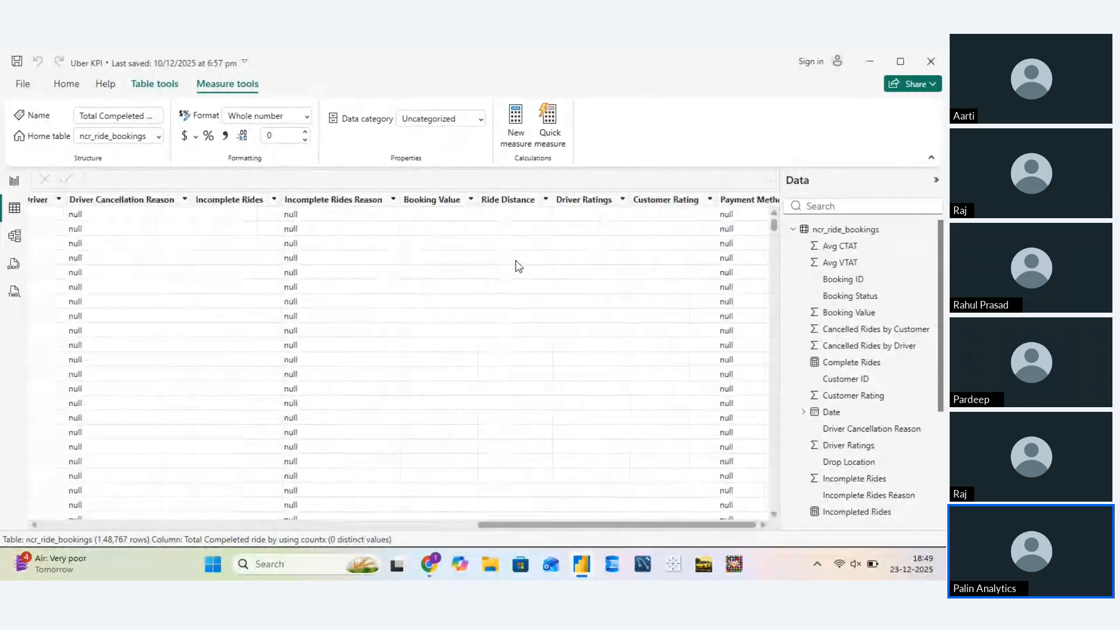
{"action": "scroll", "coordinate": [517, 265], "scroll_direction": "left", "scroll_amount": 10}
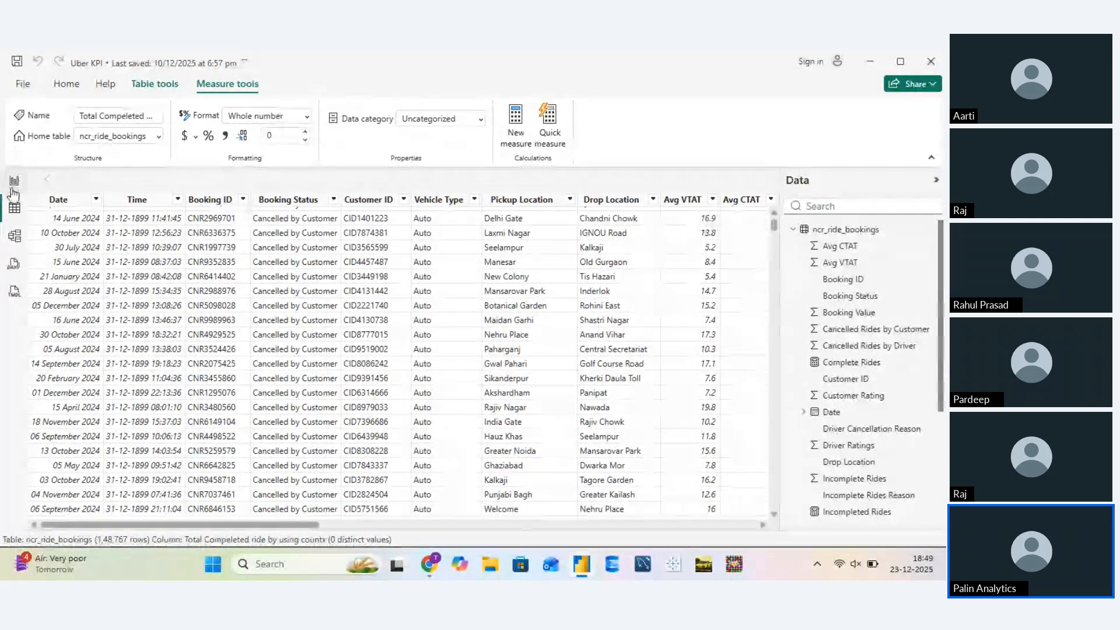
{"action": "left_click", "coordinate": [13, 188]}
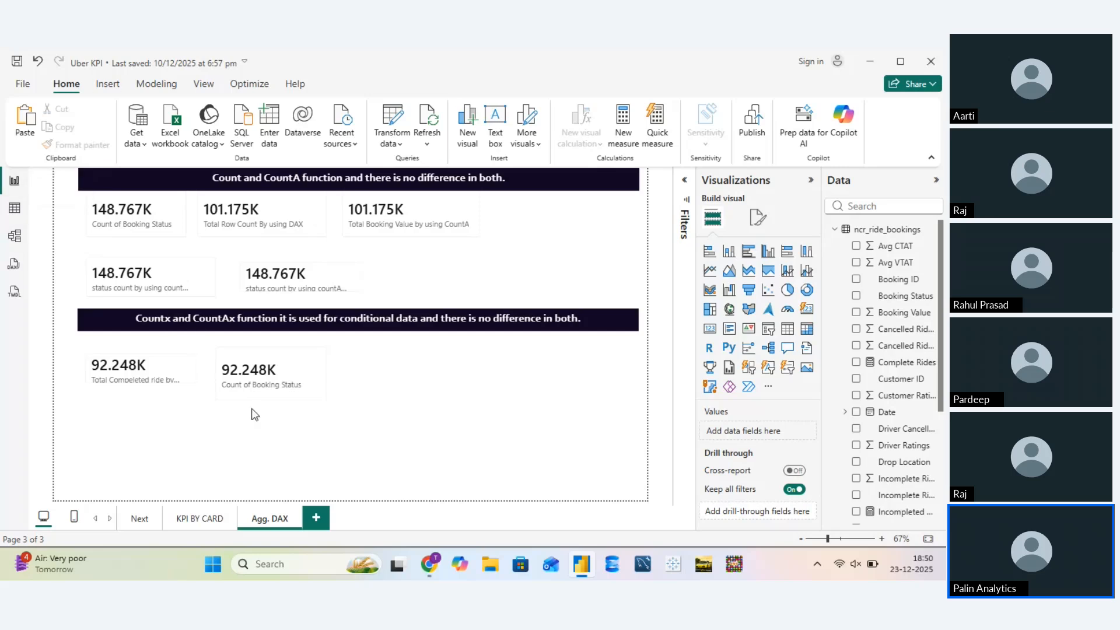
Shrink the filtered Count of Booking Status card and align it beside the completed-ride card under the Countx and CountAx banner
{"action": "left_click_drag", "start_coordinate": [308, 351], "coordinate": [304, 343]}
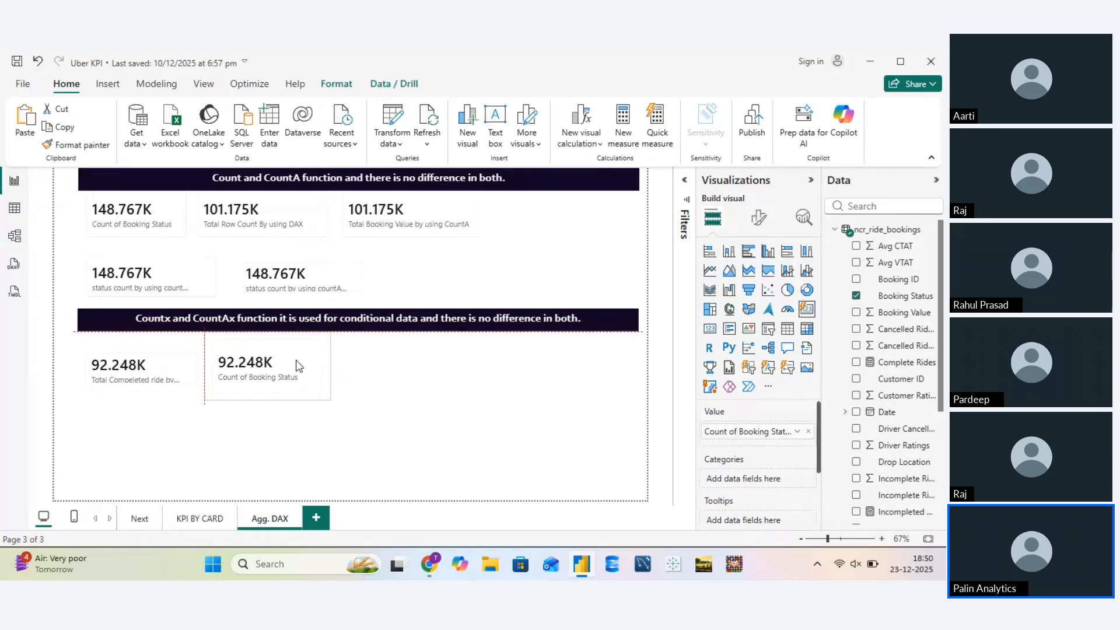
{"action": "left_click", "coordinate": [332, 408]}
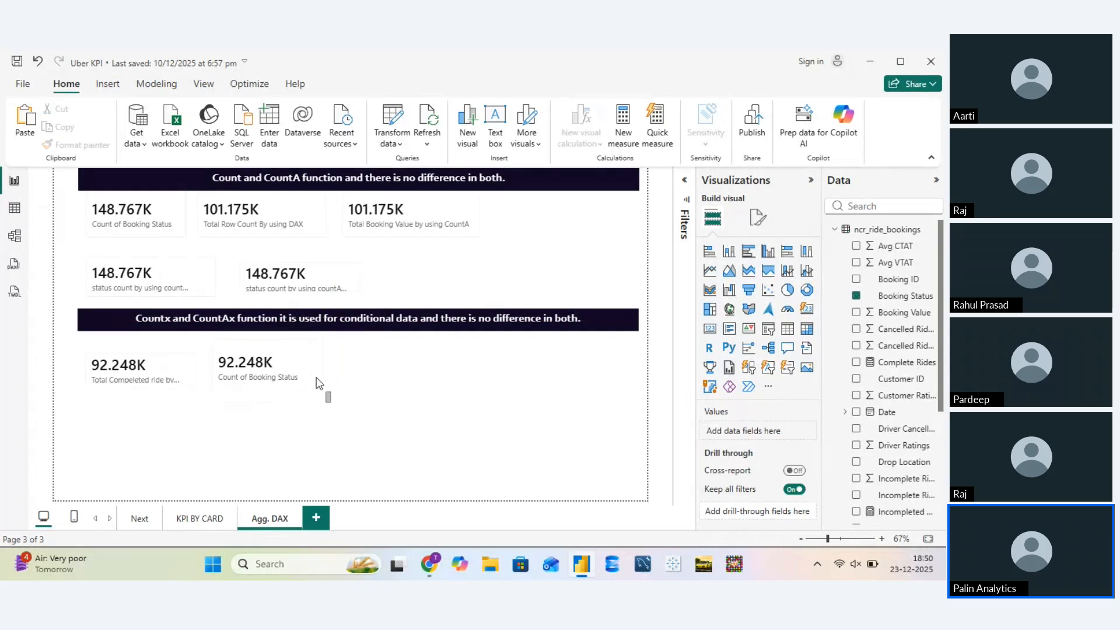
{"action": "left_click", "coordinate": [309, 387]}
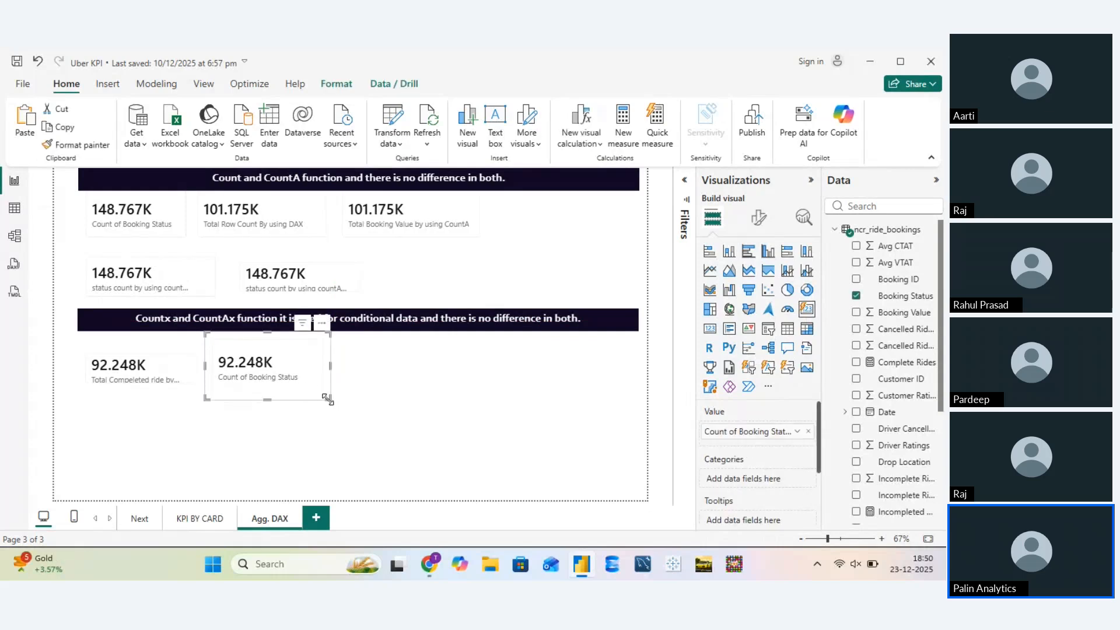
{"action": "left_click_drag", "start_coordinate": [328, 398], "coordinate": [316, 381]}
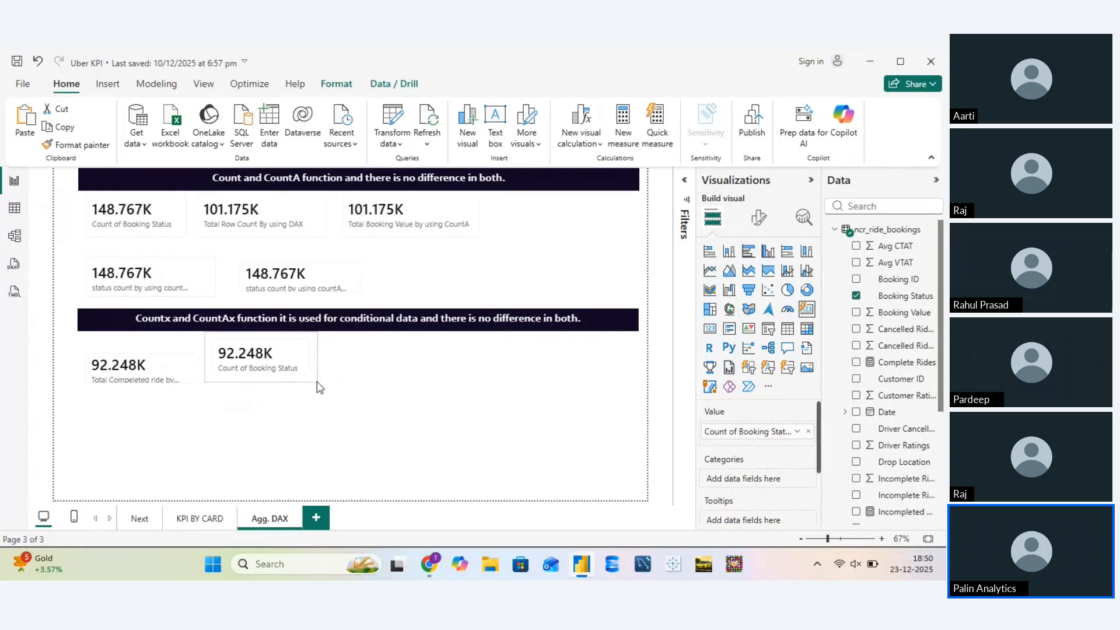
{"action": "left_click", "coordinate": [395, 382]}
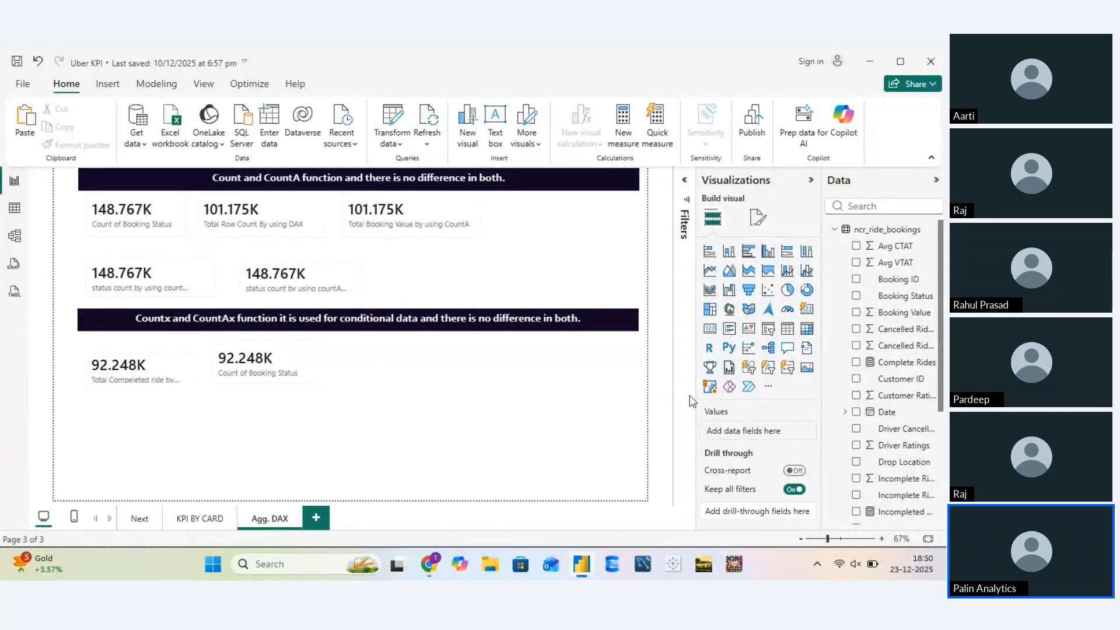
Add another empty card visual, shrink it and place it beside the filtered Count of Booking Status card
{"action": "left_click_drag", "start_coordinate": [394, 450], "coordinate": [395, 451]}
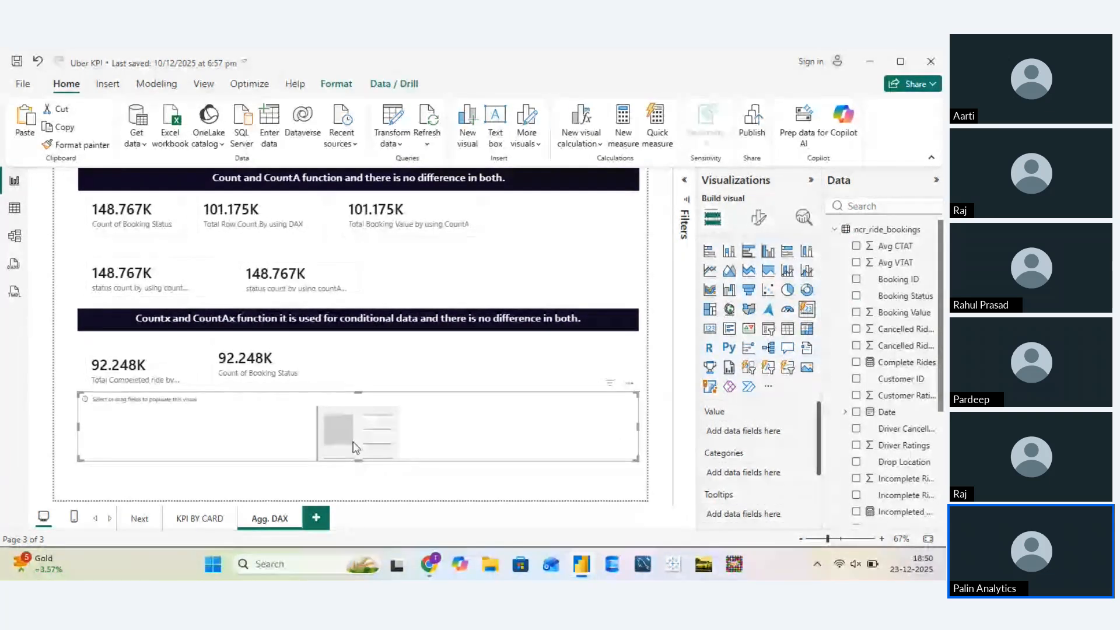
{"action": "left_click_drag", "start_coordinate": [78, 459], "coordinate": [486, 455]}
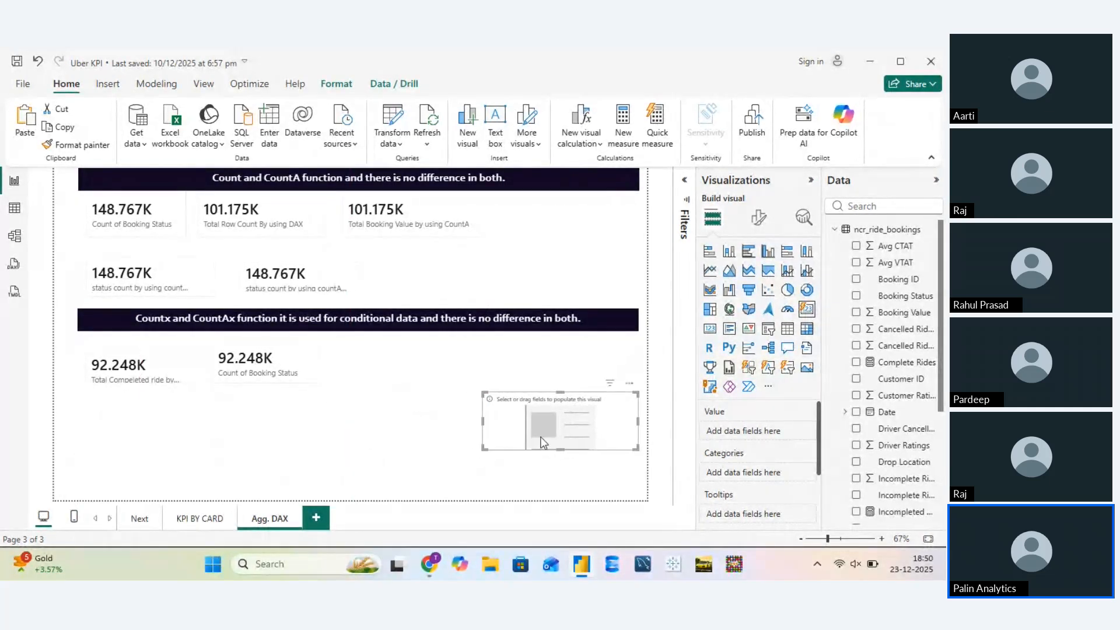
{"action": "left_click_drag", "start_coordinate": [609, 420], "coordinate": [454, 362]}
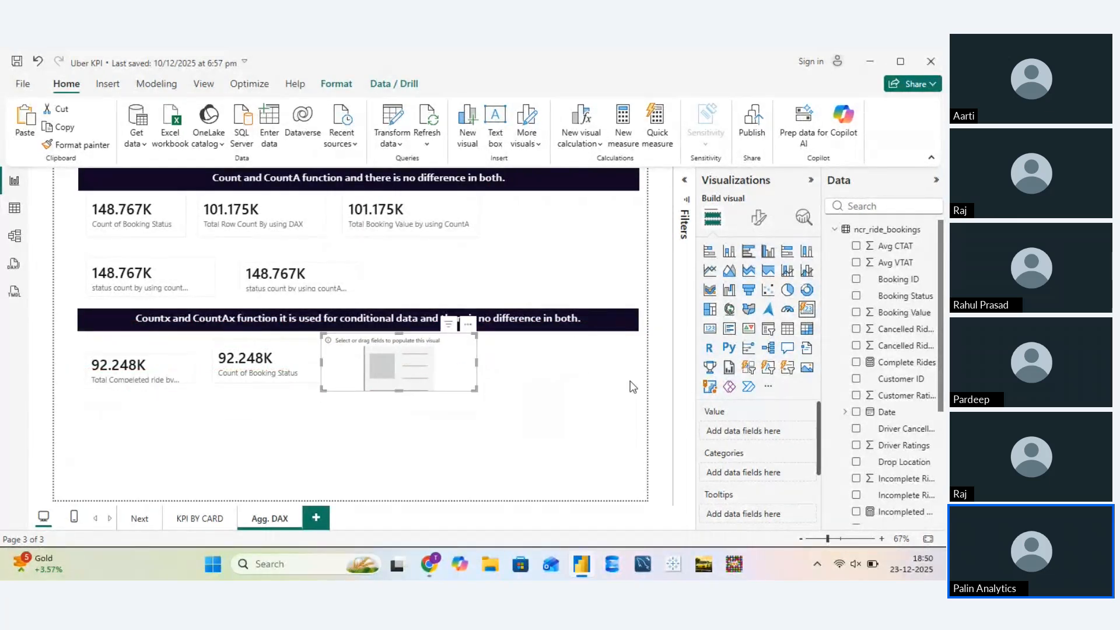
Create a new measure named "total incomplete ride by using countax" and begin its formula with a count function
{"action": "left_click", "coordinate": [616, 132]}
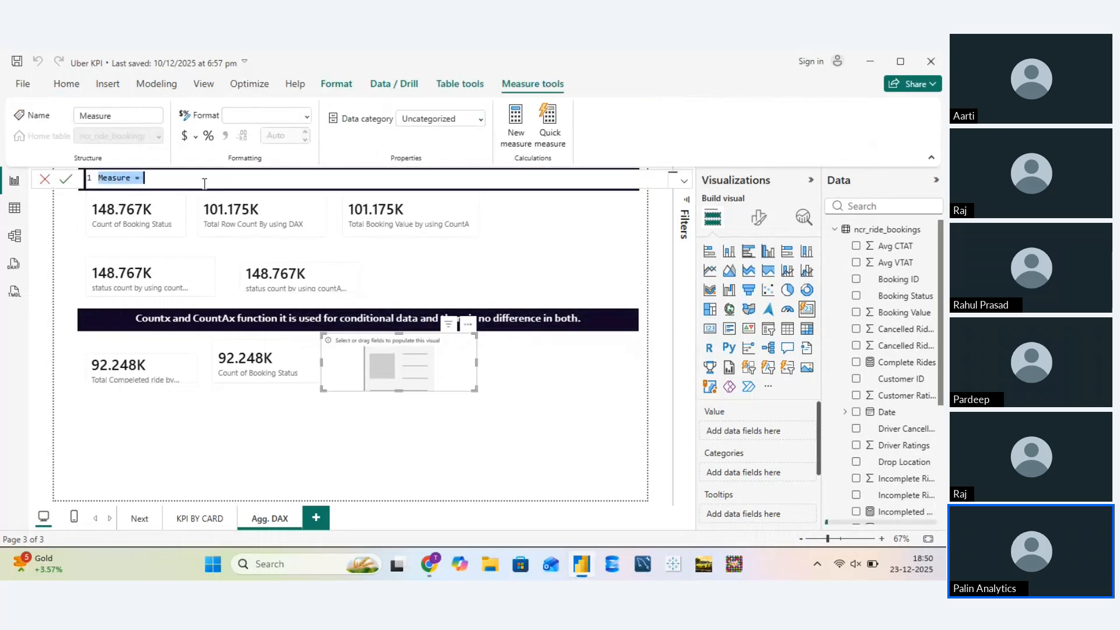
{"action": "type", "text": "total incoplet"}
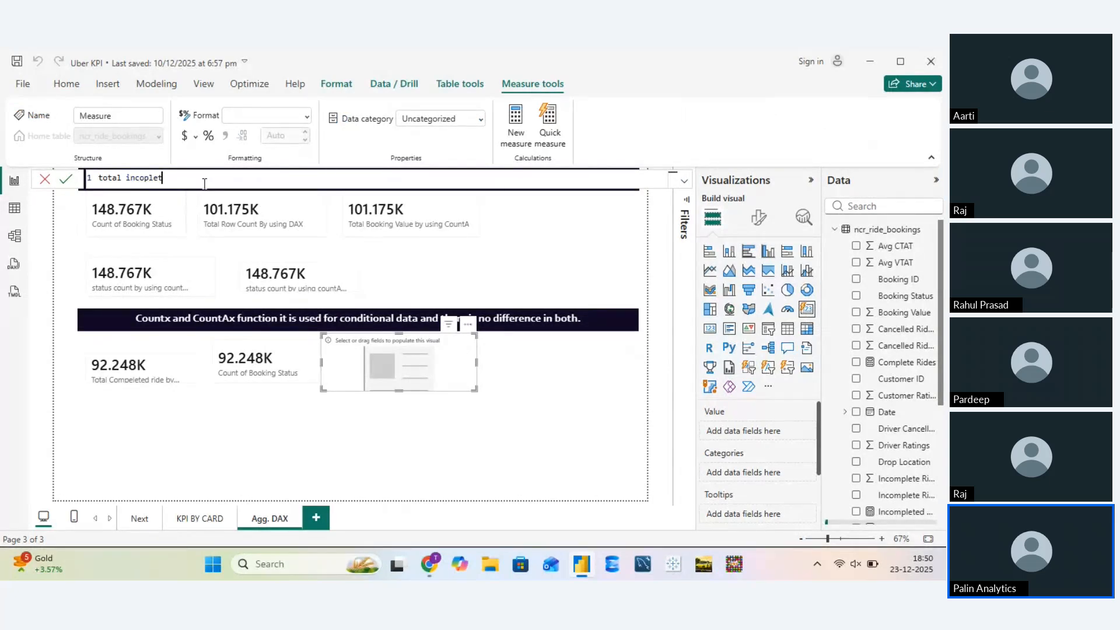
{"action": "type", "text": "e rid"}
{"action": "key", "text": "Left"}
{"action": "key", "text": "Left"}
{"action": "key", "text": "Left"}
{"action": "key", "text": "Left"}
{"action": "key", "text": "Left"}
{"action": "type", "text": "m"}
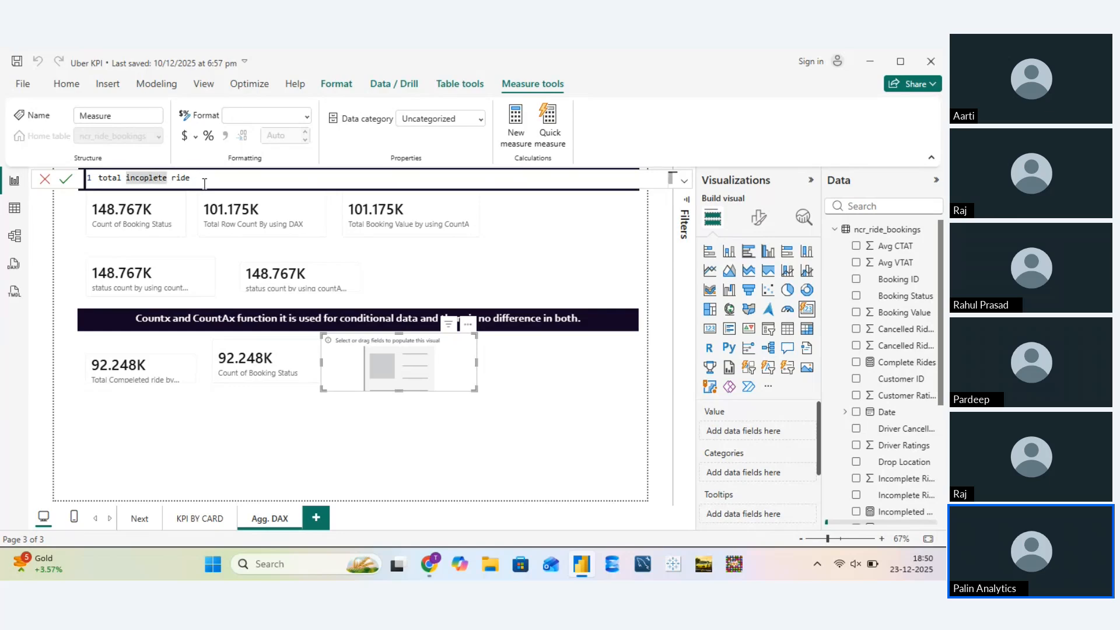
{"action": "key", "text": "Right"}
{"action": "key", "text": "Right"}
{"action": "key", "text": "End"}
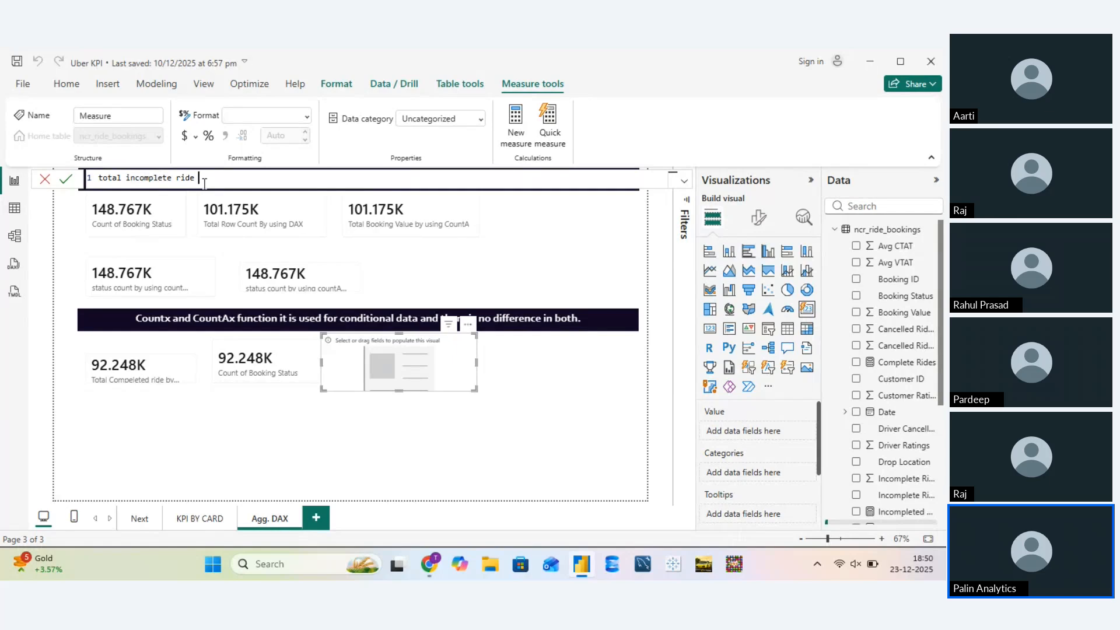
{"action": "type", "text": "by using countax = count"}
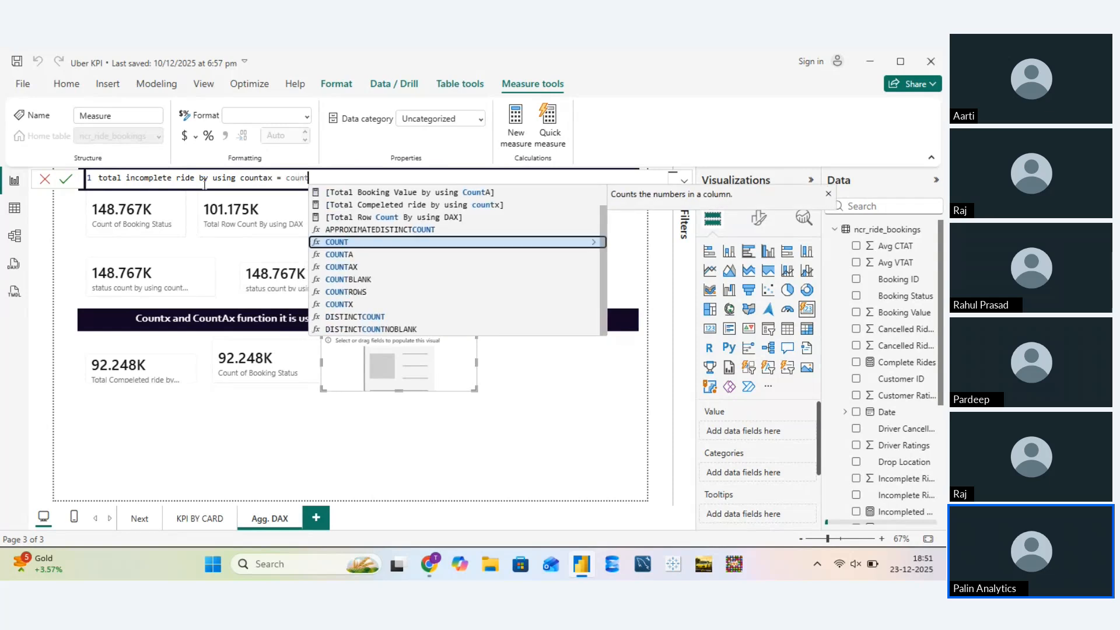
Use COUNTAX as the measure's function with the ncr_ride_bookings table as its first argument
{"action": "key", "text": "Down"}
{"action": "key", "text": "Down"}
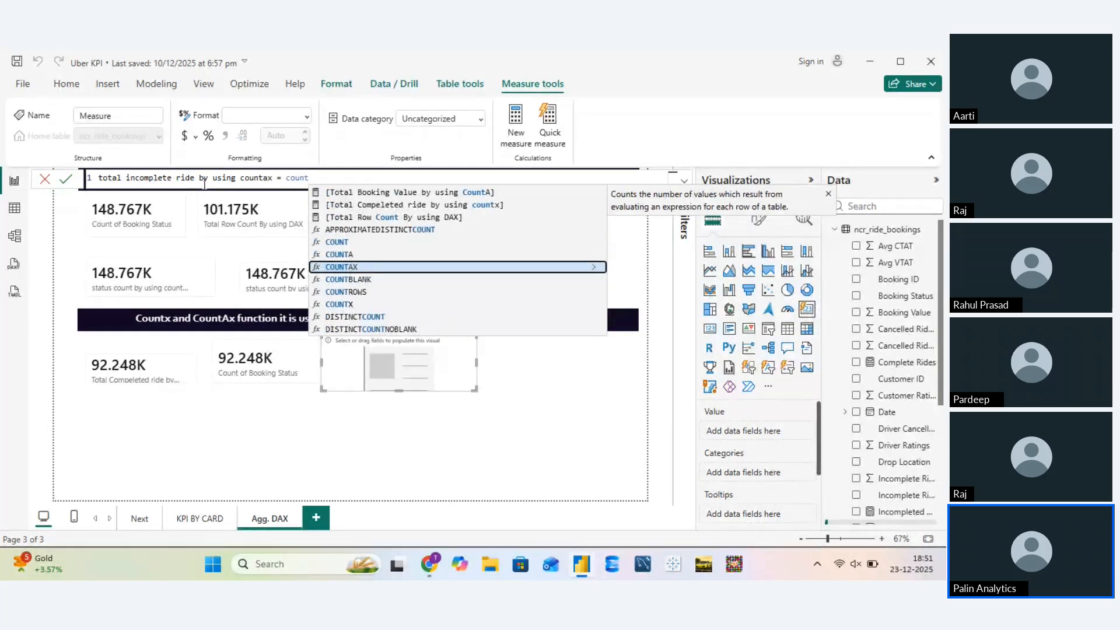
{"action": "key", "text": "Tab"}
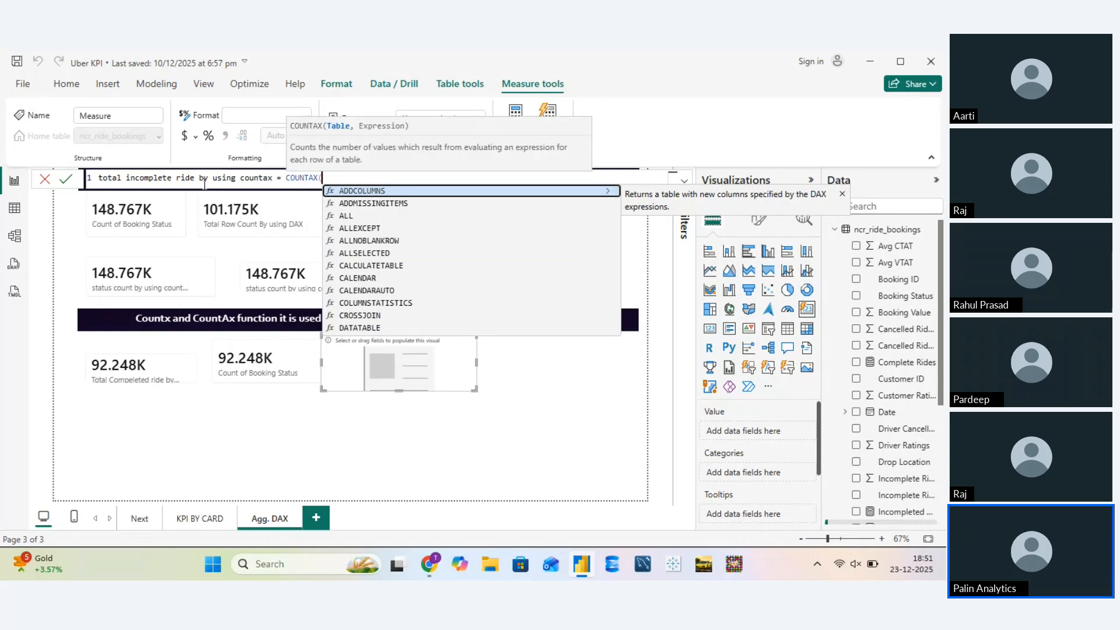
{"action": "type", "text": "ncr"}
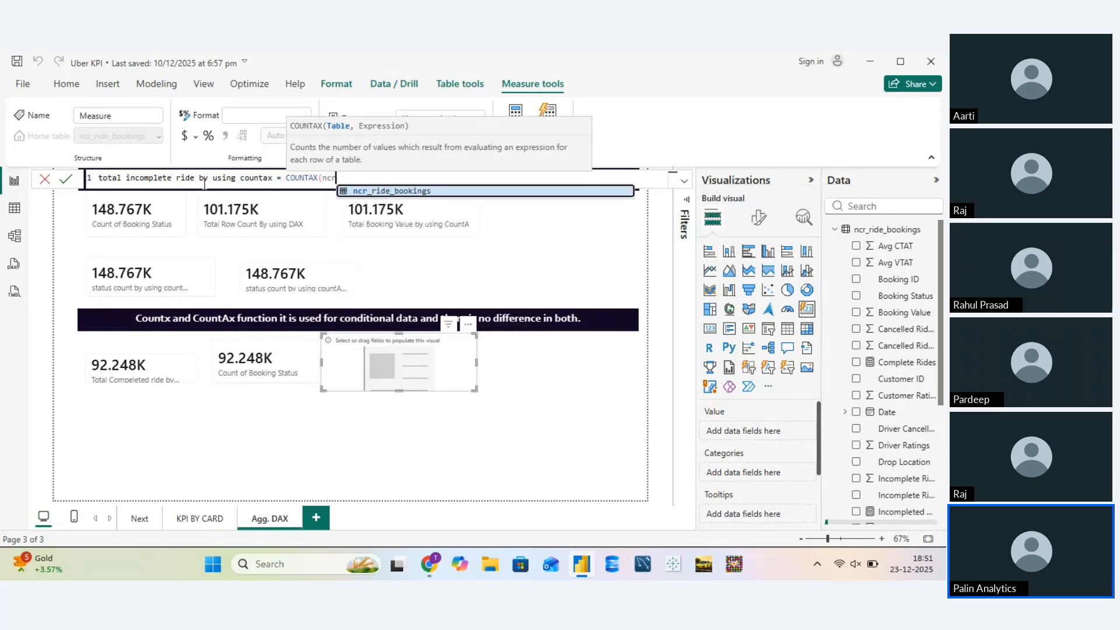
{"action": "key", "text": "Tab"}
{"action": "type", "text": ","}
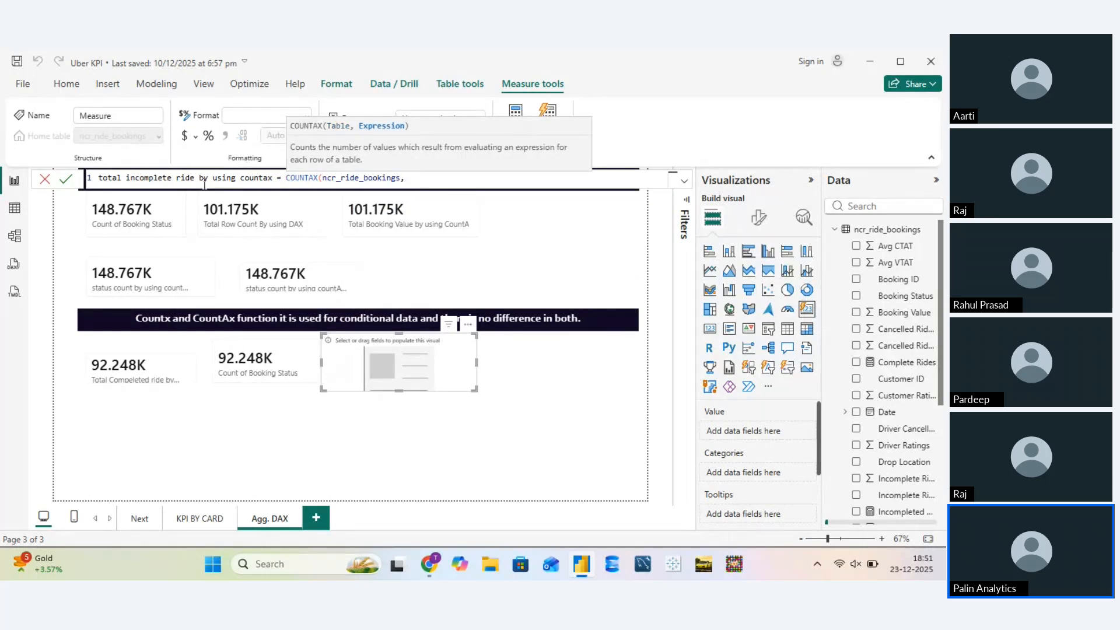
Add an IF expression to the COUNTAX formula that tests whether Booking Status equals "incomplete"
{"action": "type", "text": "IF("}
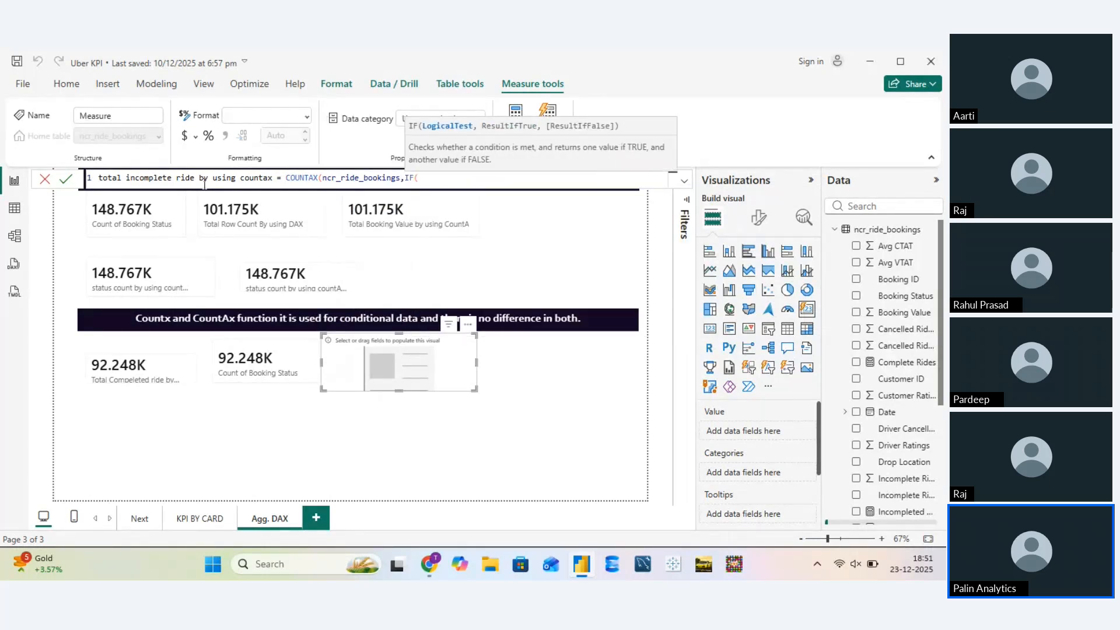
{"action": "type", "text": "bookin"}
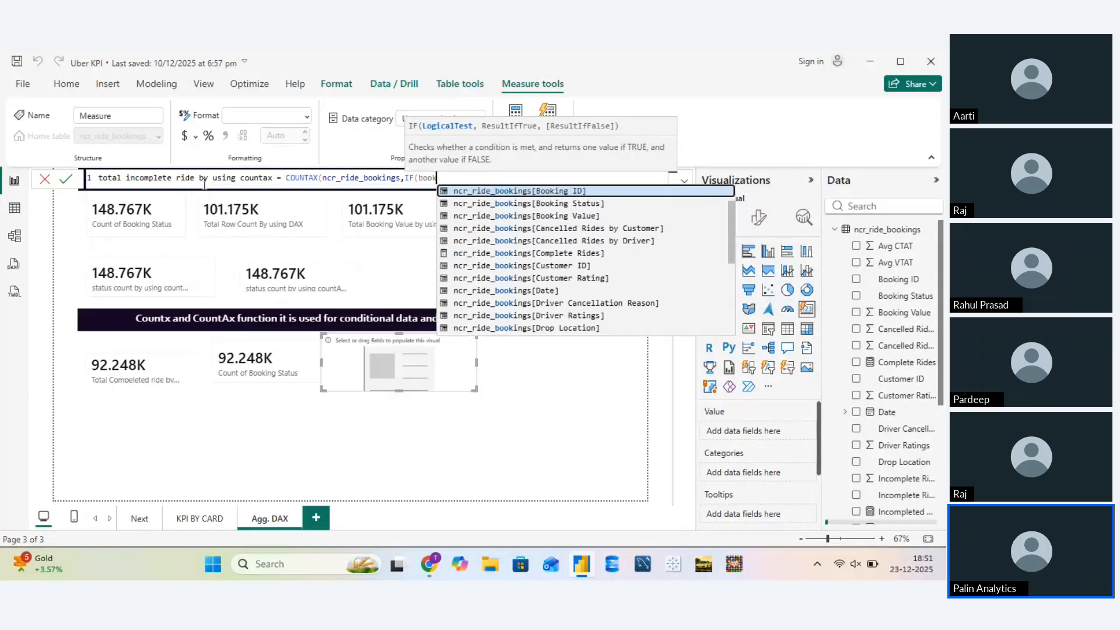
{"action": "key", "text": "Tab"}
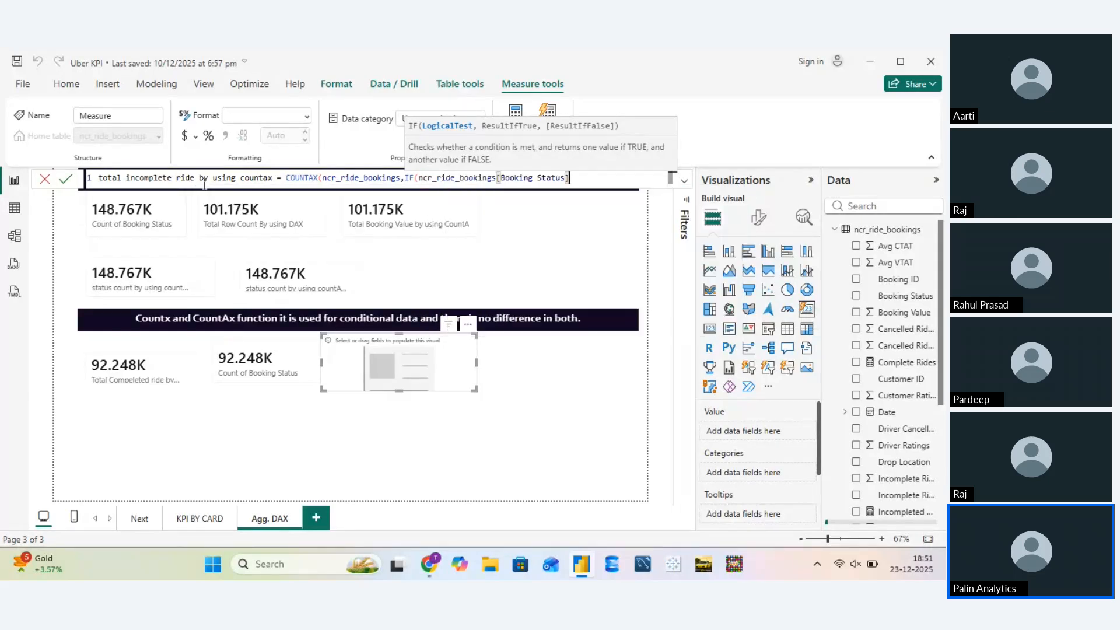
{"action": "type", "text": "="}
{"action": "type", "text": "\"imcomp"}
{"action": "key", "text": "BackSpace"}
{"action": "key", "text": "BackSpace"}
{"action": "key", "text": "BackSpace"}
{"action": "key", "text": "BackSpace"}
{"action": "type", "text": "ncomplete\",book"}
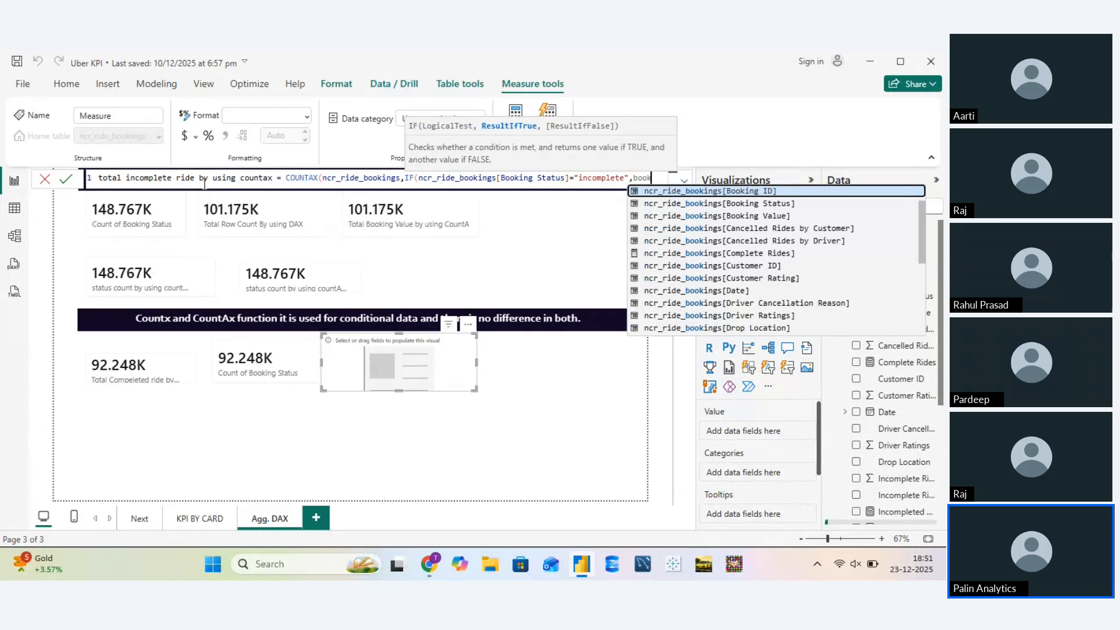
Return the Booking Status column as the IF result, close both brackets and commit the measure
{"action": "key", "text": "Down"}
{"action": "key", "text": "Tab"}
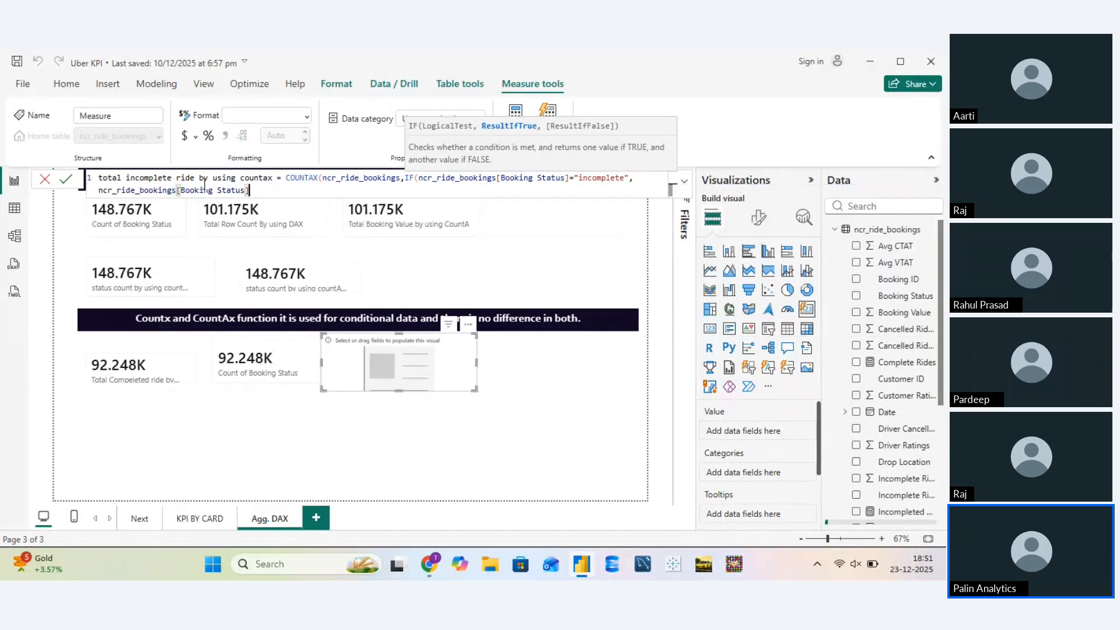
{"action": "type", "text": ")"}
{"action": "key", "text": "Return"}
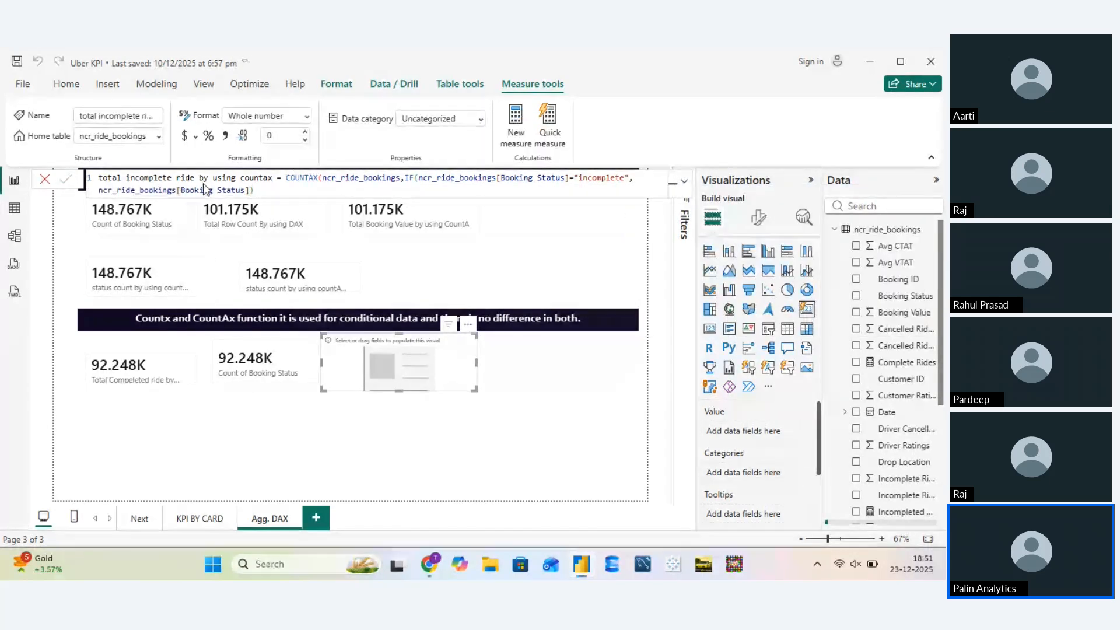
{"action": "type", "text": ")"}
Show the total incomplete ride by using countax measure in the empty card and set its data format to General
{"action": "scroll", "coordinate": [893, 408], "scroll_direction": "down", "scroll_amount": 4}
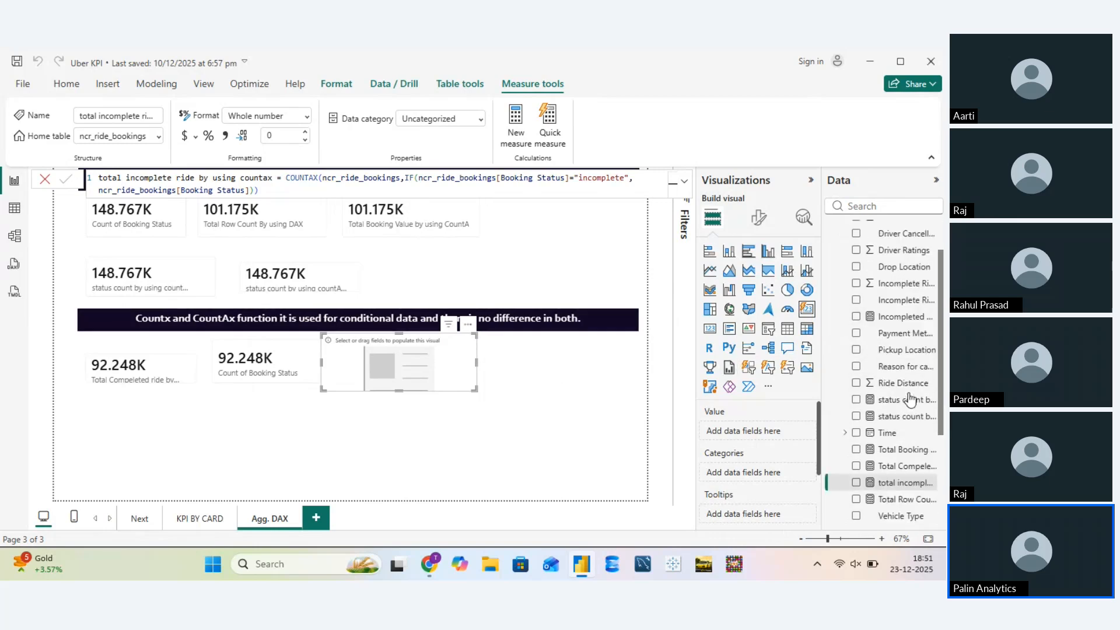
{"action": "left_click_drag", "start_coordinate": [907, 484], "coordinate": [768, 440]}
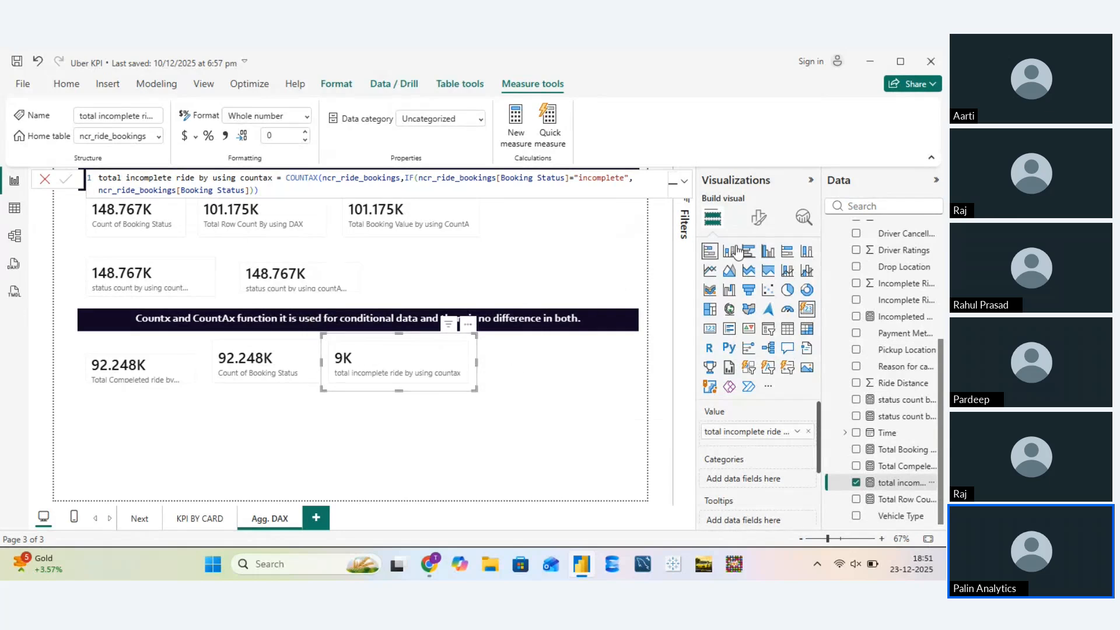
{"action": "left_click", "coordinate": [758, 218]}
{"action": "left_click", "coordinate": [757, 281]}
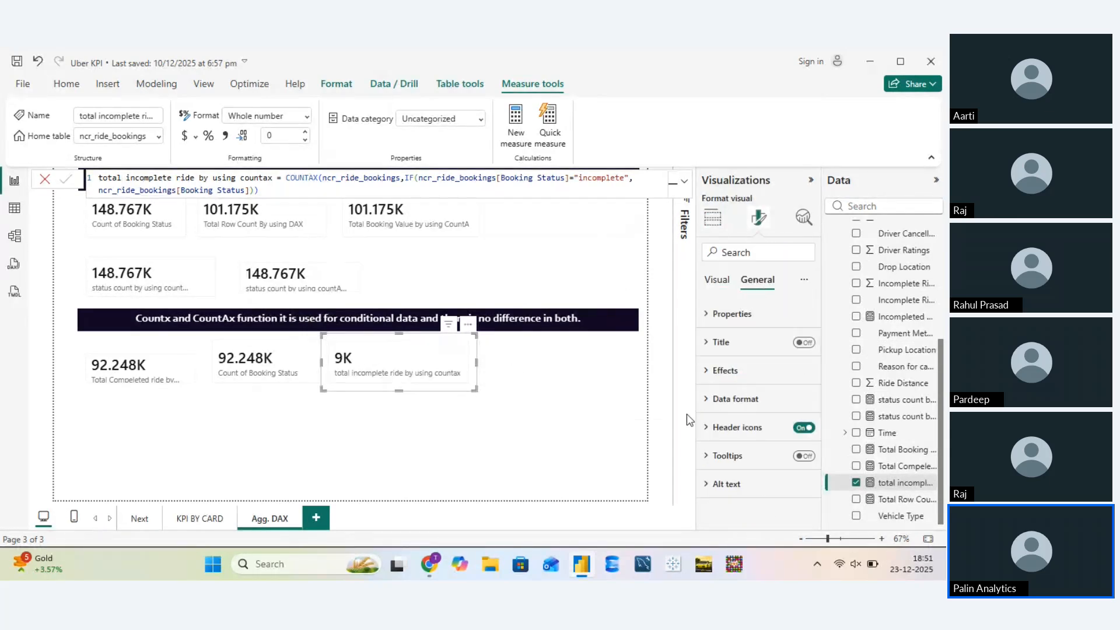
{"action": "left_click", "coordinate": [755, 402]}
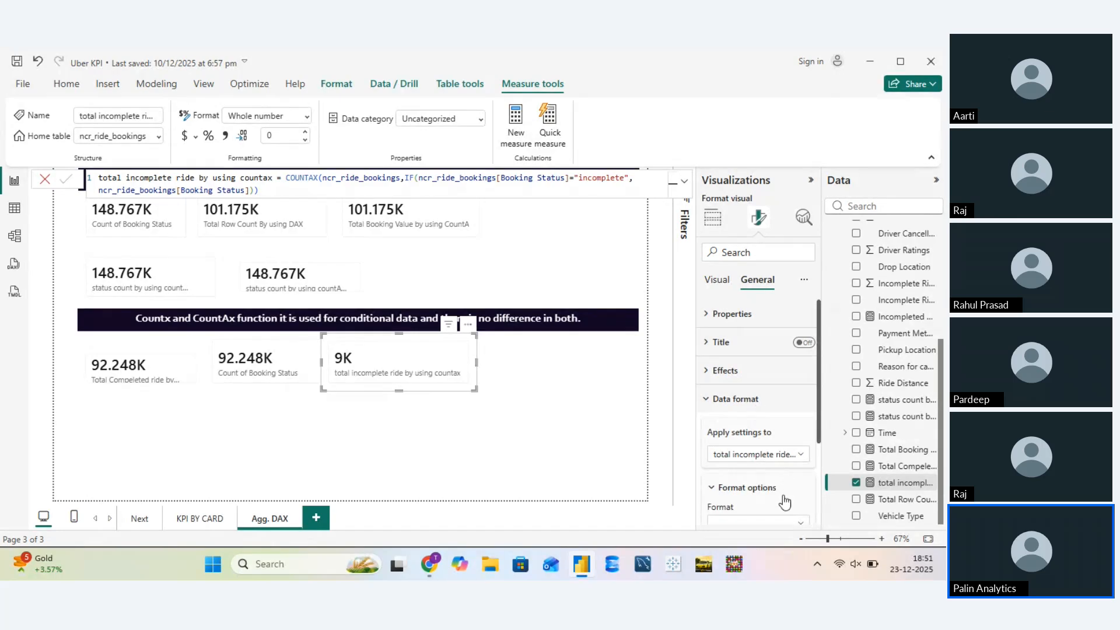
{"action": "left_click", "coordinate": [758, 521]}
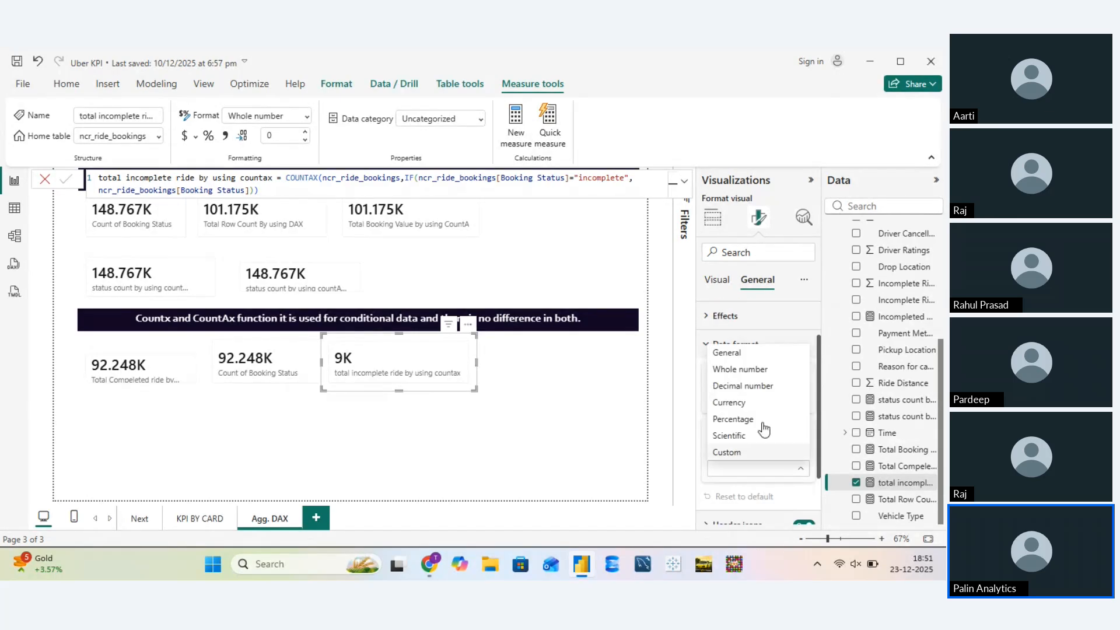
{"action": "left_click", "coordinate": [726, 352]}
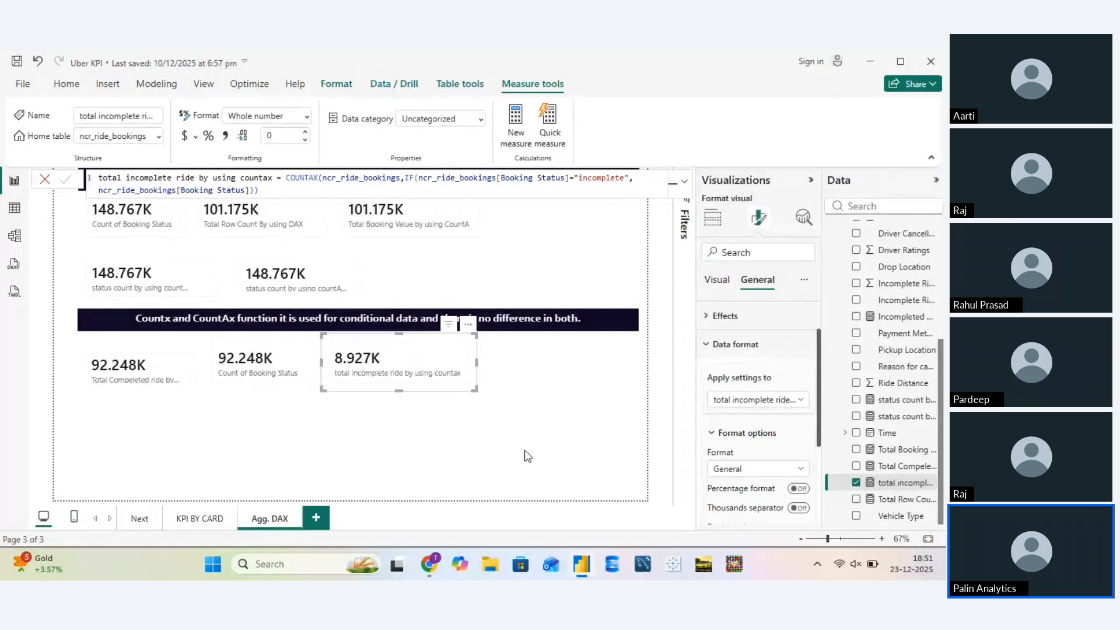
{"action": "left_click", "coordinate": [712, 217]}
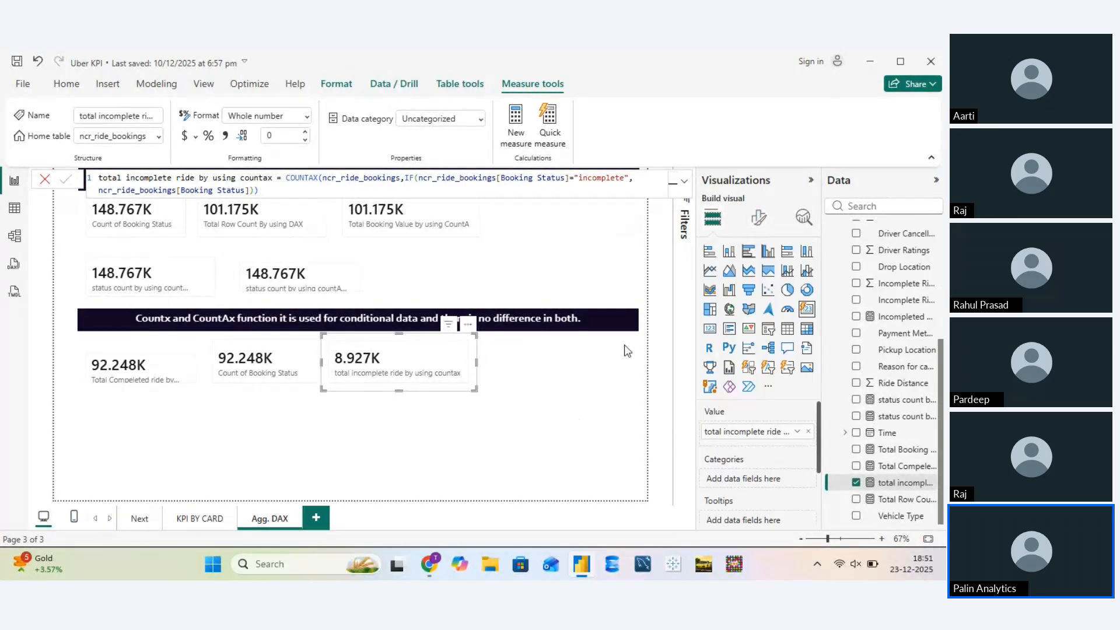
Add another empty card visual, shrink it and place it beside the total incomplete ride card
{"action": "left_click", "coordinate": [544, 453]}
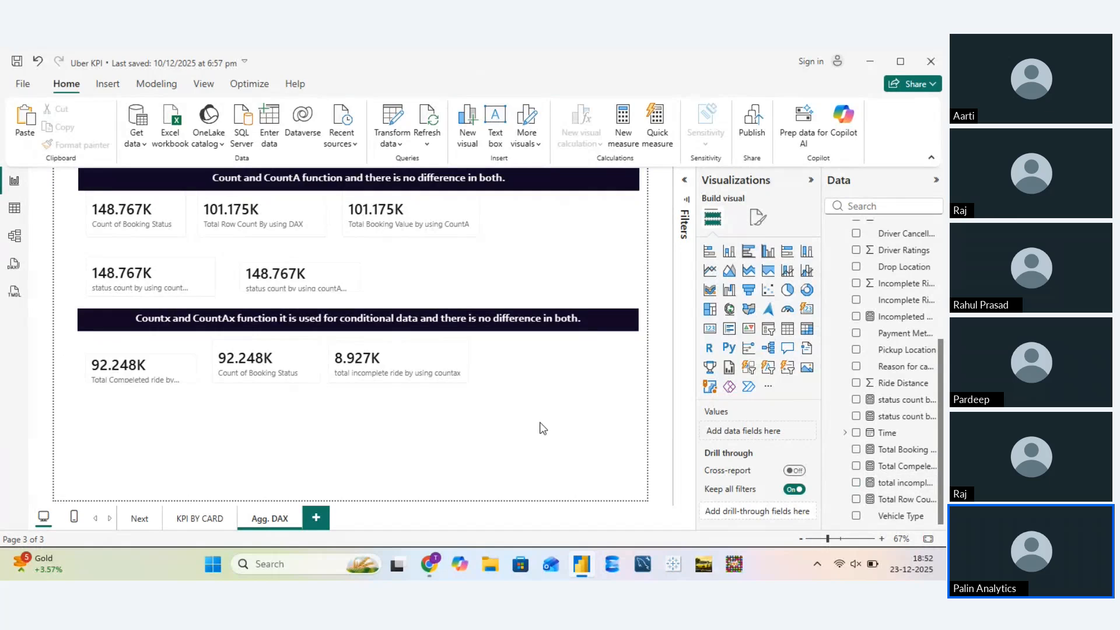
{"action": "left_click", "coordinate": [807, 309]}
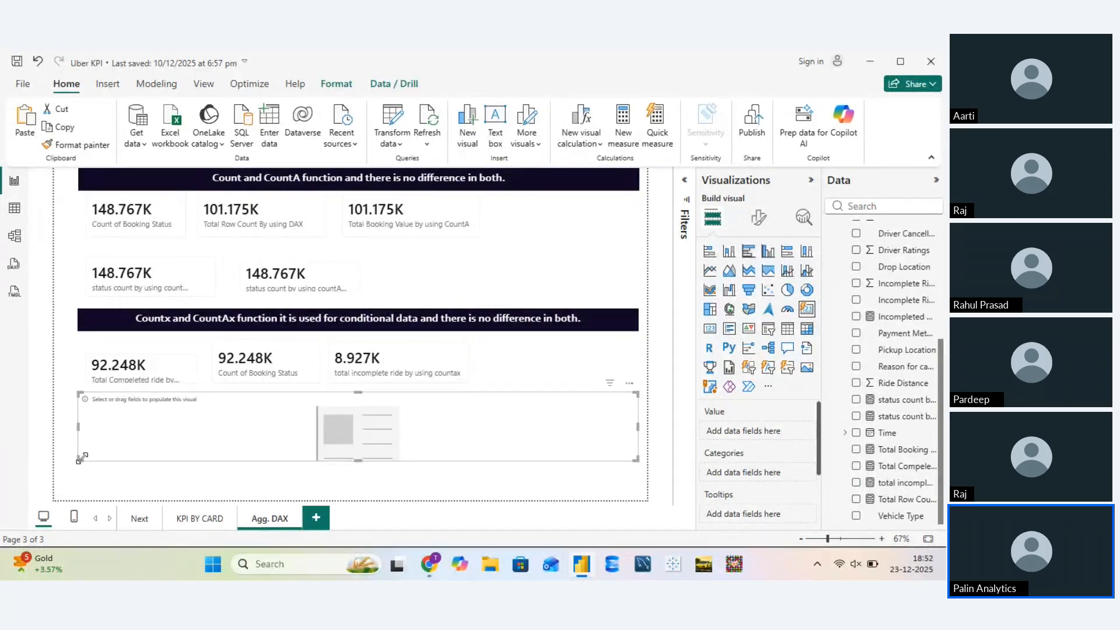
{"action": "left_click_drag", "start_coordinate": [89, 456], "coordinate": [536, 376]}
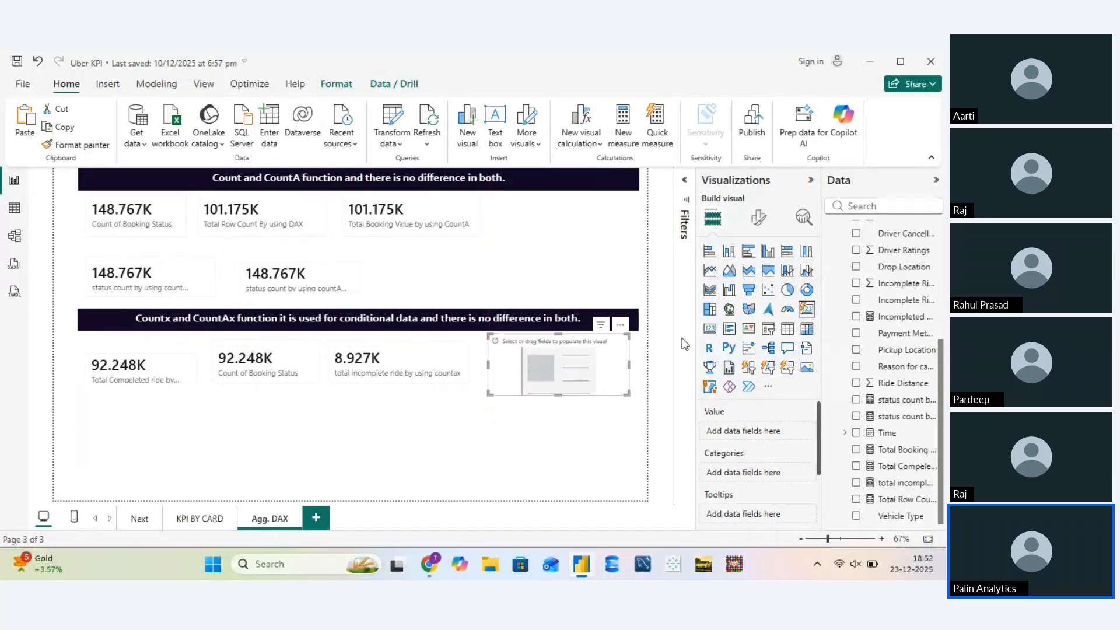
Show the count of Booking Status in the new card and filter that card to the Incomplete booking status
{"action": "left_click", "coordinate": [685, 181]}
{"action": "scroll", "coordinate": [901, 315], "scroll_direction": "up", "scroll_amount": 5}
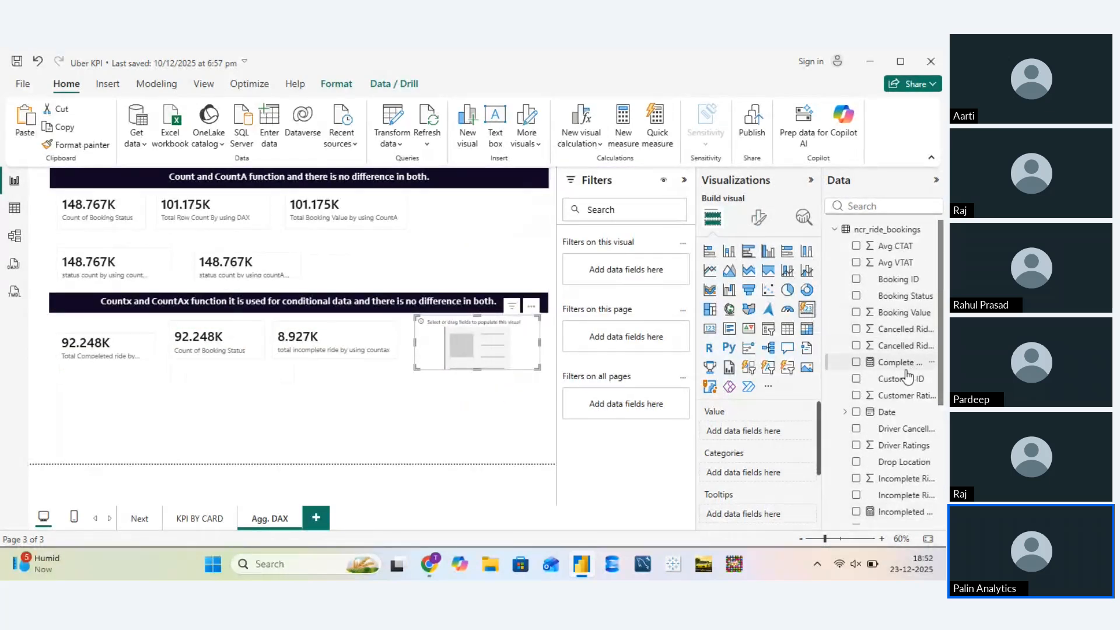
{"action": "left_click_drag", "start_coordinate": [901, 296], "coordinate": [779, 437]}
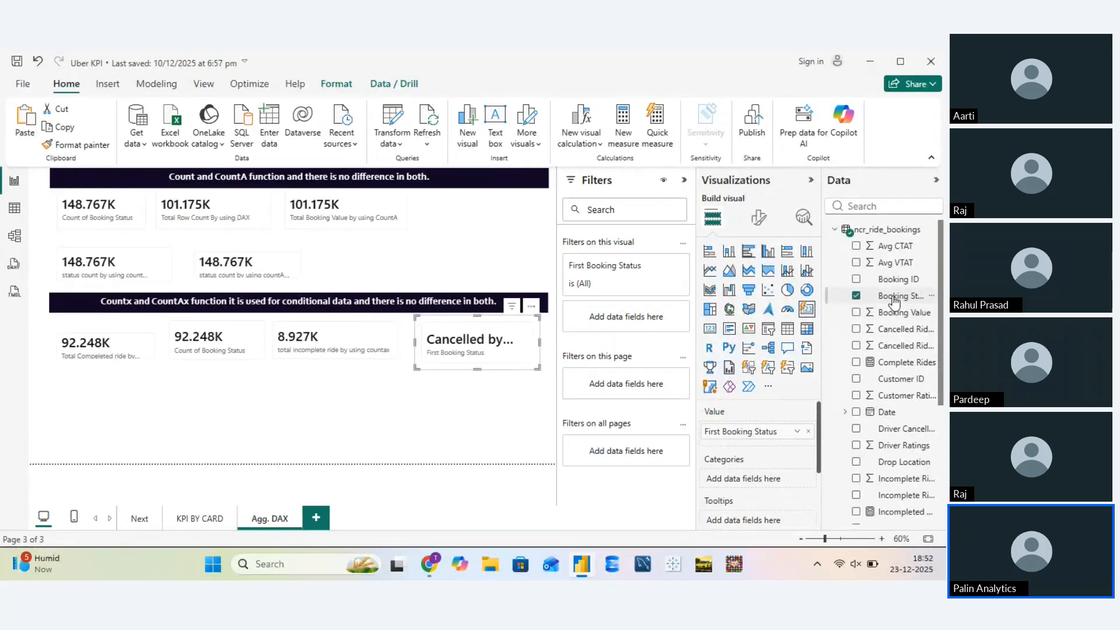
{"action": "left_click_drag", "start_coordinate": [881, 296], "coordinate": [646, 317]}
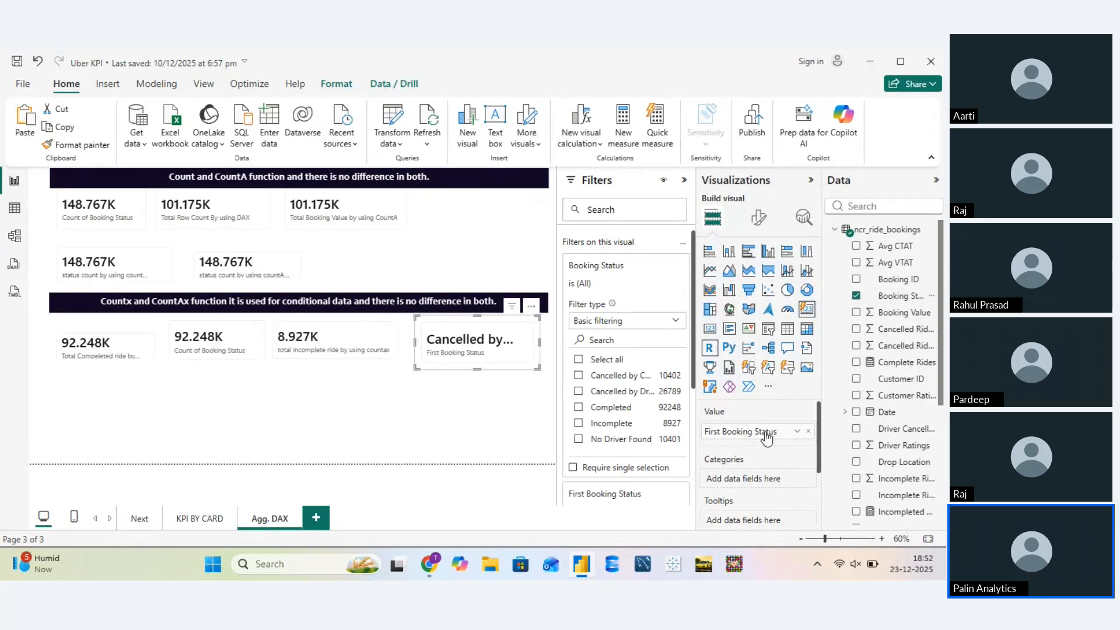
{"action": "left_click", "coordinate": [797, 432]}
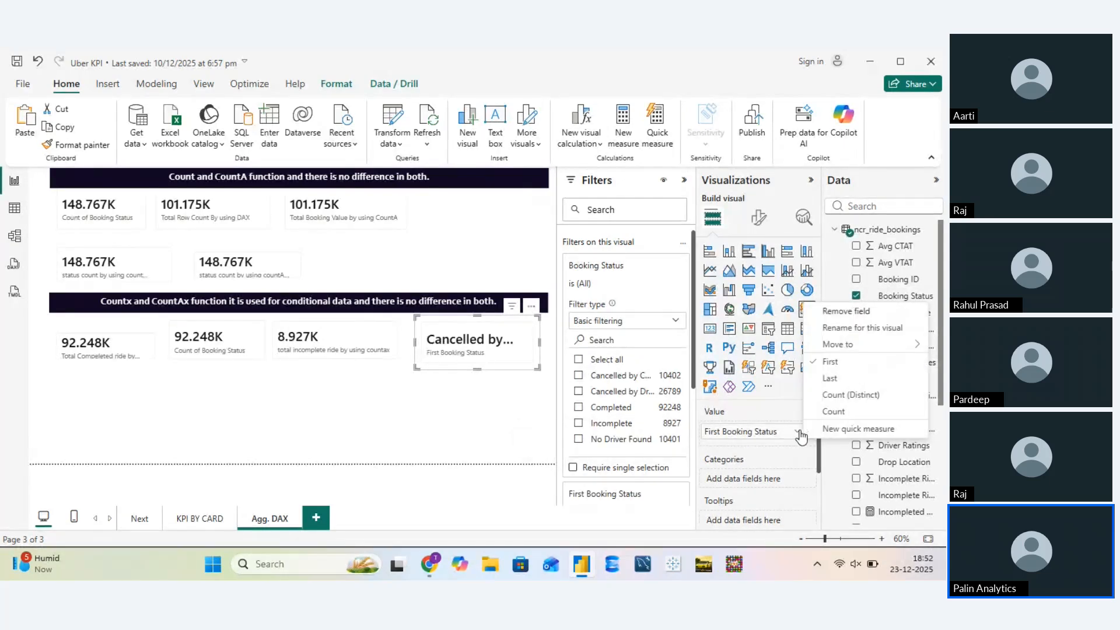
{"action": "left_click", "coordinate": [828, 411]}
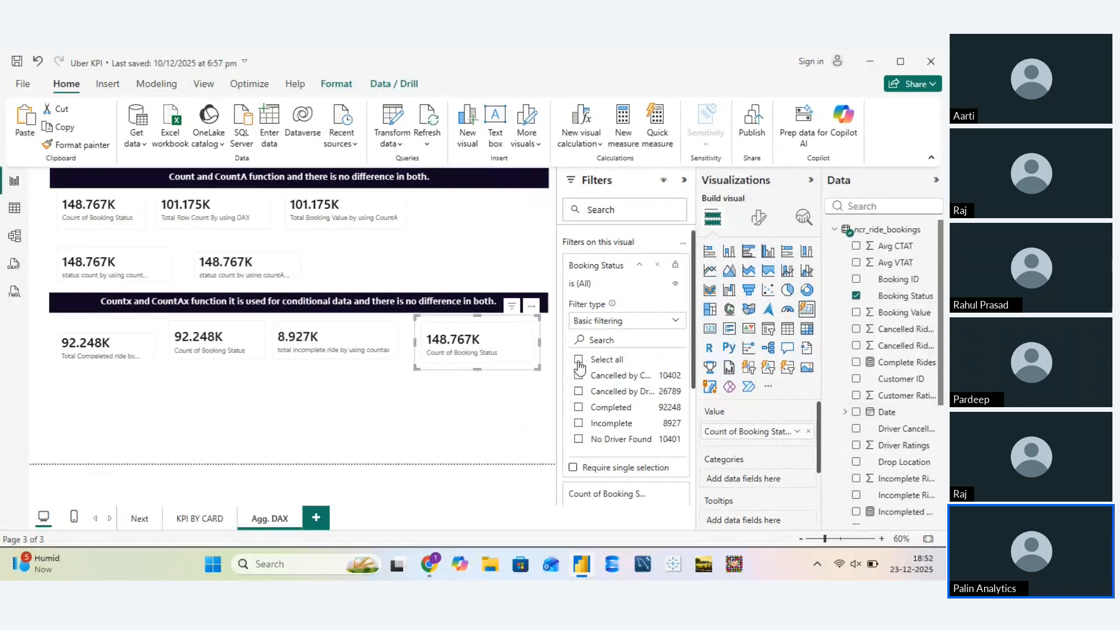
{"action": "left_click", "coordinate": [579, 423]}
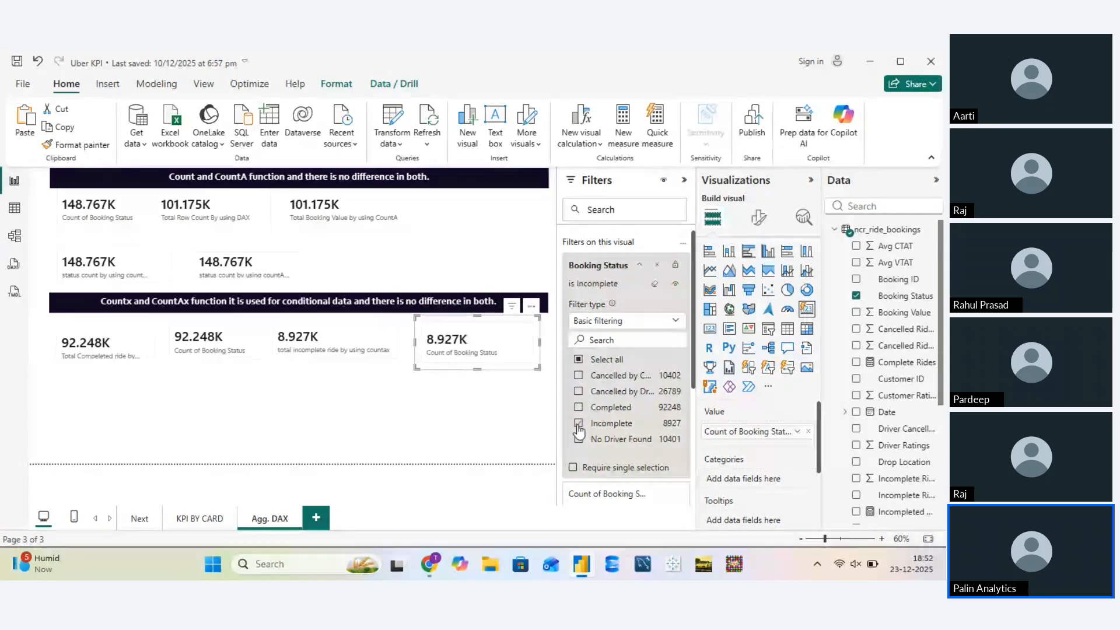
{"action": "left_click", "coordinate": [639, 265]}
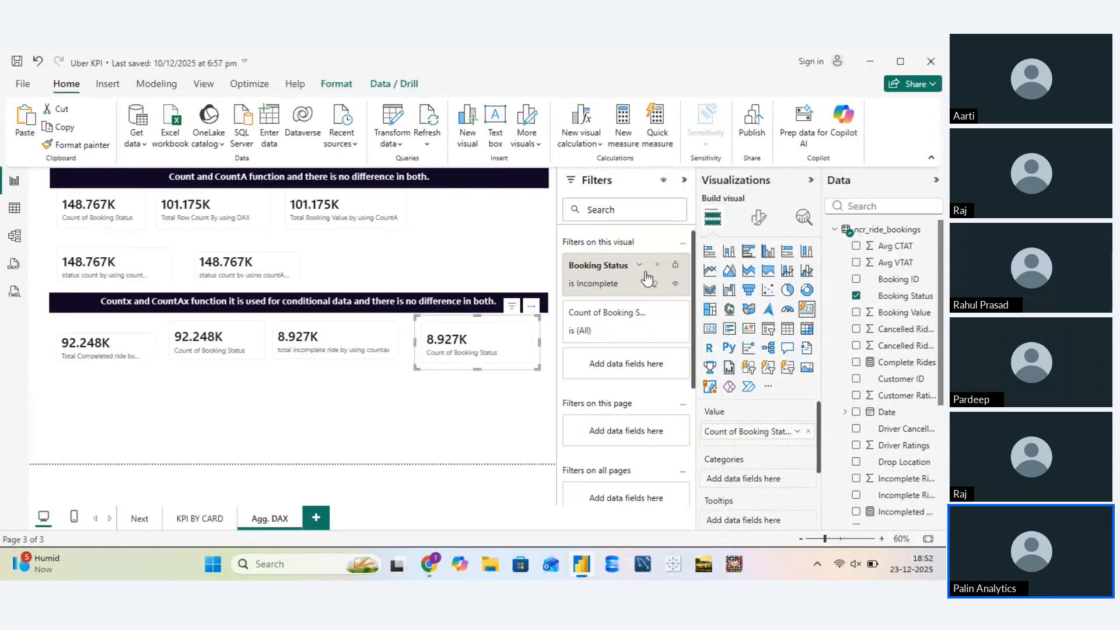
{"action": "left_click", "coordinate": [684, 180]}
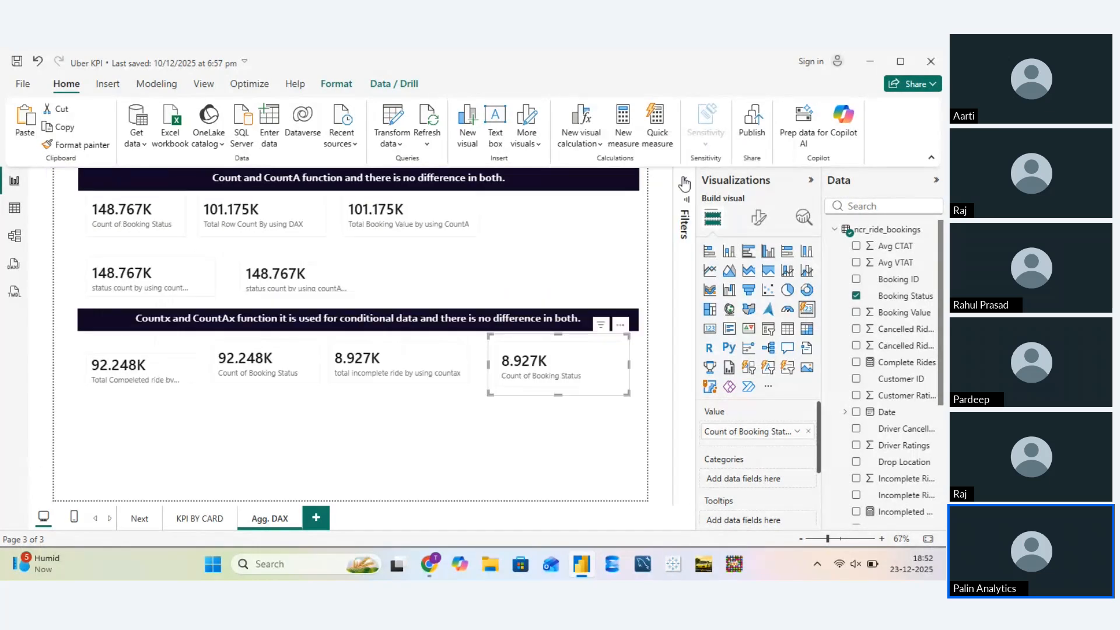
Add a small empty card visual and place it below the completed-ride card
{"action": "left_click", "coordinate": [576, 413]}
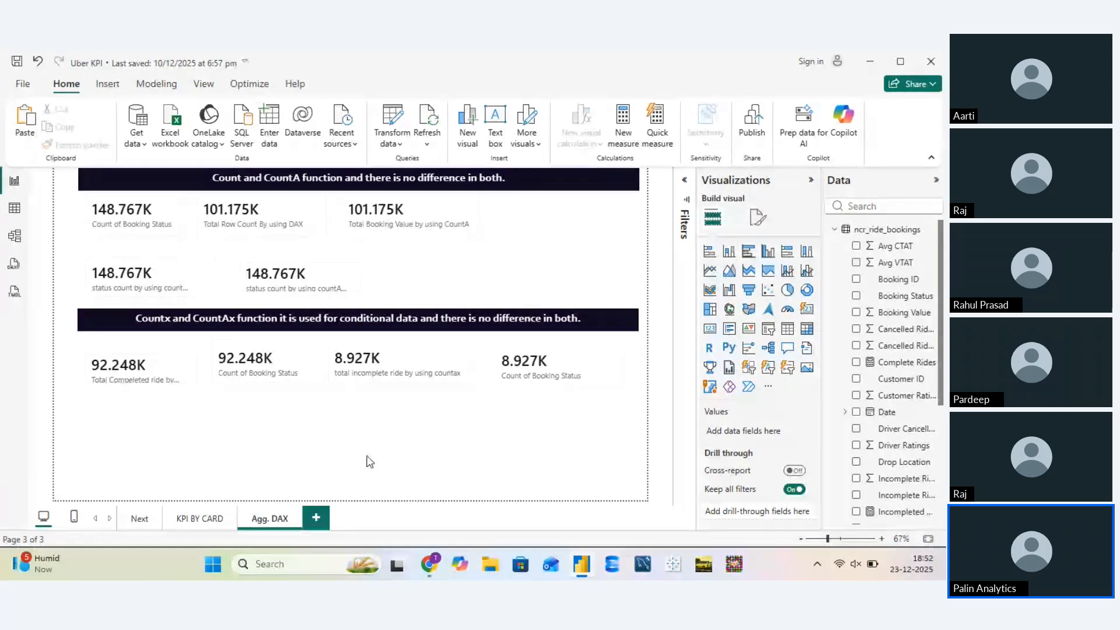
{"action": "left_click", "coordinate": [807, 308]}
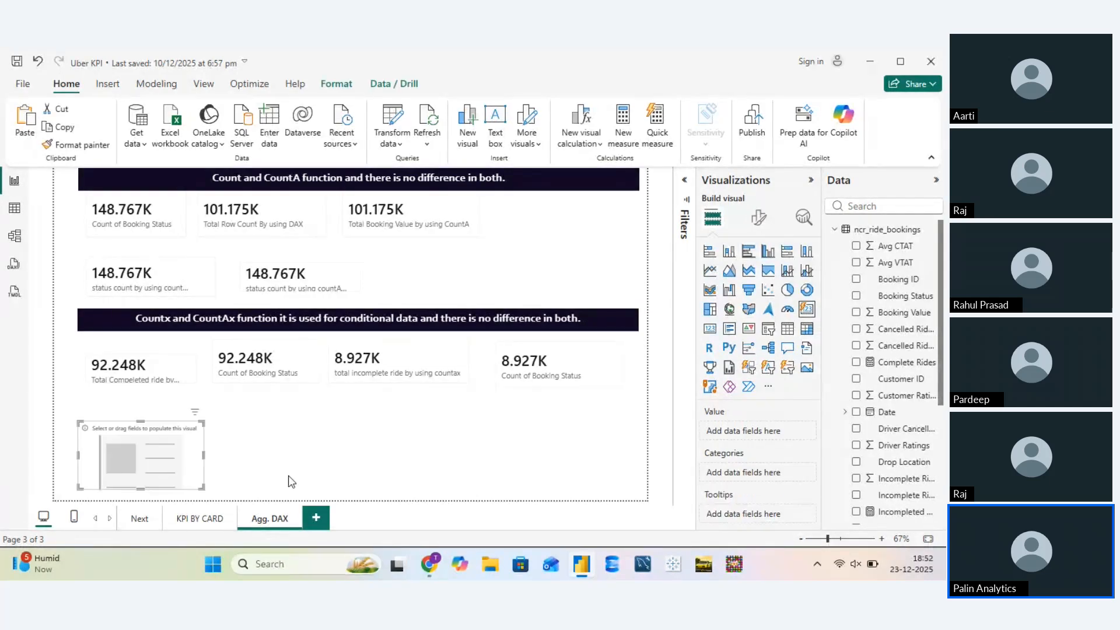
{"action": "left_click_drag", "start_coordinate": [156, 470], "coordinate": [152, 457]}
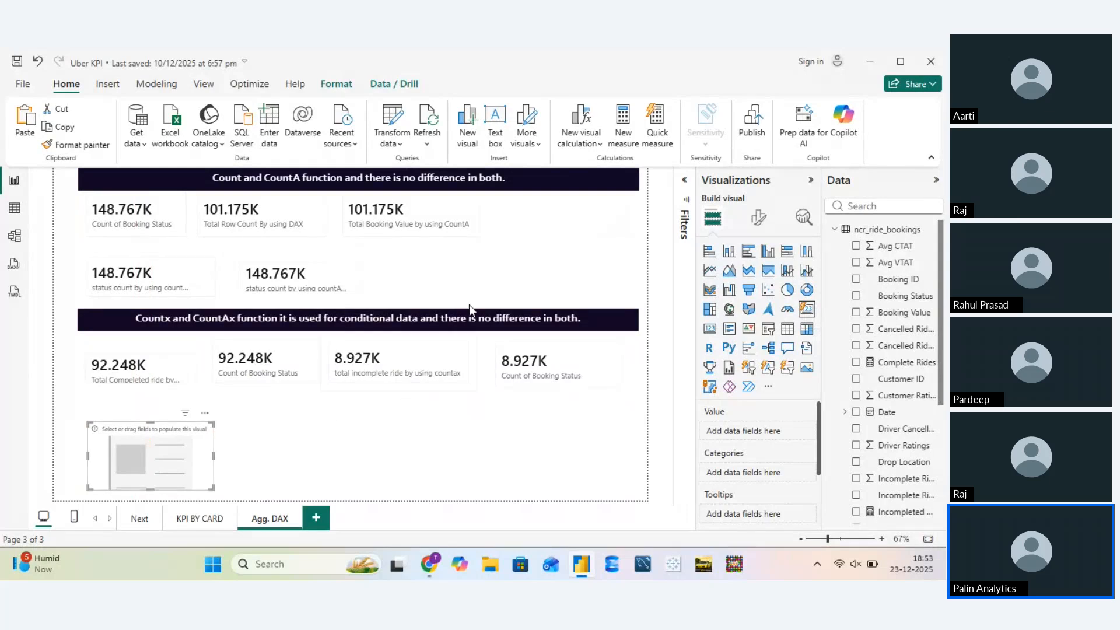
Create a measure named Countdistinct on booking status with the formula DISTINCTCOUNT(ncr_ride_bookings[Booking Status])
{"action": "left_click", "coordinate": [616, 136]}
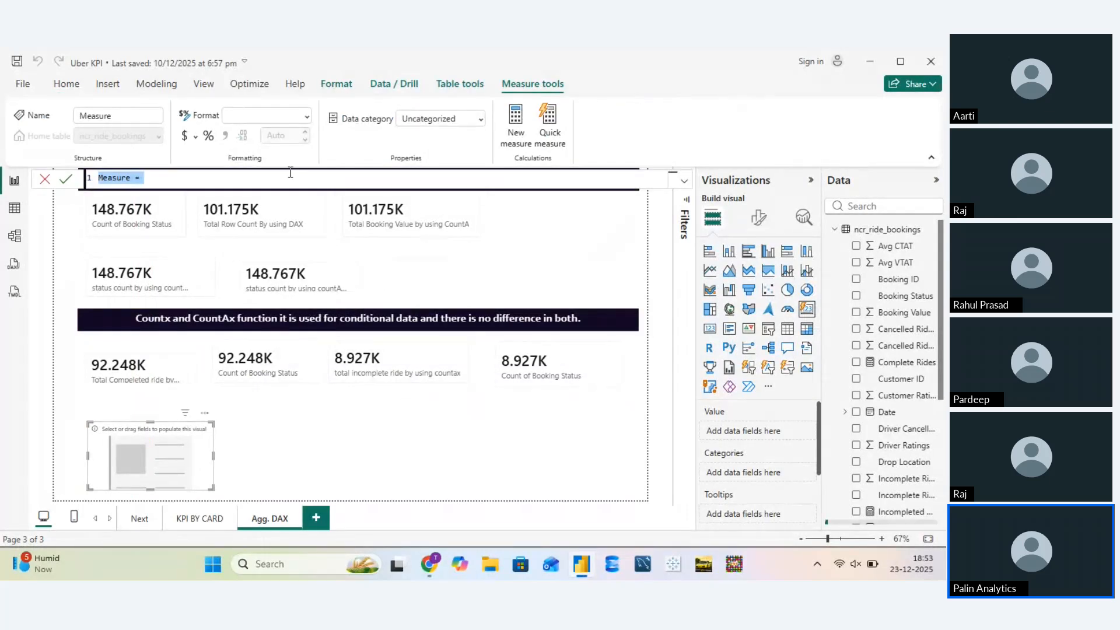
{"action": "type", "text": "Countdistinct"}
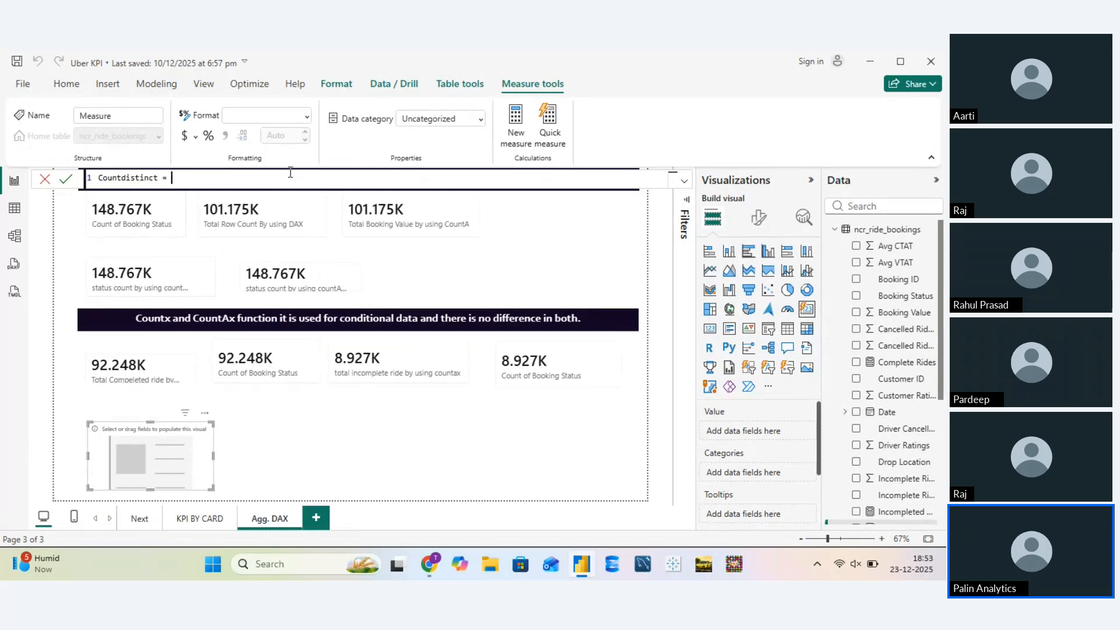
{"action": "type", "text": "on"}
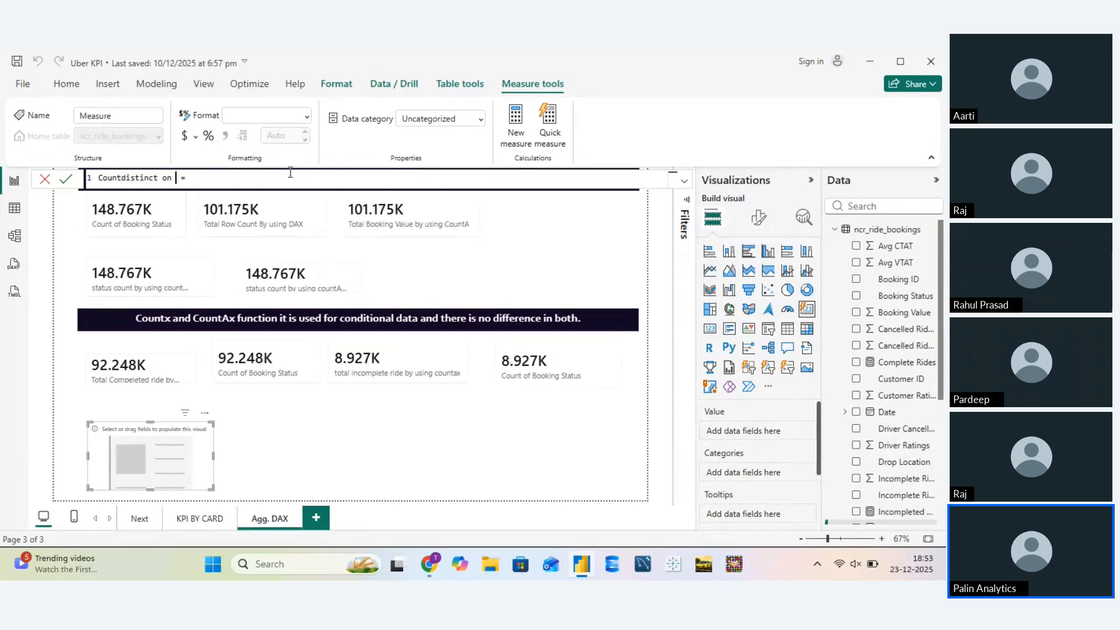
{"action": "type", "text": " booking st"}
{"action": "type", "text": "atui"}
{"action": "type", "text": "s"}
{"action": "type", "text": "count"}
{"action": "key", "text": "Down"}
{"action": "key", "text": "Down"}
{"action": "key", "text": "Down"}
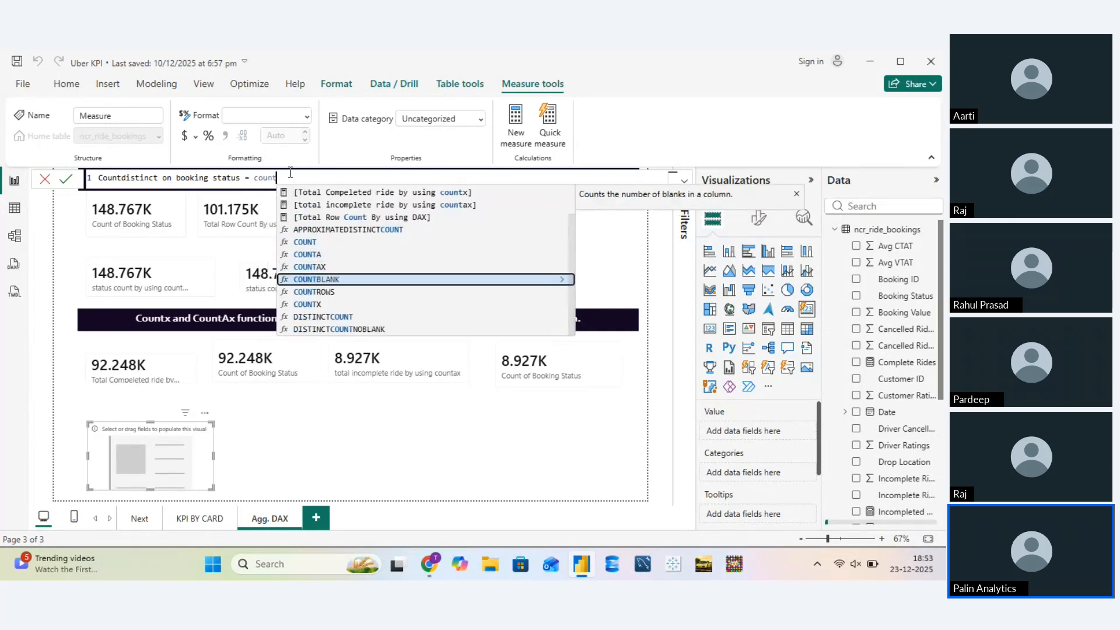
{"action": "key", "text": "Down"}
{"action": "key", "text": "Down"}
{"action": "key", "text": "Up"}
{"action": "key", "text": "Up"}
{"action": "key", "text": "Up"}
{"action": "key", "text": "Down"}
{"action": "key", "text": "Down"}
{"action": "key", "text": "Down"}
{"action": "key", "text": "Down"}
{"action": "key", "text": "Down"}
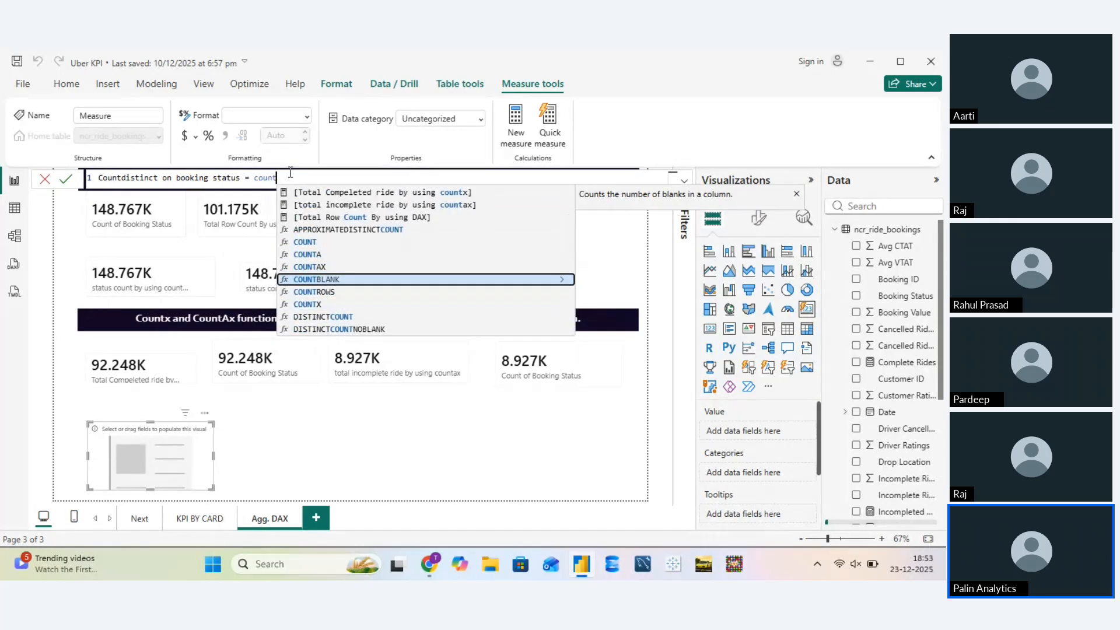
{"action": "key", "text": "Up"}
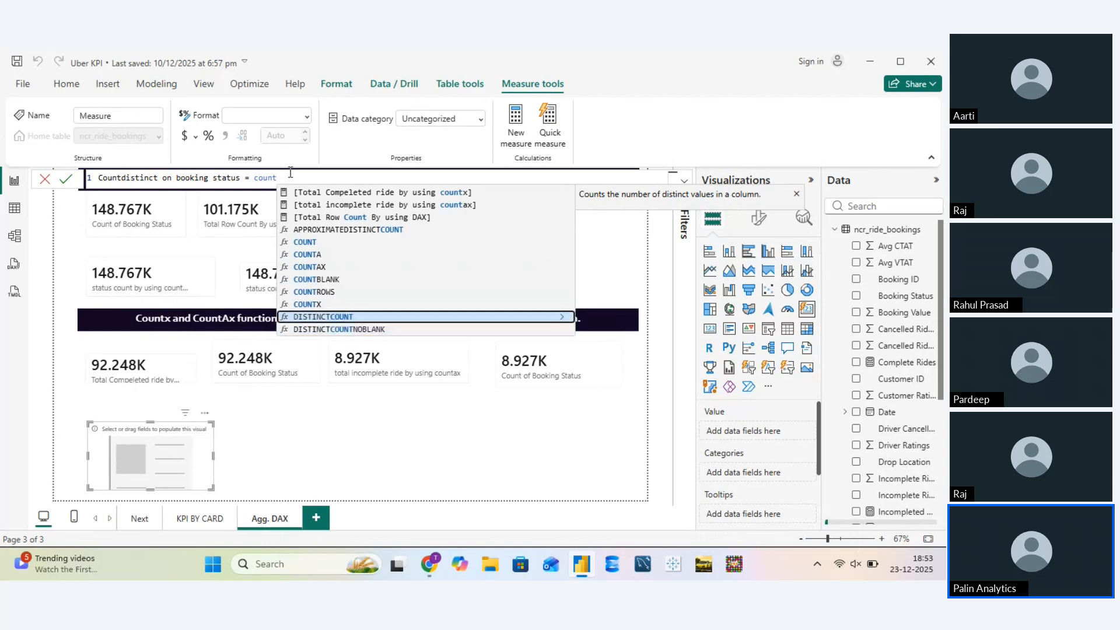
{"action": "key", "text": "Tab"}
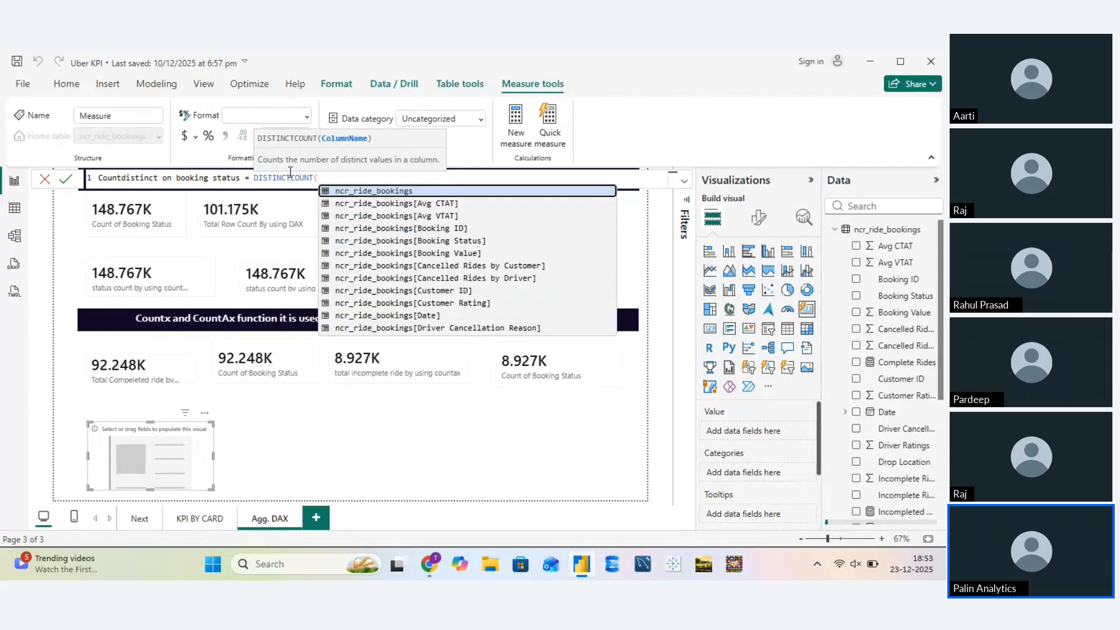
{"action": "key", "text": "Down"}
{"action": "key", "text": "Down"}
{"action": "key", "text": "Down"}
{"action": "key", "text": "Down"}
{"action": "key", "text": "Down"}
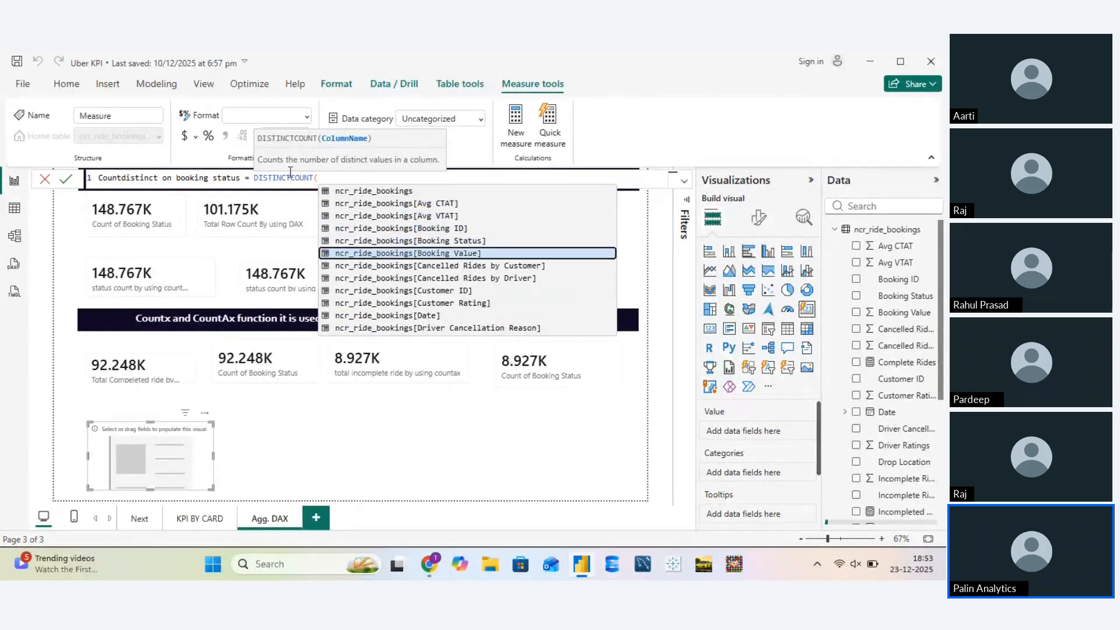
{"action": "key", "text": "Up"}
{"action": "key", "text": "Tab"}
{"action": "type", "text": ")"}
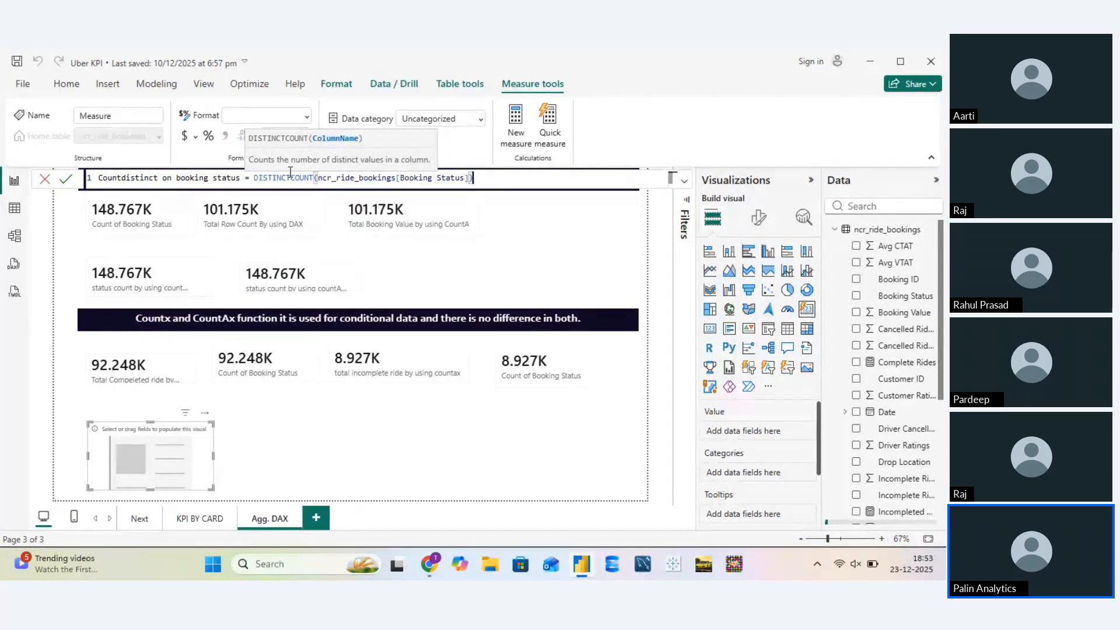
{"action": "key", "text": "Return"}
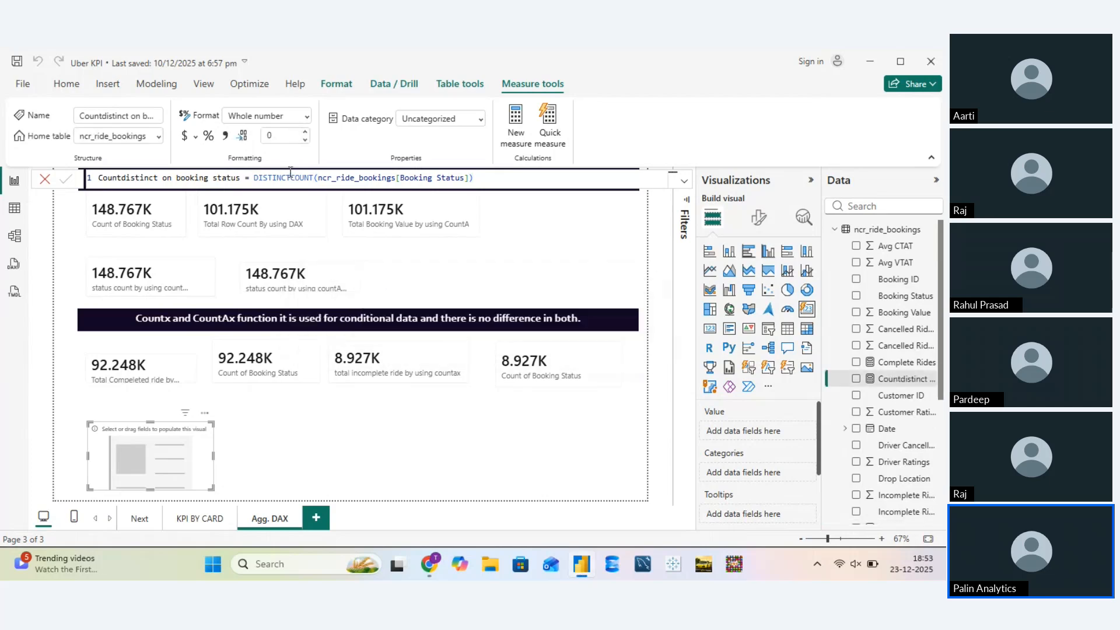
Show the Countdistinct on booking status measure in the empty card and add another empty card visual beside it
{"action": "left_click_drag", "start_coordinate": [926, 388], "coordinate": [779, 442]}
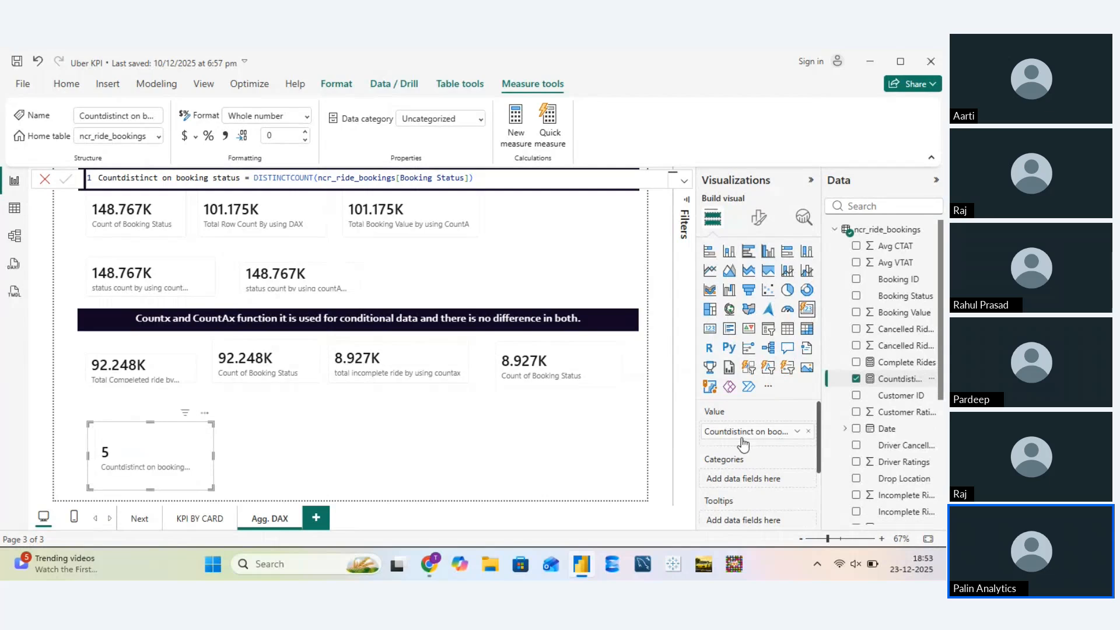
{"action": "left_click", "coordinate": [243, 446]}
{"action": "left_click", "coordinate": [166, 446]}
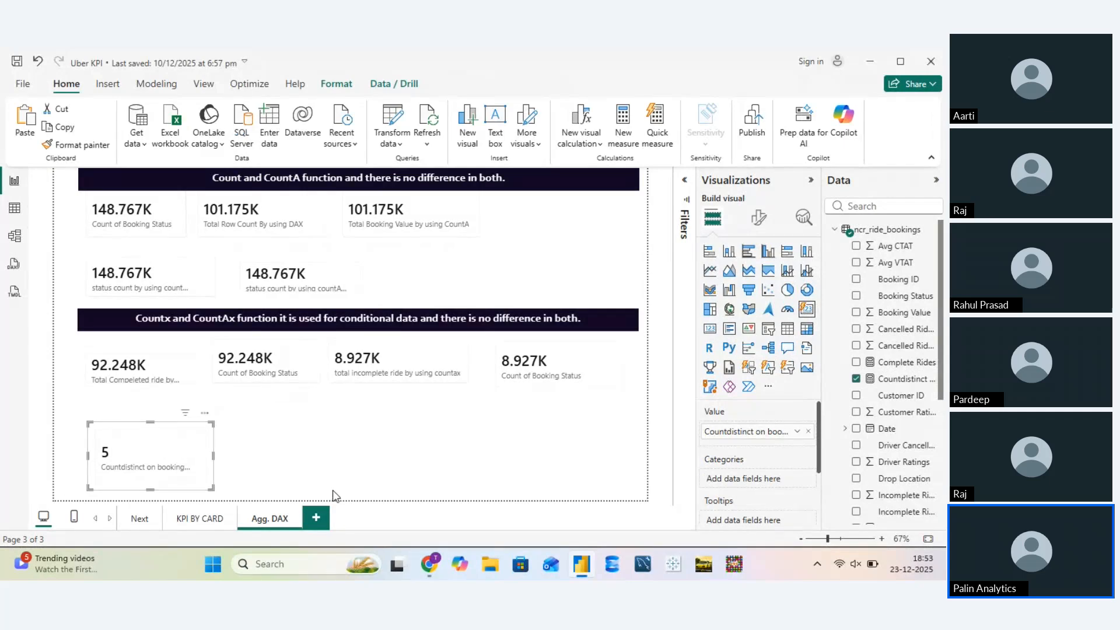
{"action": "left_click", "coordinate": [350, 454]}
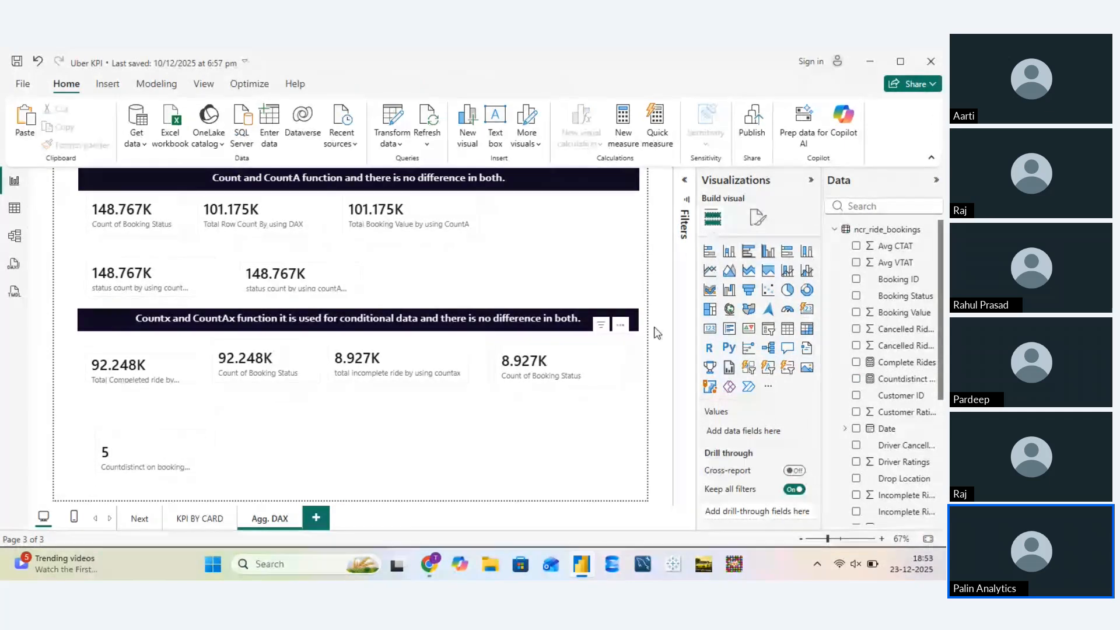
{"action": "left_click", "coordinate": [808, 308]}
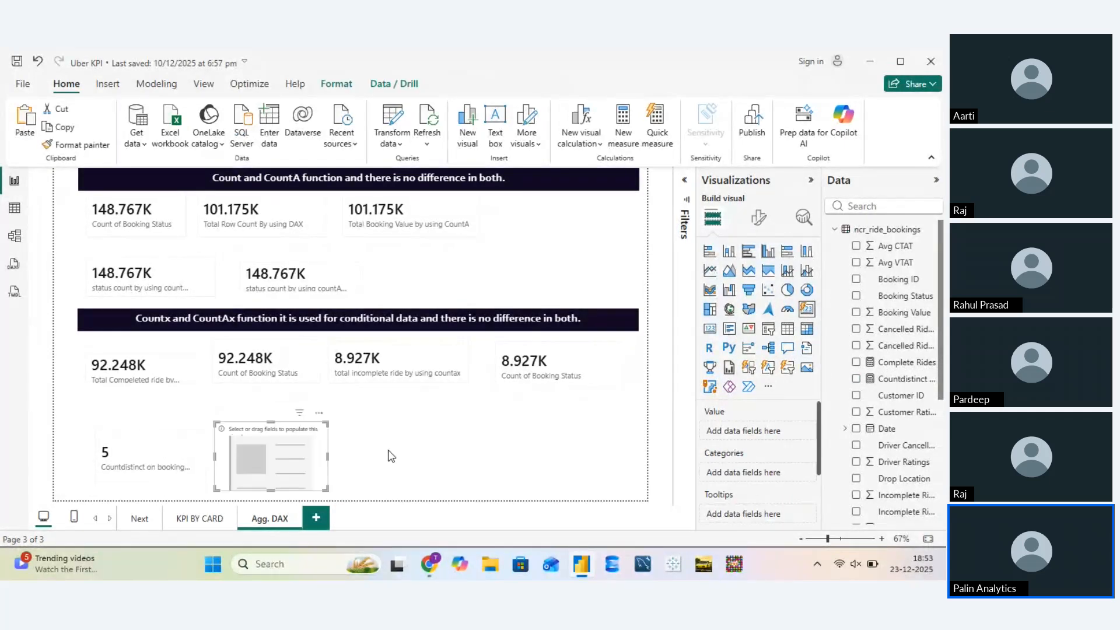
Create a measure named countrows with the formula COUNTROWS(ncr_ride_bookings) and show it in the empty card
{"action": "left_click", "coordinate": [620, 122]}
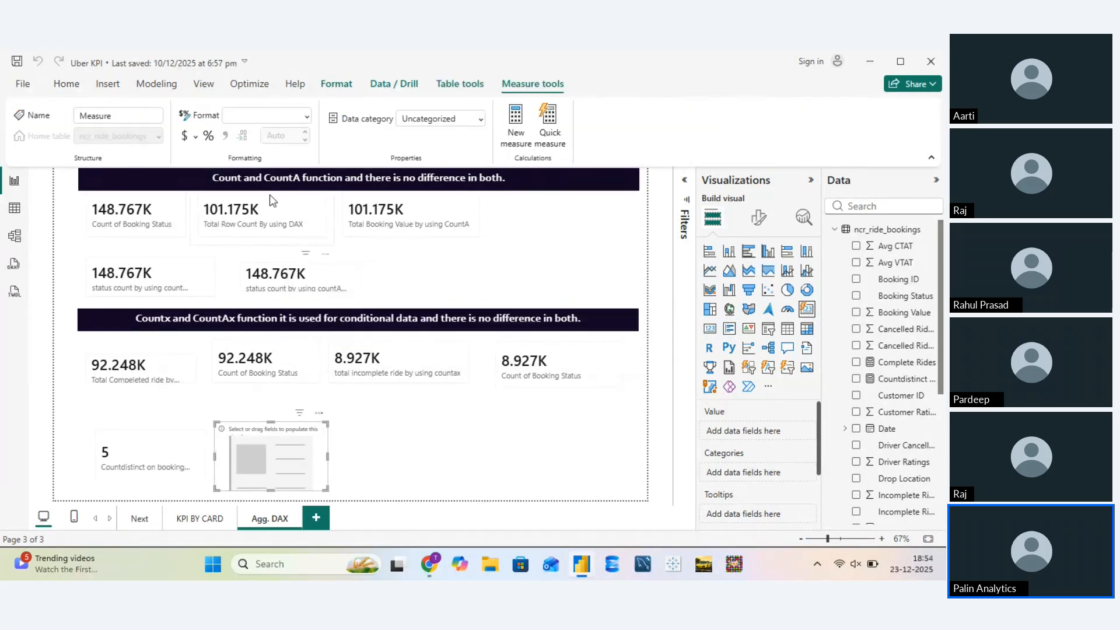
{"action": "type", "text": "co"}
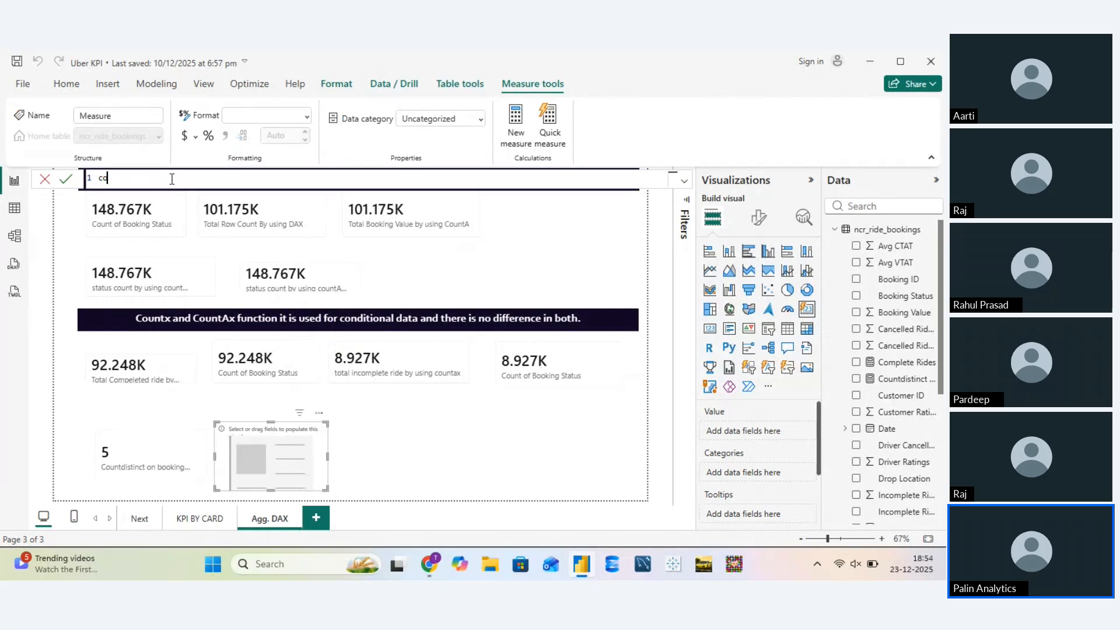
{"action": "type", "text": "urt t"}
{"action": "key", "text": "BackSpace"}
{"action": "type", "text": "rows = count"}
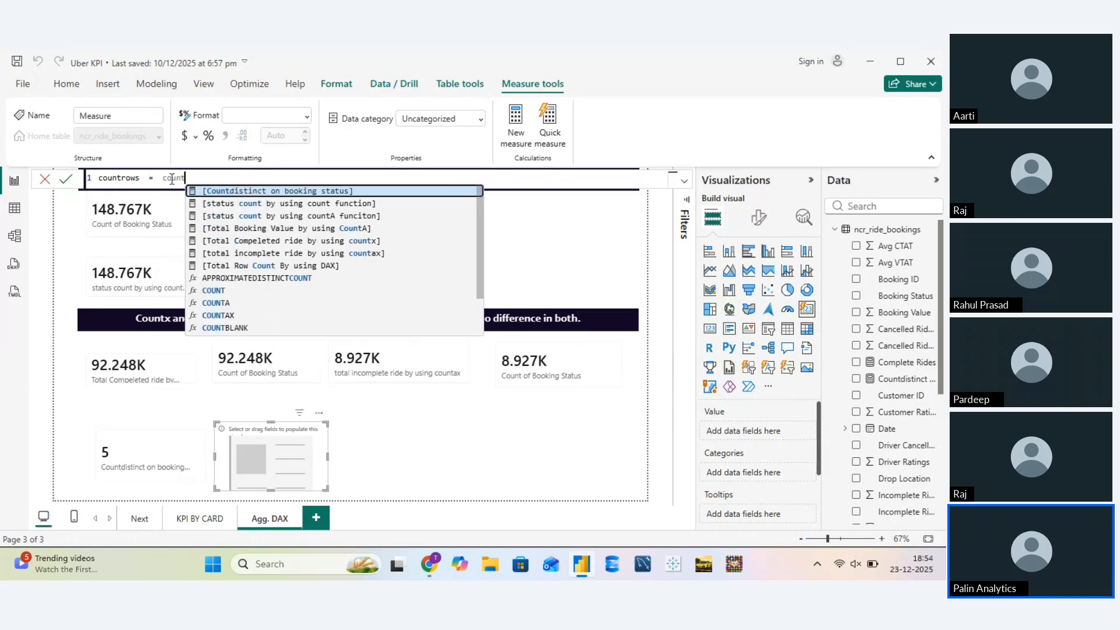
{"action": "key", "text": "Down"}
{"action": "key", "text": "Down"}
{"action": "key", "text": "Down"}
{"action": "key", "text": "Down"}
{"action": "key", "text": "Down"}
{"action": "key", "text": "Down"}
{"action": "key", "text": "Down"}
{"action": "key", "text": "Down"}
{"action": "key", "text": "Down"}
{"action": "key", "text": "Down"}
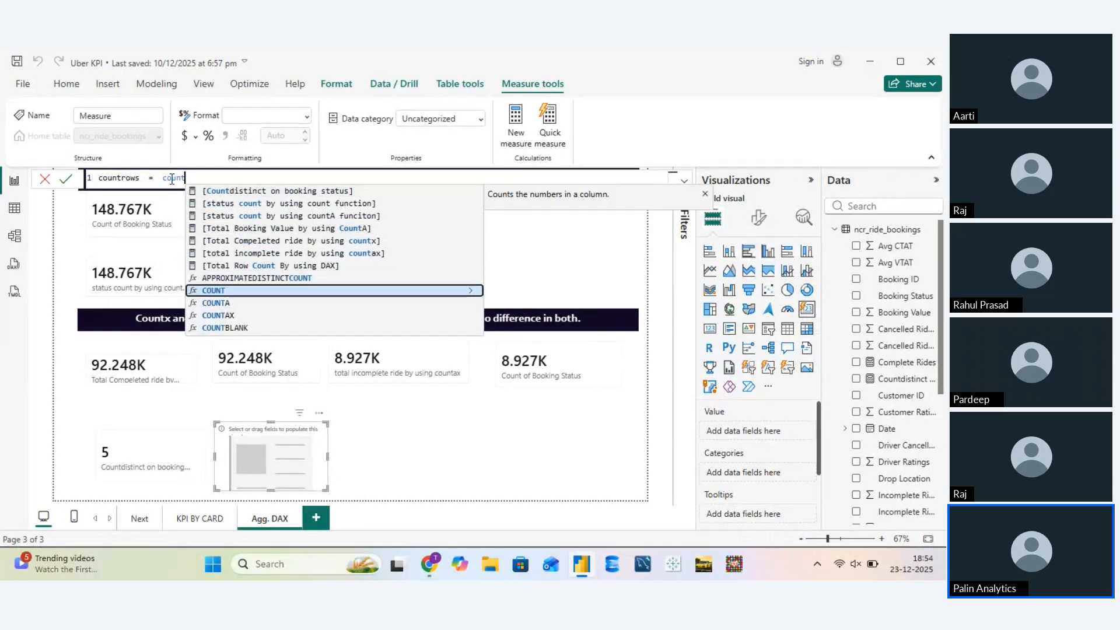
{"action": "key", "text": "Down"}
{"action": "key", "text": "Down"}
{"action": "key", "text": "Down"}
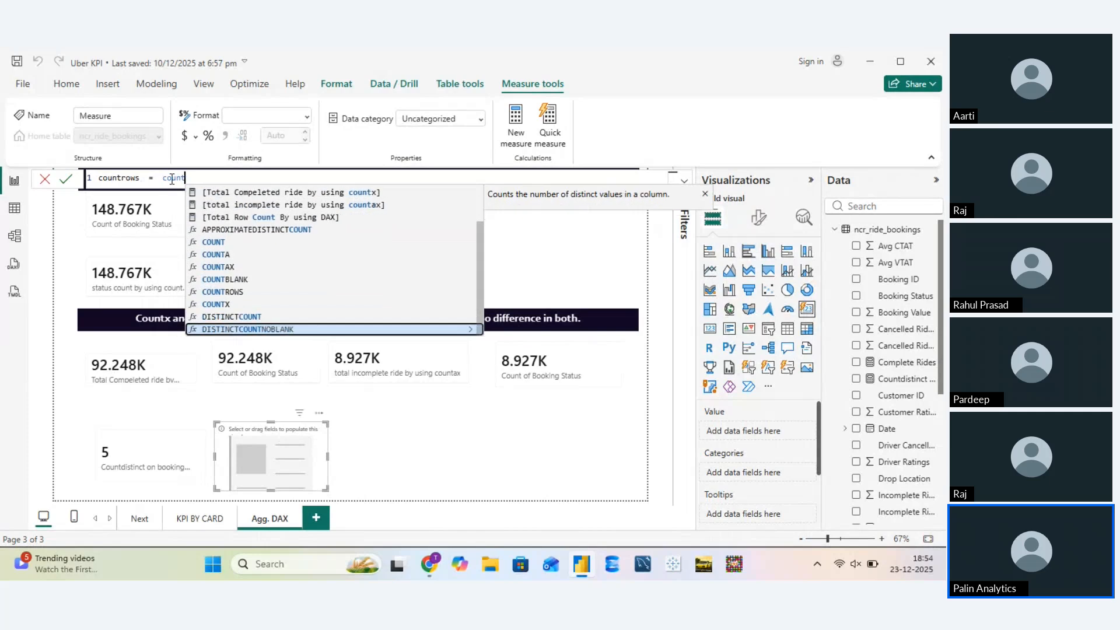
{"action": "key", "text": "Down"}
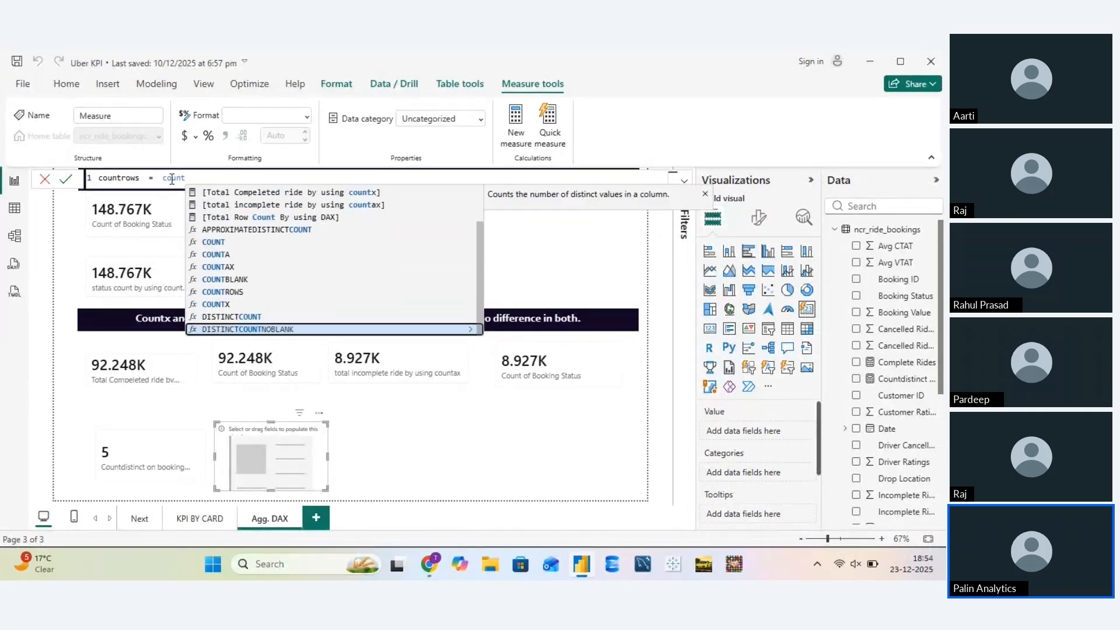
{"action": "key", "text": "Up"}
{"action": "key", "text": "Up"}
{"action": "key", "text": "Up"}
{"action": "key", "text": "Down"}
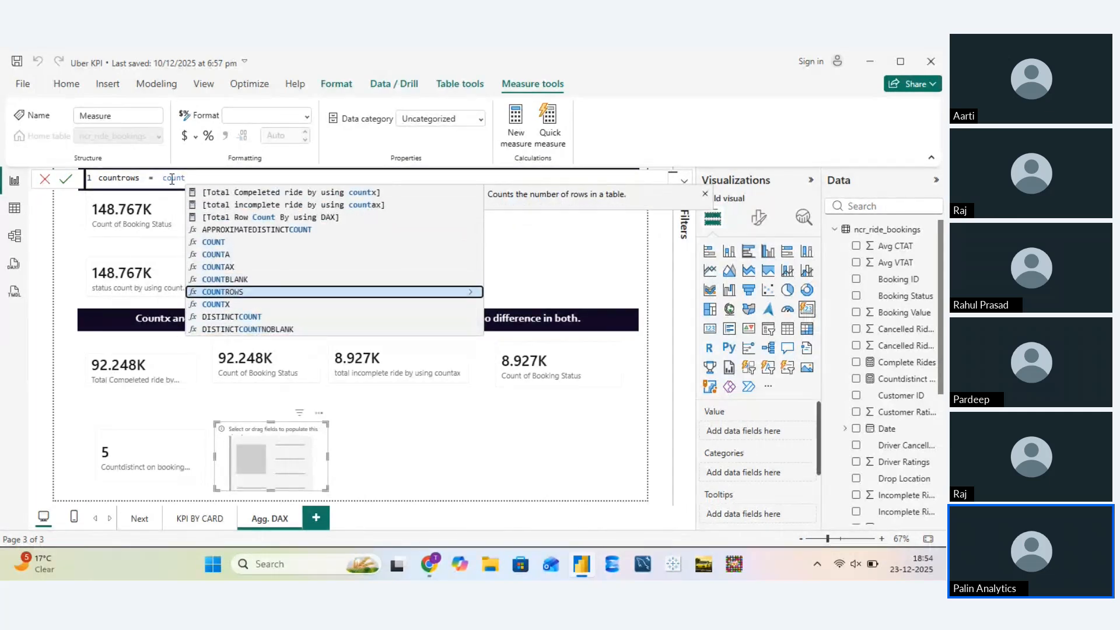
{"action": "key", "text": "Up"}
{"action": "key", "text": "Down"}
{"action": "key", "text": "Tab"}
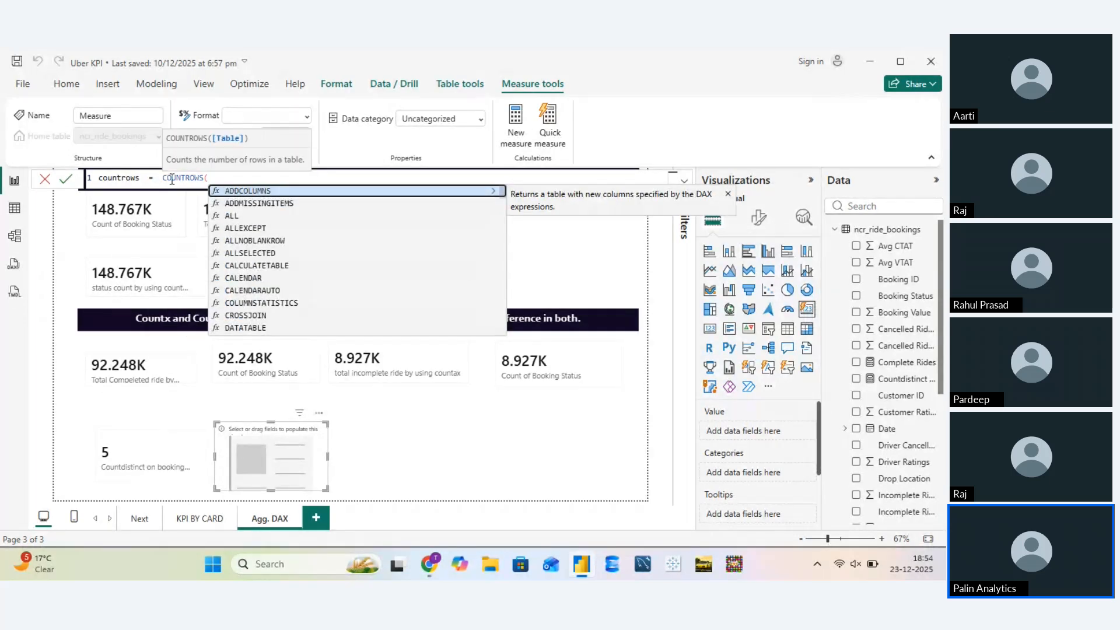
{"action": "type", "text": "ncr_ride_bookings"}
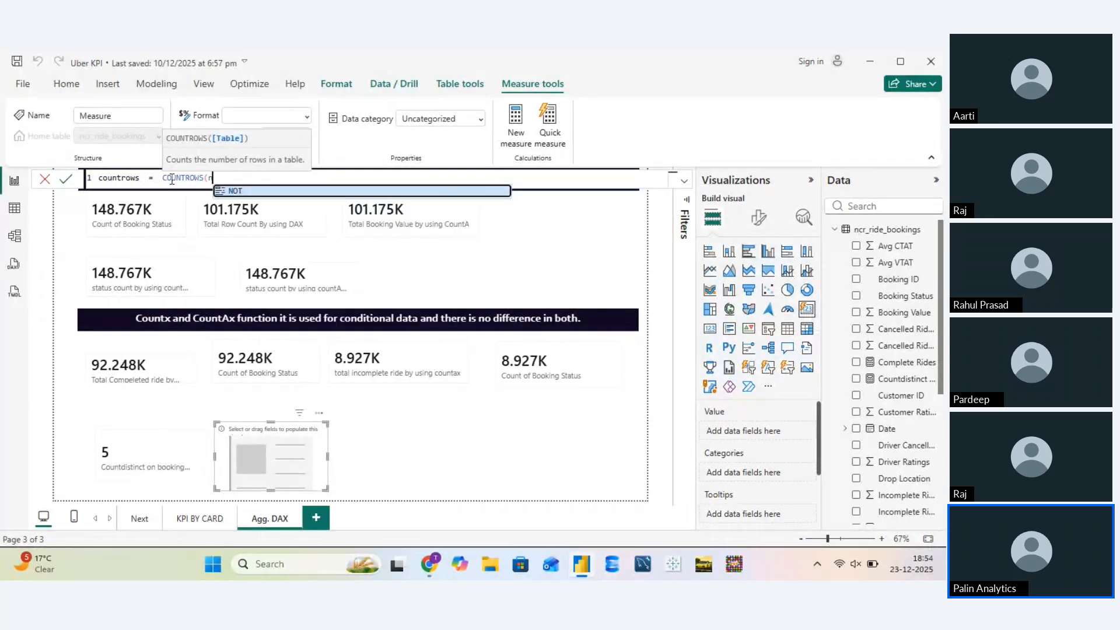
{"action": "key", "text": "Tab"}
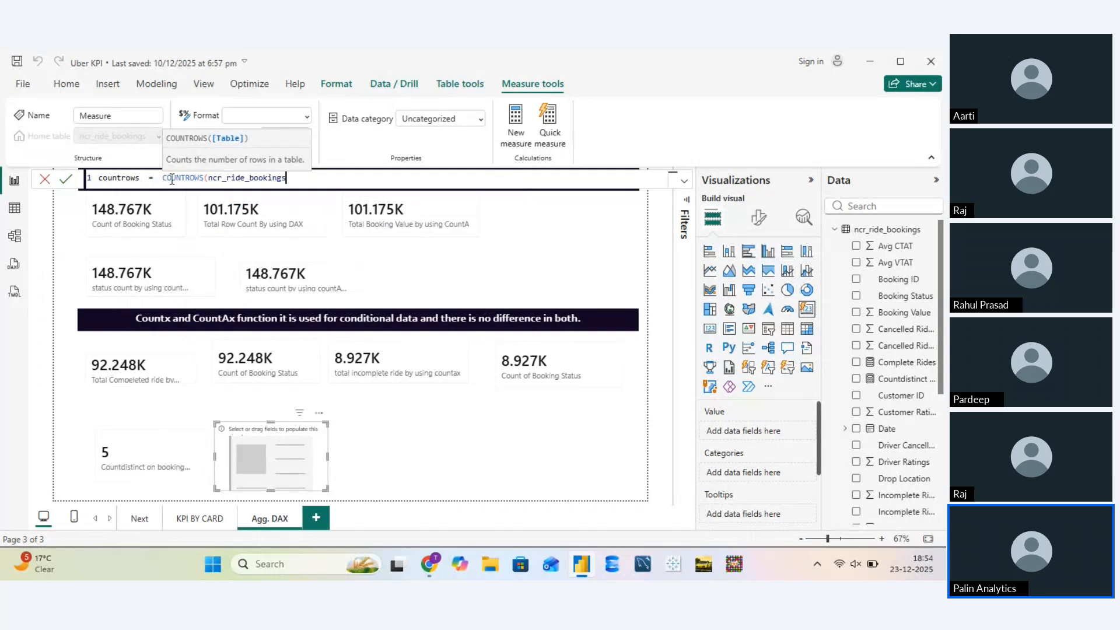
{"action": "type", "text": ")"}
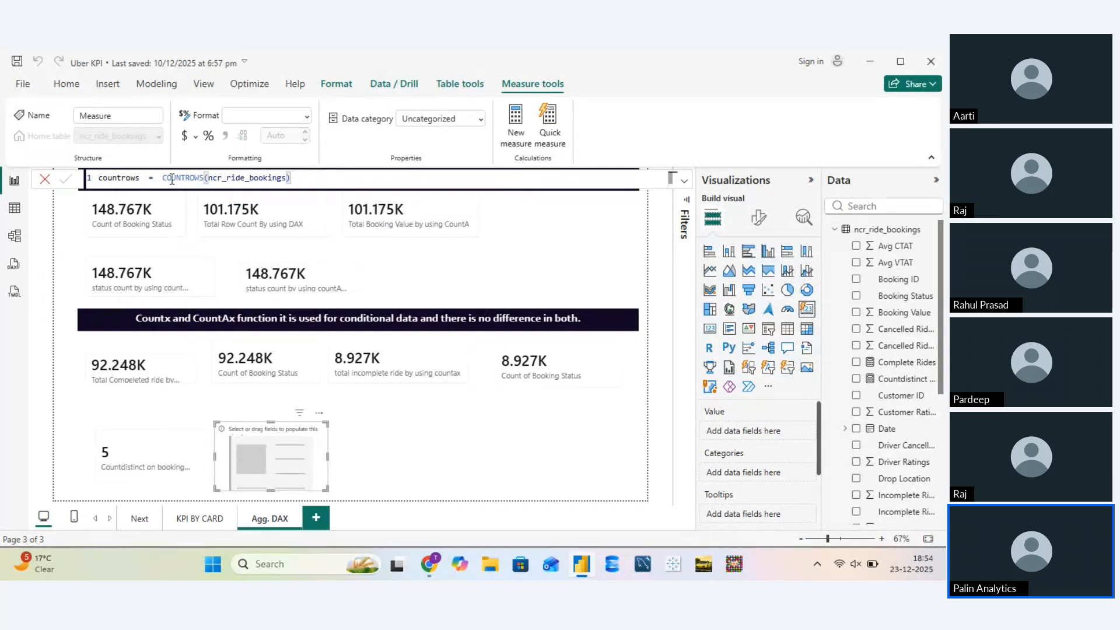
{"action": "key", "text": "Return"}
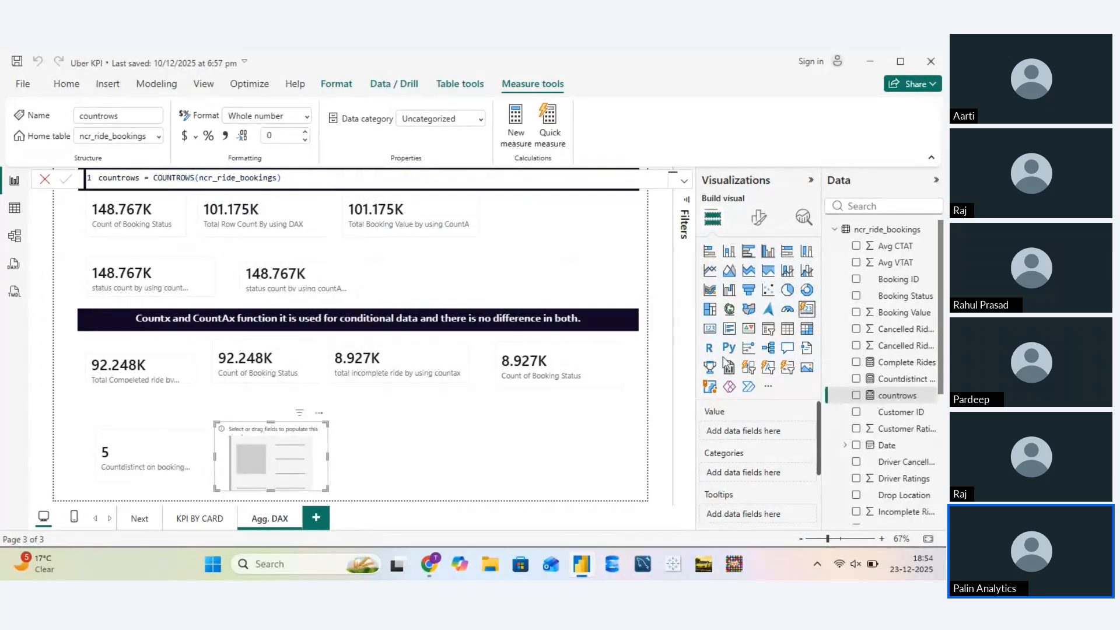
{"action": "left_click_drag", "start_coordinate": [898, 397], "coordinate": [752, 431]}
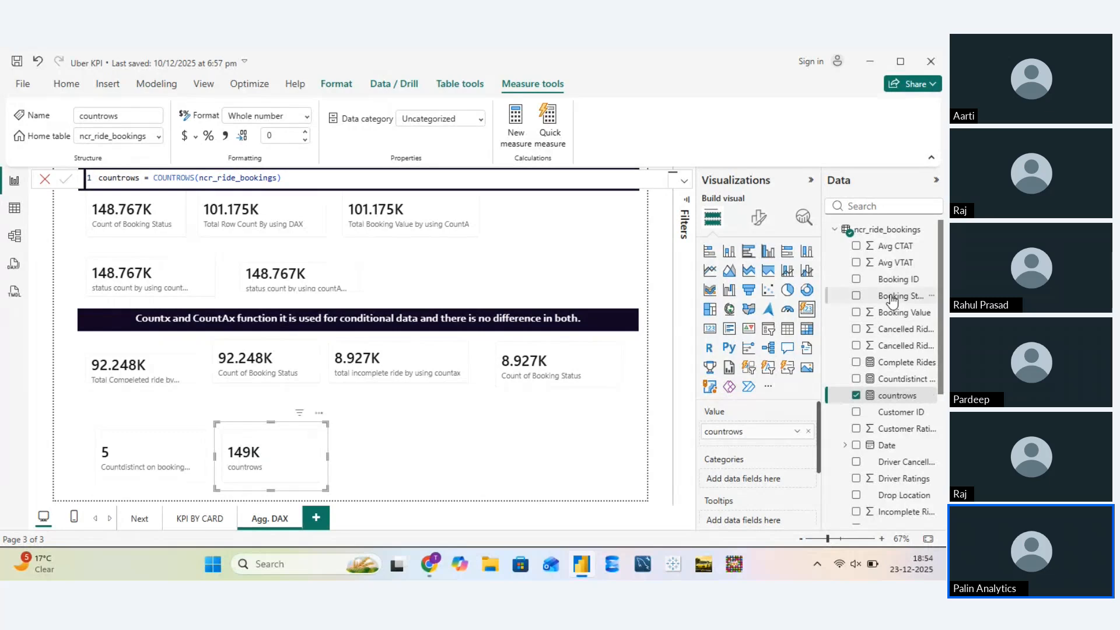
Try splitting the countrows card by Booking Status and viewing it as a stacked column chart, and revert it to the plain card
{"action": "left_click_drag", "start_coordinate": [892, 298], "coordinate": [764, 481]}
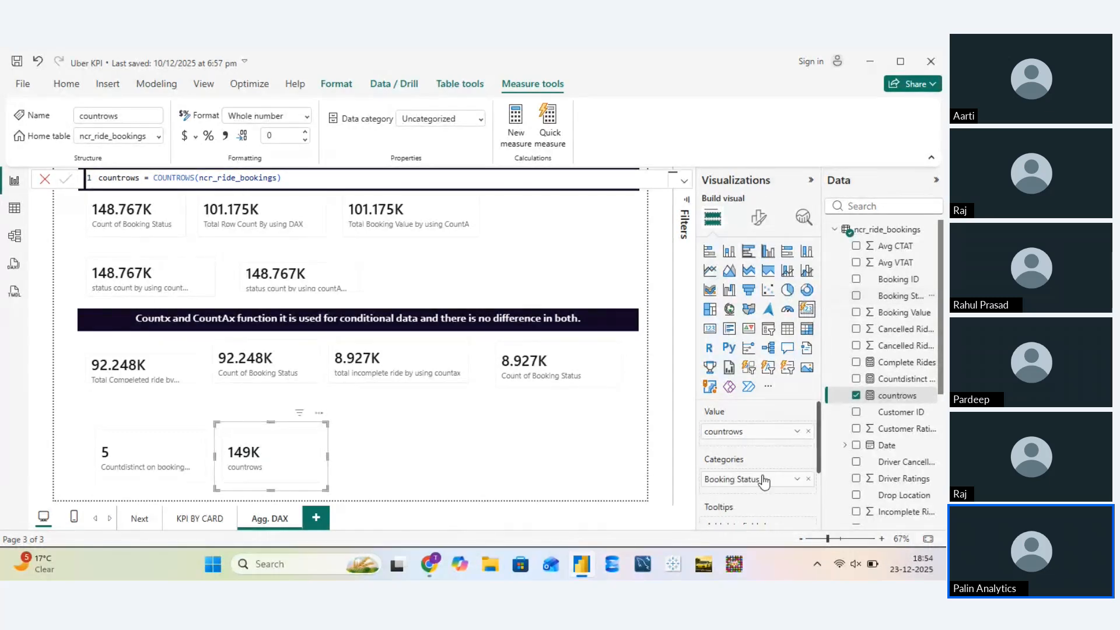
{"action": "left_click", "coordinate": [729, 251]}
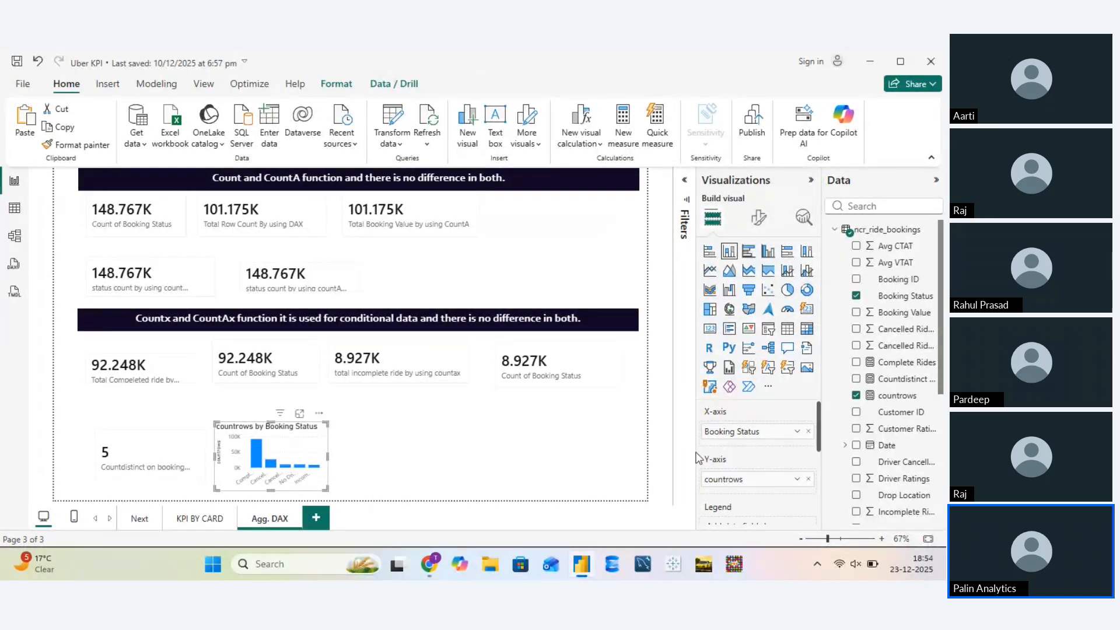
{"action": "scroll", "coordinate": [712, 458], "scroll_direction": "down", "scroll_amount": 1}
{"action": "scroll", "coordinate": [713, 454], "scroll_direction": "up", "scroll_amount": 1}
{"action": "left_click", "coordinate": [808, 309]}
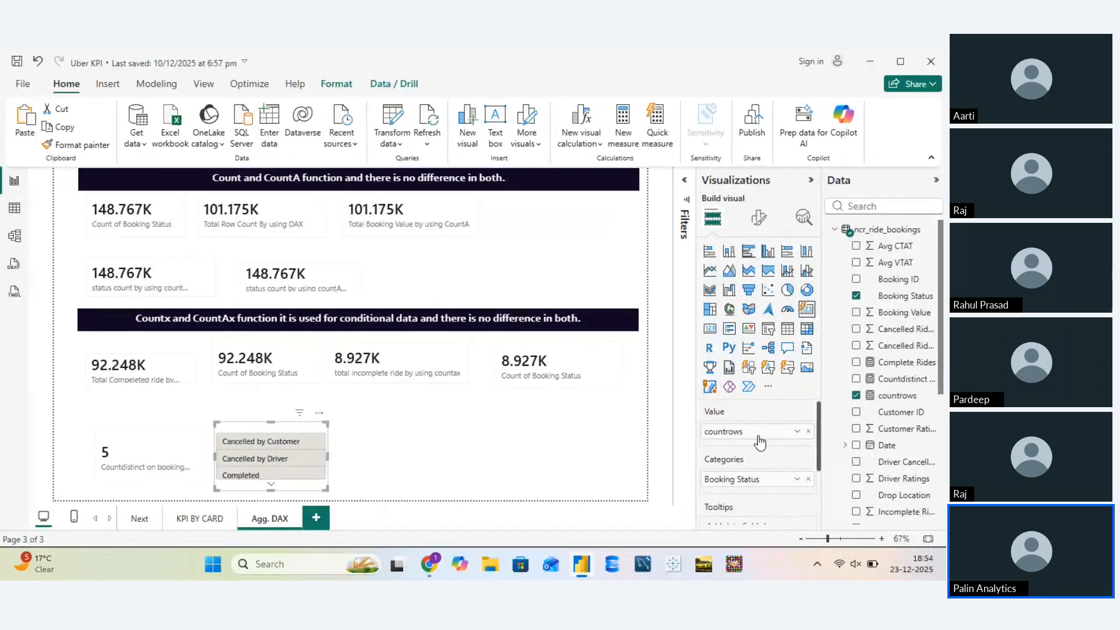
{"action": "scroll", "coordinate": [771, 435], "scroll_direction": "down", "scroll_amount": 1}
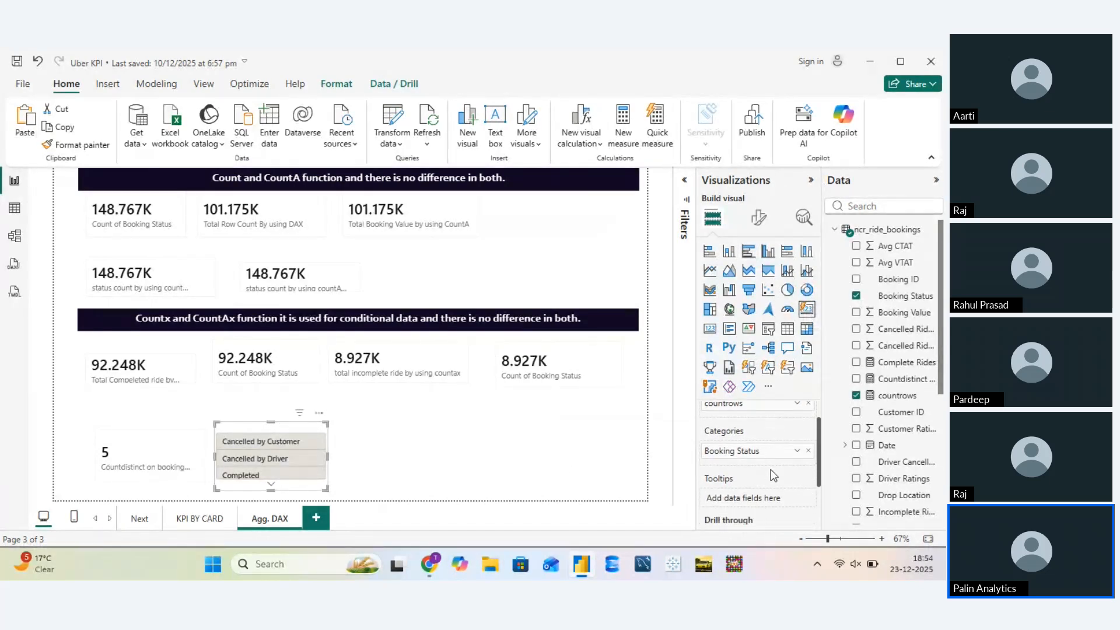
{"action": "scroll", "coordinate": [785, 469], "scroll_direction": "up", "scroll_amount": 1}
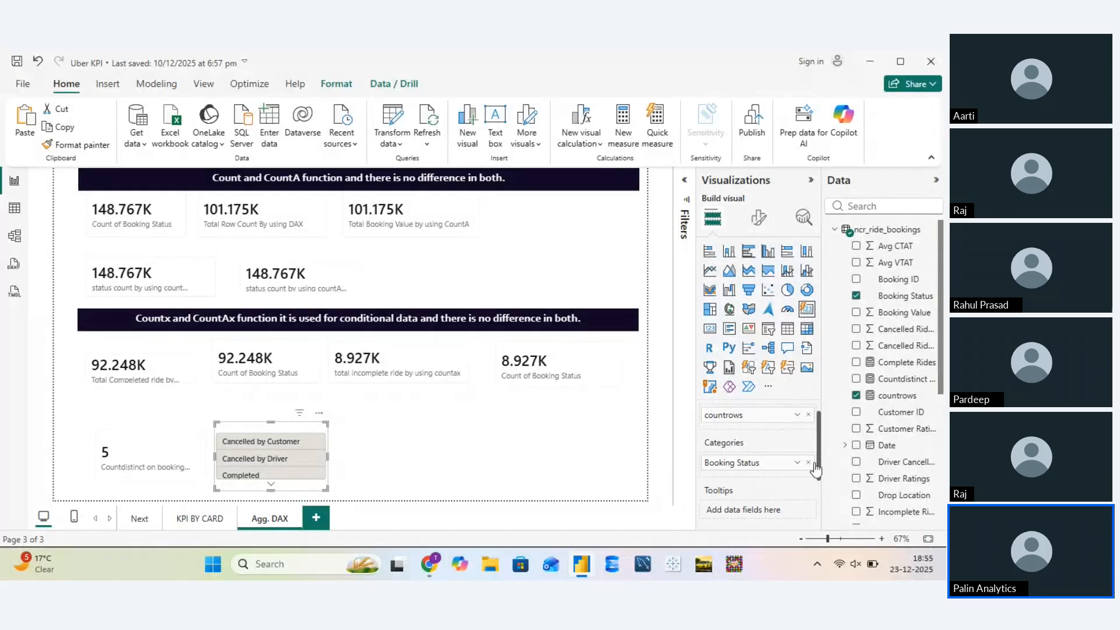
{"action": "left_click", "coordinate": [809, 464]}
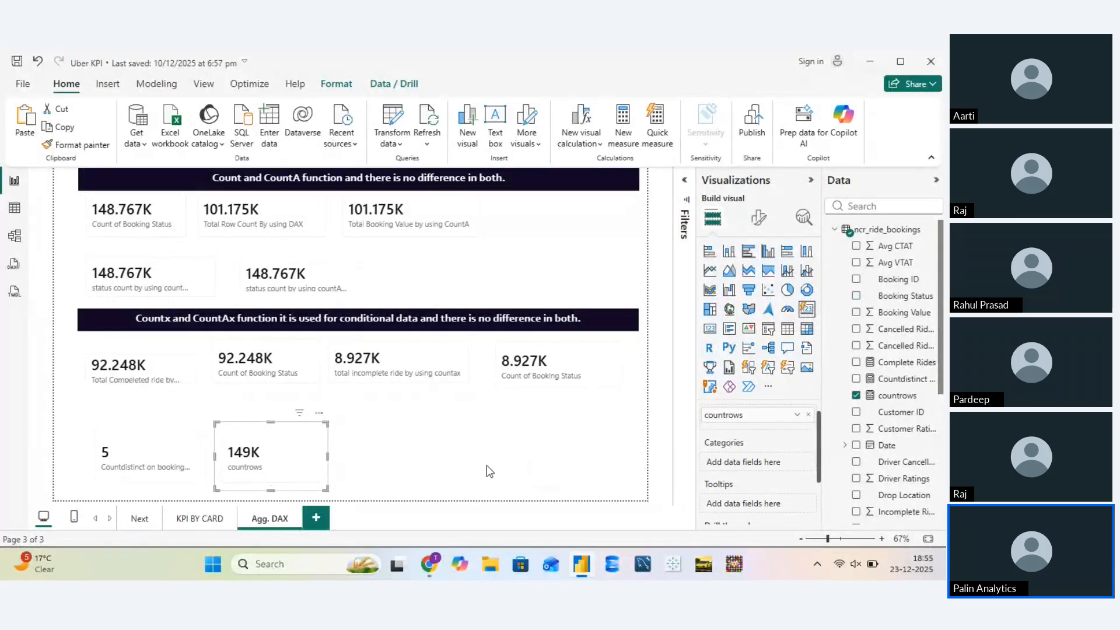
{"action": "left_click", "coordinate": [404, 473]}
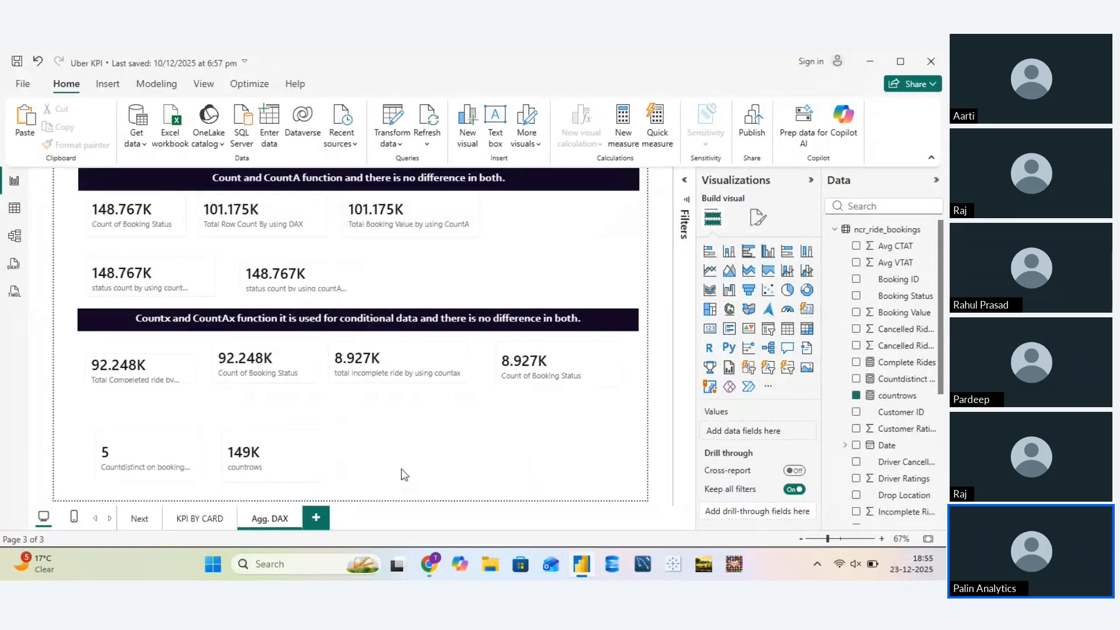
Duplicate the Countx and CountAx heading text box and place the copy directly above the distinct count and countrows cards
{"action": "left_click", "coordinate": [570, 333]}
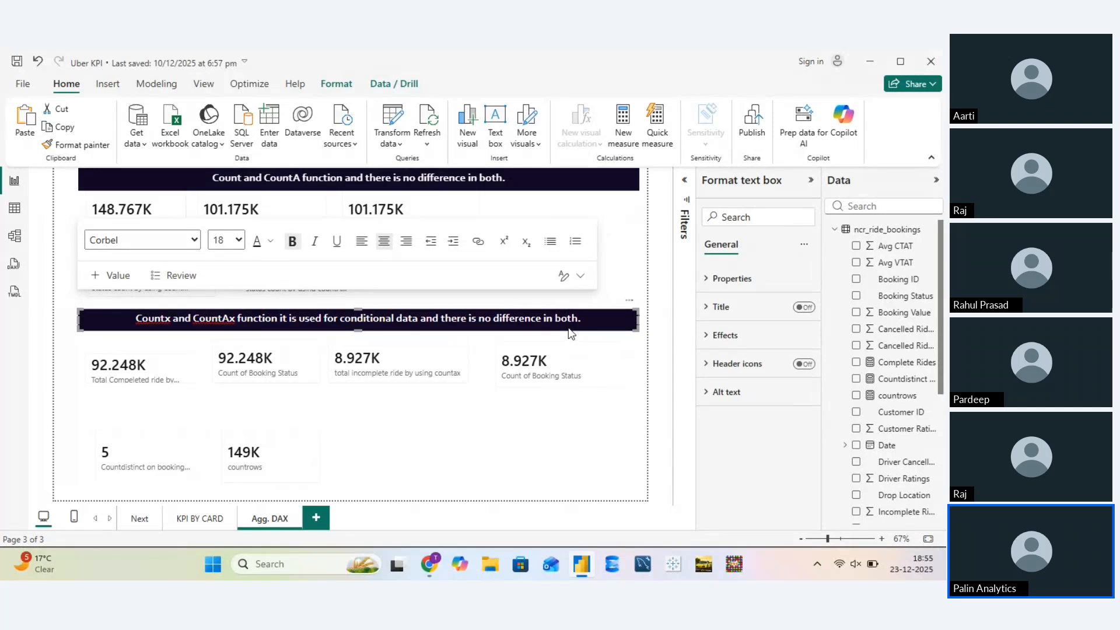
{"action": "key", "text": "Left"}
{"action": "left_click", "coordinate": [571, 333]}
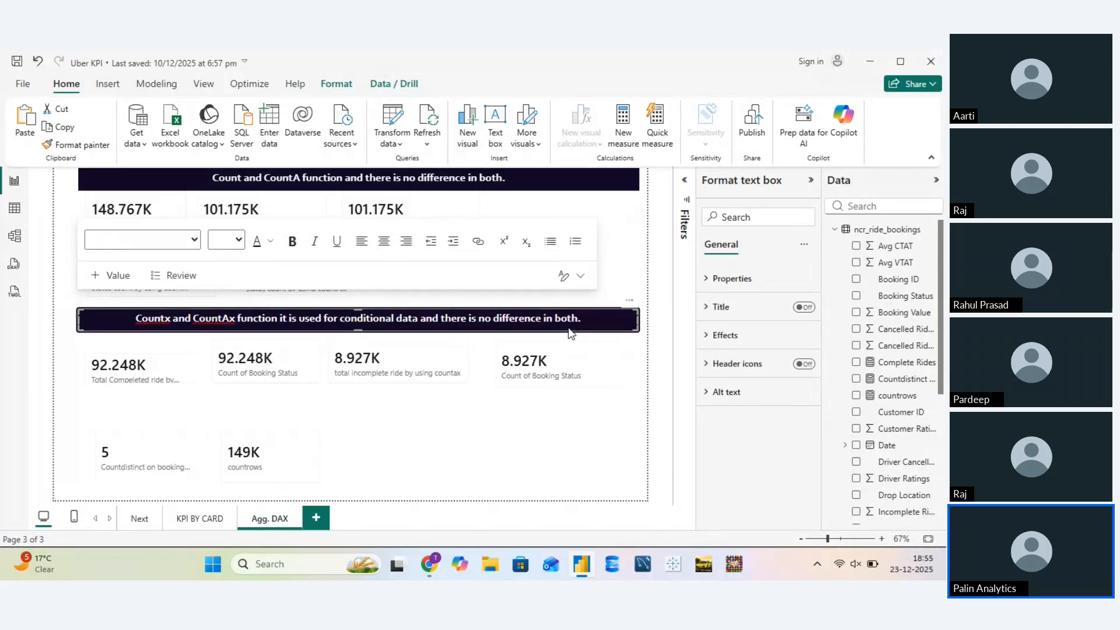
{"action": "left_click", "coordinate": [570, 330]}
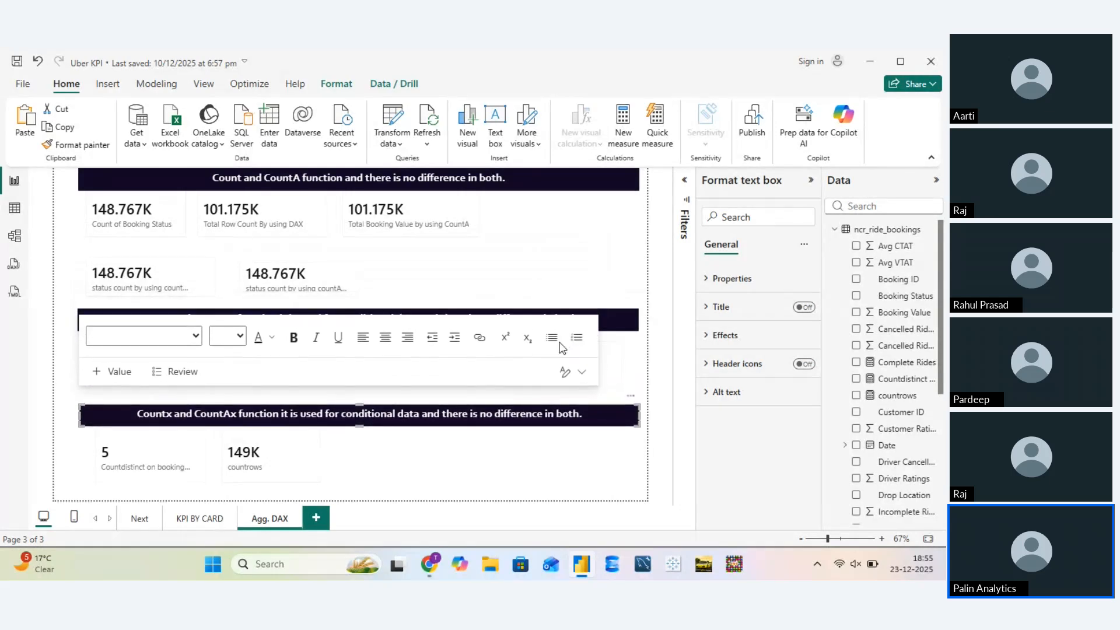
Clear all the text from the copied heading above the distinct count and countrows cards
{"action": "left_click", "coordinate": [458, 416]}
{"action": "key", "text": "Left"}
{"action": "key", "text": "Left"}
{"action": "key", "text": "Left"}
{"action": "key", "text": "Left"}
{"action": "key", "text": "Left"}
{"action": "key", "text": "Left"}
{"action": "key", "text": "Left"}
{"action": "key", "text": "Left"}
{"action": "key", "text": "Left"}
{"action": "key", "text": "Left"}
{"action": "key", "text": "Left"}
{"action": "key", "text": "Left"}
{"action": "key", "text": "Left"}
{"action": "key", "text": "Left"}
{"action": "key", "text": "Left"}
{"action": "key", "text": "Left"}
{"action": "key", "text": "Left"}
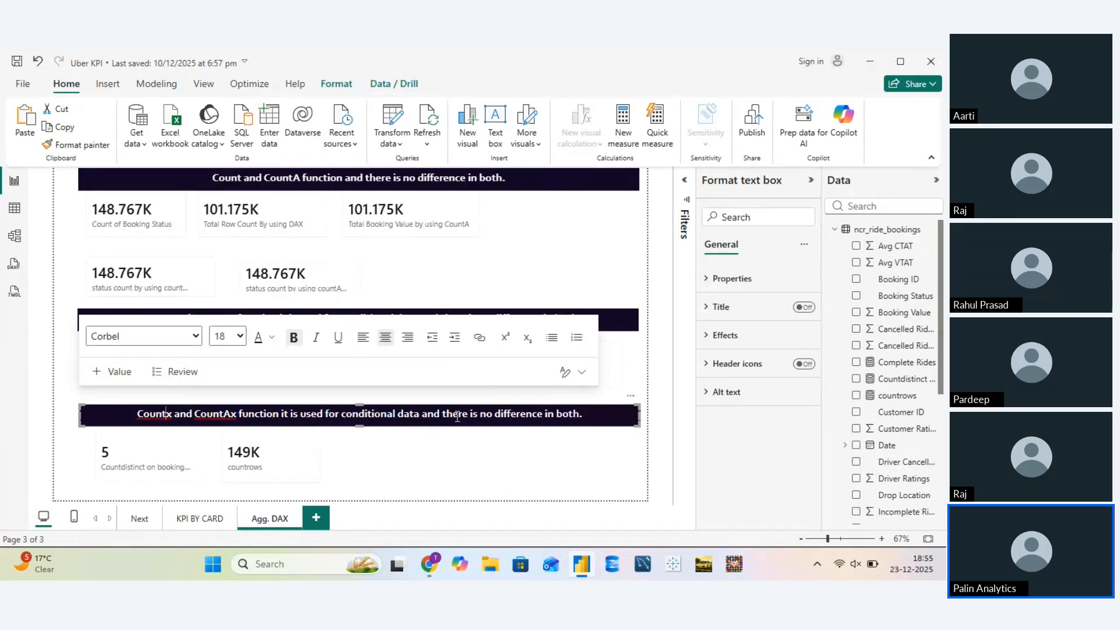
{"action": "key", "text": "ctrl+a"}
{"action": "key", "text": "BackSpace"}
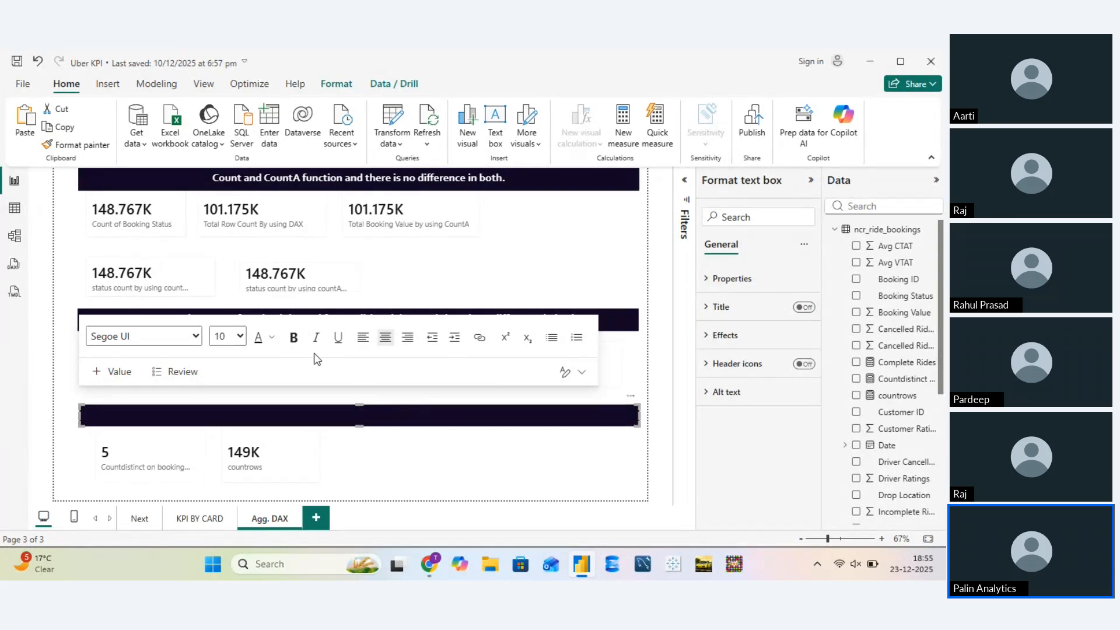
Write the heading "Distinctcount and countrows" in the emptied text box with a white font at size 18
{"action": "left_click", "coordinate": [270, 339]}
{"action": "left_click", "coordinate": [344, 280]}
{"action": "left_click", "coordinate": [230, 337]}
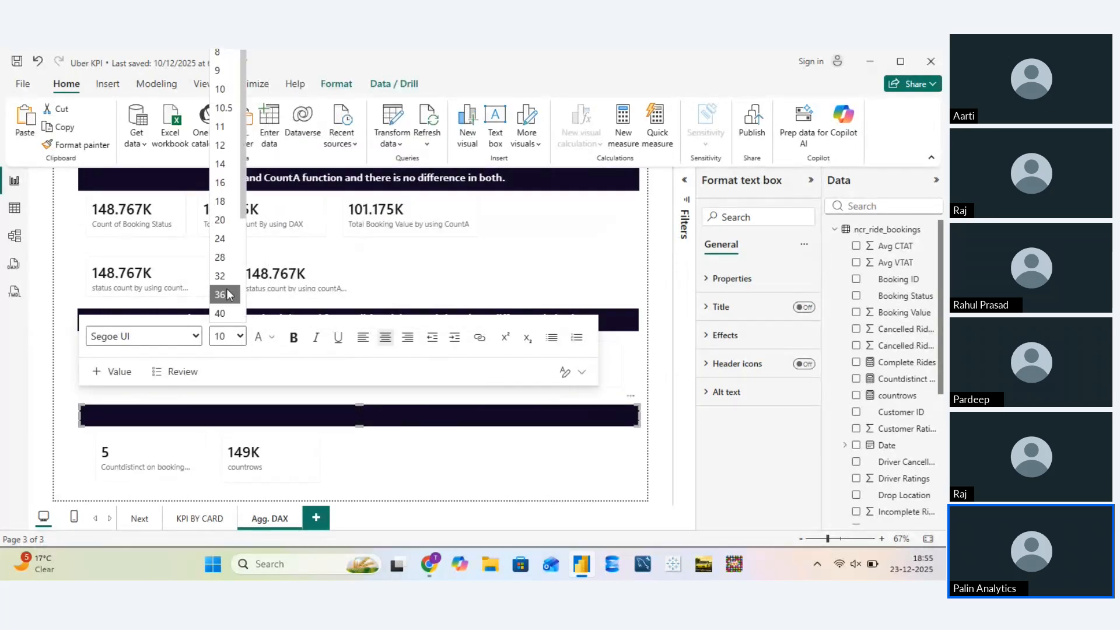
{"action": "left_click", "coordinate": [226, 202]}
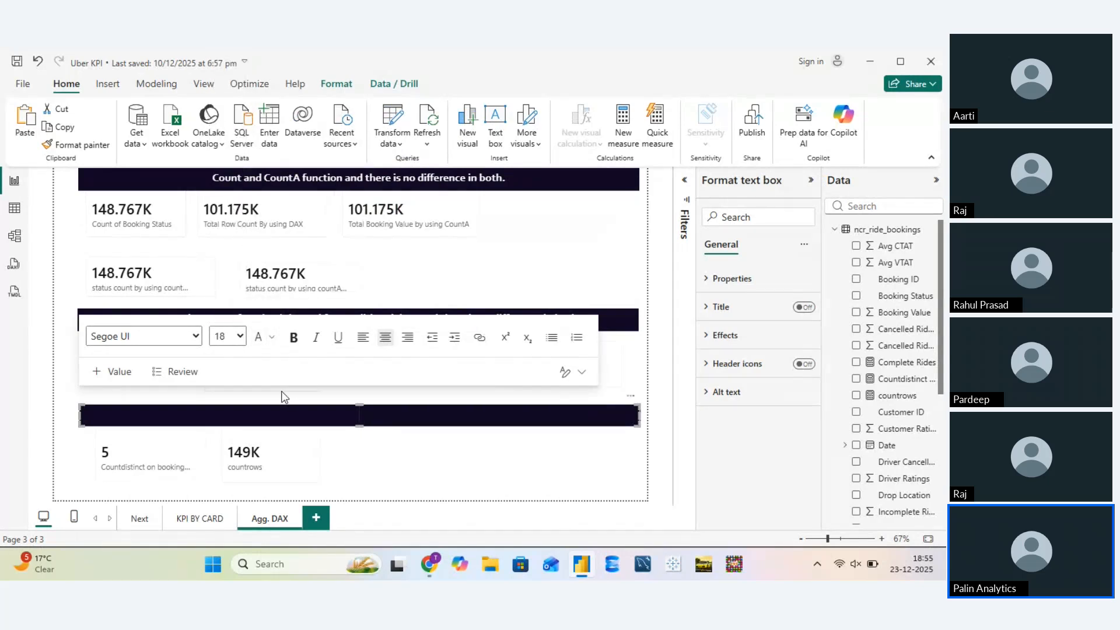
{"action": "type", "text": "Distinctcount and co"}
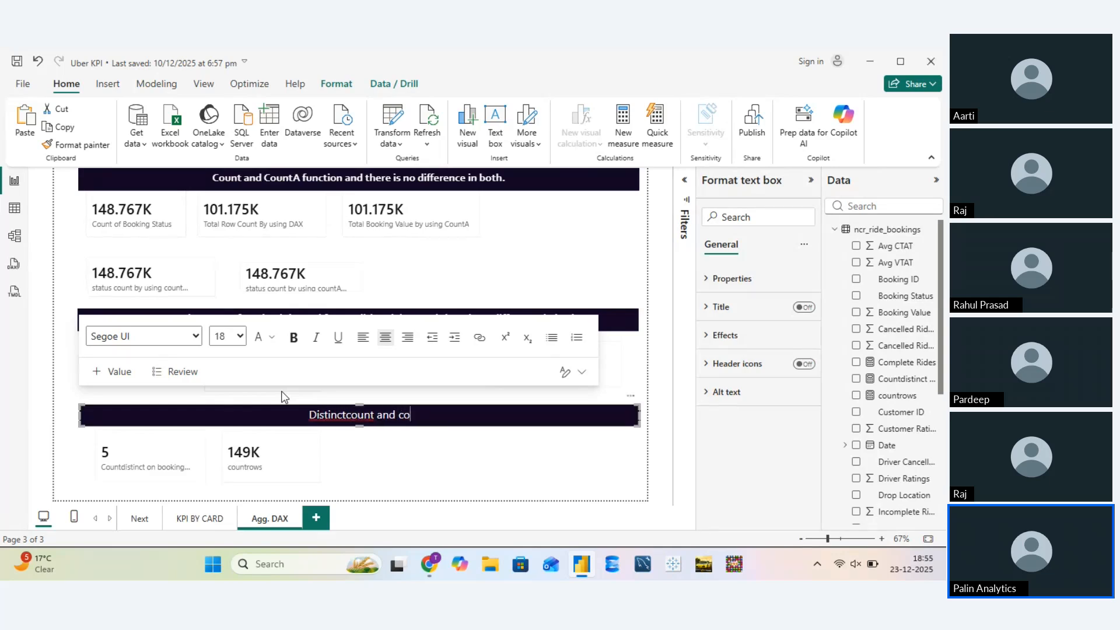
{"action": "type", "text": "untr"}
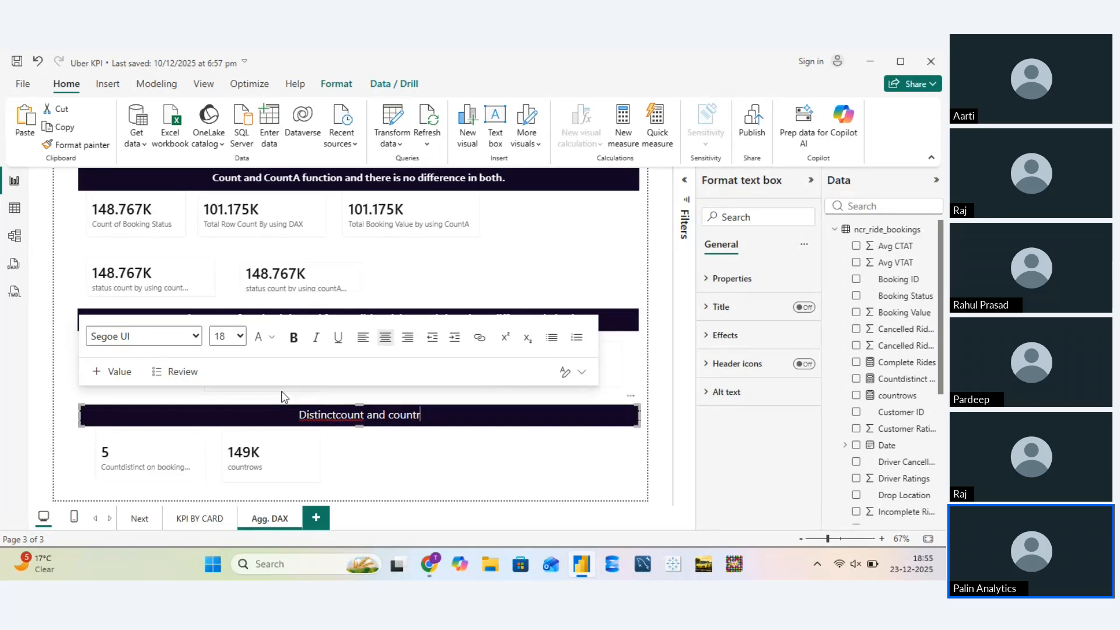
{"action": "type", "text": "ows"}
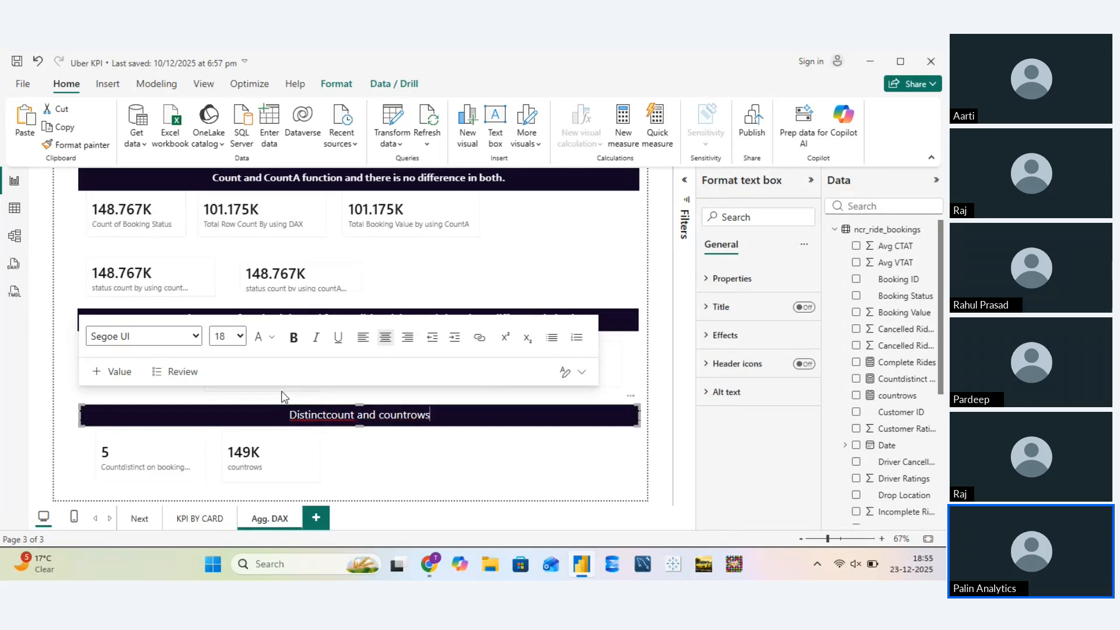
{"action": "key", "text": "BackSpace"}
{"action": "left_click", "coordinate": [321, 460]}
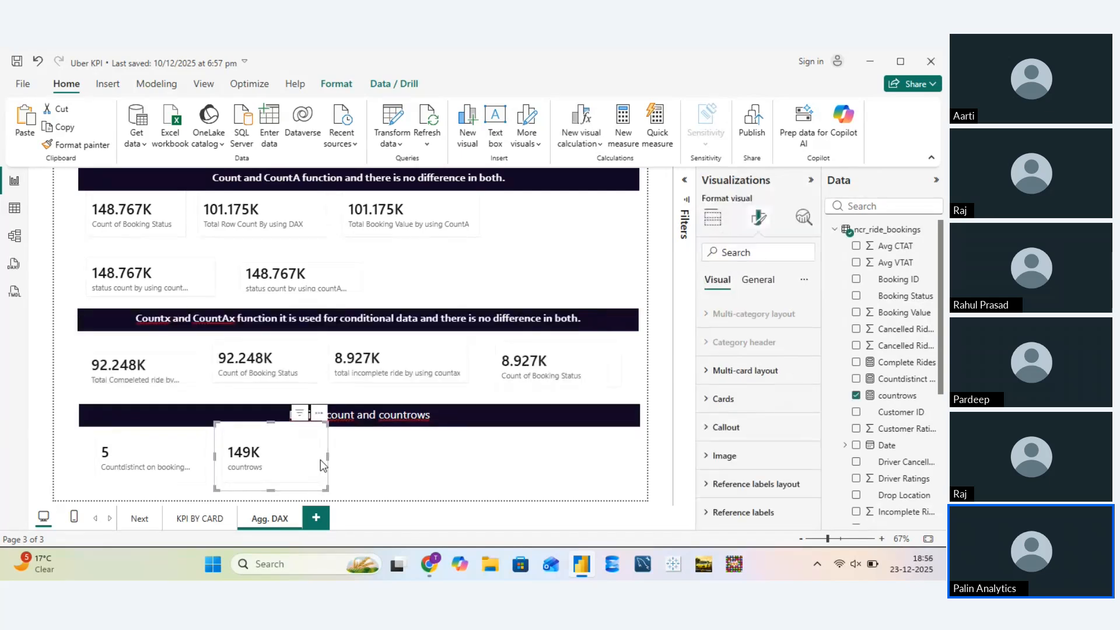
{"action": "left_click", "coordinate": [379, 461]}
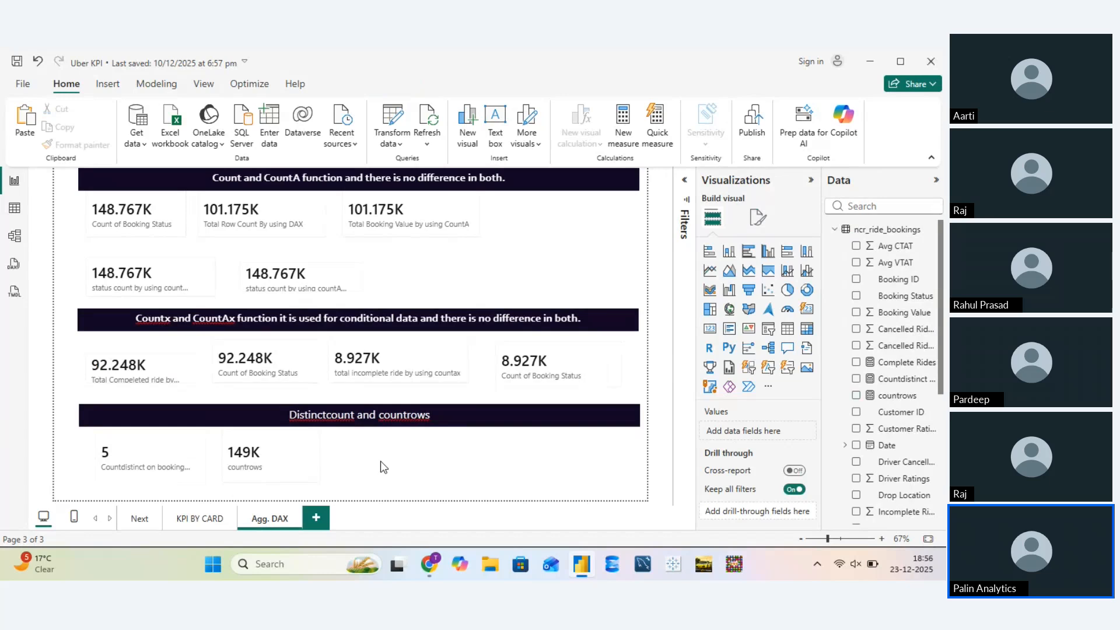
Save the Uber KPI report, look over the recent files list and return to the report page
{"action": "key", "text": "ctrl+s"}
{"action": "left_click", "coordinate": [24, 83]}
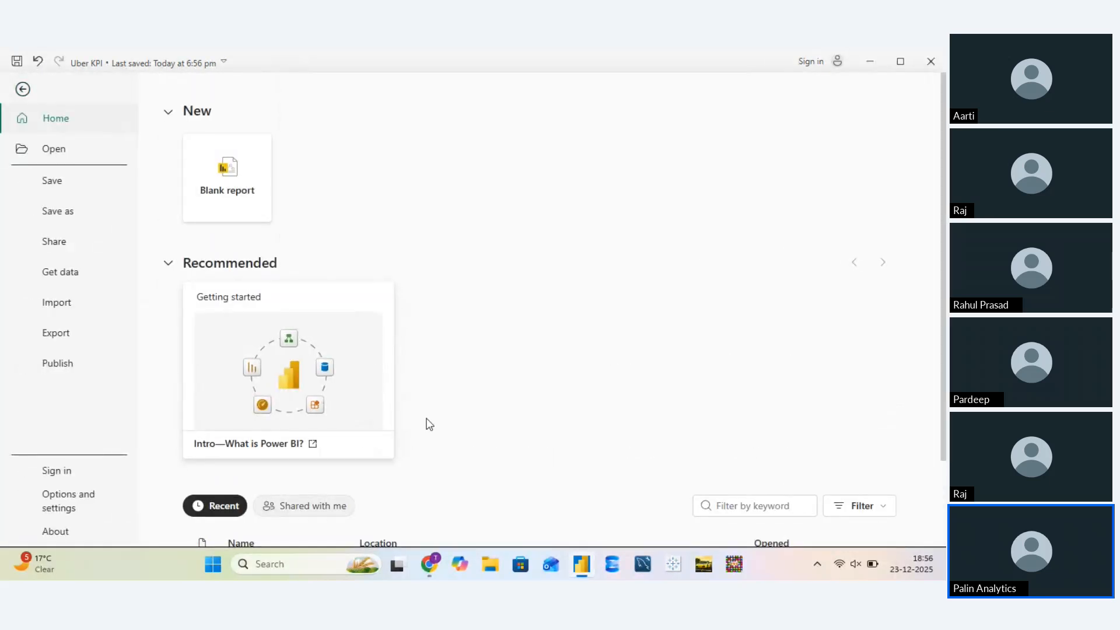
{"action": "scroll", "coordinate": [430, 423], "scroll_direction": "down", "scroll_amount": 3}
{"action": "scroll", "coordinate": [412, 450], "scroll_direction": "down", "scroll_amount": 1}
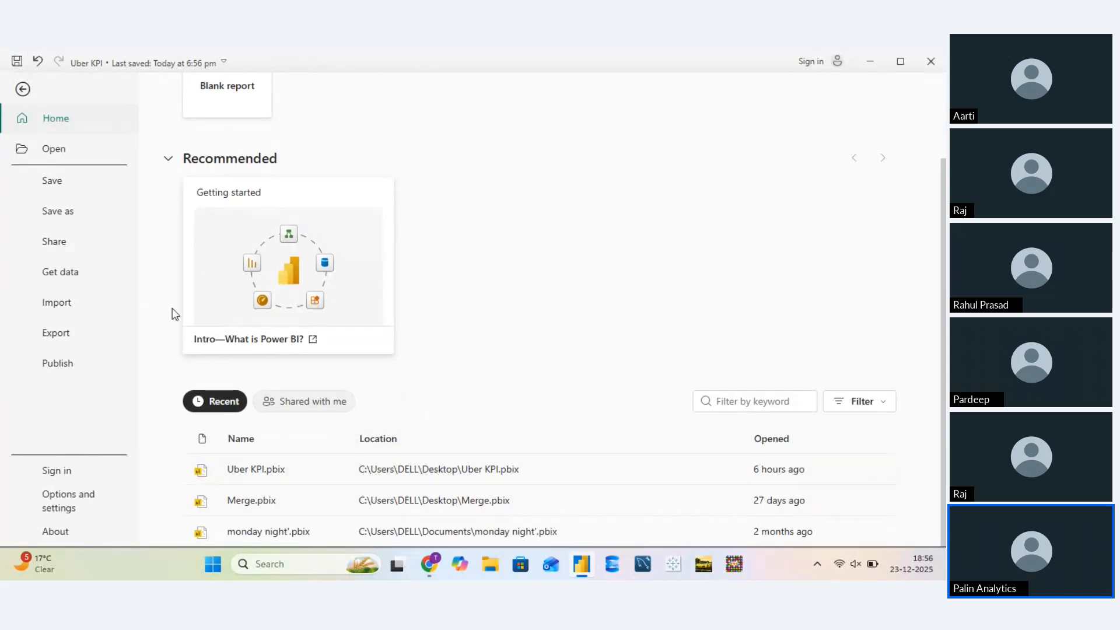
{"action": "left_click", "coordinate": [26, 87]}
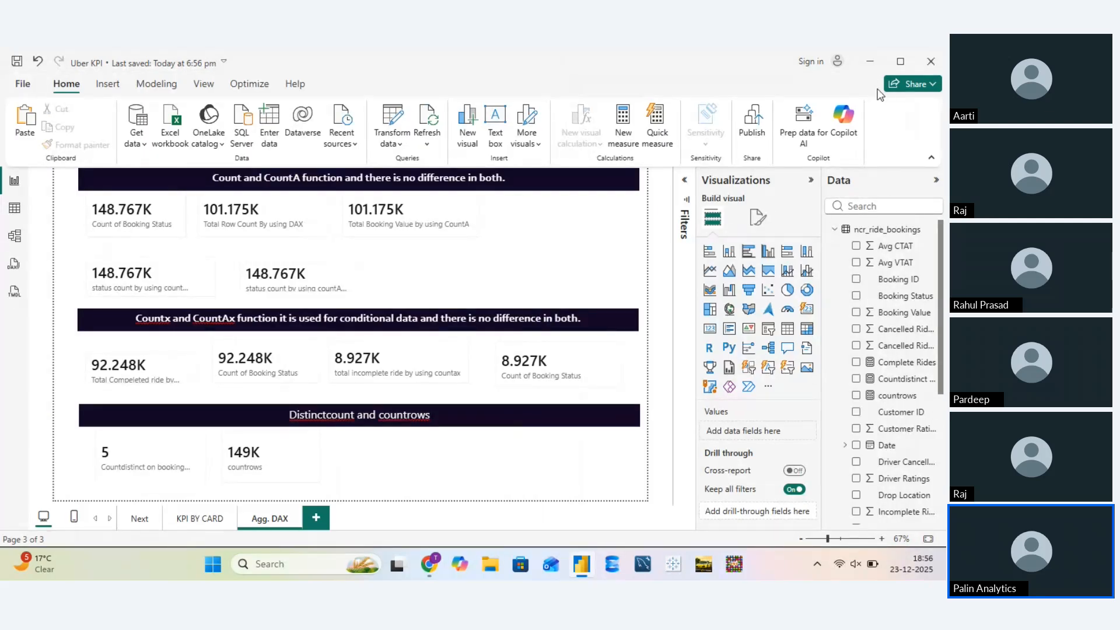
Collapse the Visualizations and Data panes to give the report canvas more room
{"action": "left_click", "coordinate": [810, 182]}
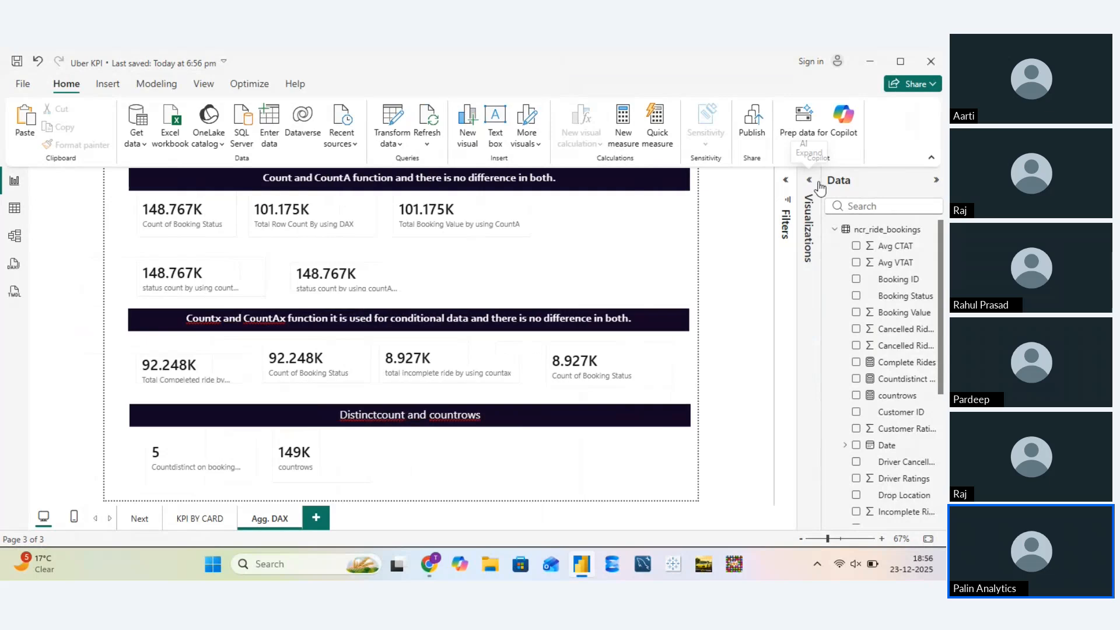
{"action": "left_click", "coordinate": [935, 180]}
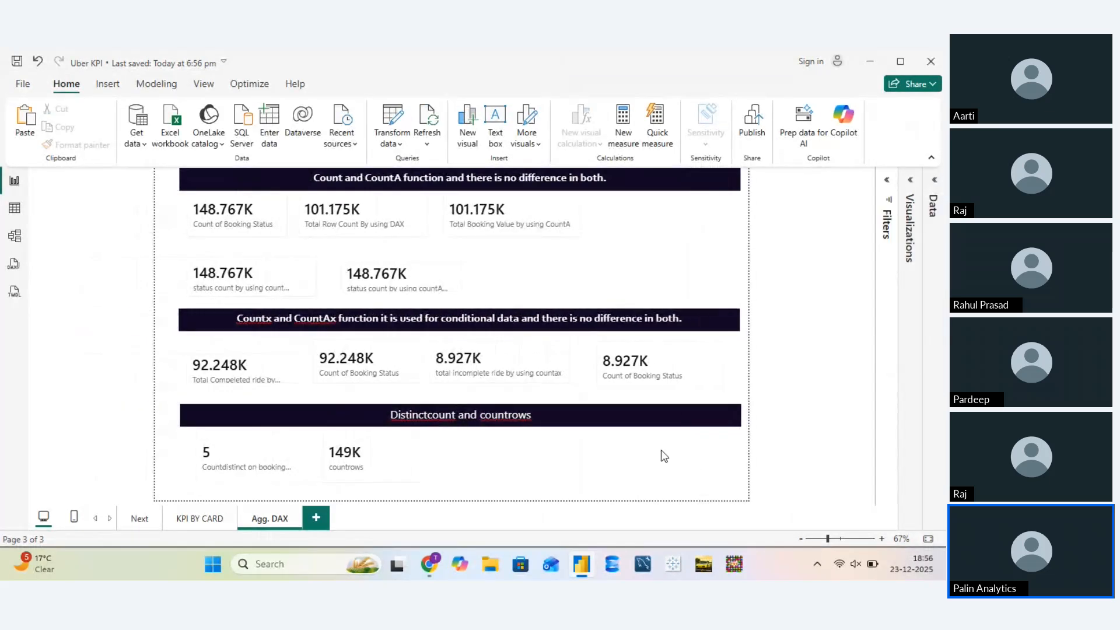